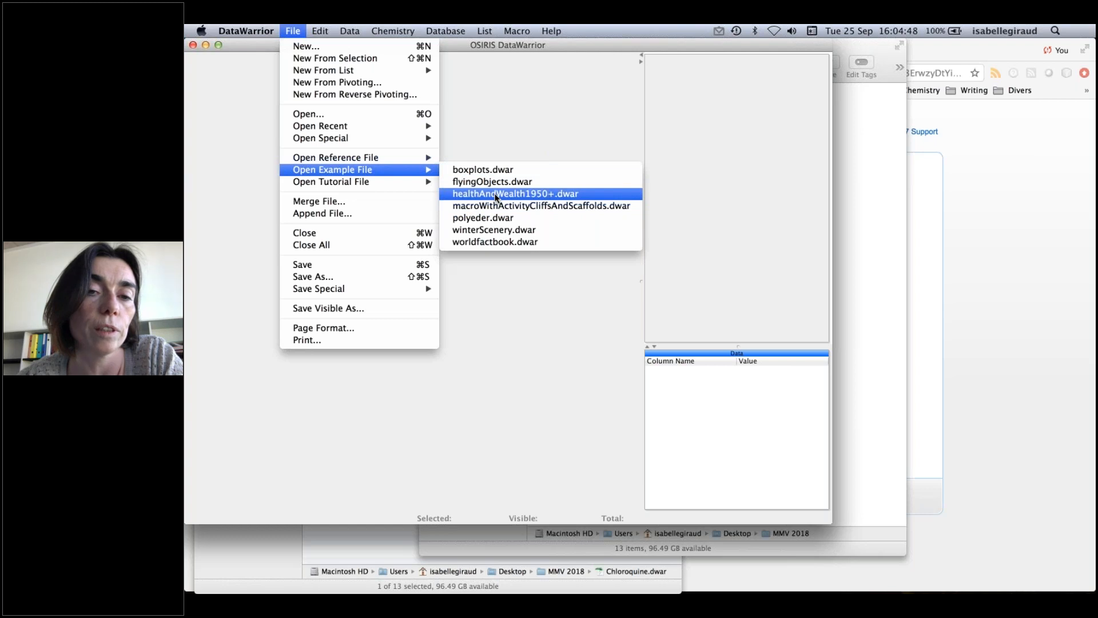
- Open the example file healthAndWealth1950+.dwar
{"action": "left_click", "coordinate": [497, 198]}
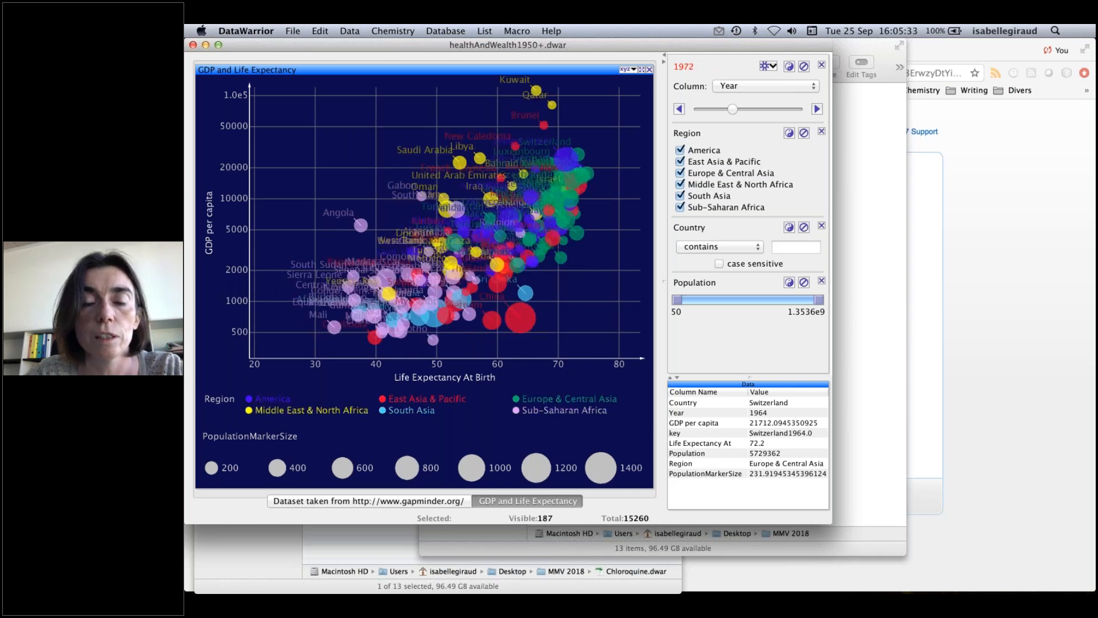
{"action": "mouse_move", "coordinate": [566, 167]}
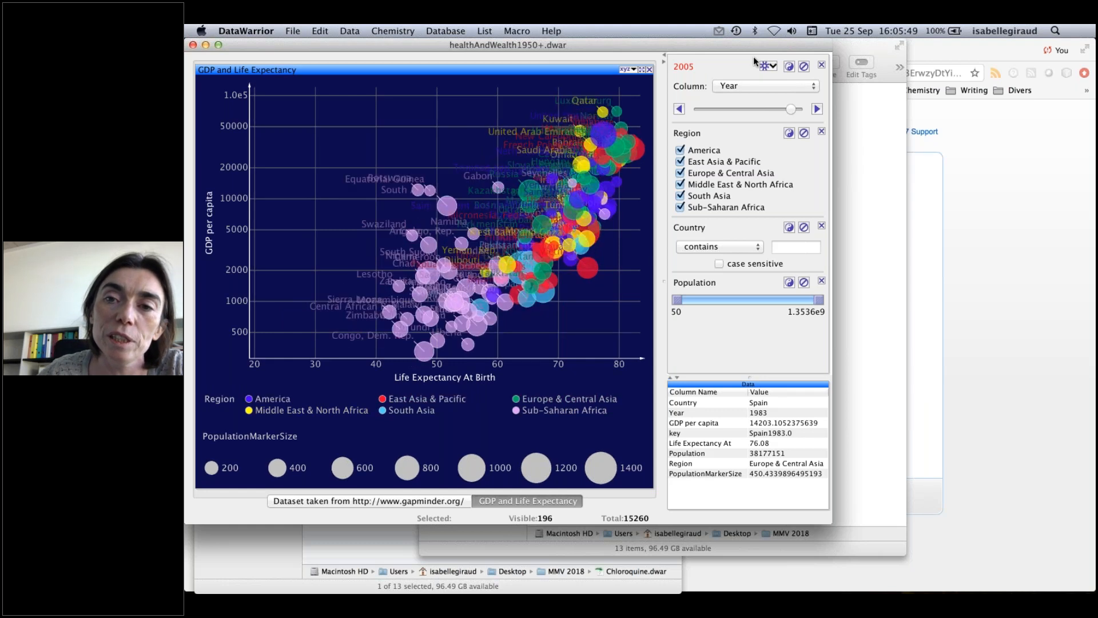
- Disable the Year category browser filter to show all years, re-enable it, and keep Year as its column
{"action": "left_click", "coordinate": [804, 67]}
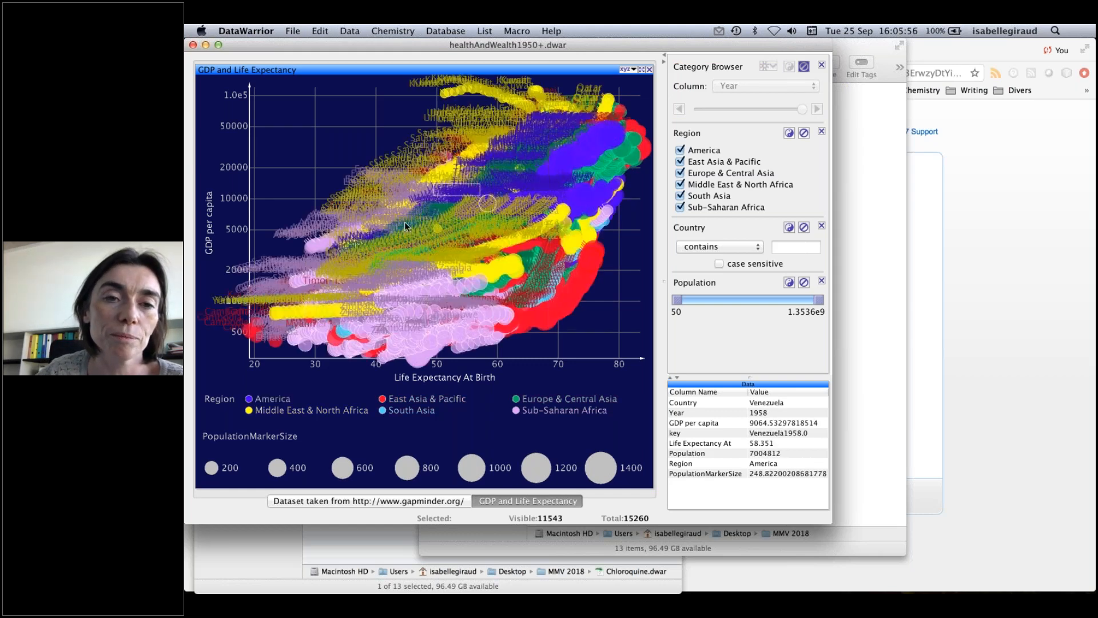
{"action": "left_click", "coordinate": [804, 69]}
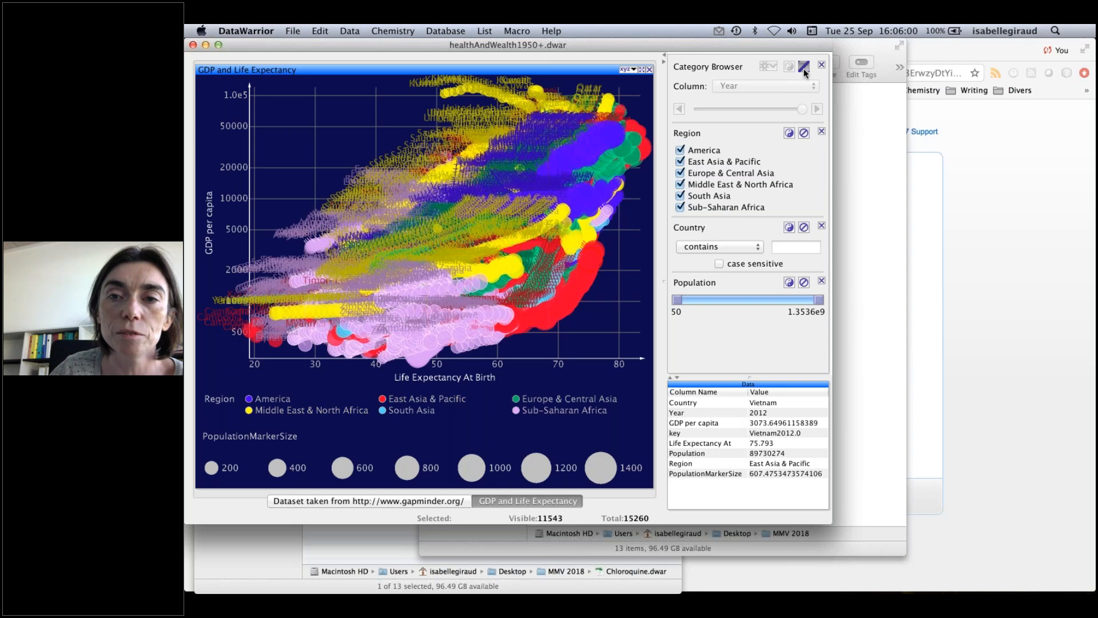
{"action": "left_click", "coordinate": [804, 69]}
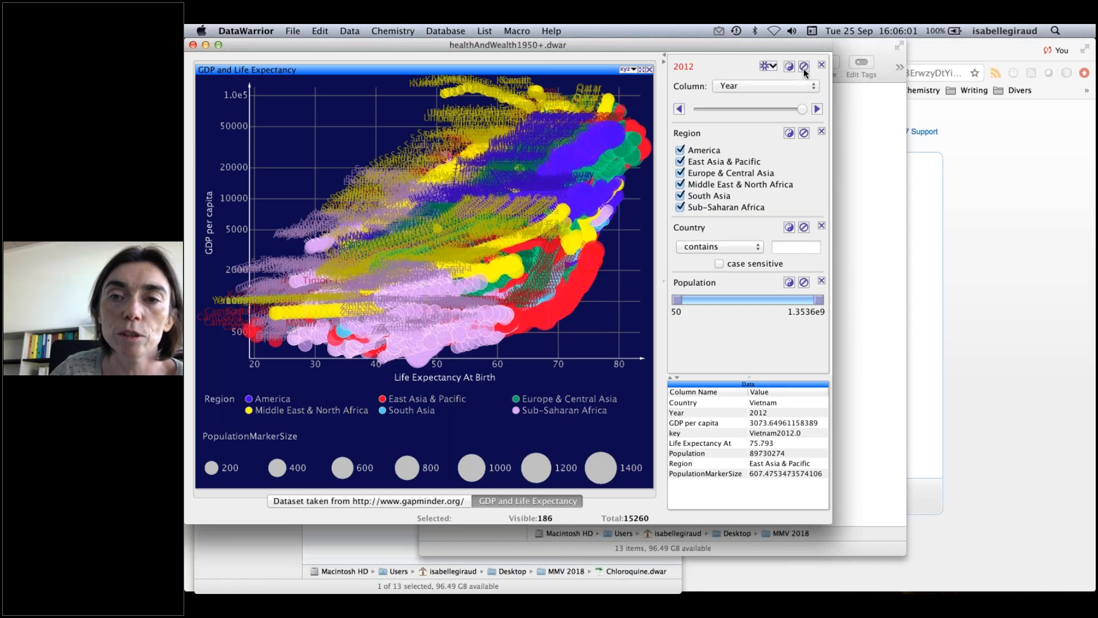
{"action": "left_click_drag", "start_coordinate": [802, 108], "coordinate": [747, 86]}
{"action": "left_click", "coordinate": [746, 86]}
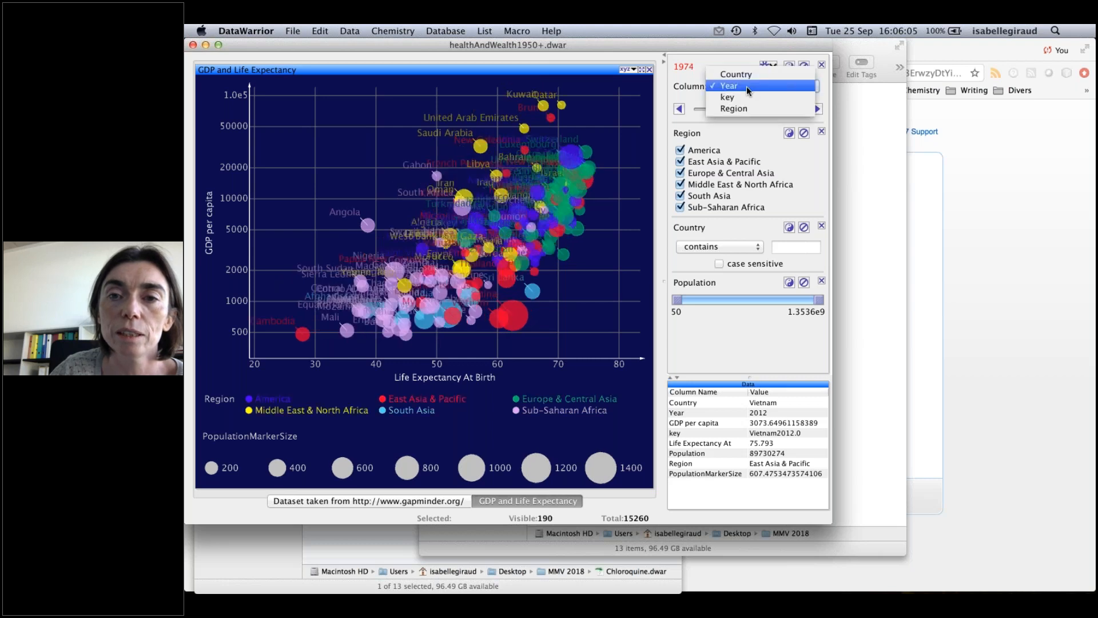
{"action": "left_click", "coordinate": [747, 86]}
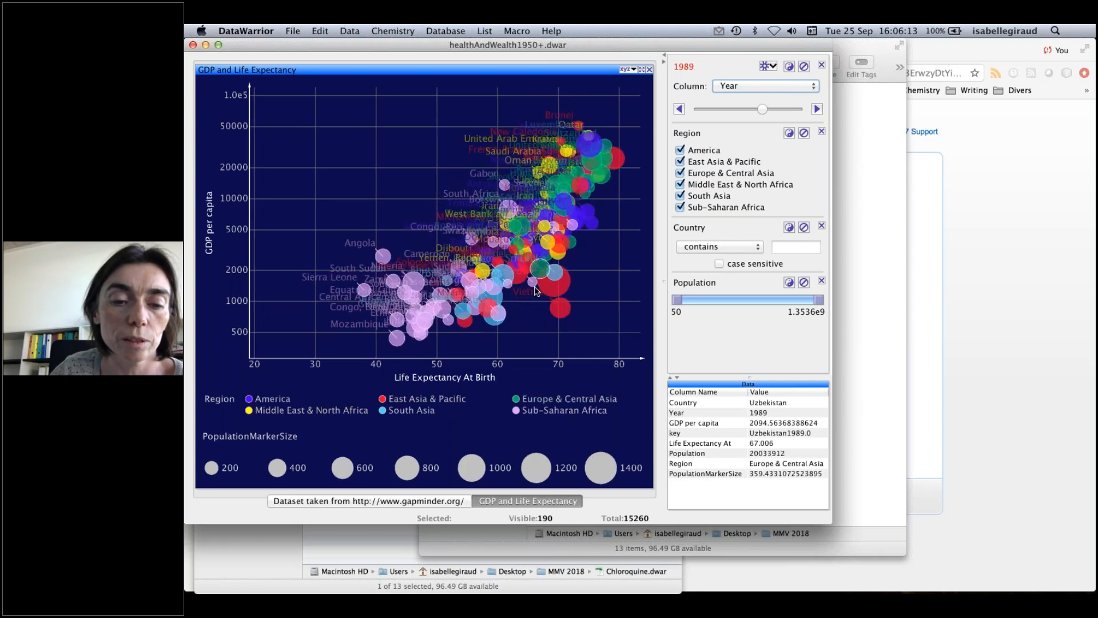
- View the underlying gapminder data table and return to the GDP and Life Expectancy plot
{"action": "left_click", "coordinate": [399, 501]}
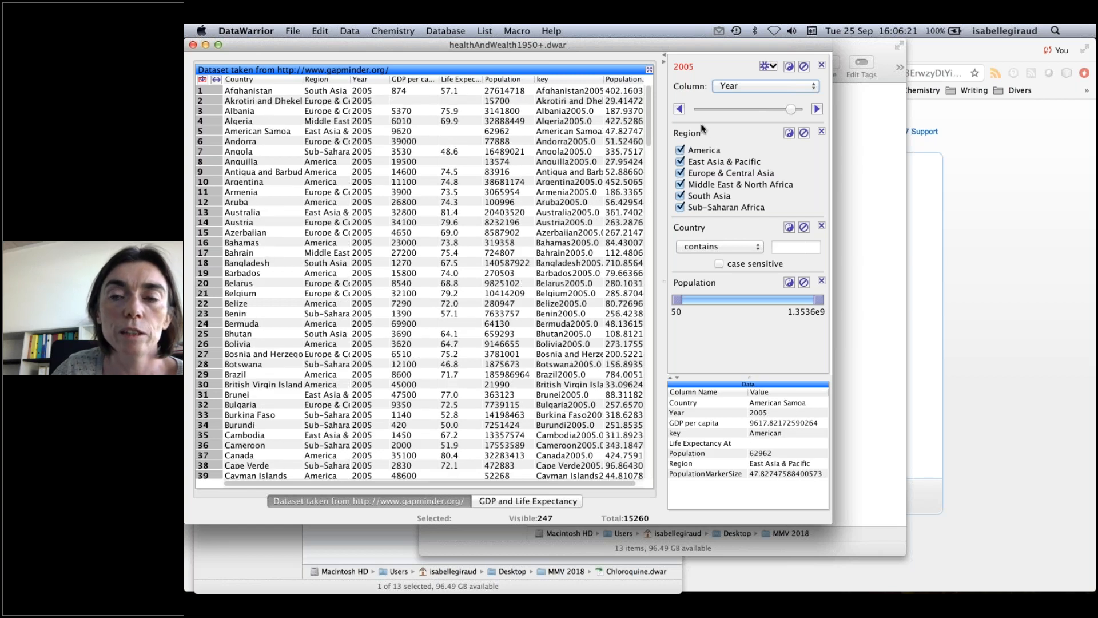
{"action": "left_click", "coordinate": [528, 501]}
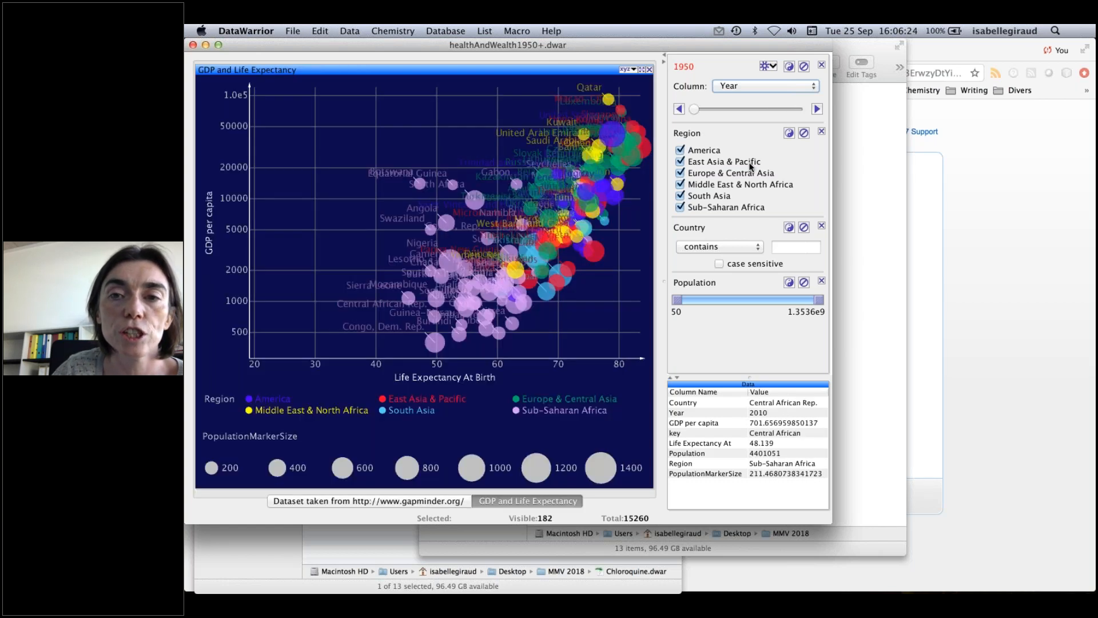
- Switch the category browser column to Region to cycle through the regions, and set it back to Year
{"action": "left_click", "coordinate": [747, 87]}
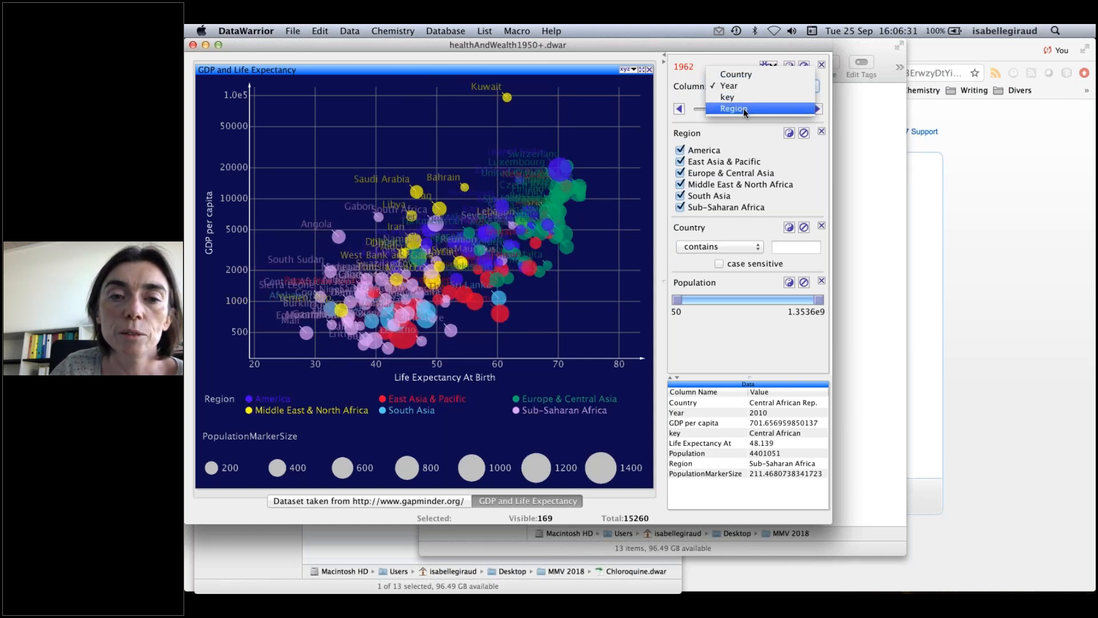
{"action": "left_click", "coordinate": [738, 109]}
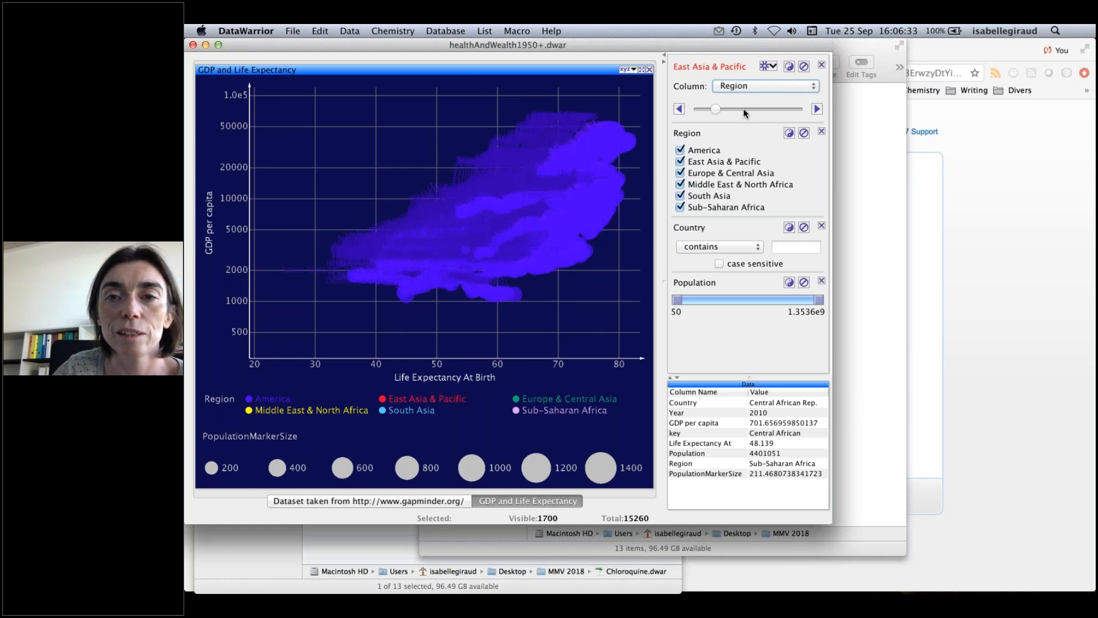
{"action": "left_click", "coordinate": [741, 85]}
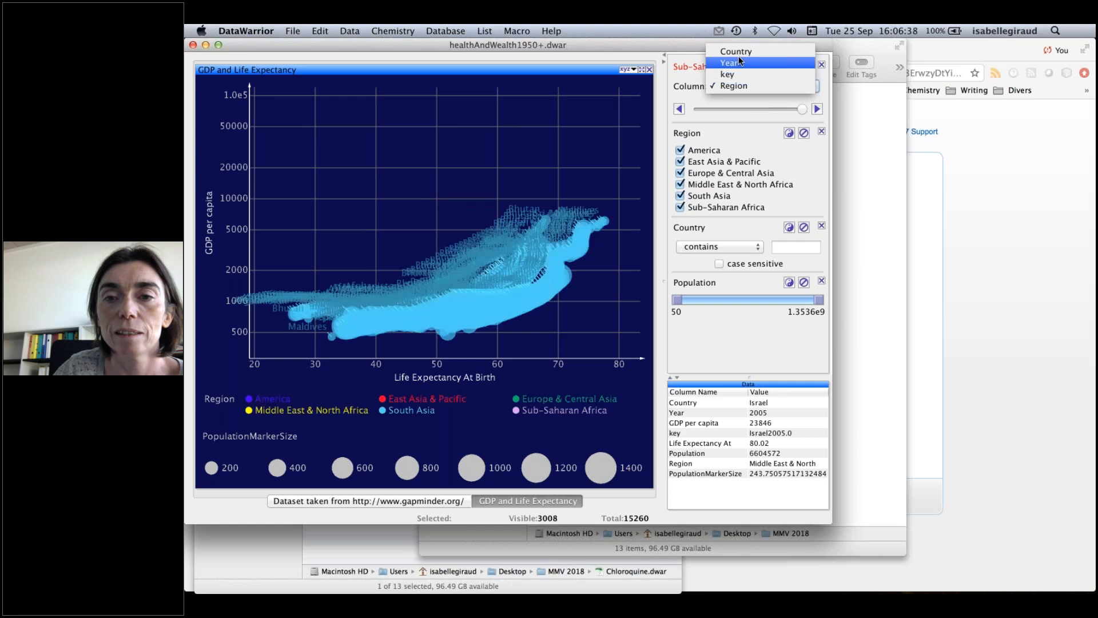
{"action": "left_click", "coordinate": [733, 87]}
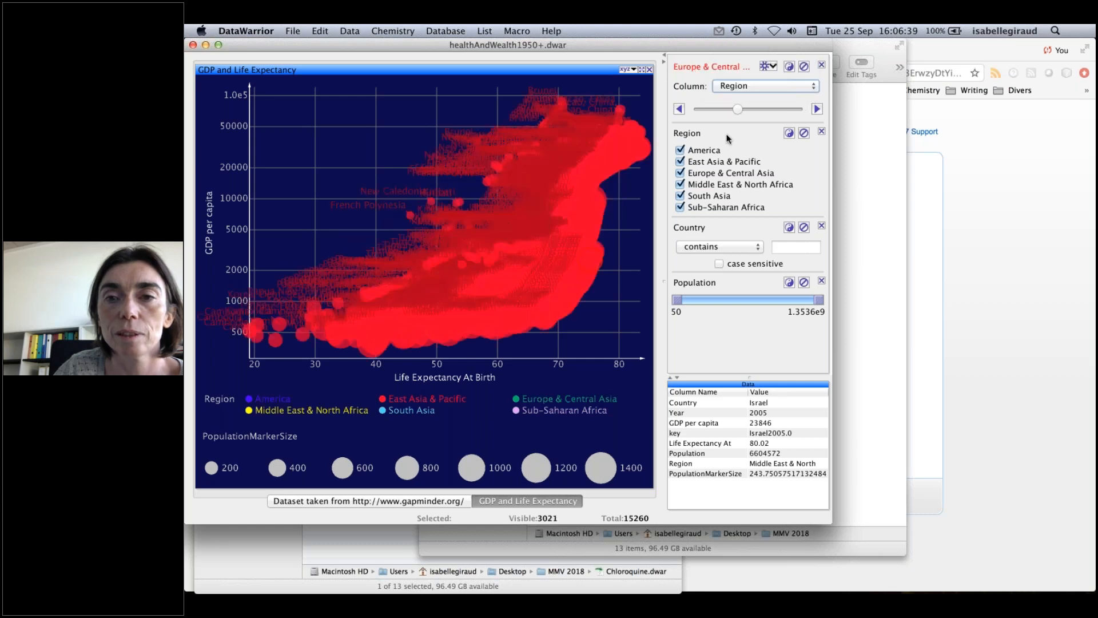
{"action": "left_click", "coordinate": [745, 86]}
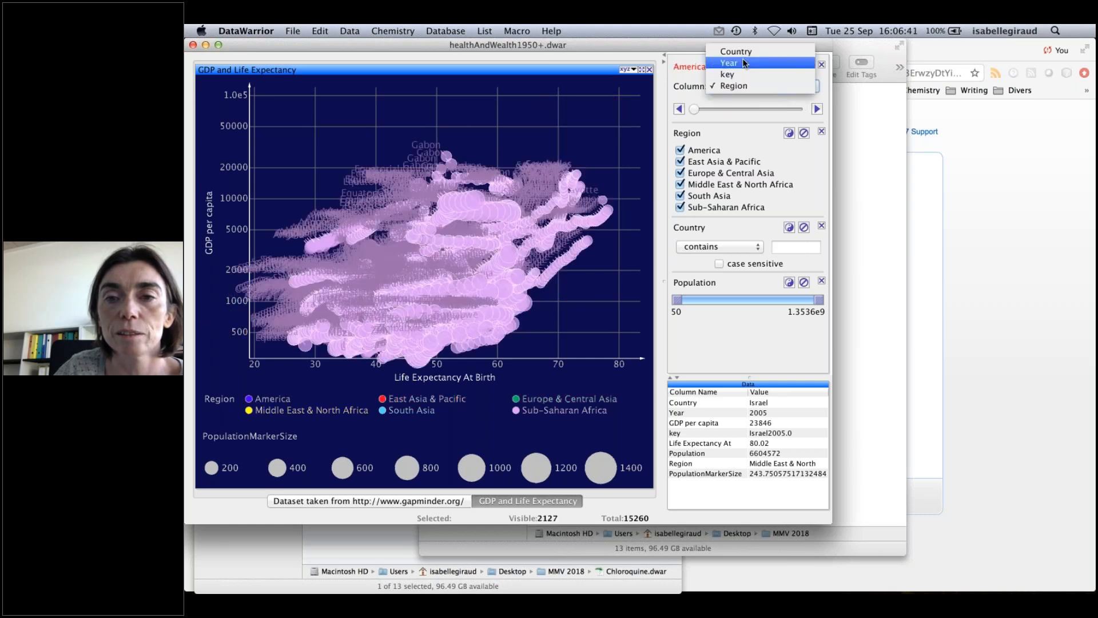
{"action": "left_click", "coordinate": [745, 63]}
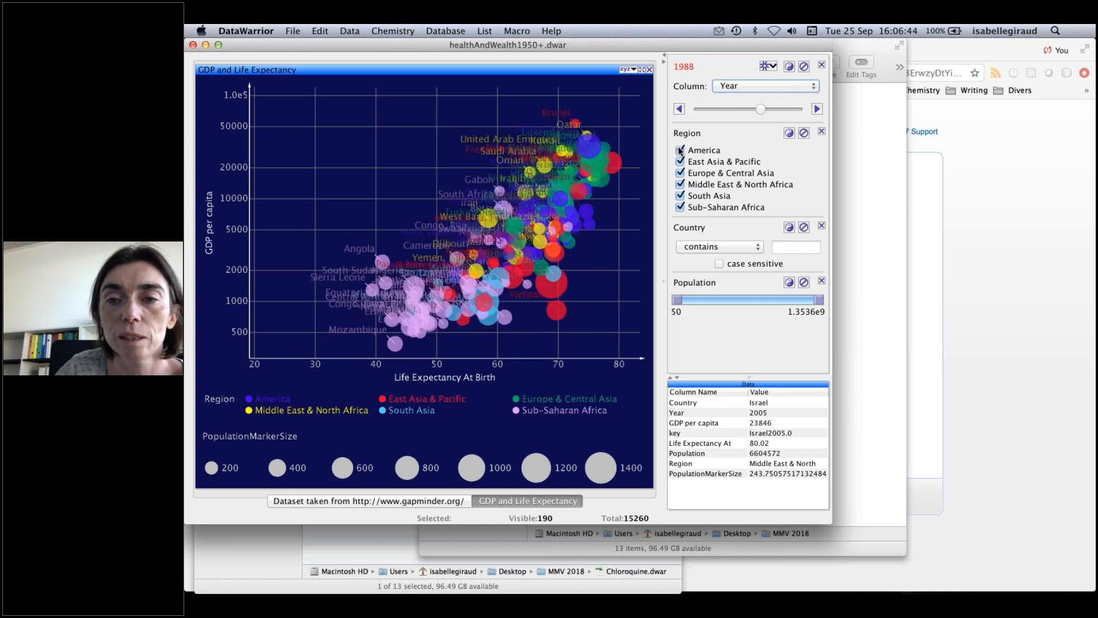
- Deselect all regions, show America and Europe & Central Asia in turn, and leave only Sub-Saharan Africa selected
{"action": "right_click", "coordinate": [751, 156]}
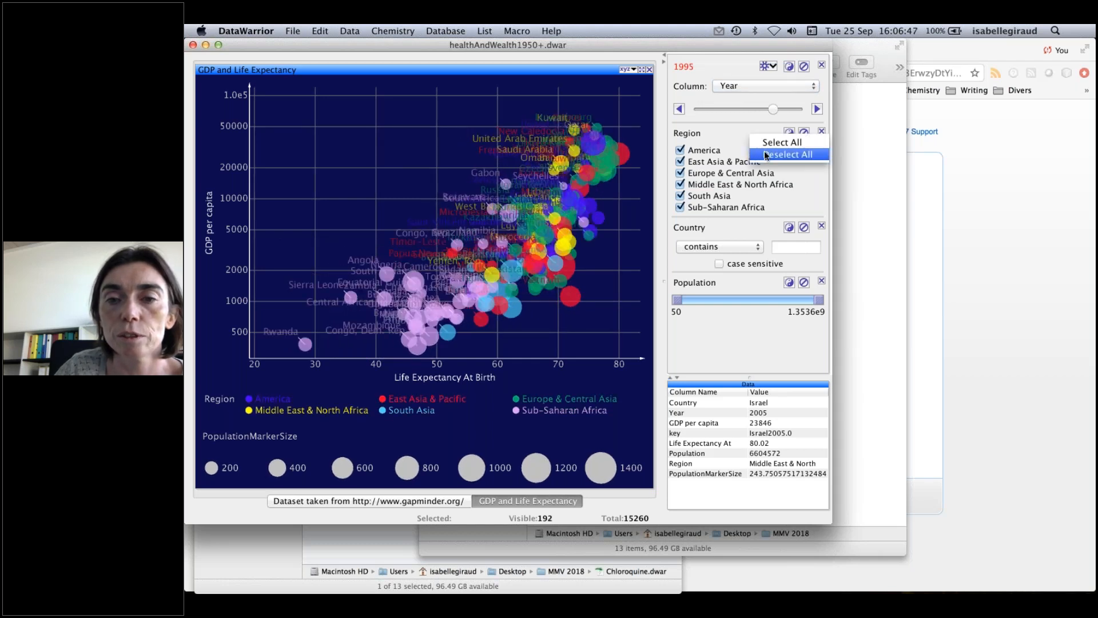
{"action": "left_click", "coordinate": [766, 155]}
{"action": "left_click", "coordinate": [680, 151]}
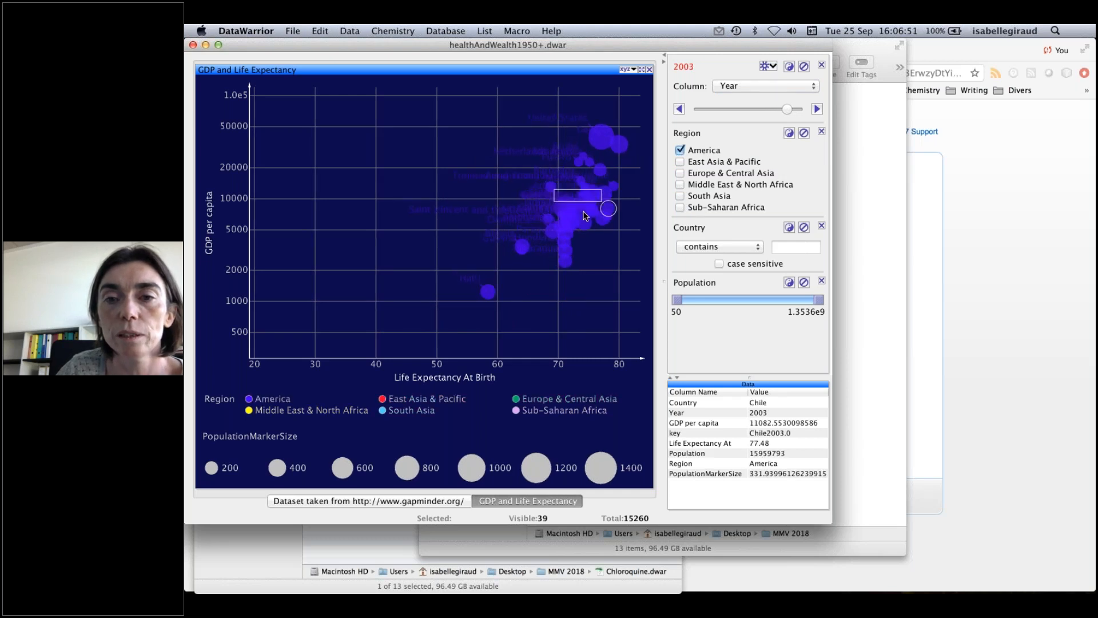
{"action": "left_click", "coordinate": [680, 151]}
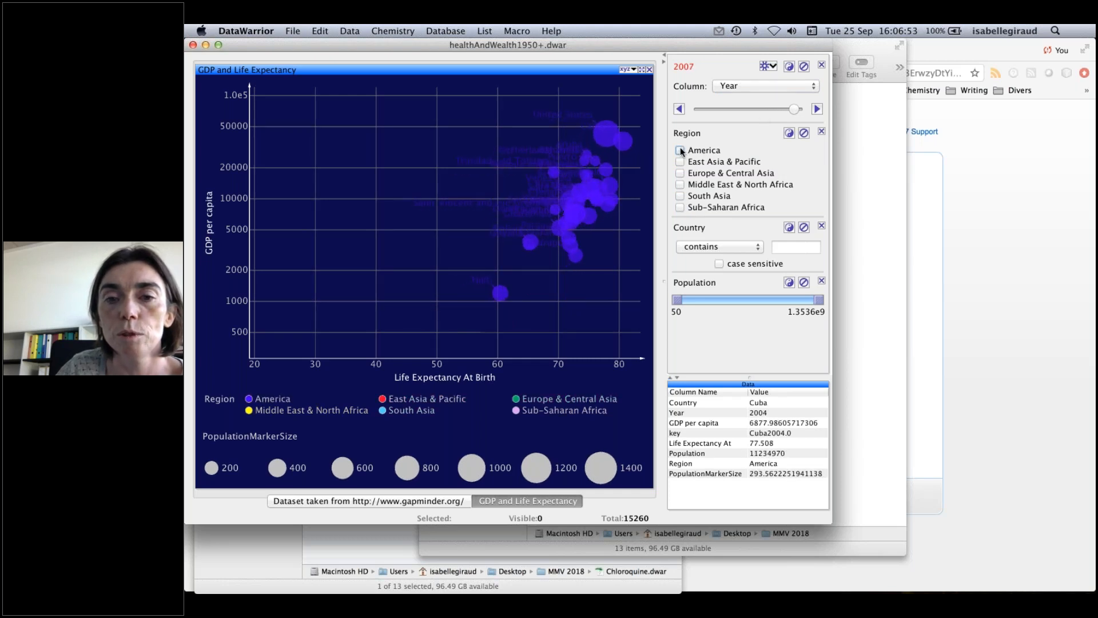
{"action": "left_click", "coordinate": [681, 173]}
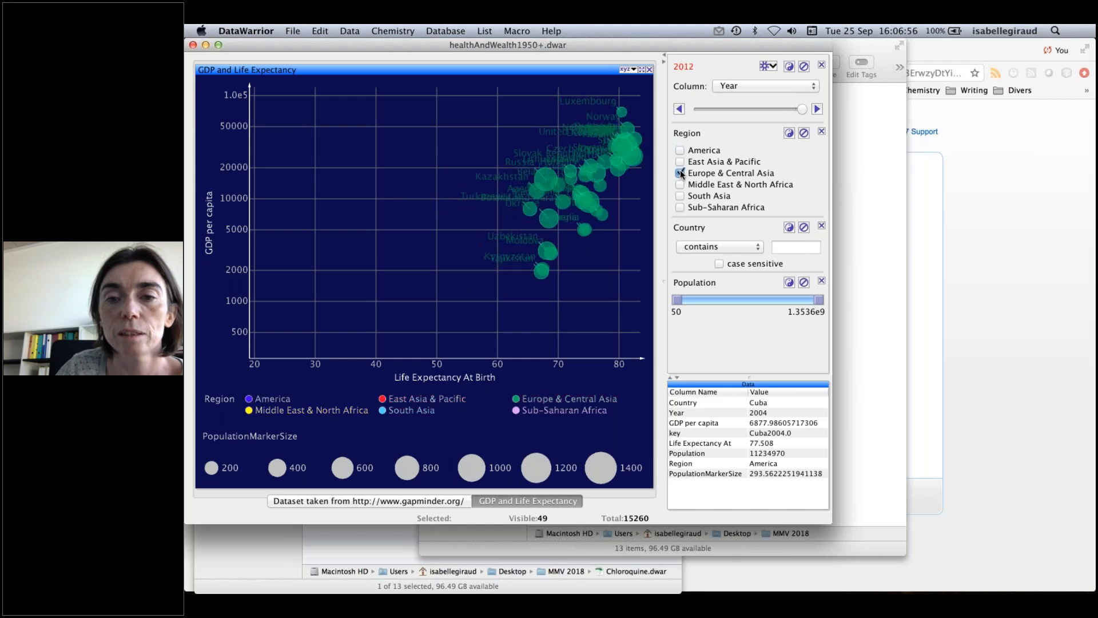
{"action": "left_click", "coordinate": [680, 172]}
{"action": "left_click", "coordinate": [680, 207]}
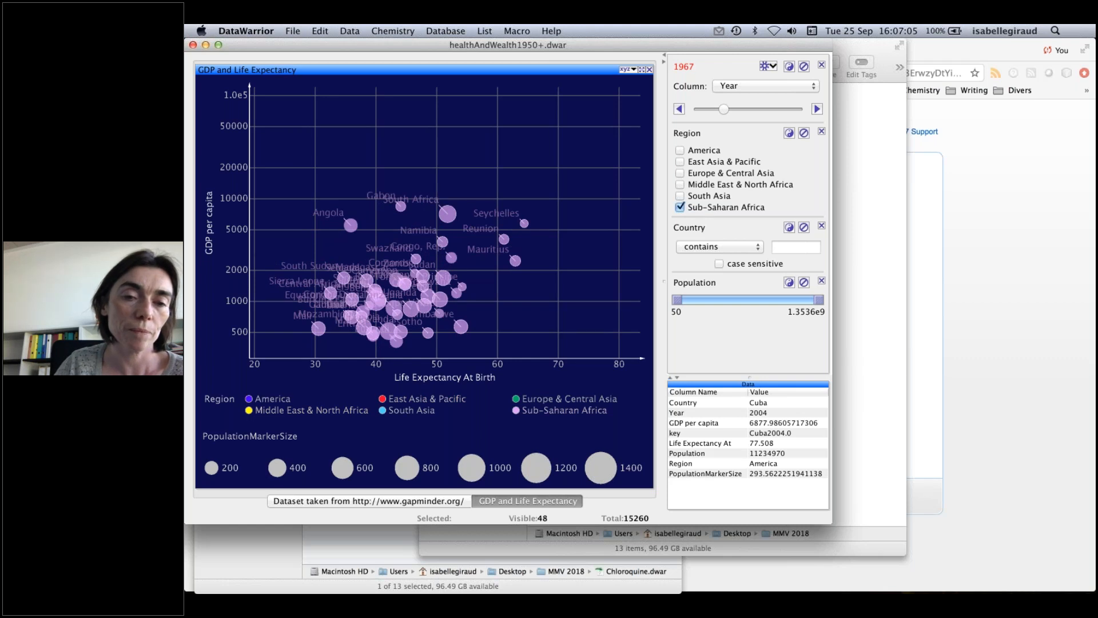
- Switch to the Keynote presentation, view the slide explaining the category filter controls, and return to DataWarrior
{"action": "key", "text": "super+Tab"}
{"action": "key", "text": "super+Tab"}
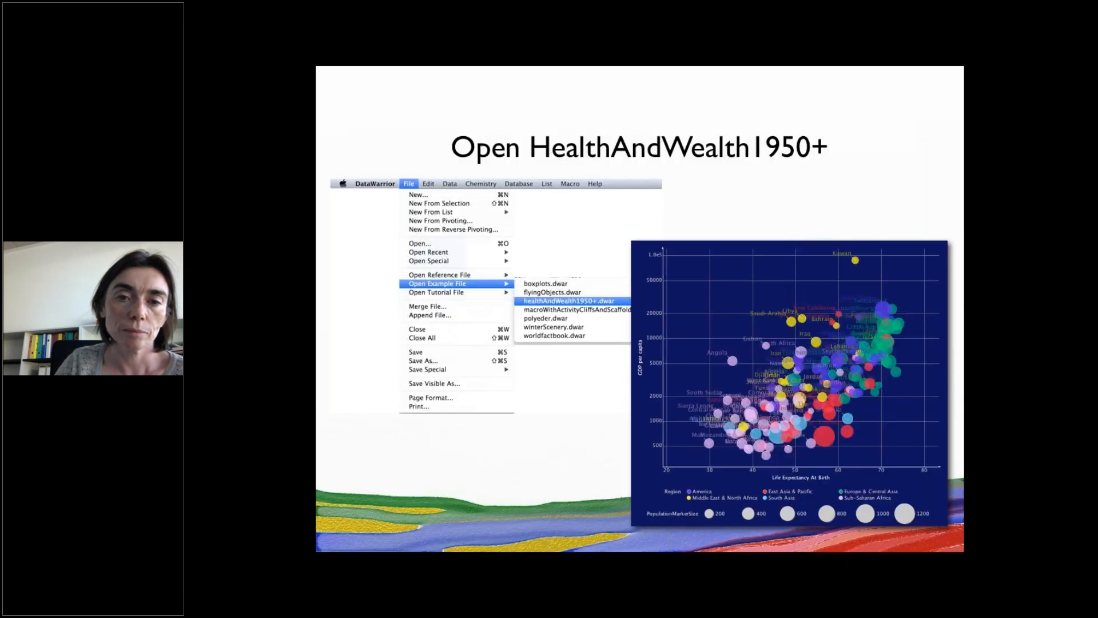
{"action": "key", "text": "Right"}
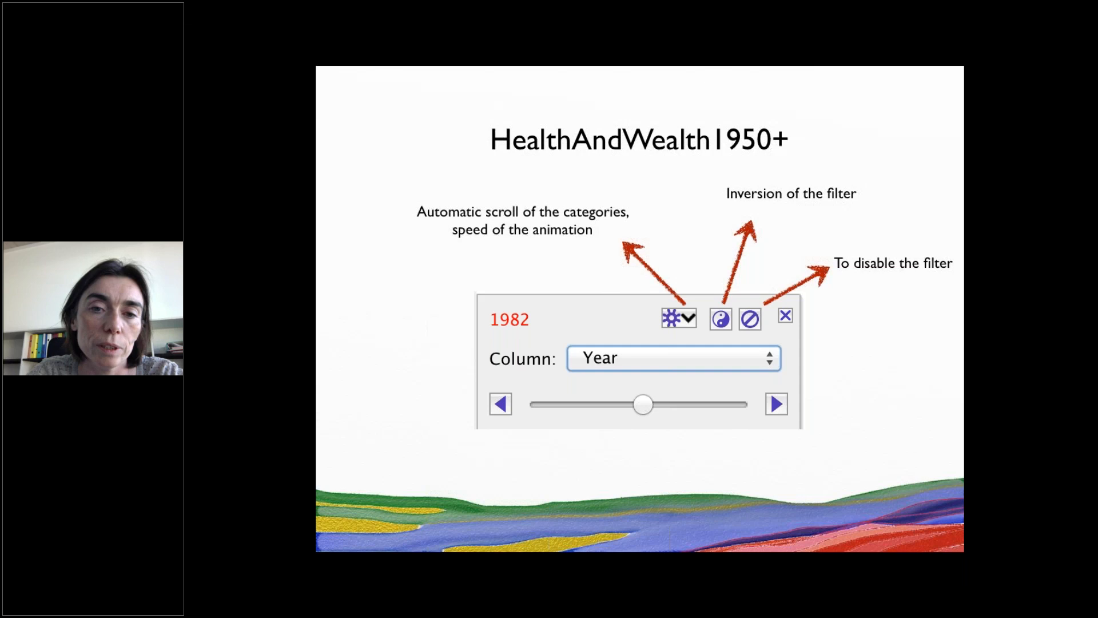
{"action": "key", "text": "Escape"}
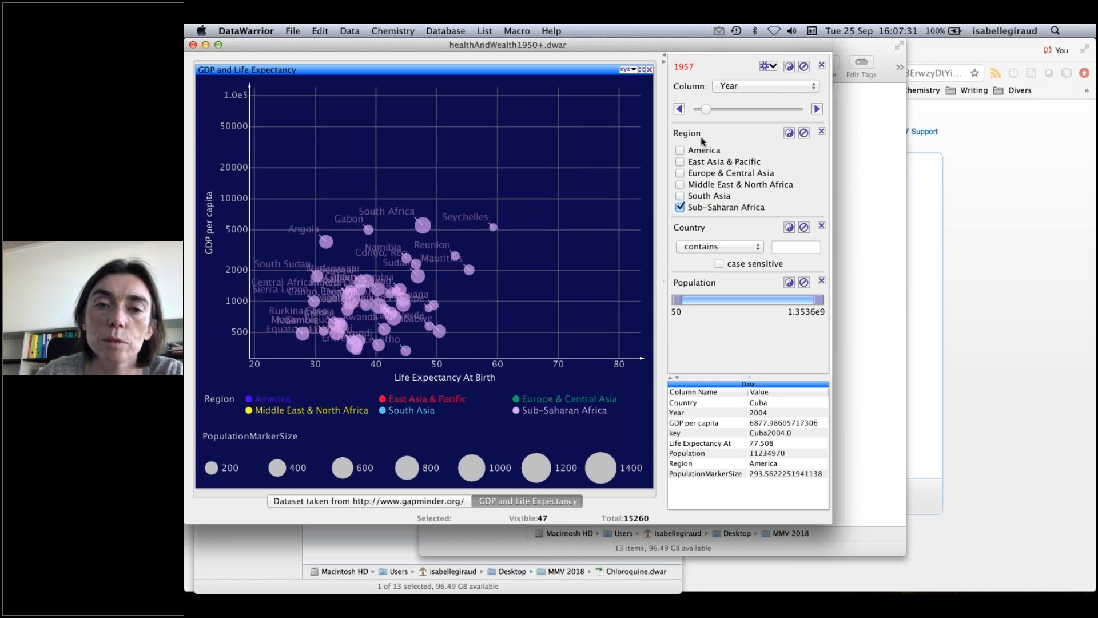
- Stop the Year filter's animation and advance it manually year by year to 1977
{"action": "left_click", "coordinate": [771, 67]}
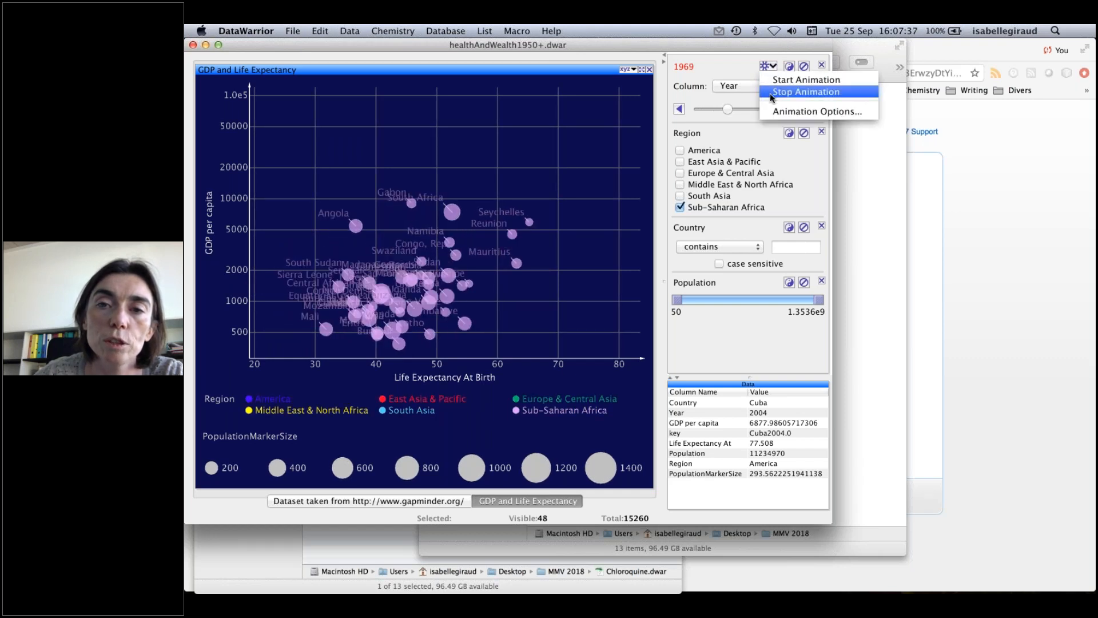
{"action": "left_click", "coordinate": [772, 92]}
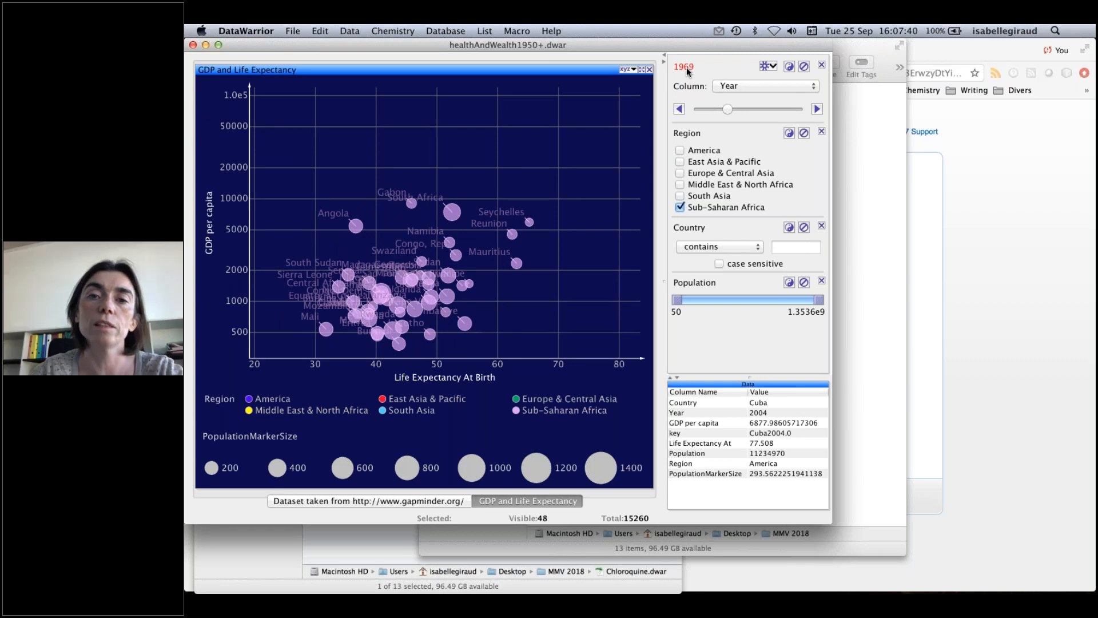
{"action": "left_click", "coordinate": [817, 109]}
{"action": "left_click", "coordinate": [817, 109]}
{"action": "left_click", "coordinate": [816, 108]}
{"action": "left_click", "coordinate": [817, 109]}
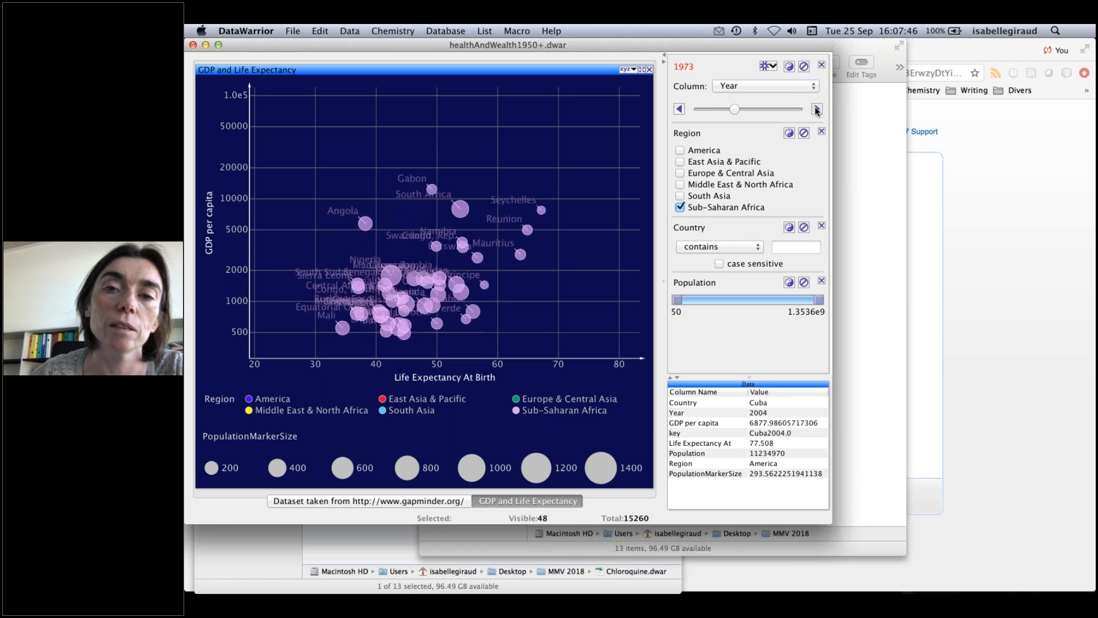
- Set the Year filter's animation frame delay to 200 ms and start the animation
{"action": "left_click", "coordinate": [770, 66]}
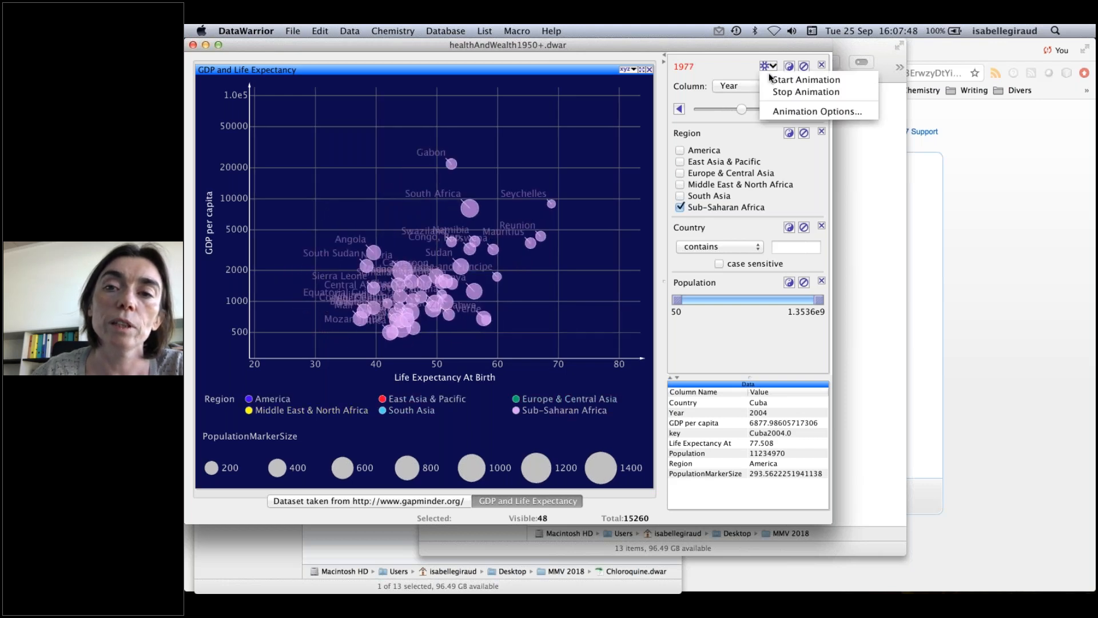
{"action": "left_click", "coordinate": [774, 111]}
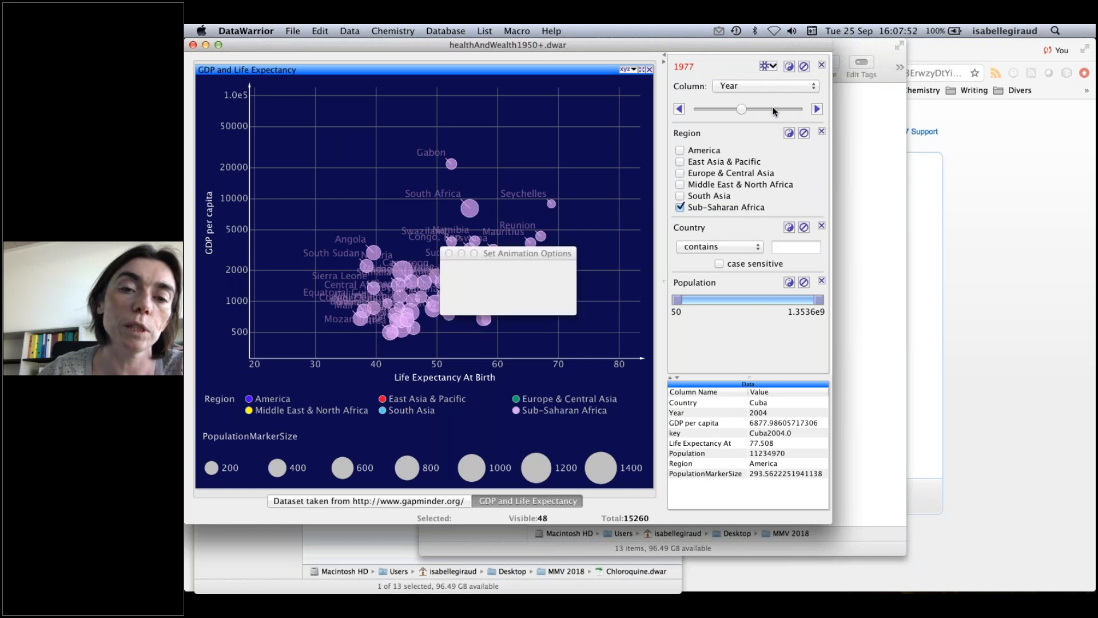
{"action": "type", "text": "200"}
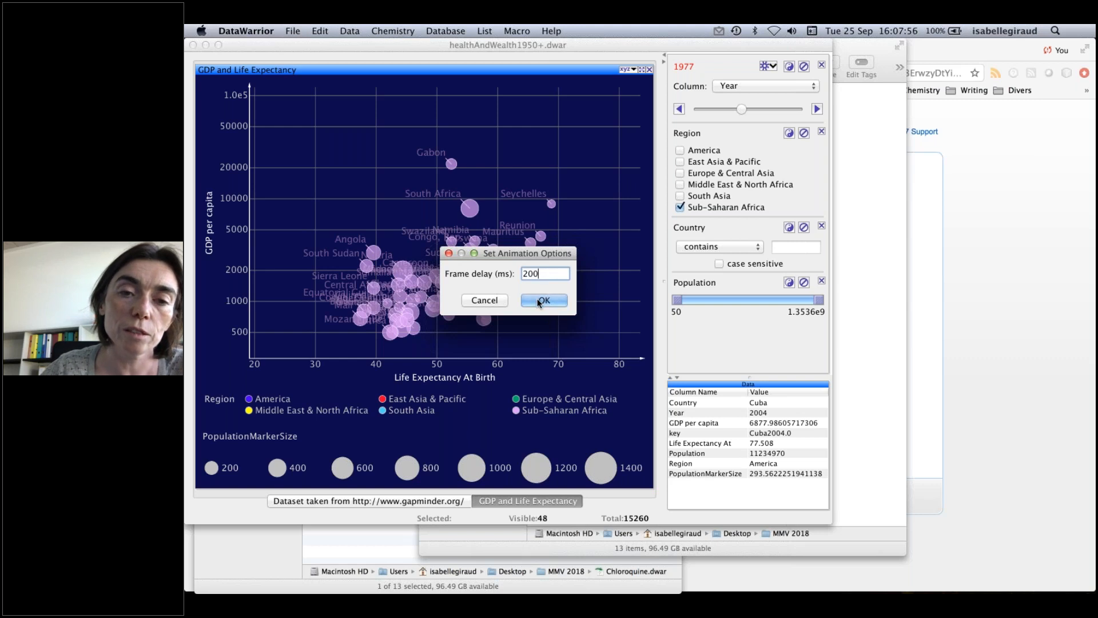
{"action": "left_click", "coordinate": [539, 302]}
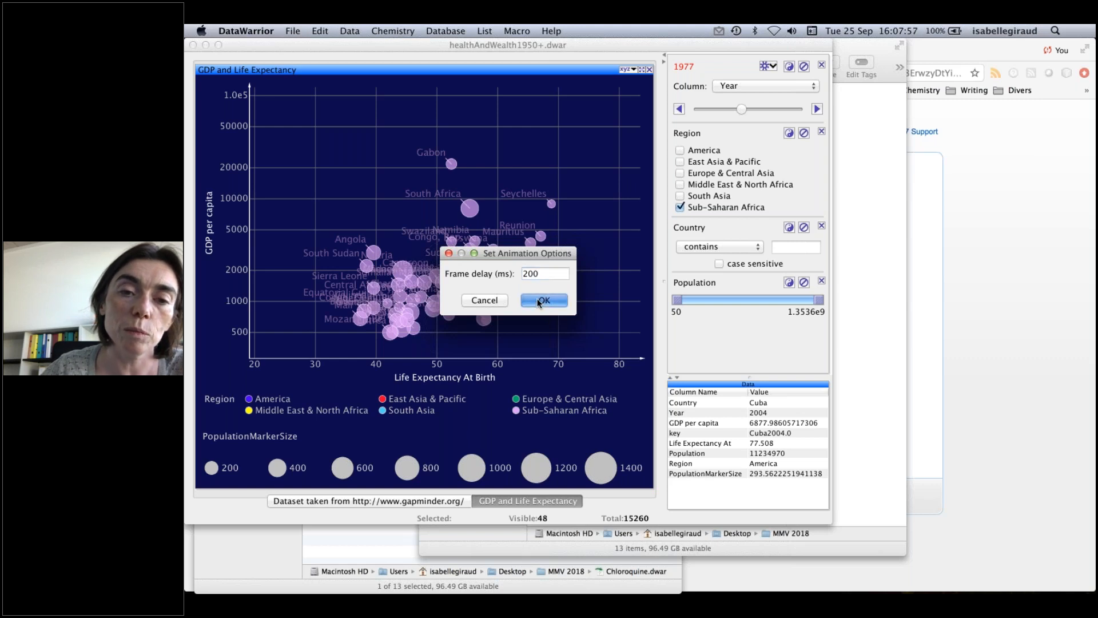
{"action": "left_click", "coordinate": [768, 65]}
{"action": "left_click", "coordinate": [770, 77]}
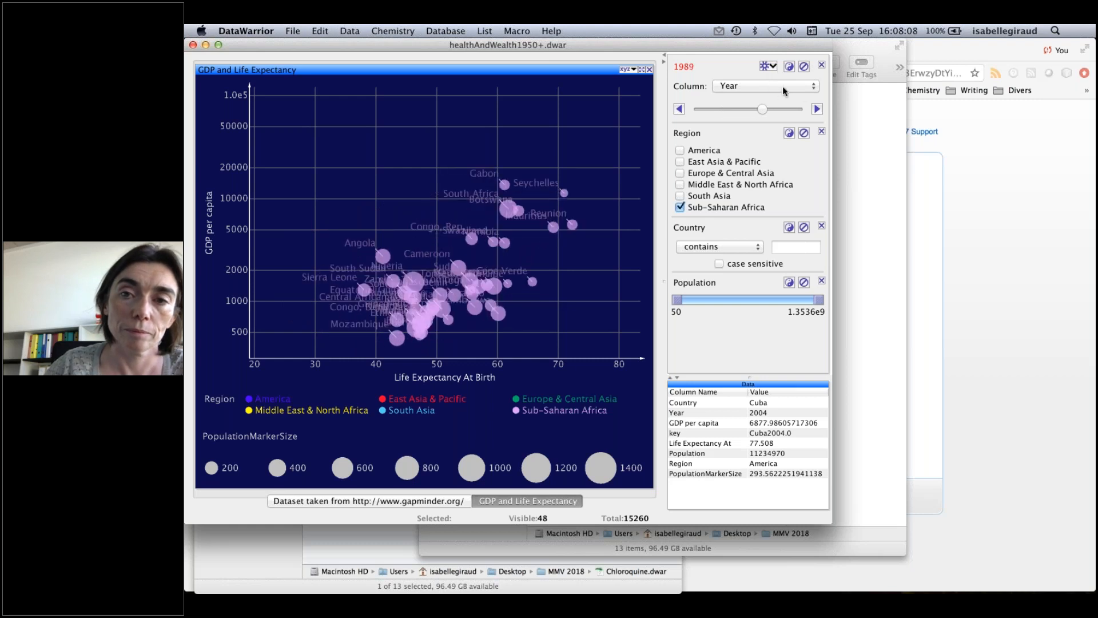
- Stop the Year filter's animation and switch to the Keynote presentation
{"action": "left_click", "coordinate": [772, 67]}
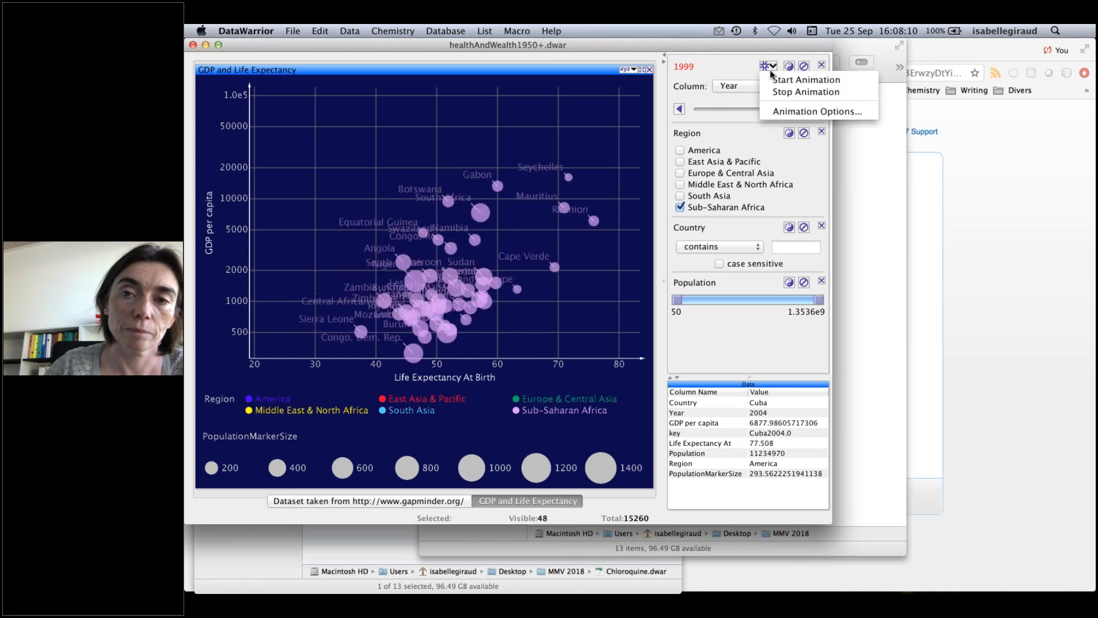
{"action": "left_click", "coordinate": [776, 91]}
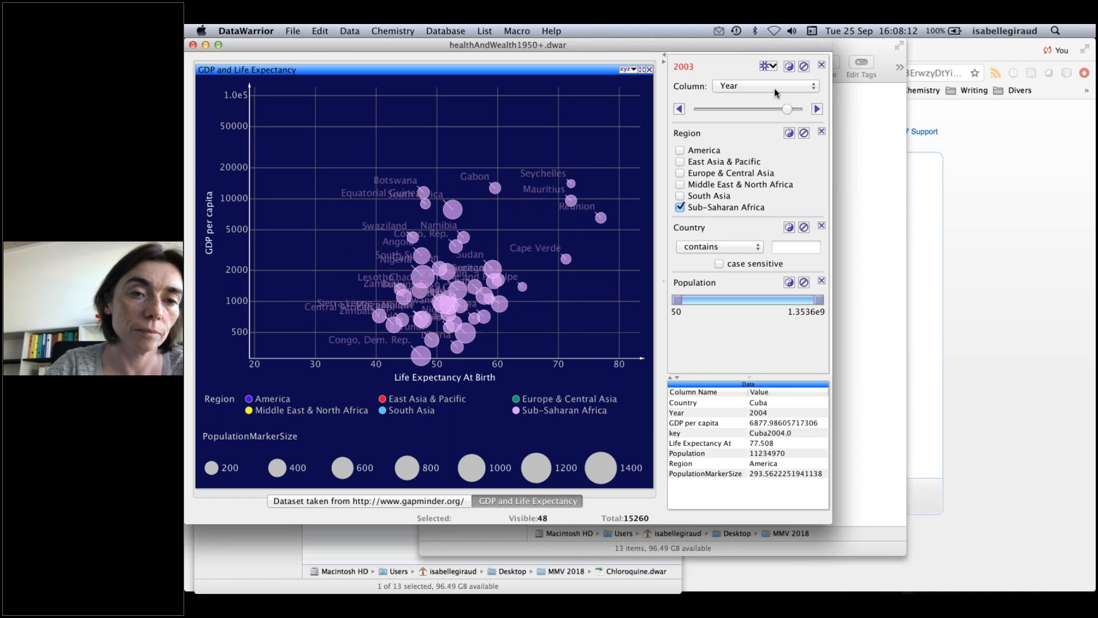
{"action": "key", "text": "super+Tab"}
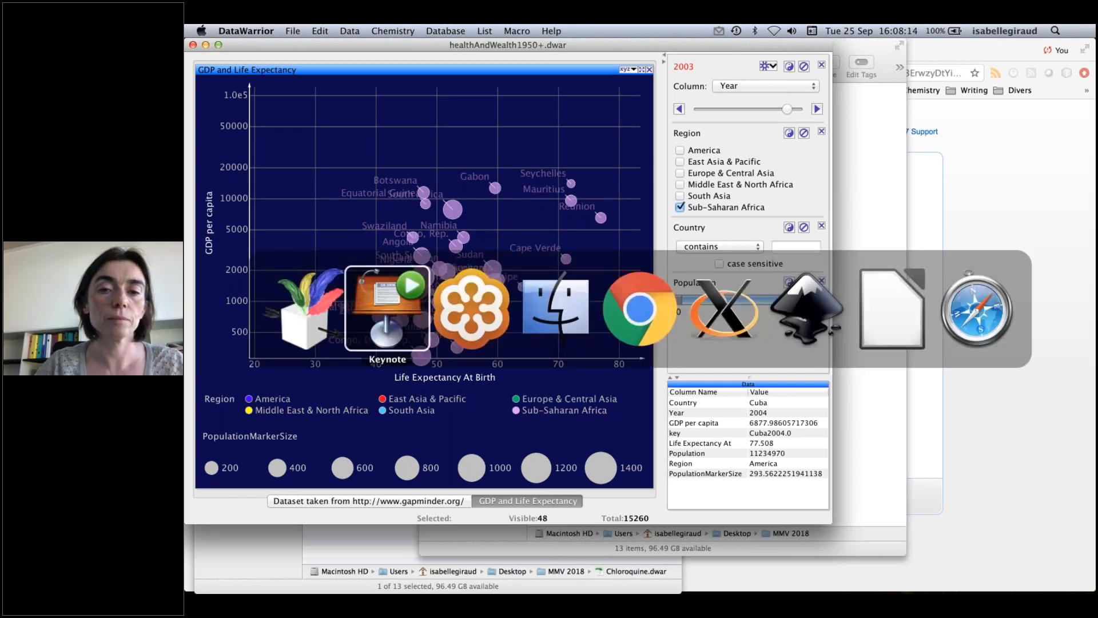
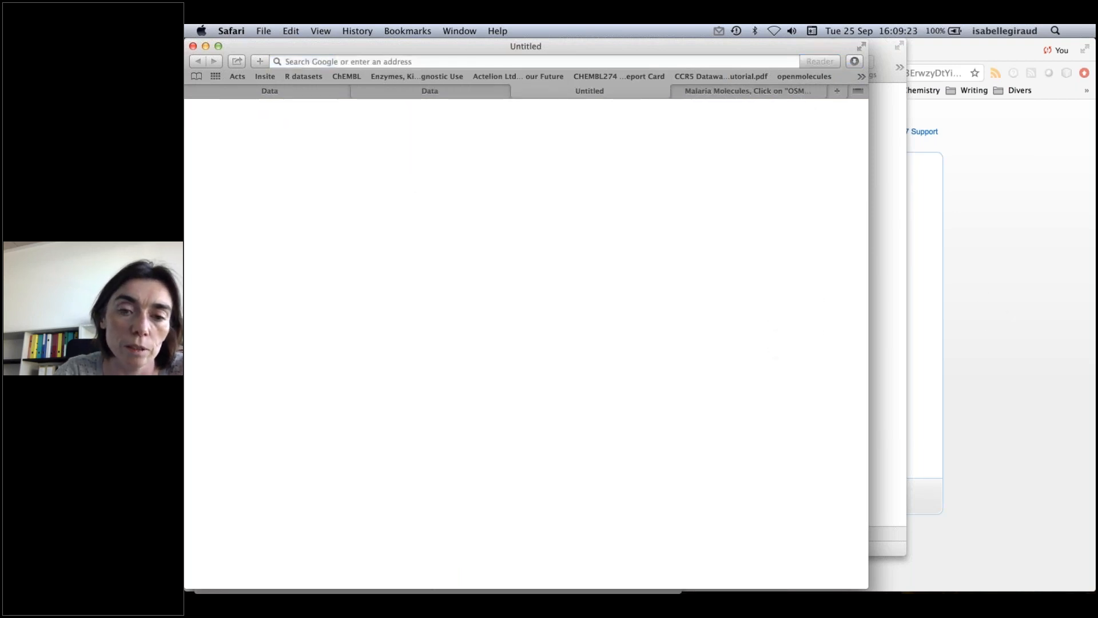
- Switch to Finder and open "indicator reported malaria cases per 100000.xlsx" from the MMV 2018 folder in LibreOffice Calc
{"action": "key", "text": "super+Tab"}
{"action": "key", "text": "super+Tab"}
{"action": "key", "text": "super+Tab"}
{"action": "key", "text": "super+Tab"}
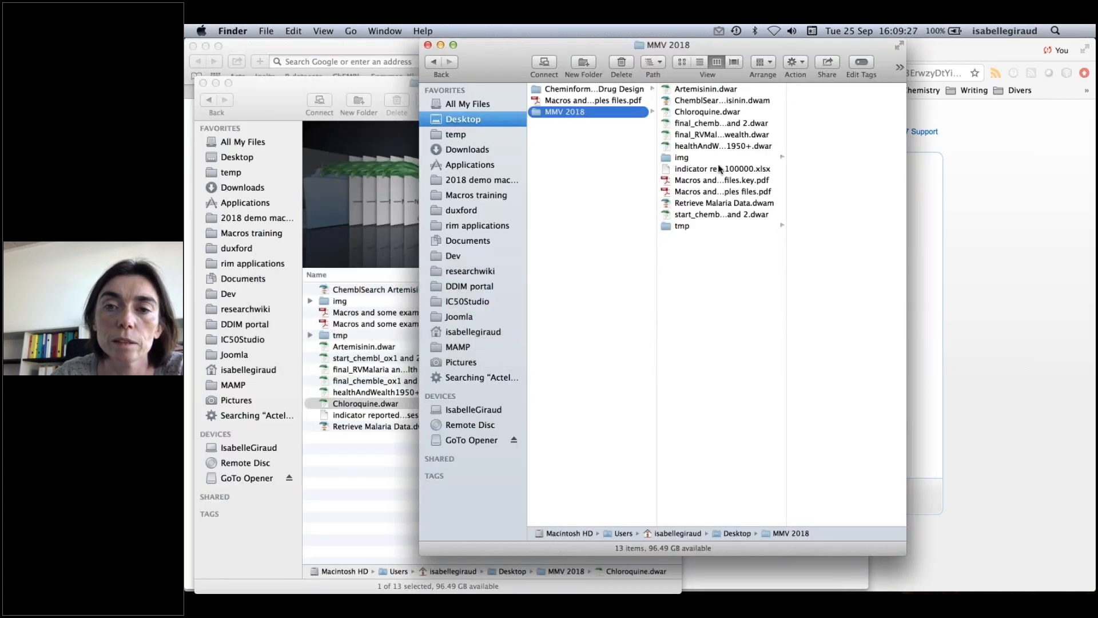
{"action": "left_click", "coordinate": [719, 168]}
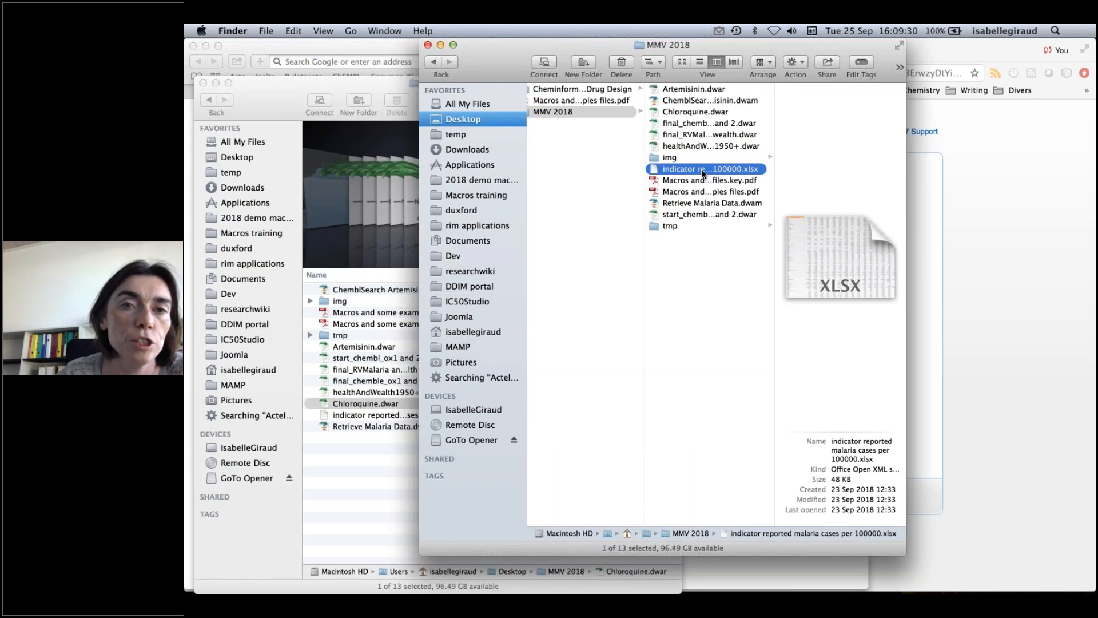
{"action": "double_click", "coordinate": [702, 169]}
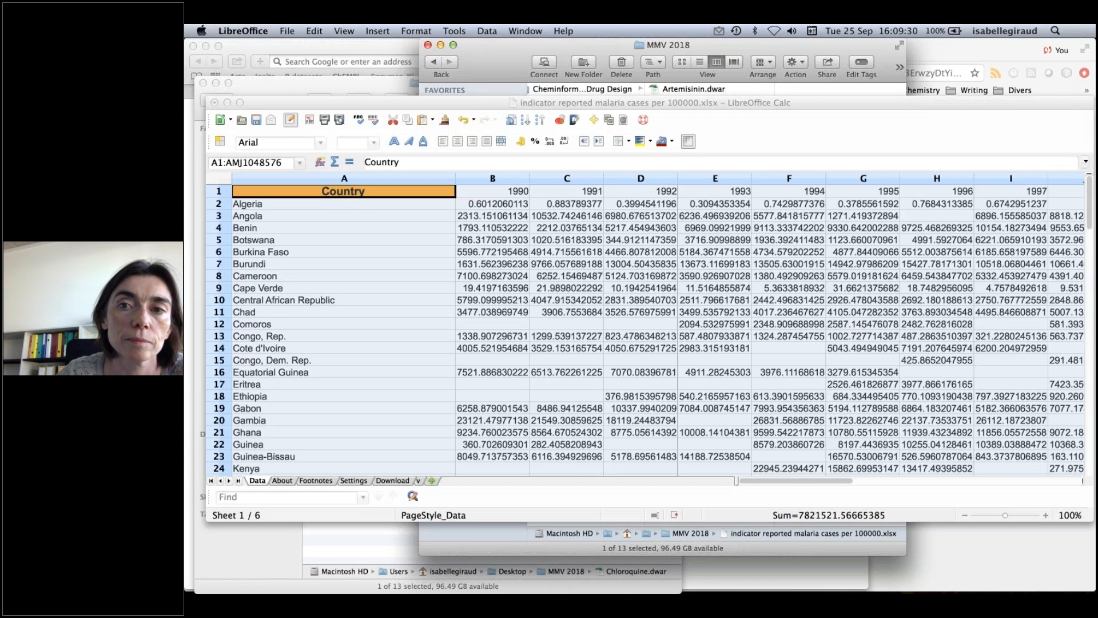
- Reposition the malaria spreadsheet window and select the Central African Republic cell in the Country column
{"action": "left_click", "coordinate": [652, 102]}
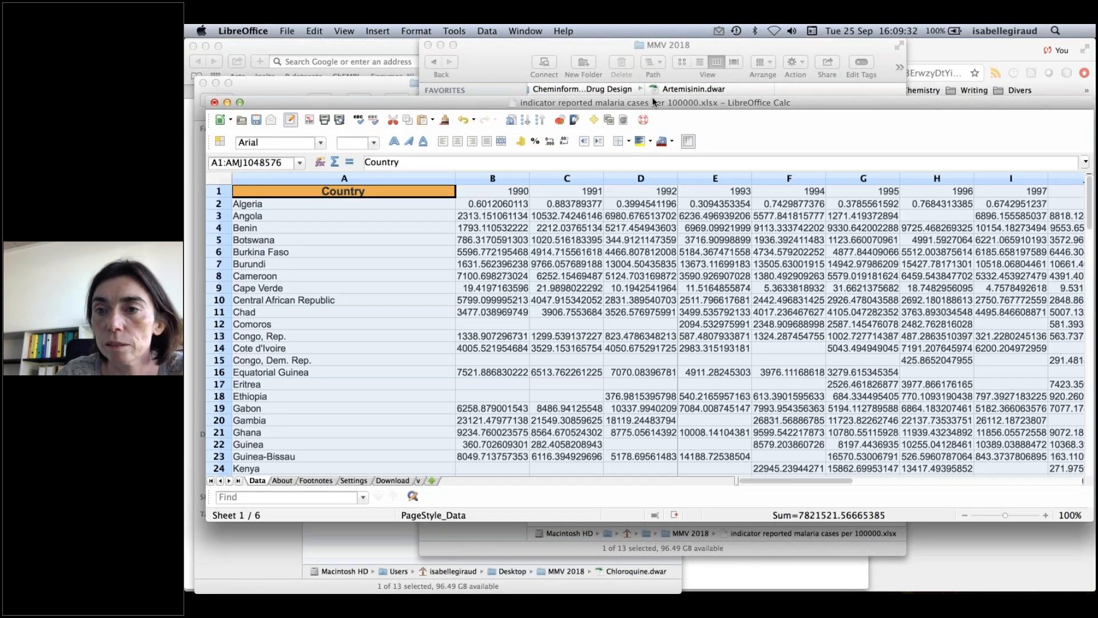
{"action": "left_click_drag", "start_coordinate": [654, 102], "coordinate": [629, 73]}
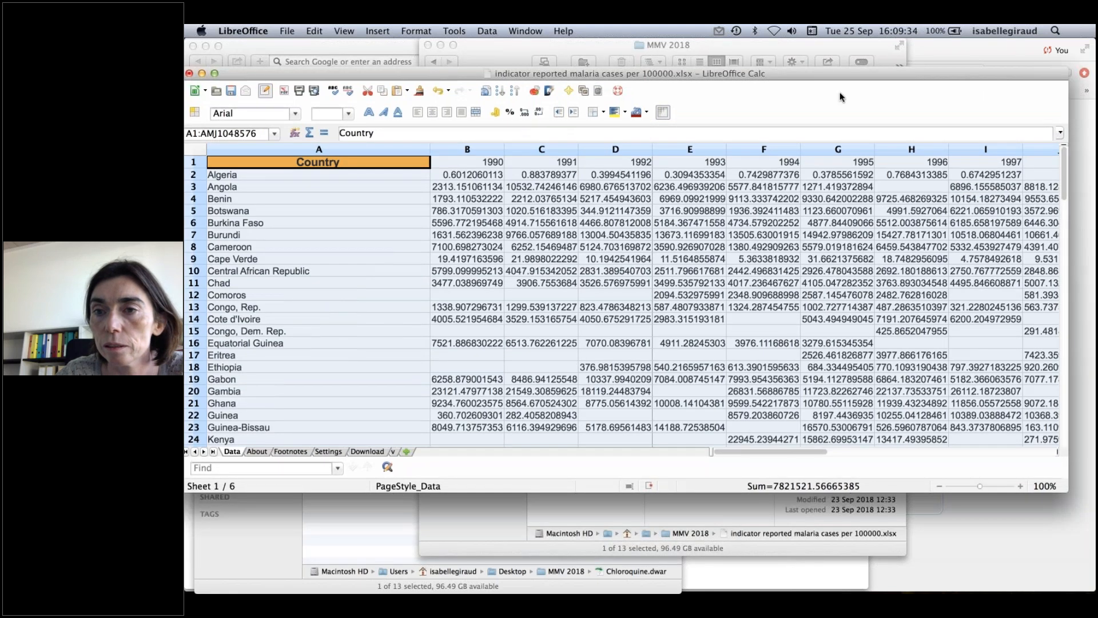
{"action": "key", "text": "super+Tab"}
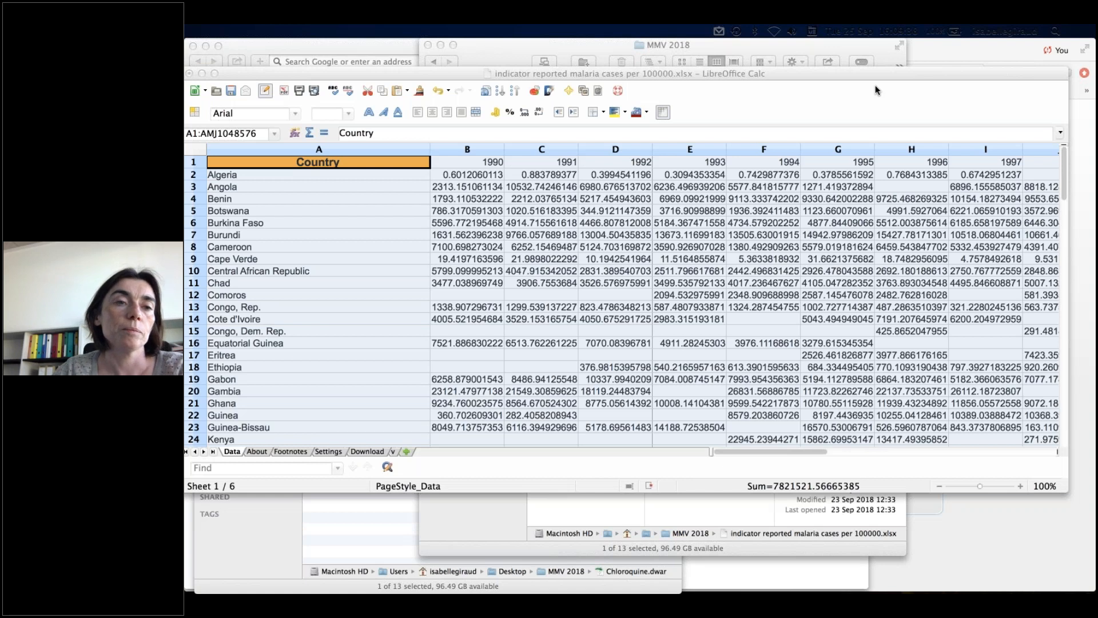
{"action": "left_click", "coordinate": [316, 279]}
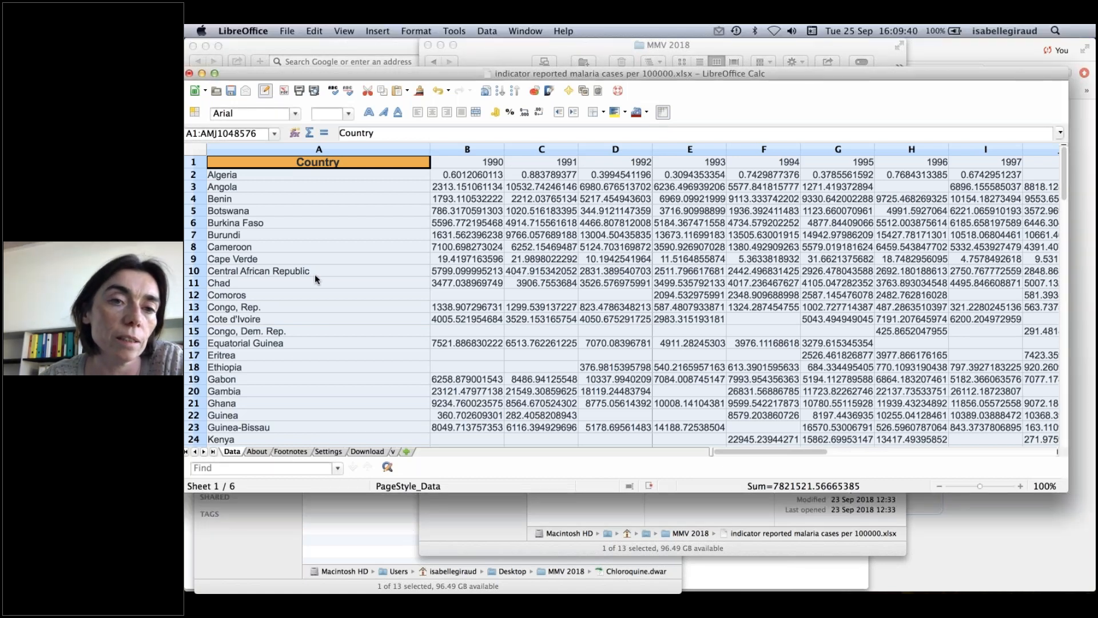
{"action": "left_click", "coordinate": [315, 273]}
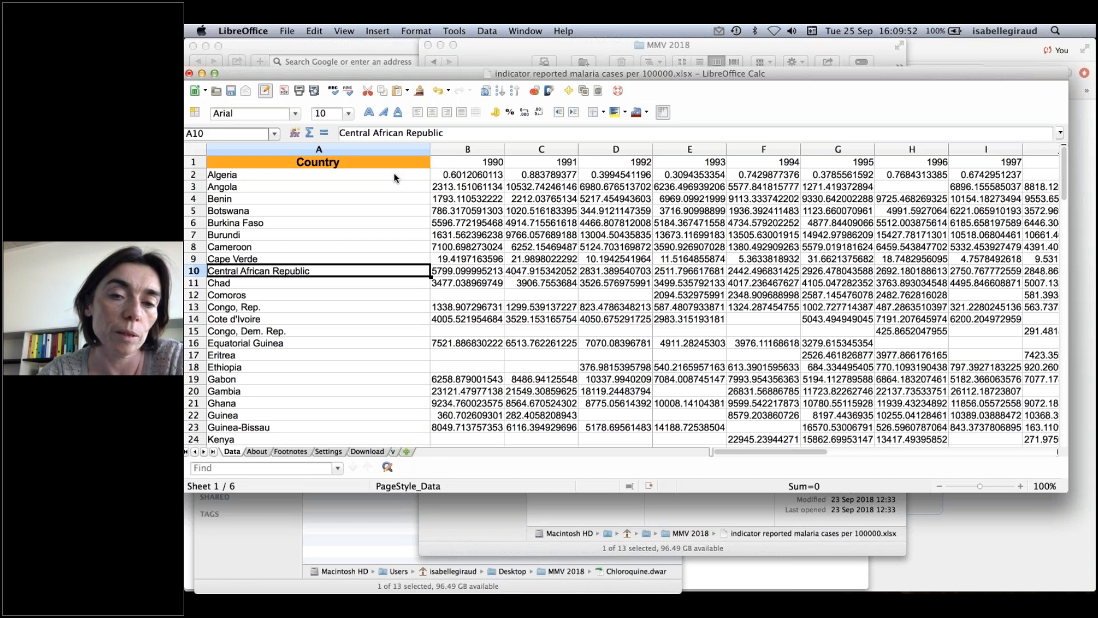
- Switch to the Keynote presentation, view the slides on the Gapminder malaria data, pasting with header row and reverse pivoting, and return to the spreadsheet
{"action": "key", "text": "super+Tab"}
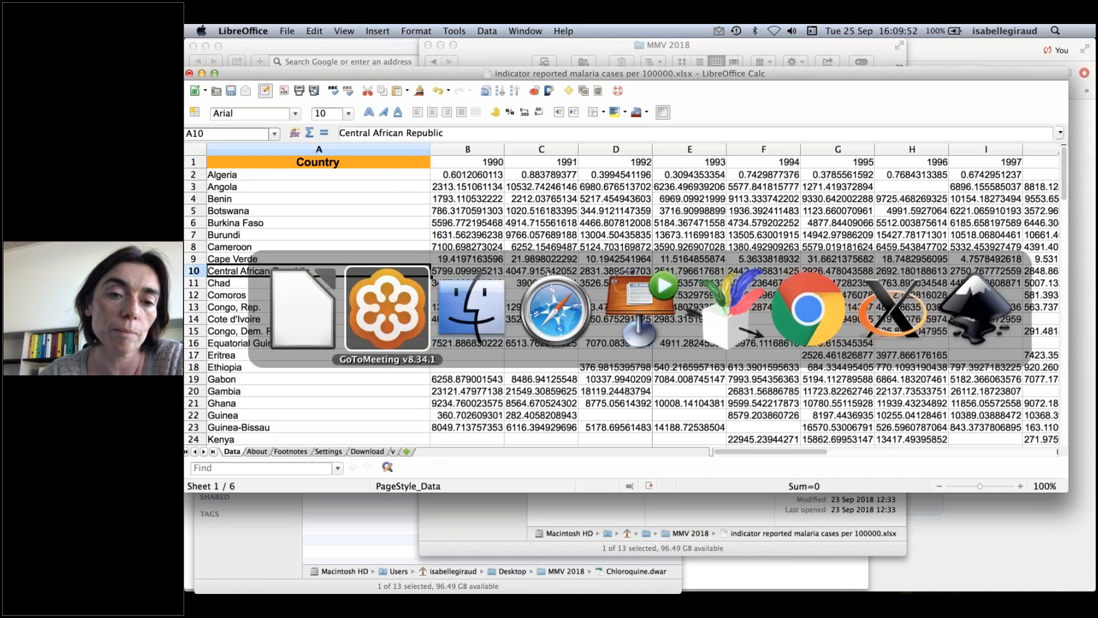
{"action": "key", "text": "super+Tab"}
{"action": "key", "text": "super+Tab"}
{"action": "key", "text": "super+Tab"}
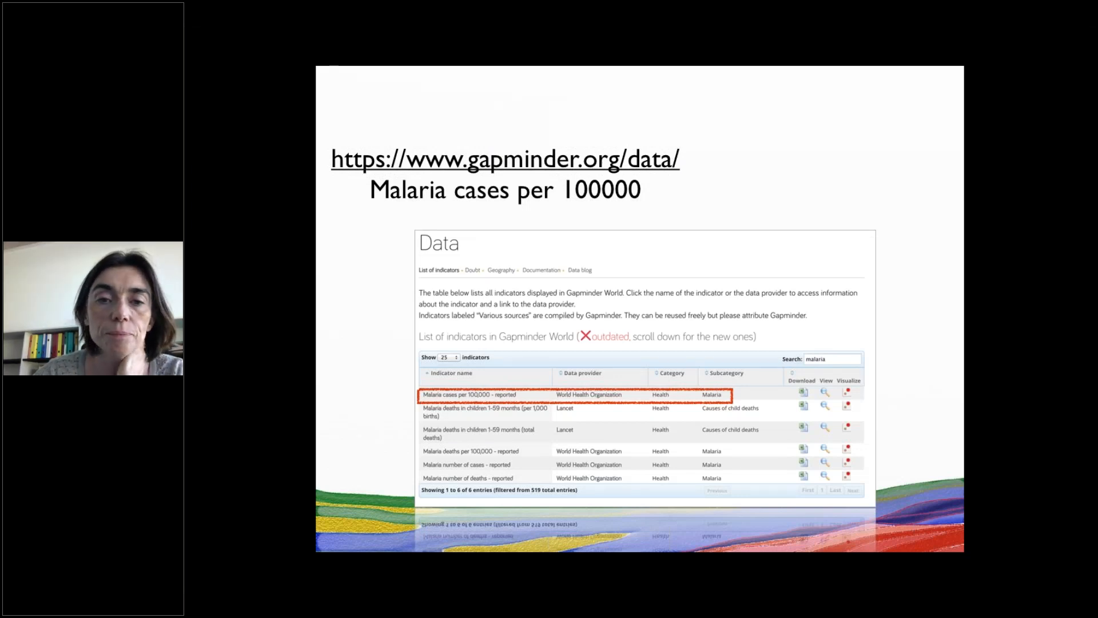
{"action": "key", "text": "Right"}
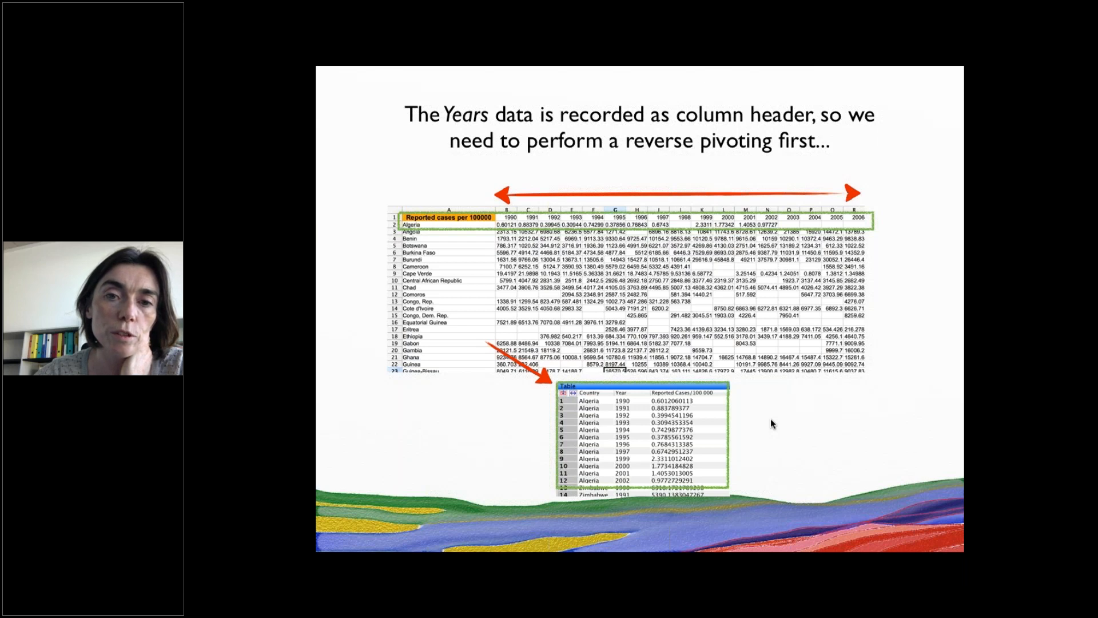
{"action": "key", "text": "Right"}
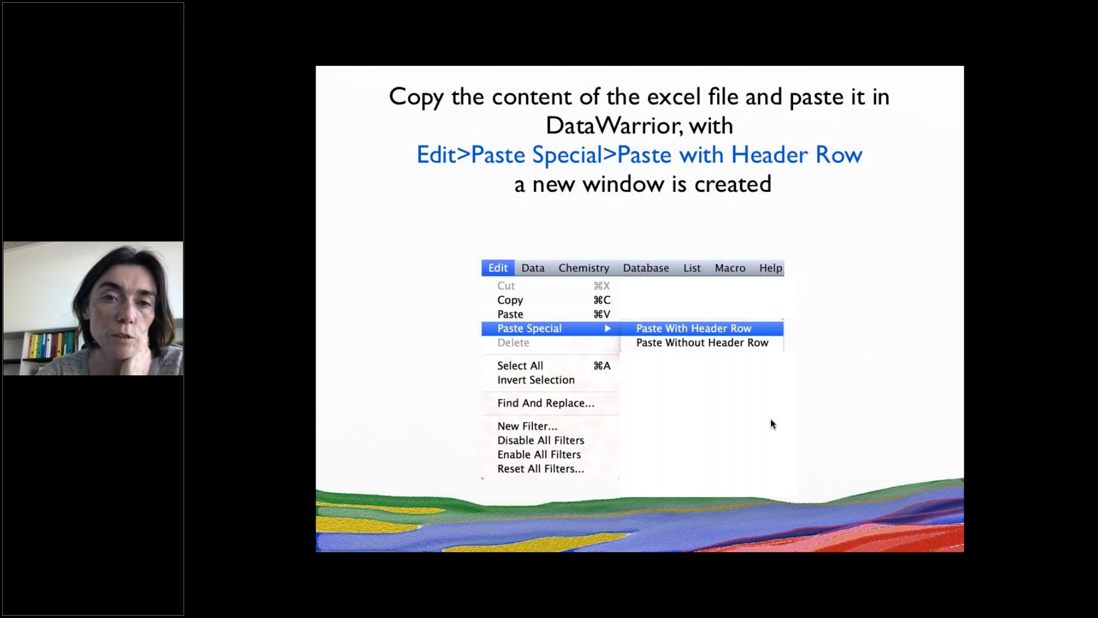
{"action": "key", "text": "Right"}
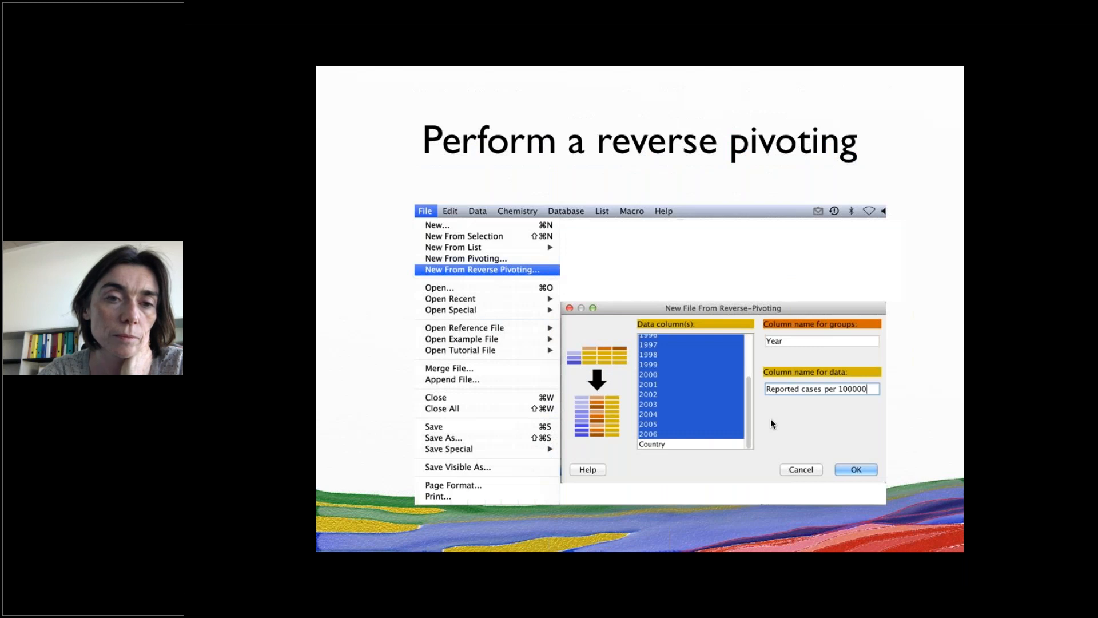
{"action": "key", "text": "Escape"}
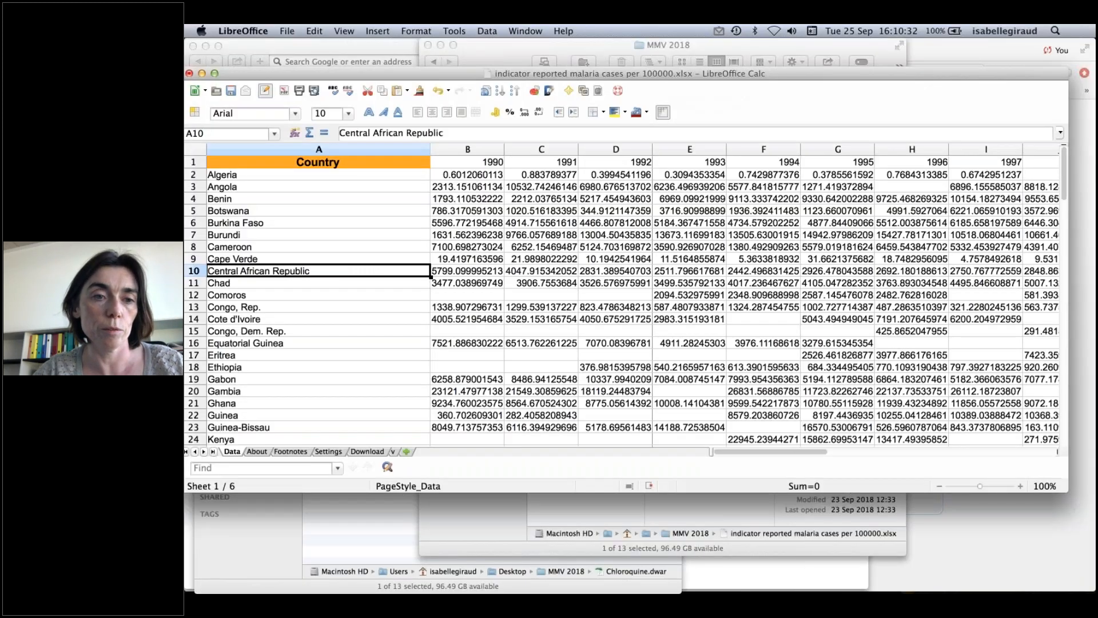
- Select the entire content of the malaria spreadsheet's Data sheet and copy it
{"action": "left_click", "coordinate": [638, 293]}
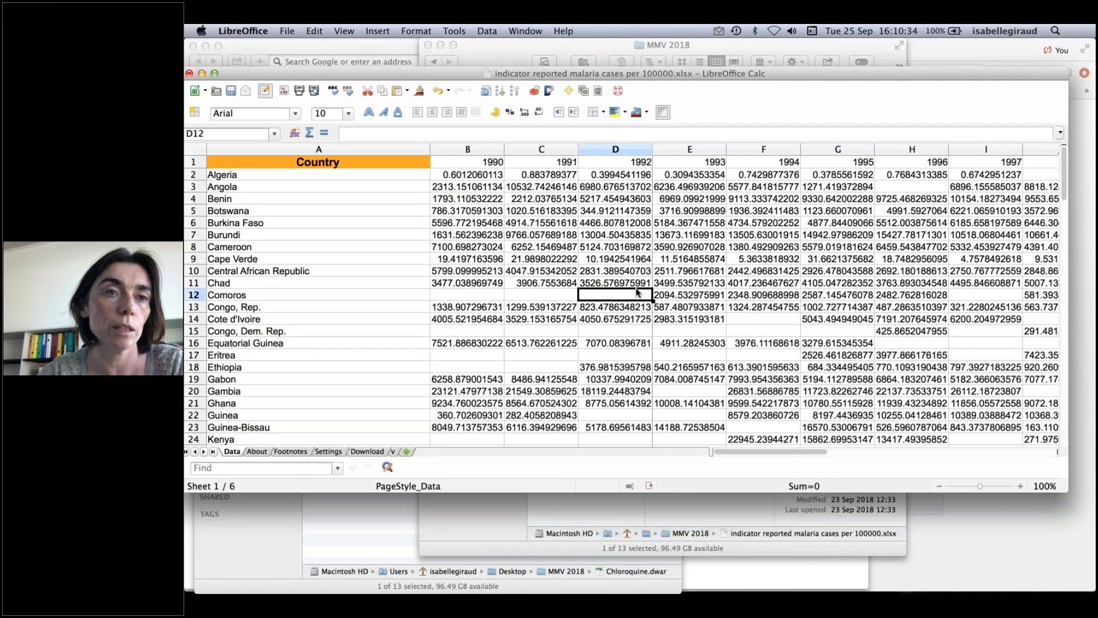
{"action": "key", "text": "super+a"}
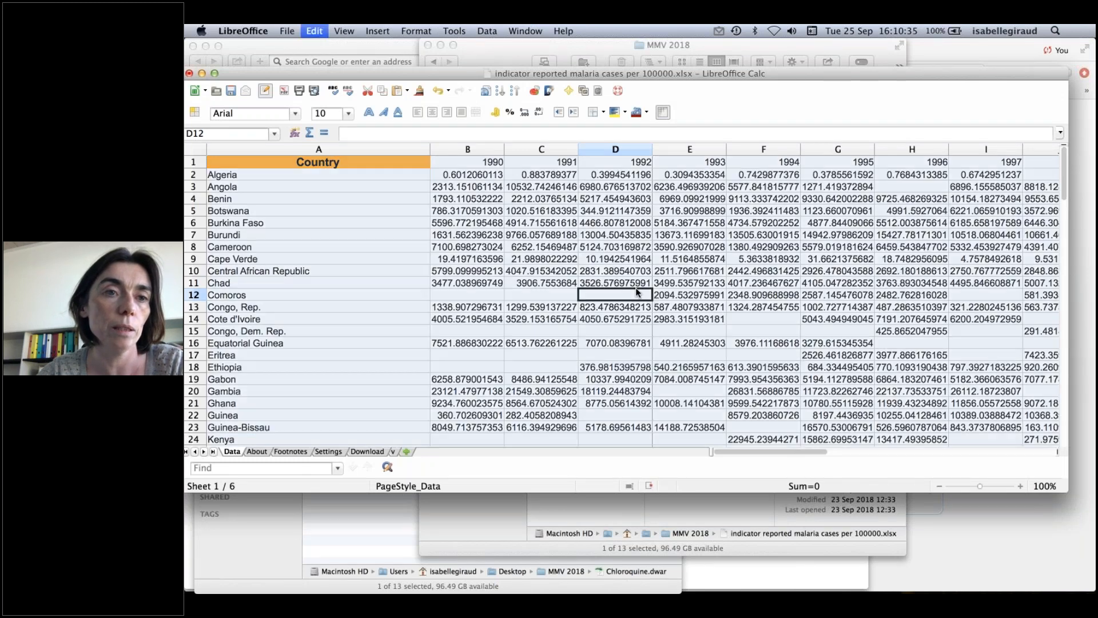
{"action": "left_click", "coordinate": [315, 31]}
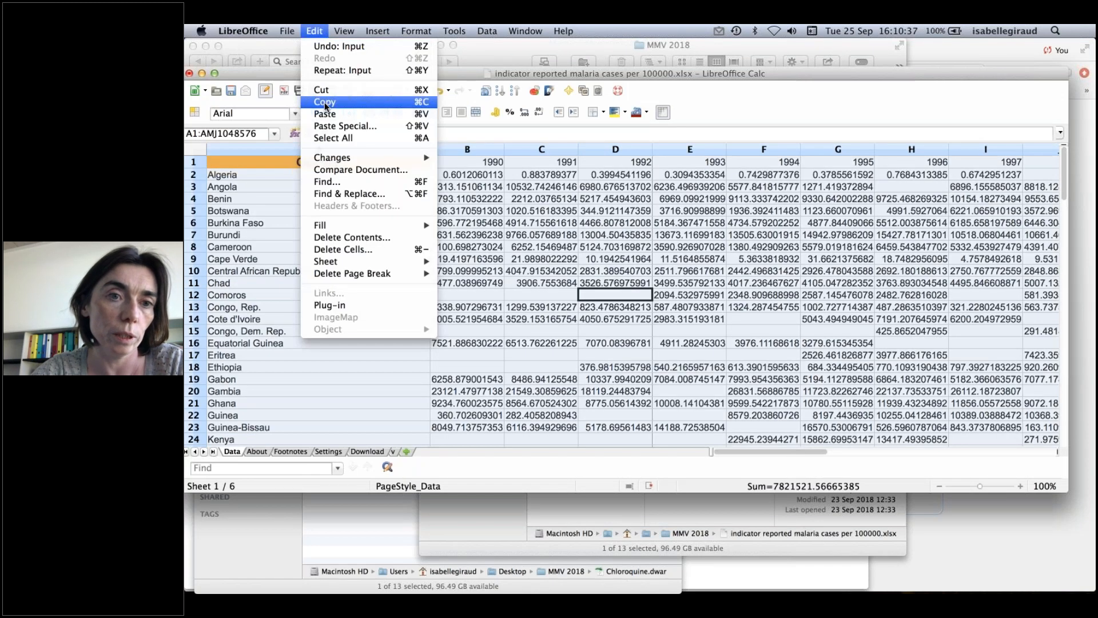
{"action": "left_click", "coordinate": [324, 102]}
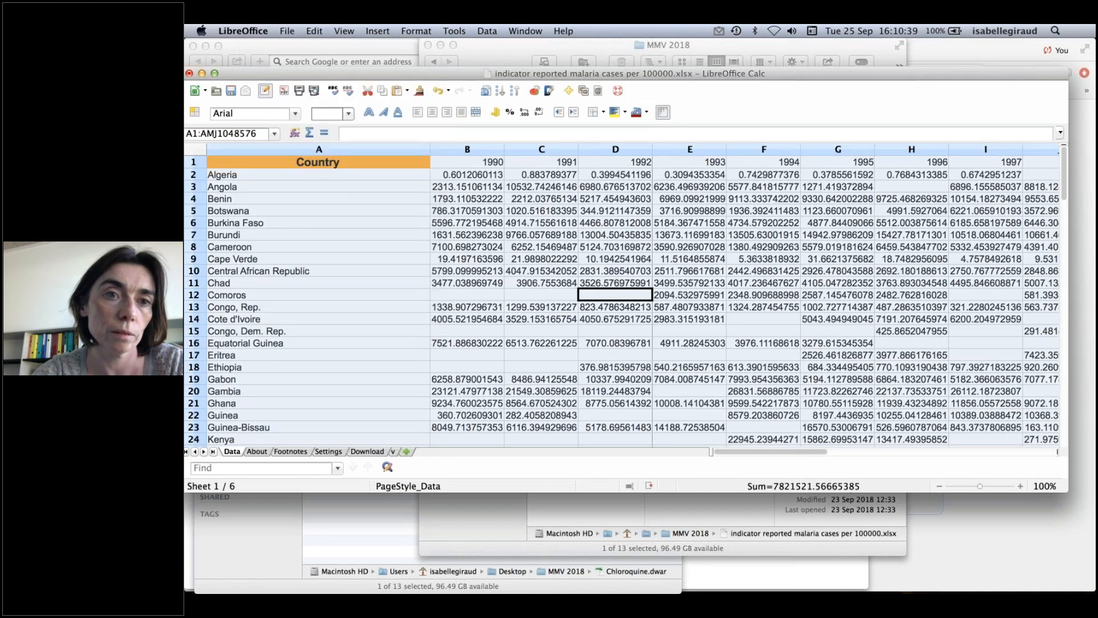
- Switch to DataWarrior, paste the copied malaria data with its header row into a new window, and select the Algeria cell
{"action": "key", "text": "super+Tab"}
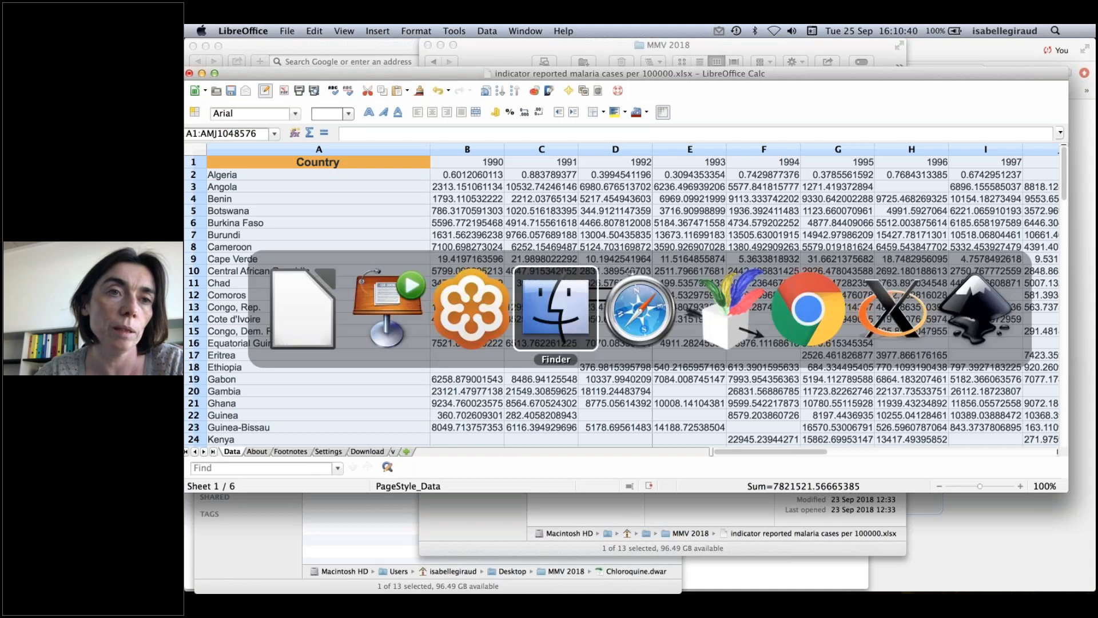
{"action": "key", "text": "super+Tab"}
{"action": "key", "text": "super+Tab"}
{"action": "left_click", "coordinate": [320, 31]}
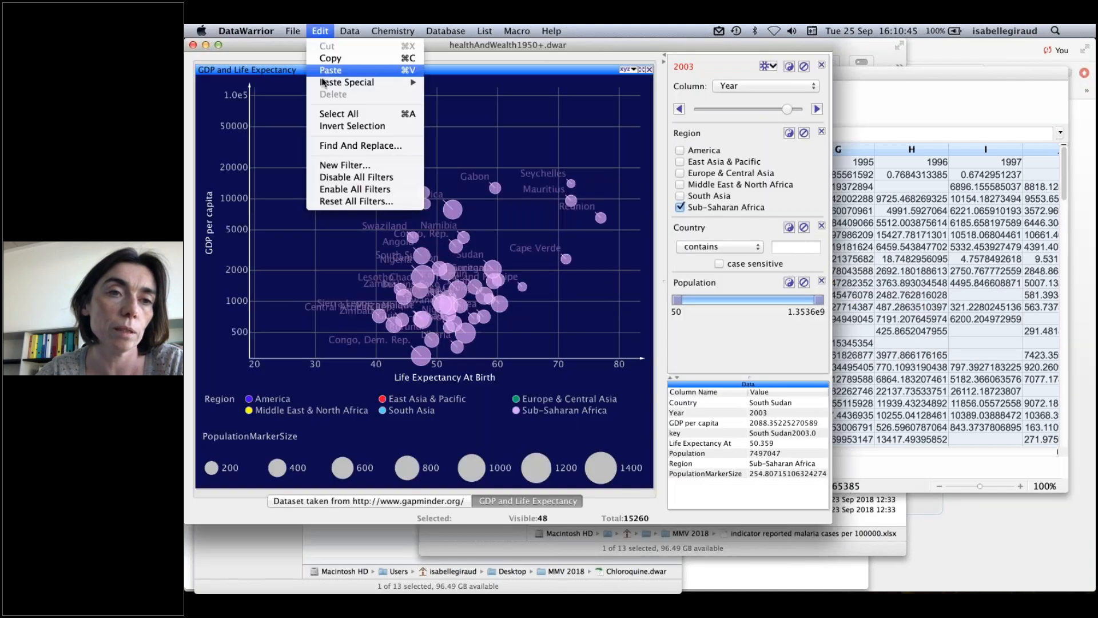
{"action": "mouse_move", "coordinate": [325, 84]}
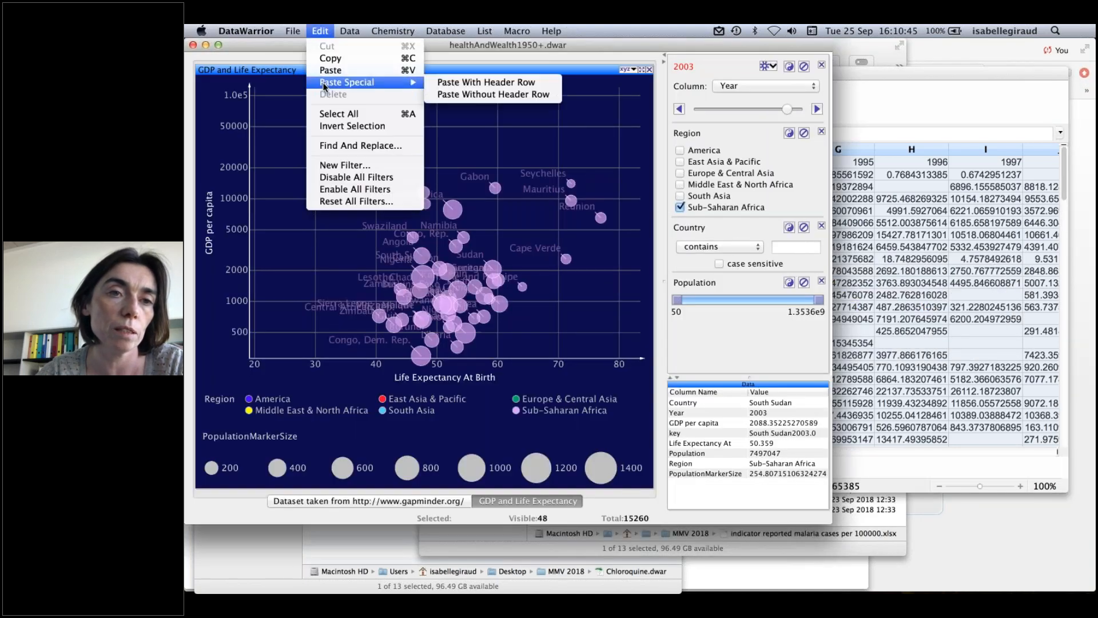
{"action": "left_click", "coordinate": [461, 81]}
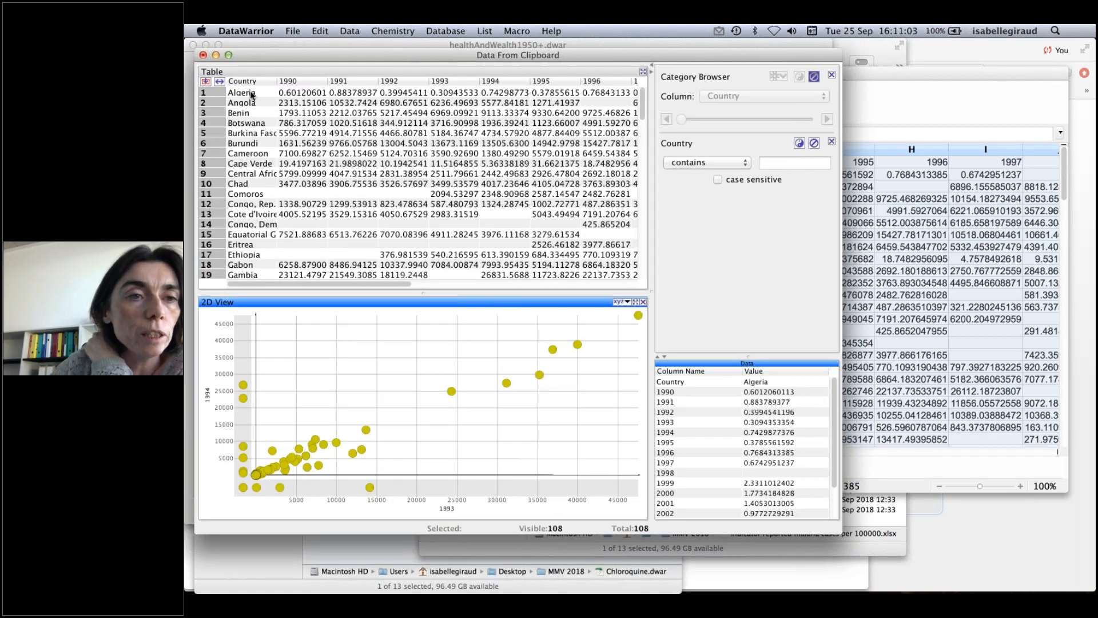
{"action": "left_click", "coordinate": [252, 93]}
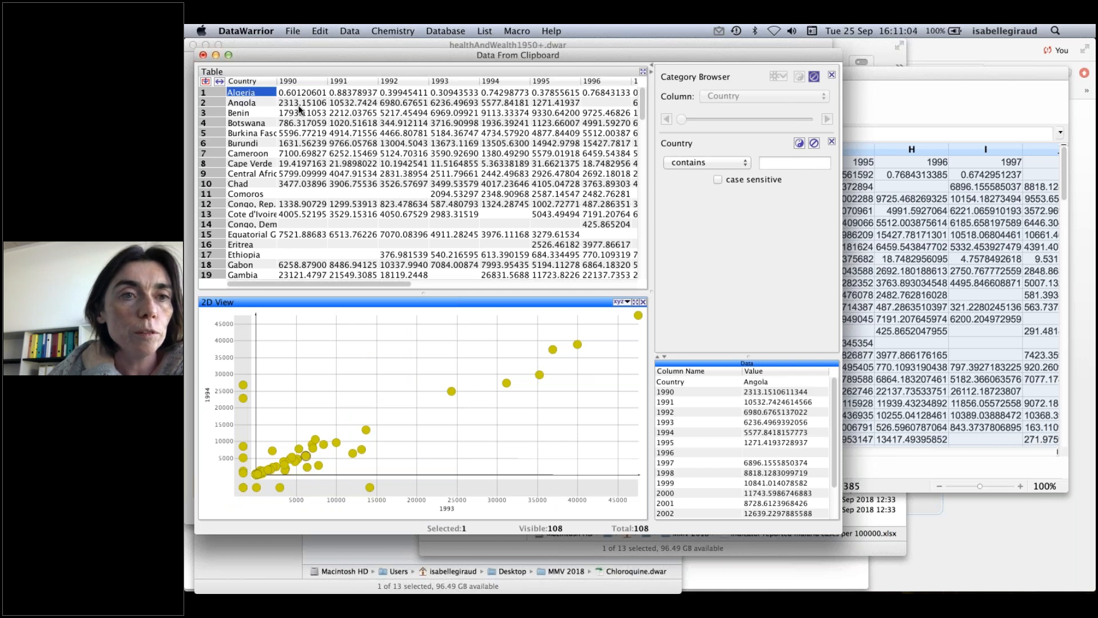
- Set up a new file from reverse pivoting with the 1990 to 2006 data columns, naming the groups column Year
{"action": "left_click", "coordinate": [291, 32]}
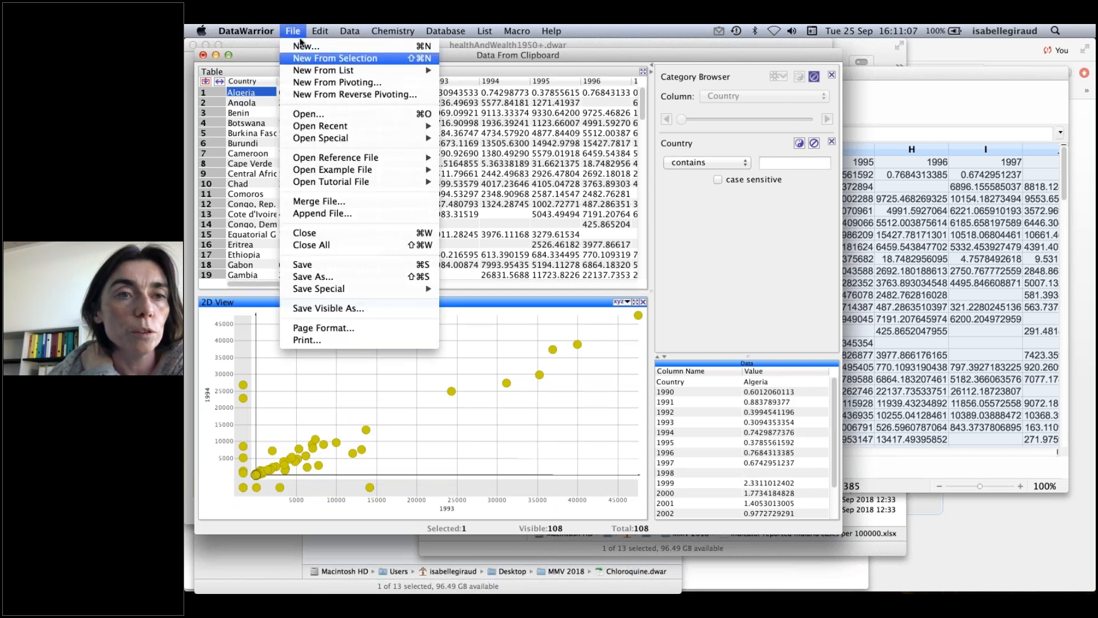
{"action": "left_click", "coordinate": [303, 96]}
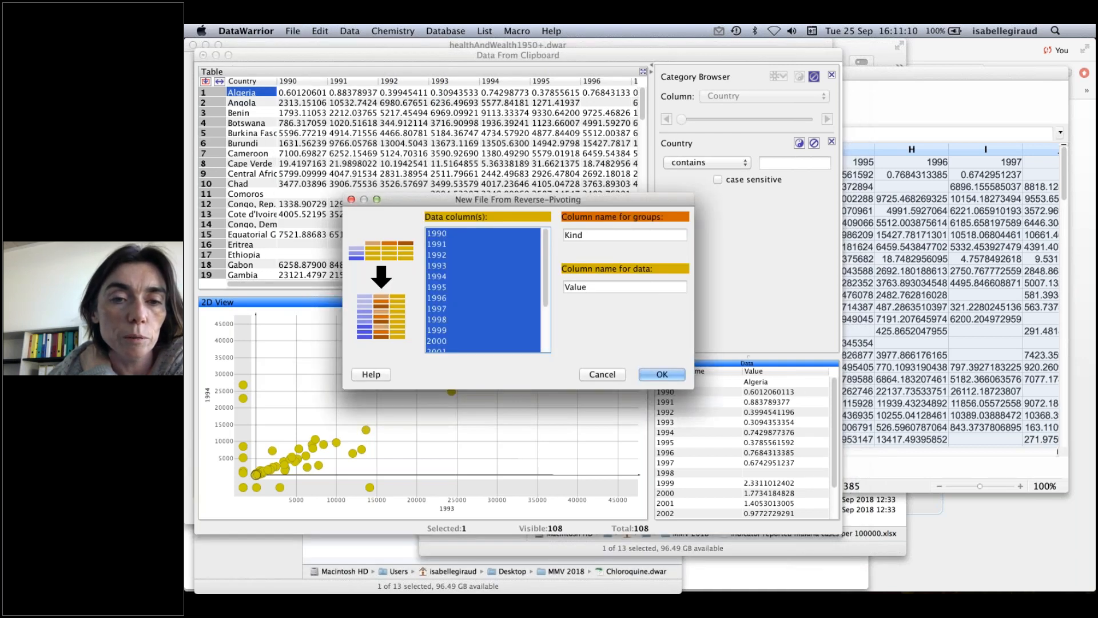
{"action": "scroll", "coordinate": [548, 289], "scroll_direction": "down", "scroll_amount": 3}
{"action": "scroll", "coordinate": [544, 321], "scroll_direction": "down", "scroll_amount": 3}
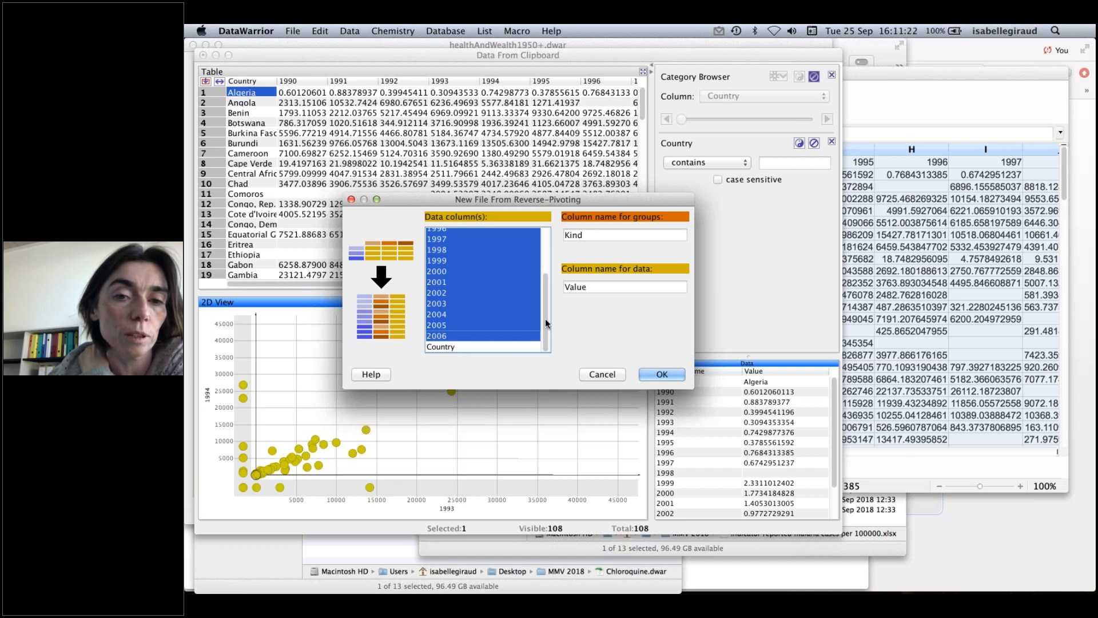
{"action": "left_click", "coordinate": [567, 235]}
{"action": "double_click", "coordinate": [566, 234]}
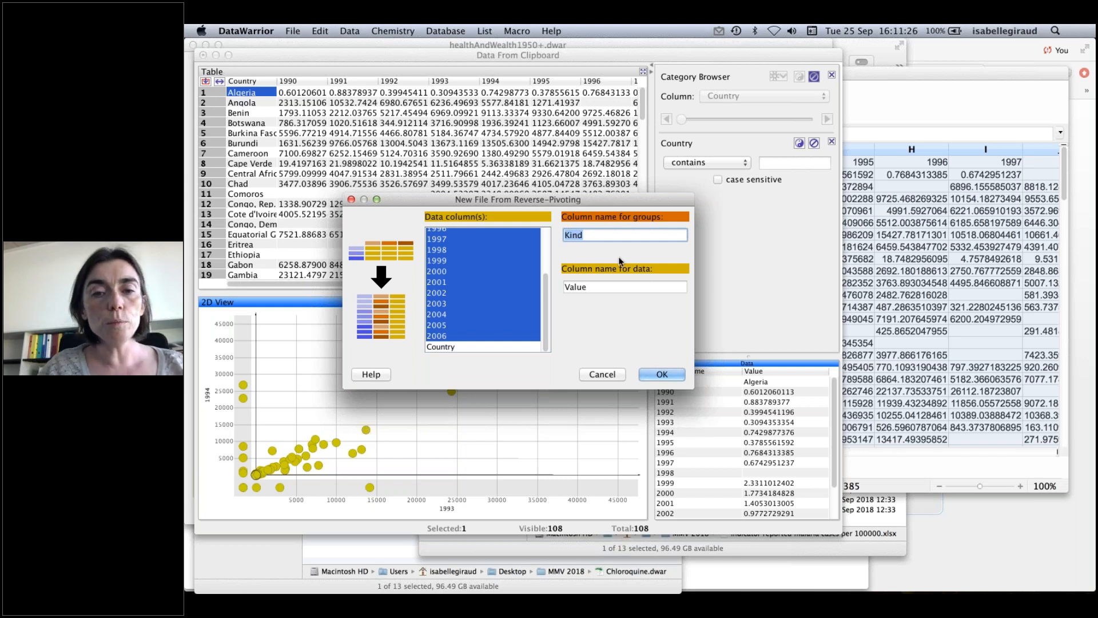
{"action": "type", "text": "Year"}
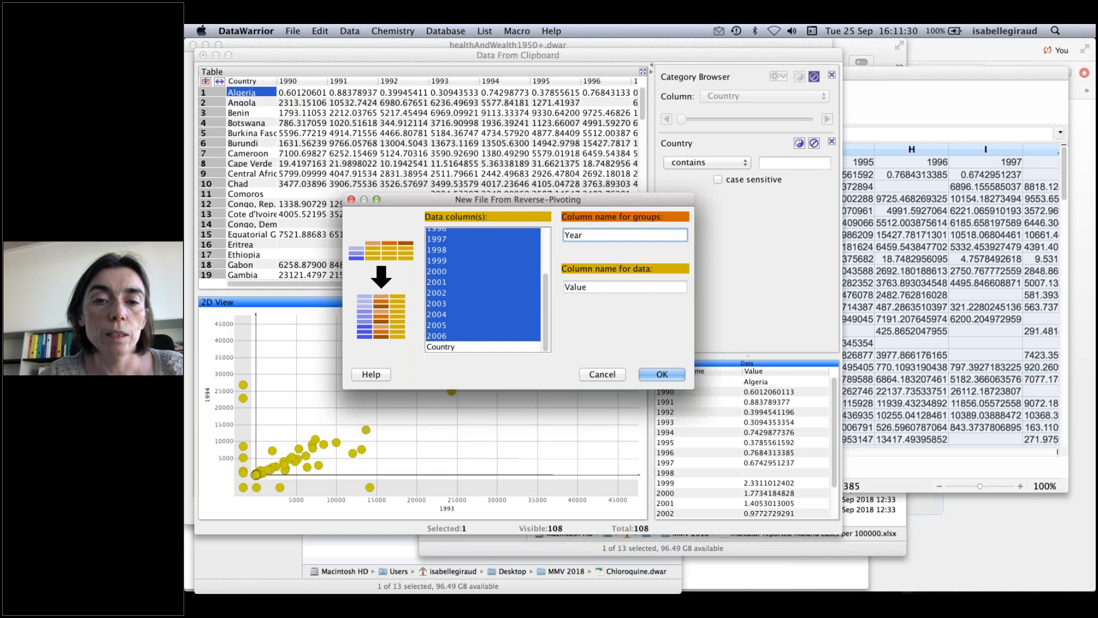
- Name the data column "Malaria cases per 100 000" and create the reverse-pivoted file
{"action": "key", "text": "Tab"}
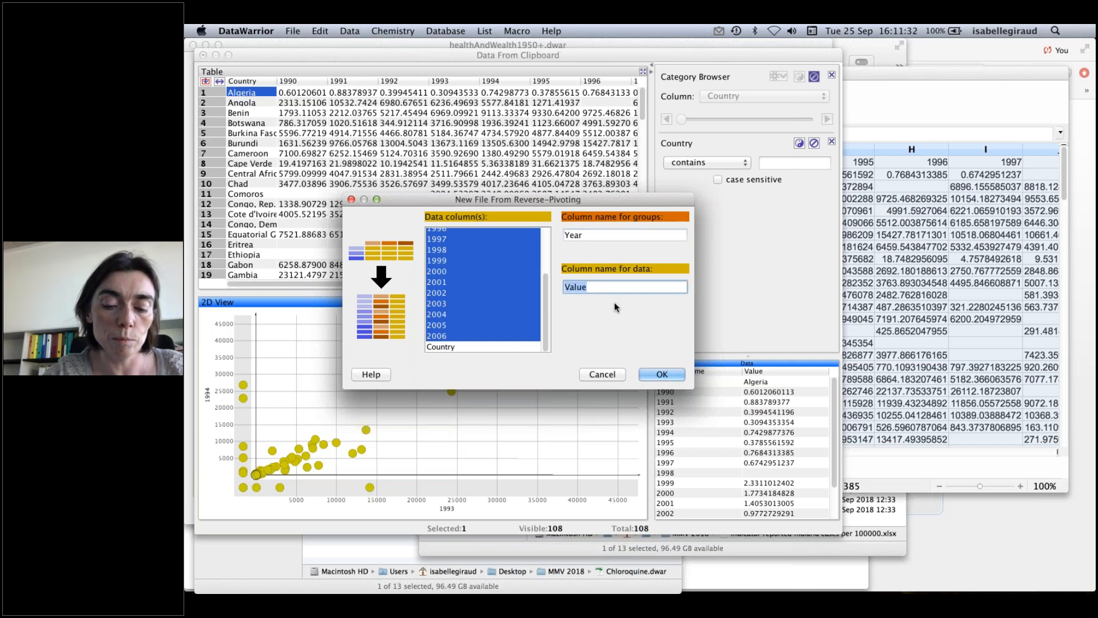
{"action": "type", "text": "Malaria cas"}
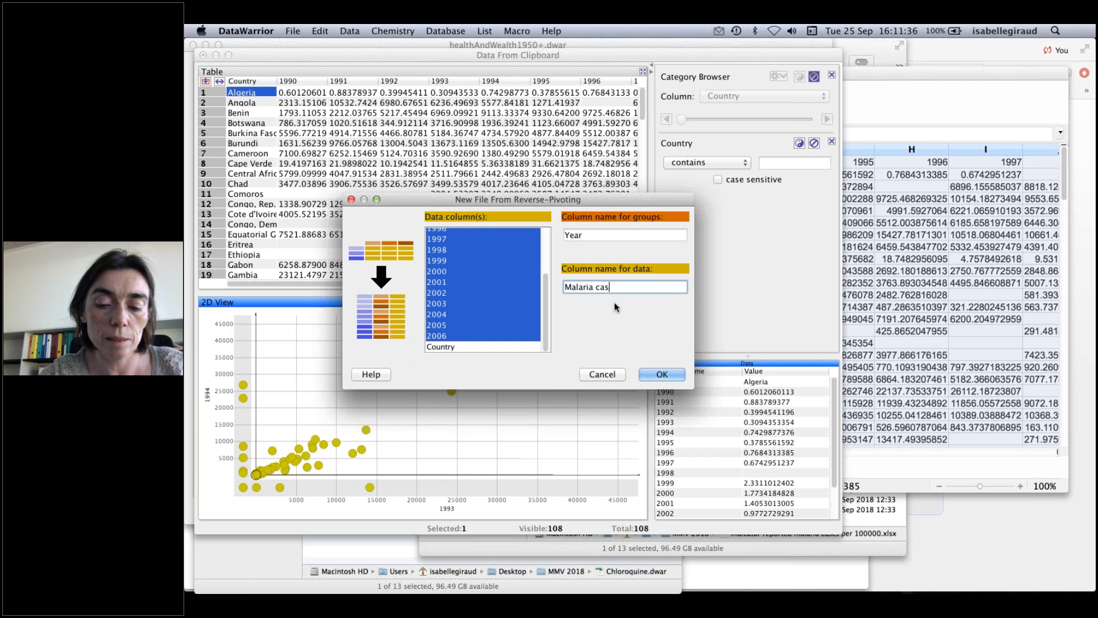
{"action": "type", "text": "es per 1000"}
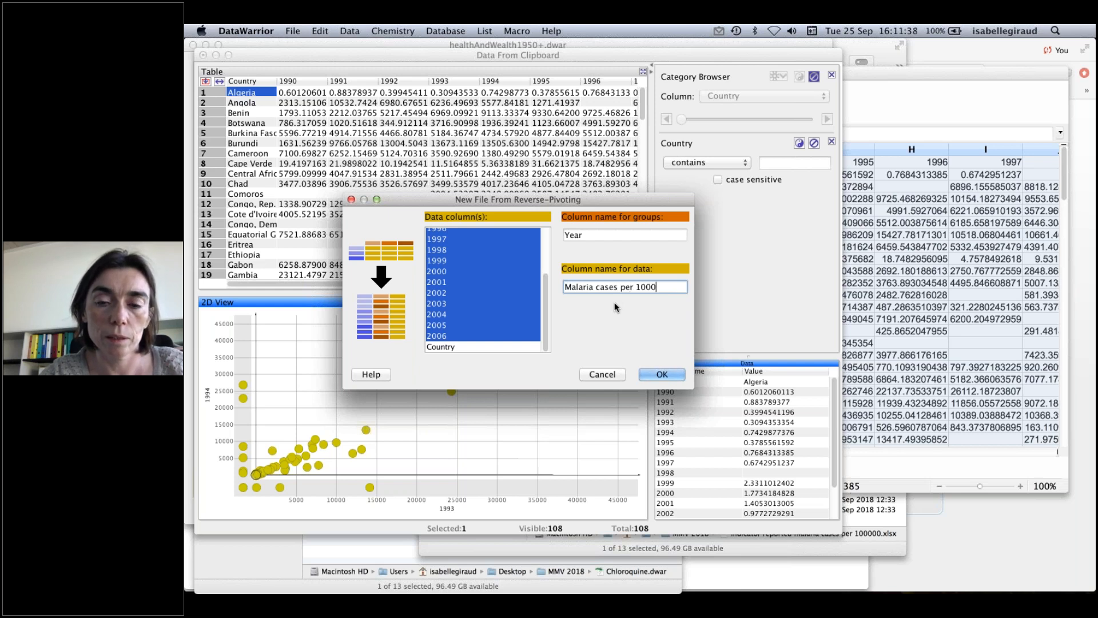
{"action": "key", "text": "BackSpace"}
{"action": "type", "text": "000"}
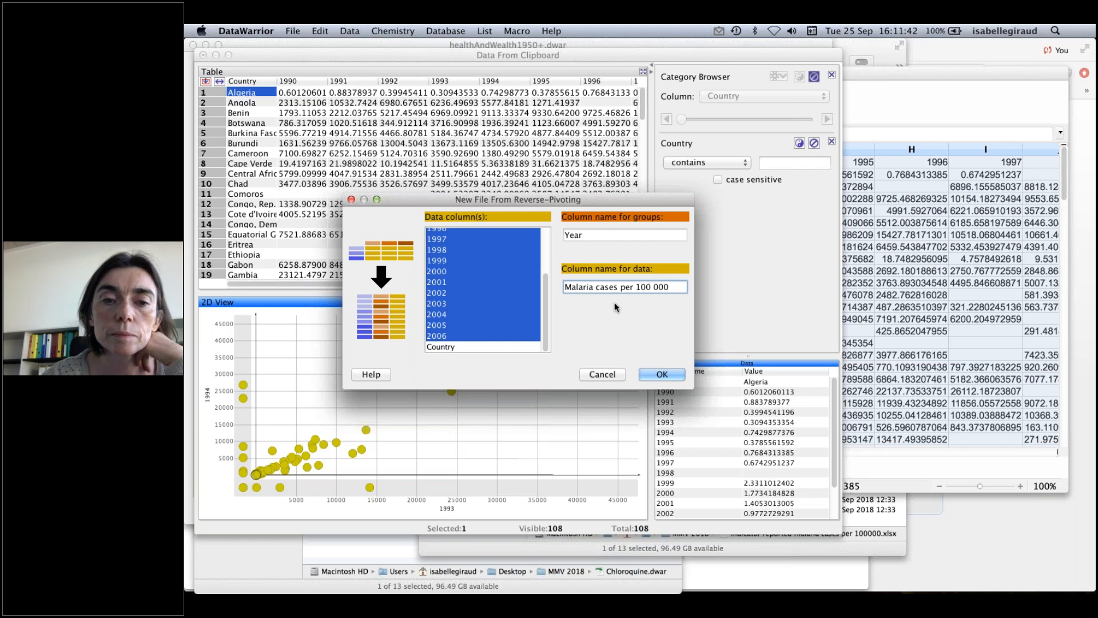
{"action": "left_click", "coordinate": [659, 375]}
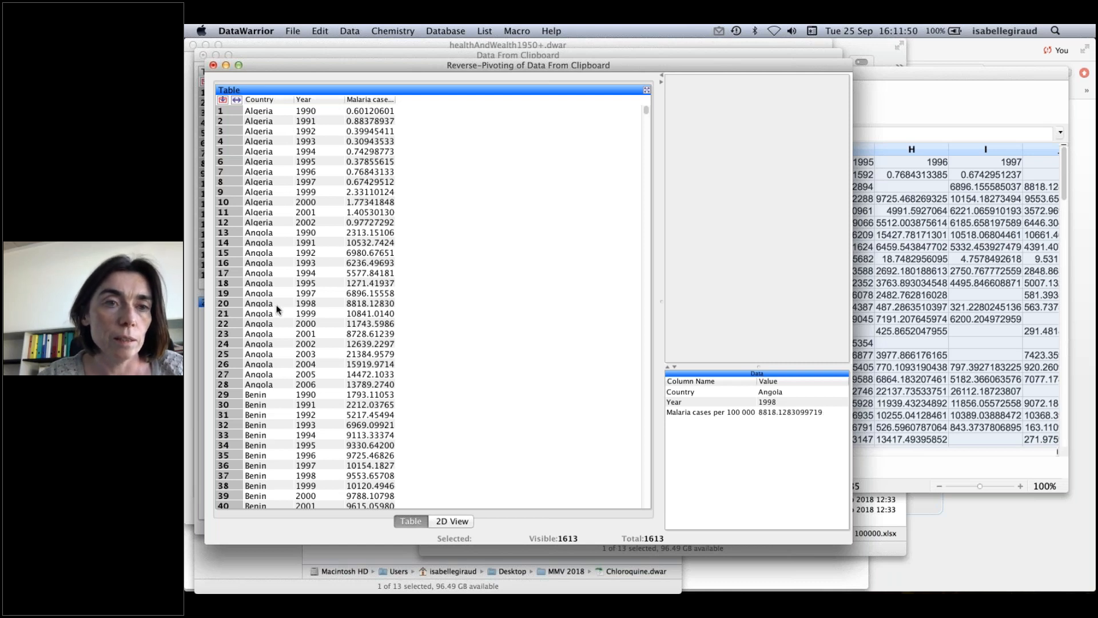
- Switch to the Keynote presentation and view the slide about merging the malaria data with the HealthAndWealth1950 example file
{"action": "key", "text": "super+Tab"}
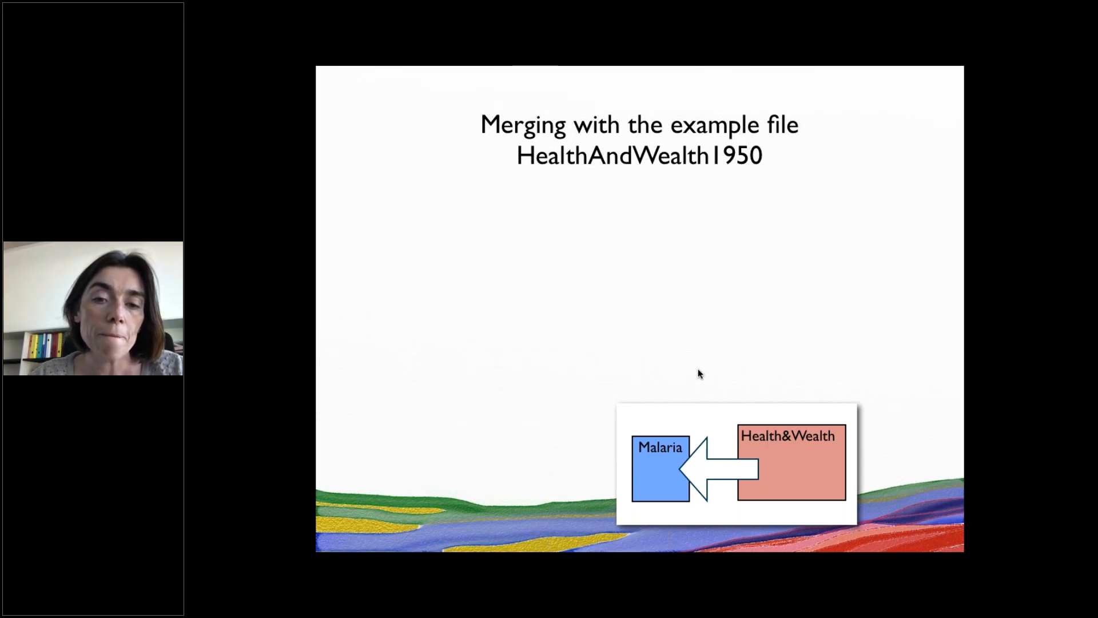
{"action": "key", "text": "Right"}
{"action": "key", "text": "Left"}
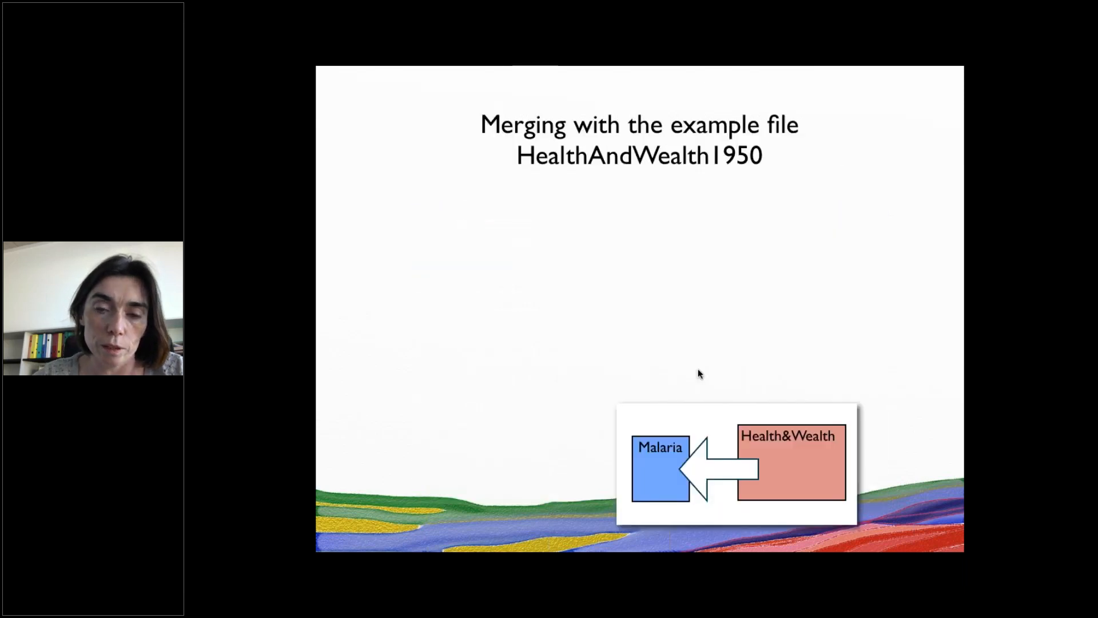
- Read the merge instructions on the next slide and switch back to the reverse-pivoted malaria table in DataWarrior
{"action": "key", "text": "Right"}
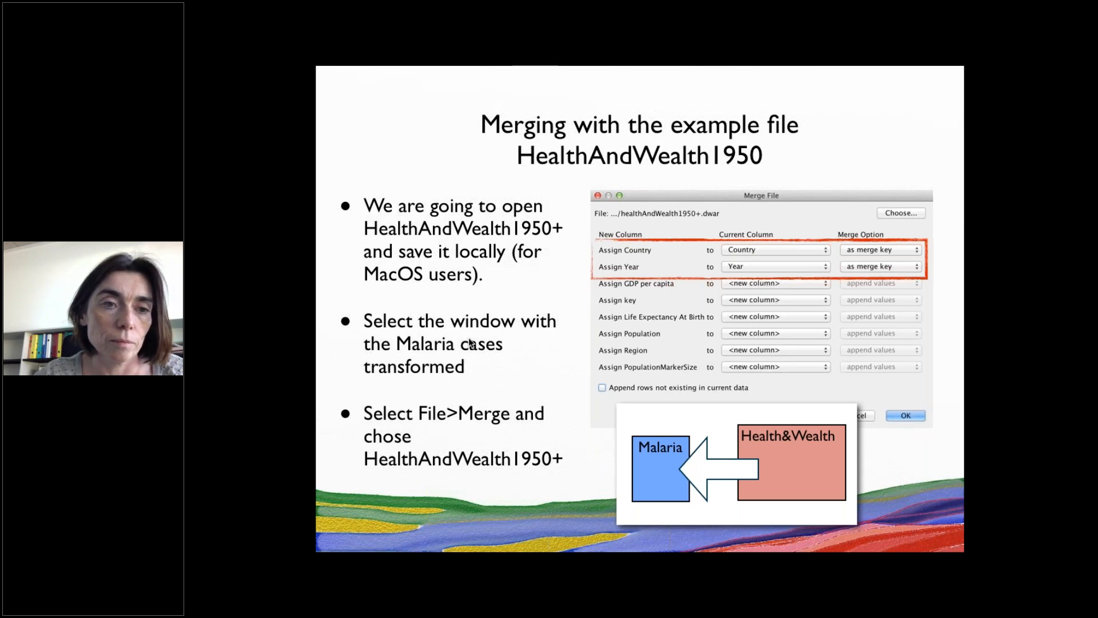
{"action": "key", "text": "Escape"}
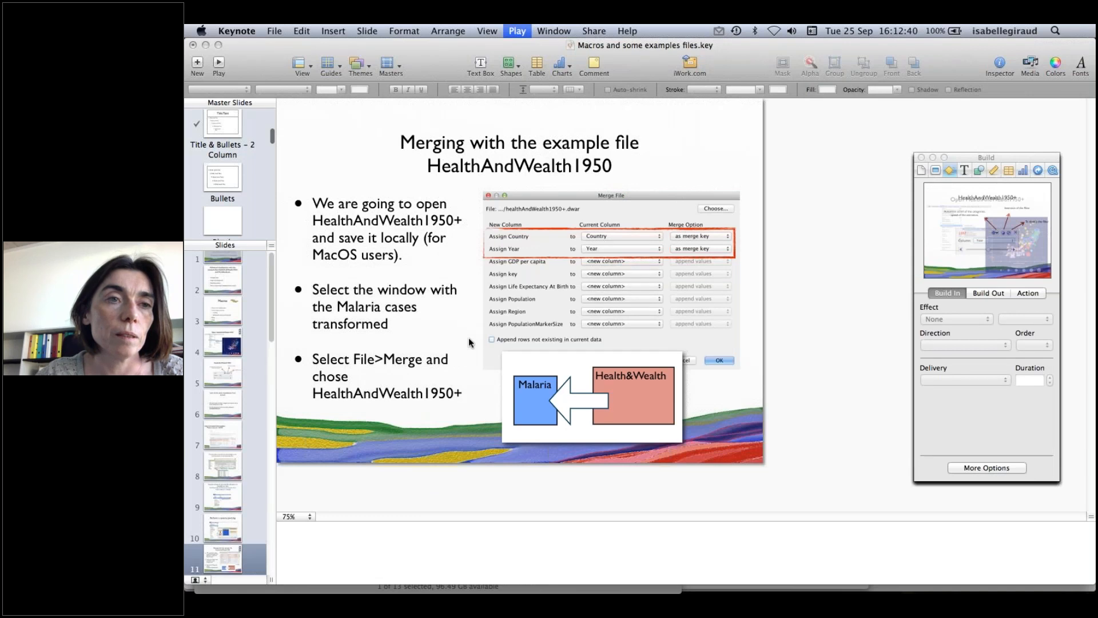
{"action": "key", "text": "super+h"}
{"action": "left_click_drag", "start_coordinate": [331, 61], "coordinate": [324, 51]}
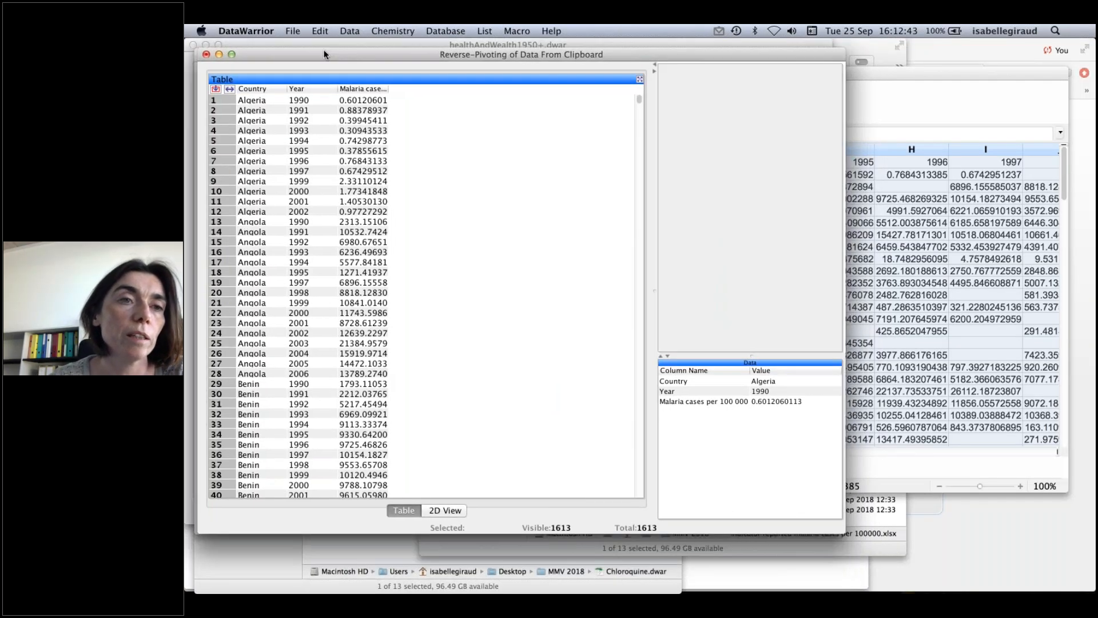
- Start a file merge into the malaria table with healthAndWealth1950+.dwar from the MMV 2018 folder on the Desktop
{"action": "left_click", "coordinate": [292, 31]}
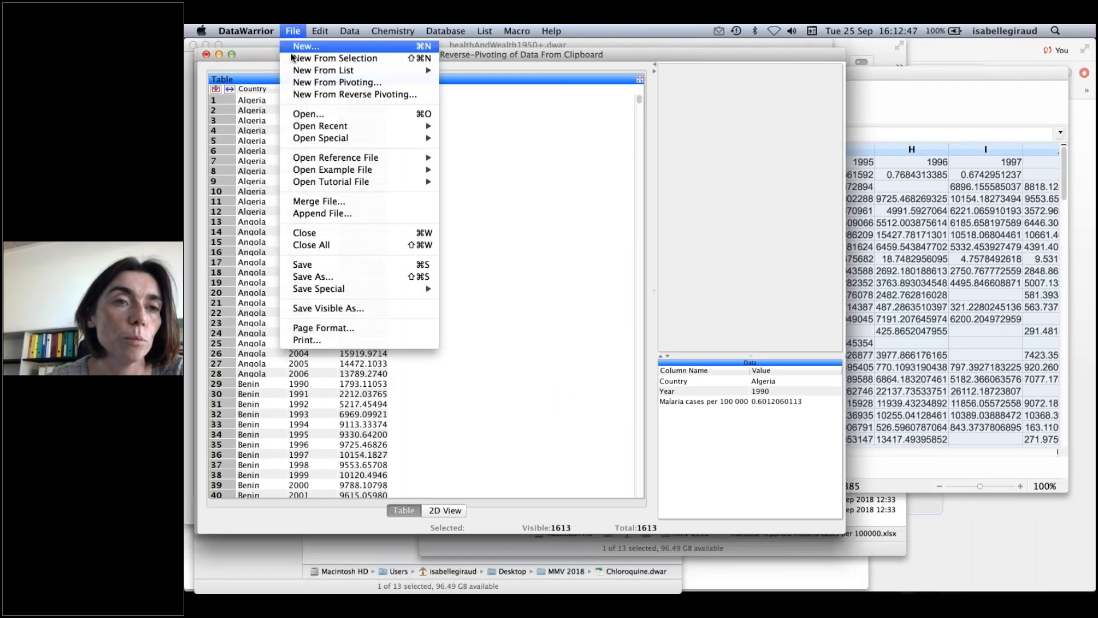
{"action": "left_click", "coordinate": [307, 201]}
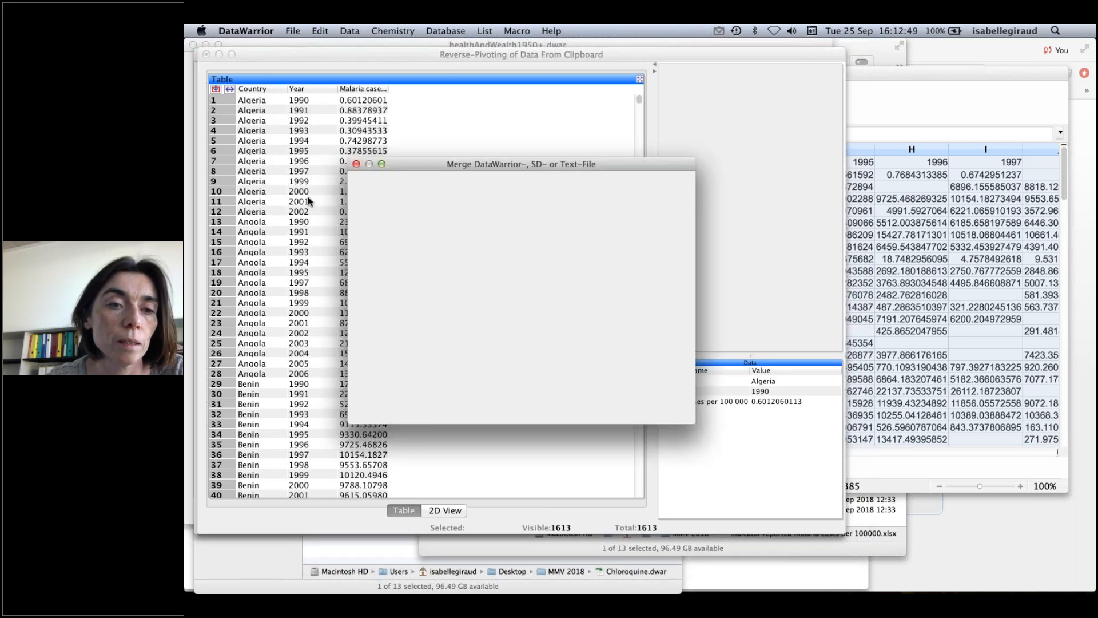
{"action": "left_click", "coordinate": [387, 240]}
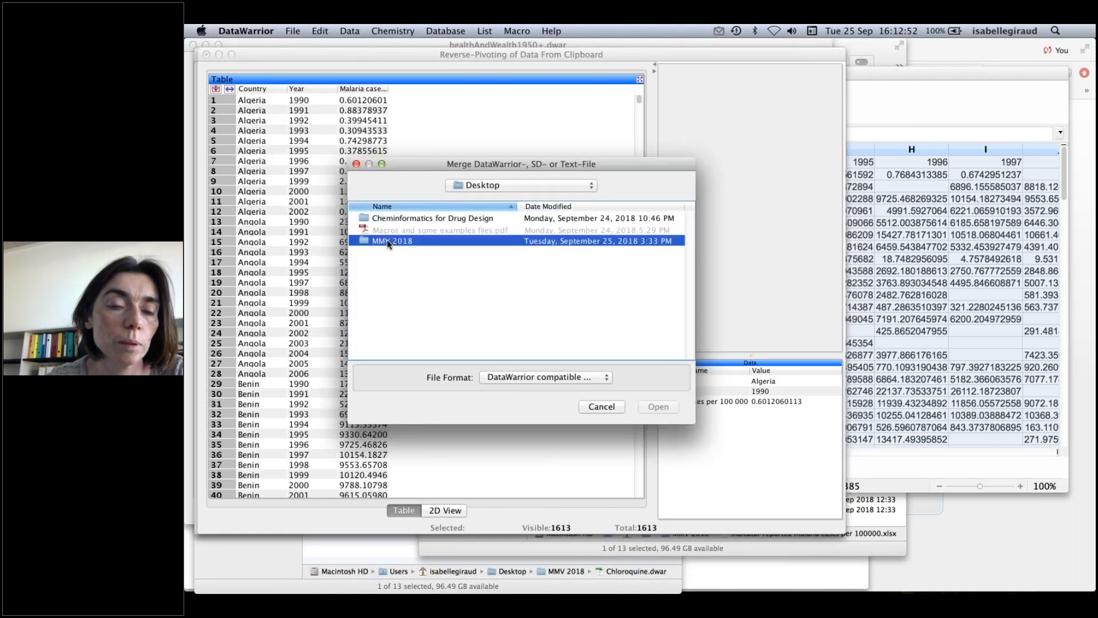
{"action": "double_click", "coordinate": [387, 240]}
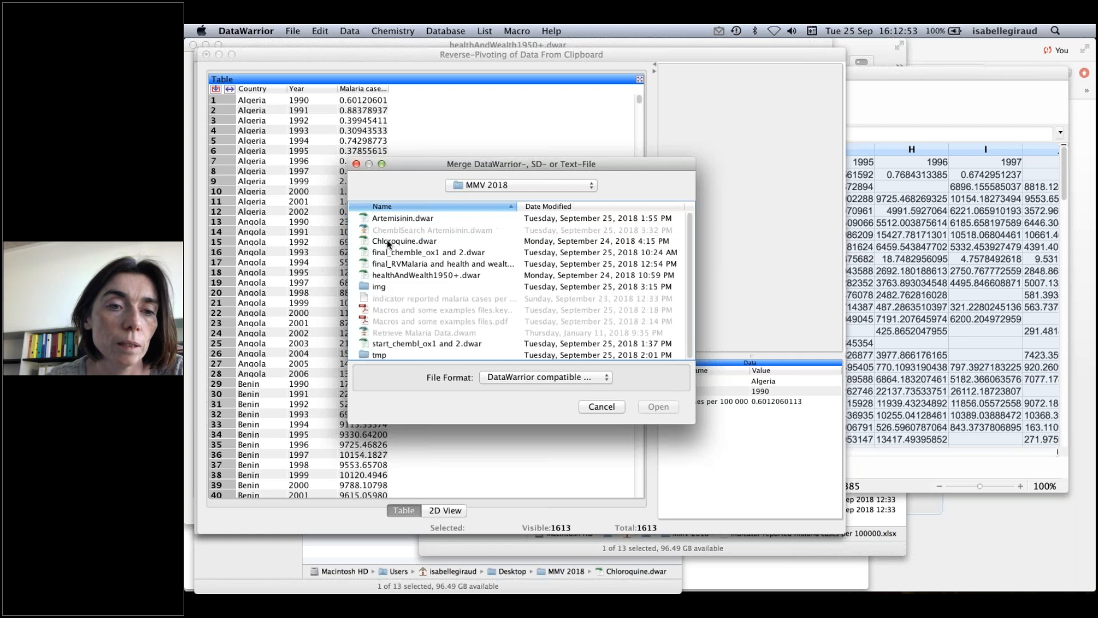
{"action": "left_click", "coordinate": [391, 276]}
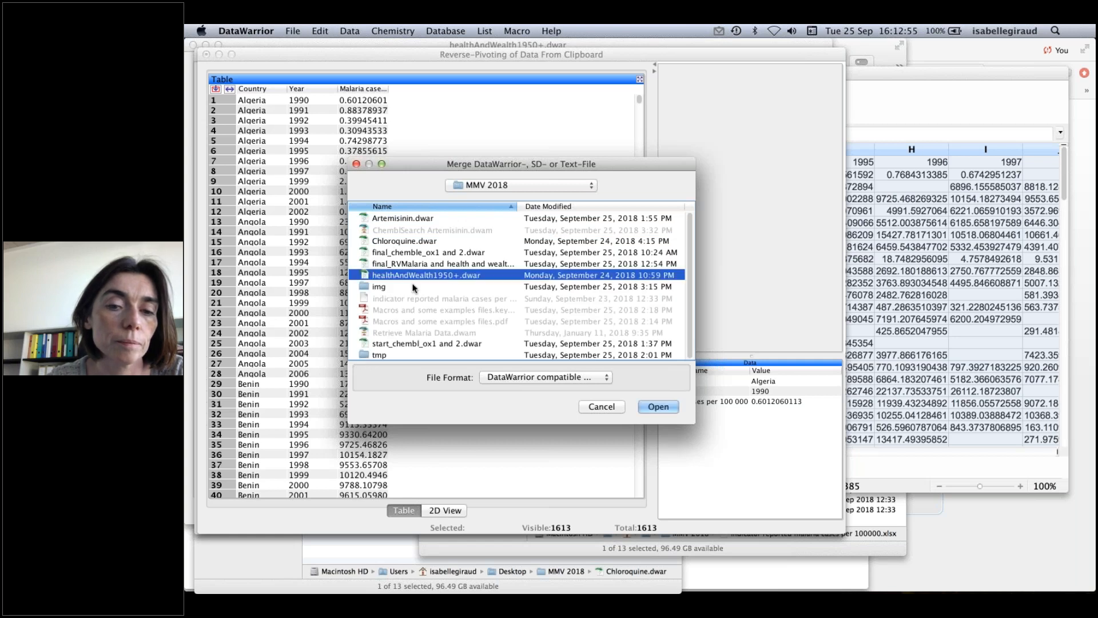
{"action": "left_click", "coordinate": [644, 407]}
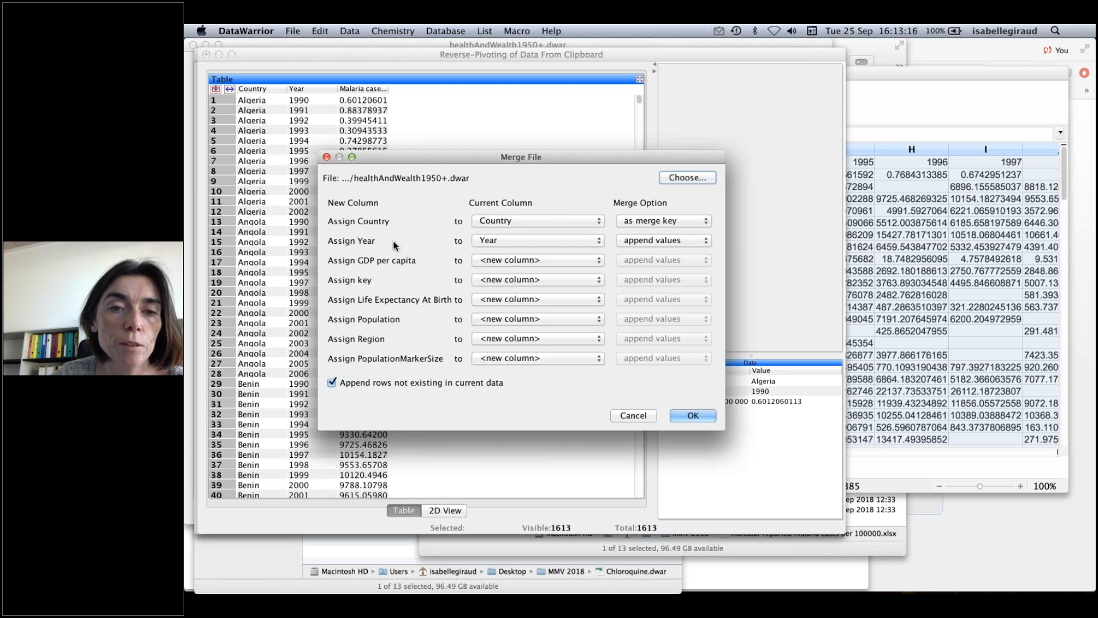
- Use Year as an additional merge key, exclude rows not existing in the current data, and run the merge
{"action": "left_click", "coordinate": [624, 240]}
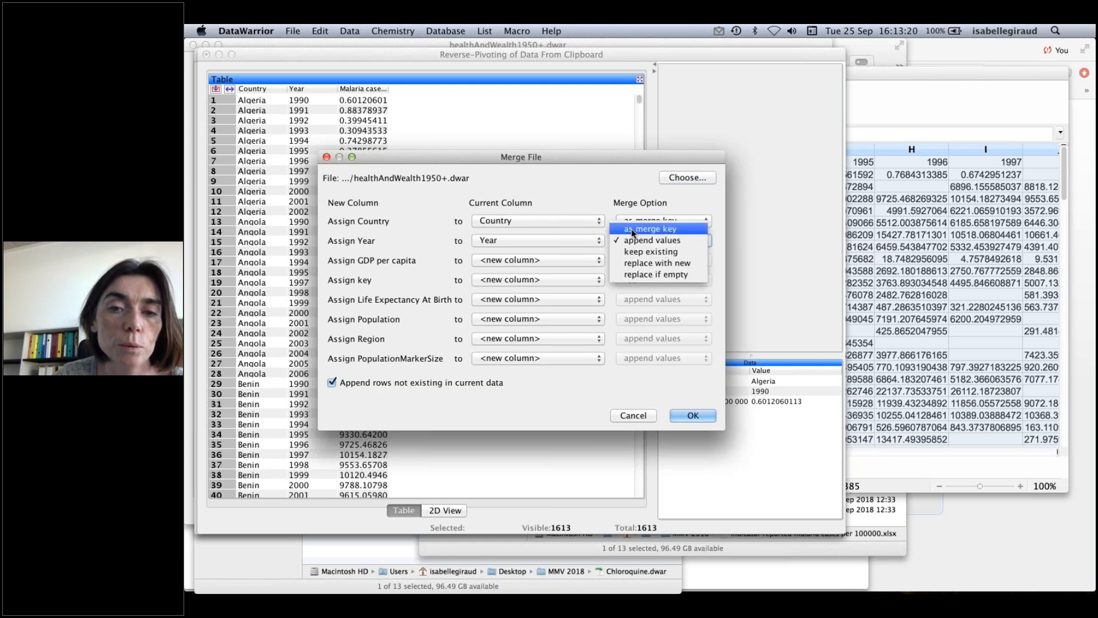
{"action": "left_click", "coordinate": [633, 230]}
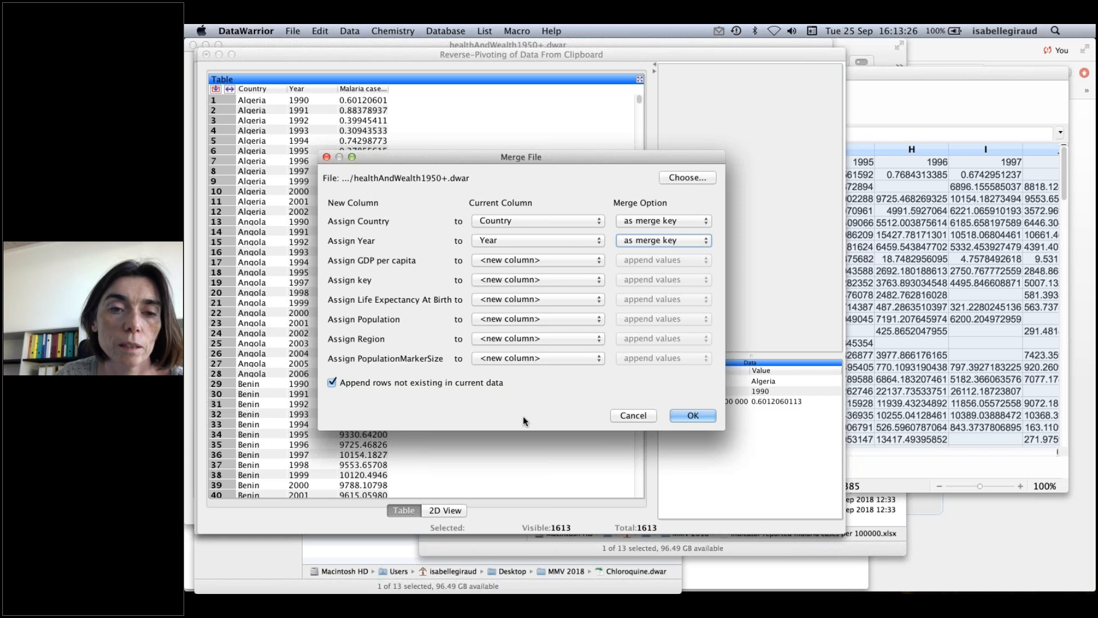
{"action": "left_click", "coordinate": [331, 383]}
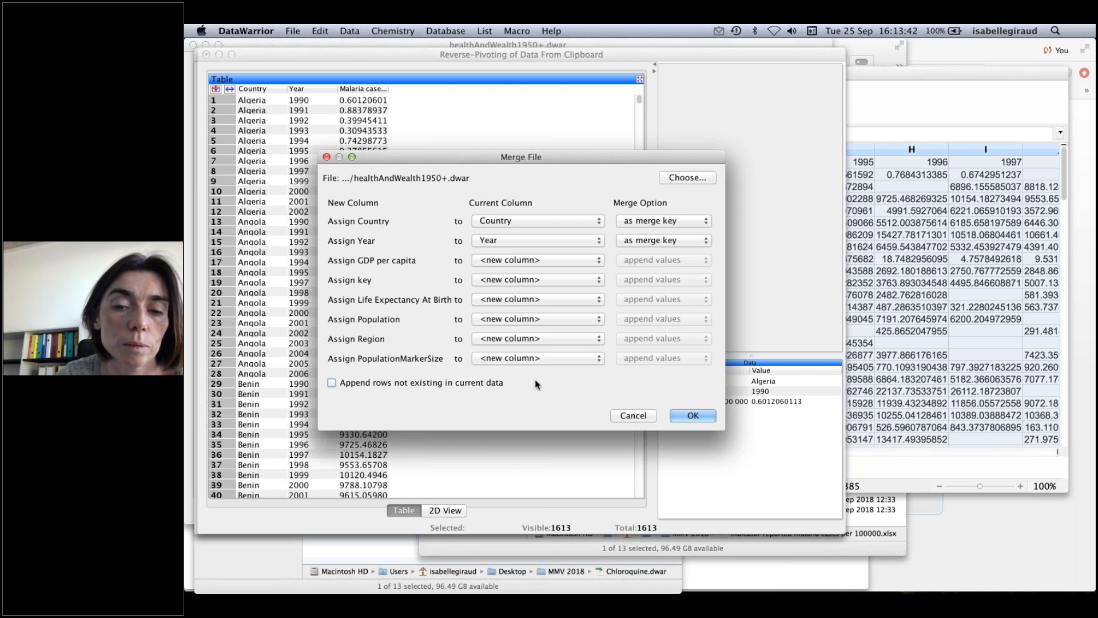
{"action": "left_click", "coordinate": [693, 415]}
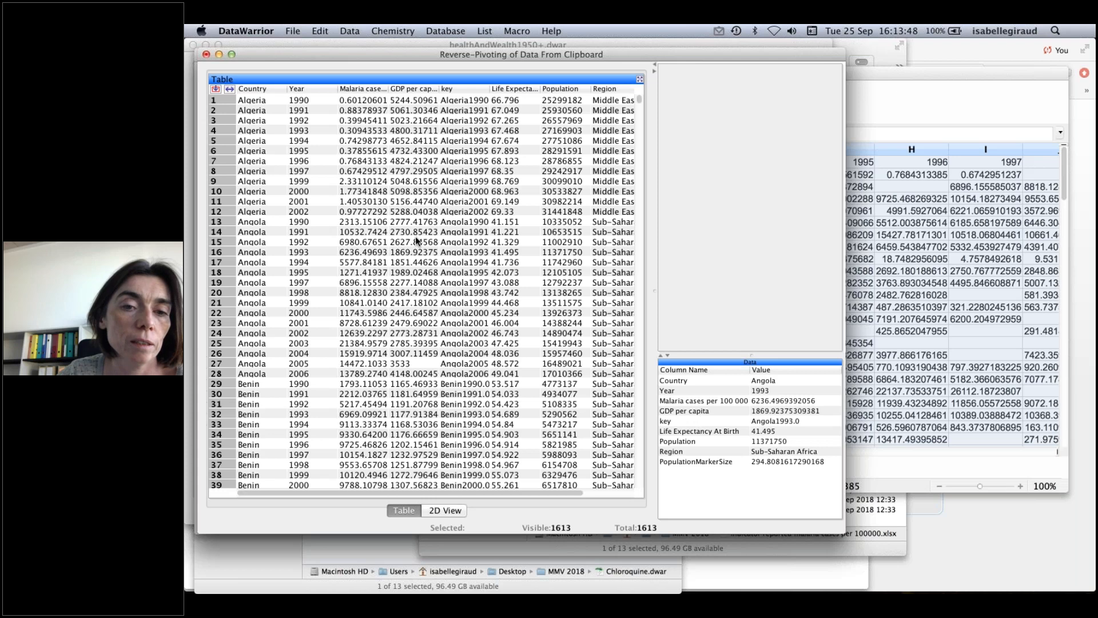
- Check the merged rows down to the Central African Republic and widen the Country column
{"action": "scroll", "coordinate": [416, 235], "scroll_direction": "down", "scroll_amount": 3}
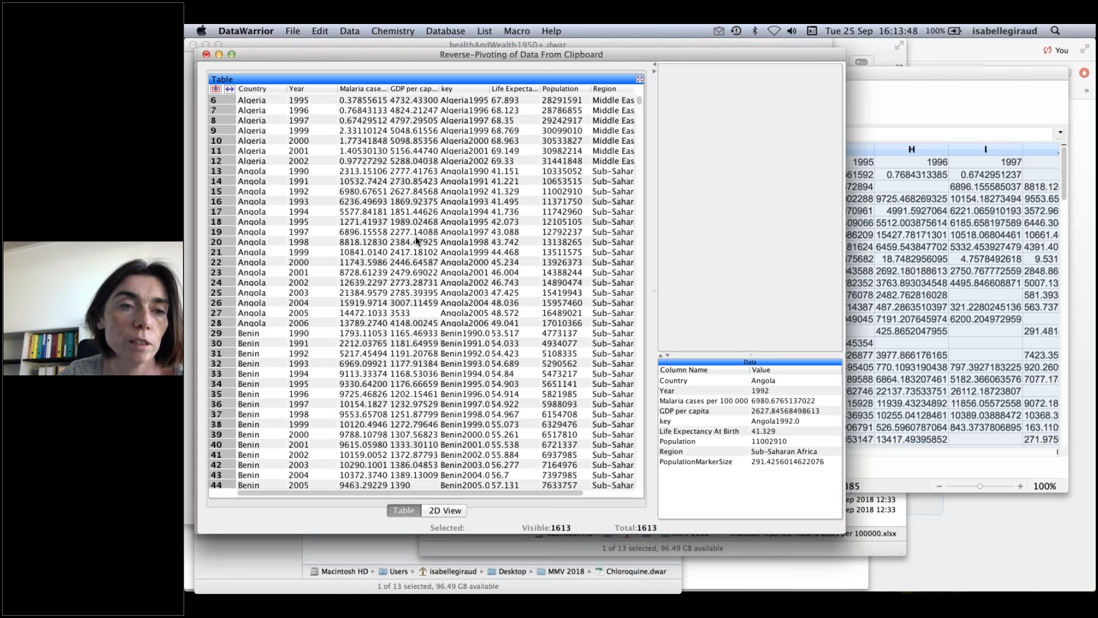
{"action": "scroll", "coordinate": [416, 236], "scroll_direction": "down", "scroll_amount": 10}
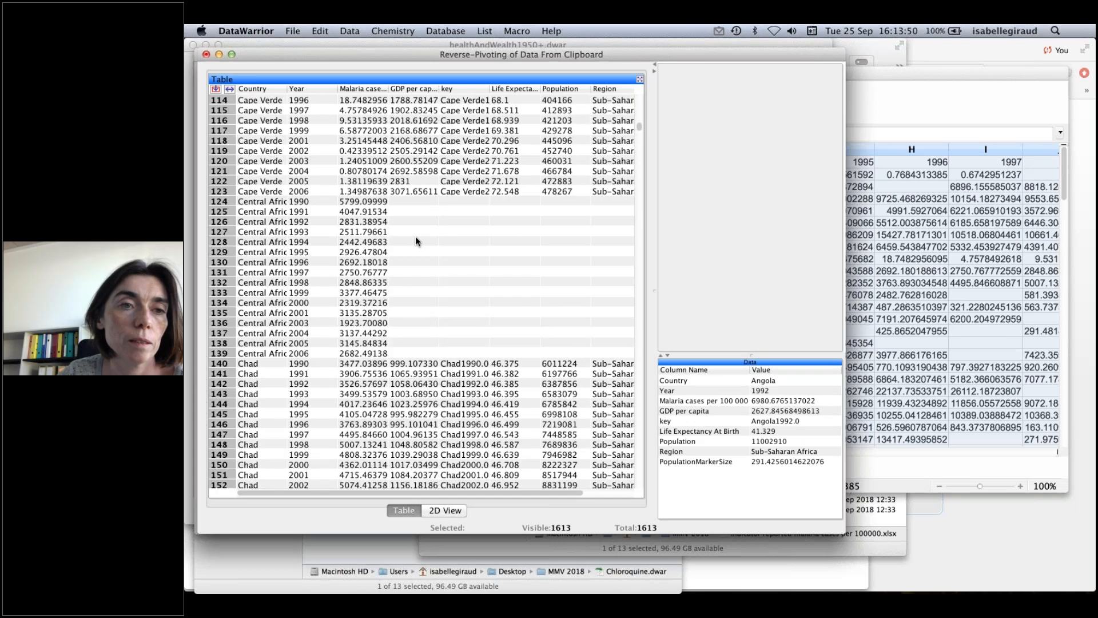
{"action": "scroll", "coordinate": [416, 235], "scroll_direction": "down", "scroll_amount": 1}
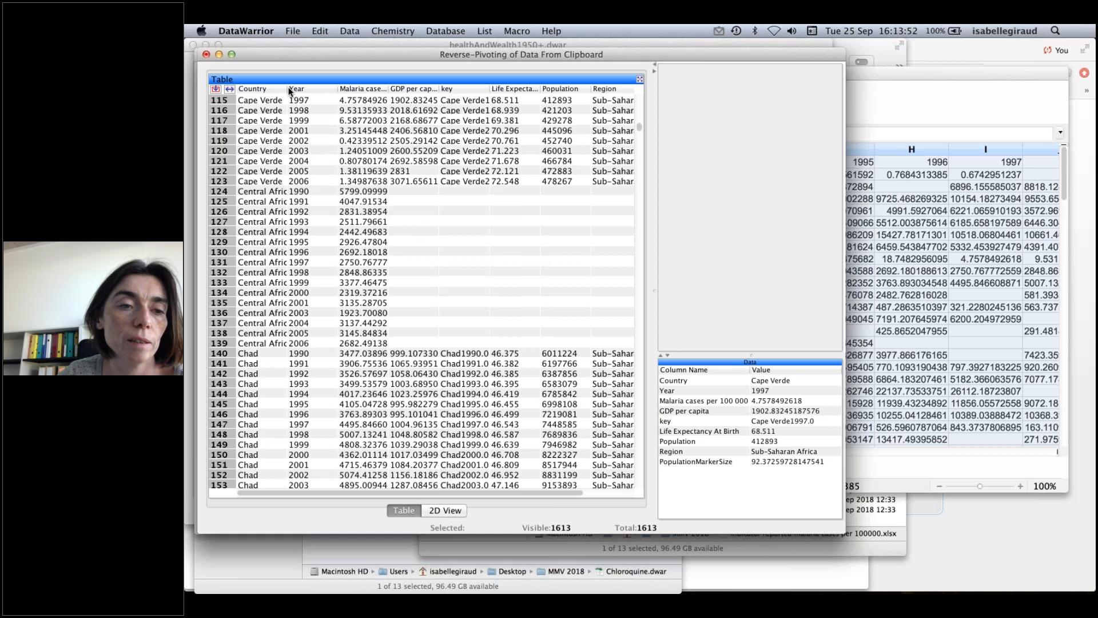
{"action": "left_click_drag", "start_coordinate": [288, 90], "coordinate": [310, 90]}
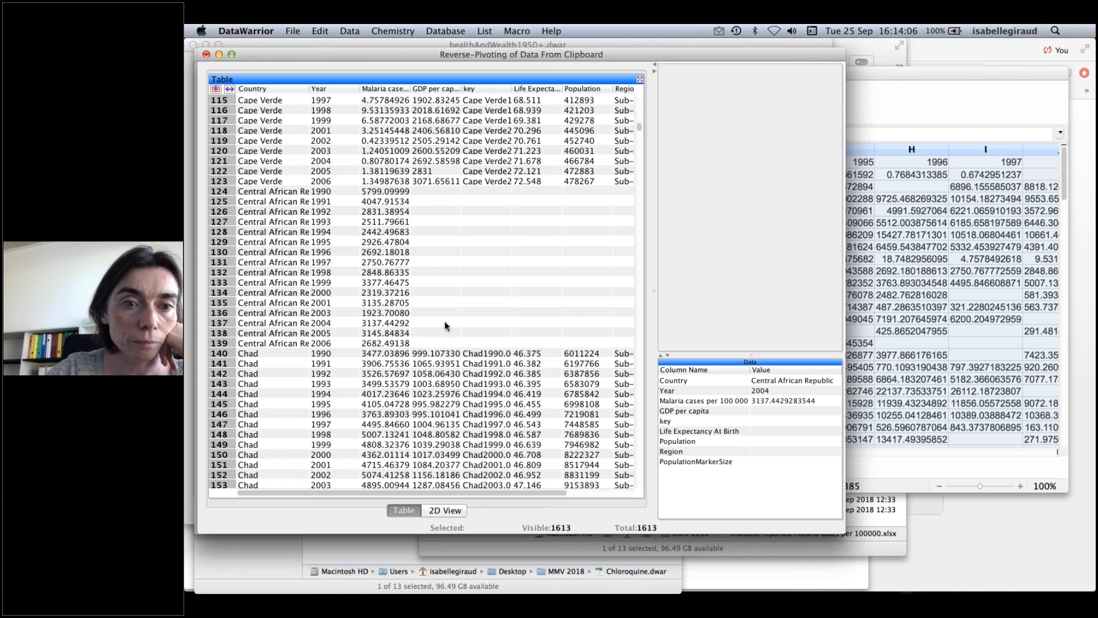
- Switch to the Keynote presentation, view the slides on the merged table and the category browser filter, and return to DataWarrior
{"action": "key", "text": "super+Tab"}
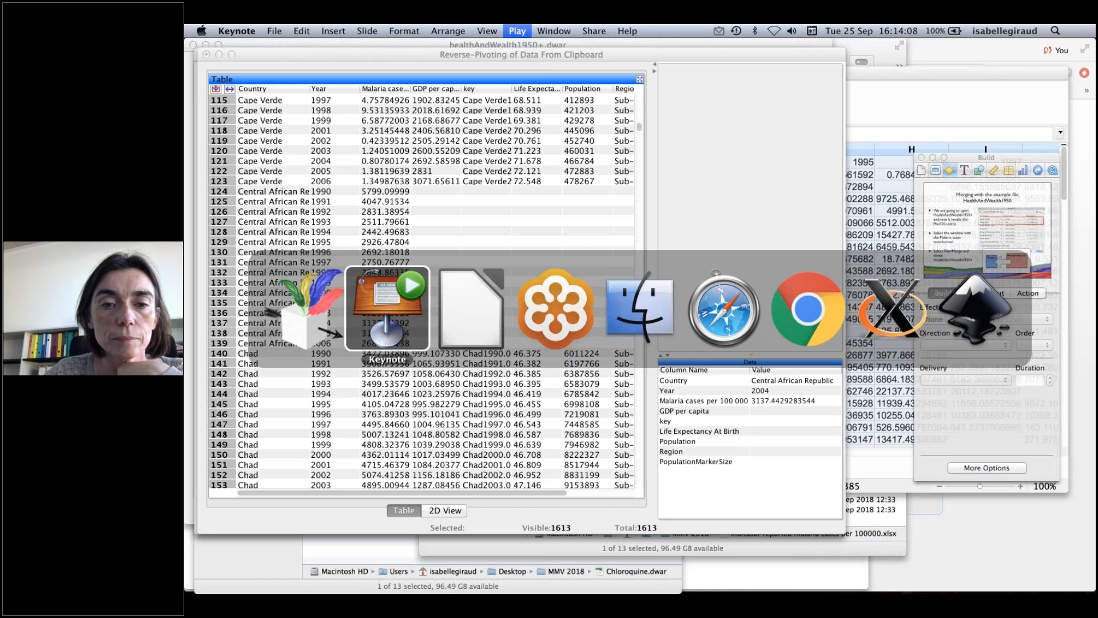
{"action": "key", "text": "Right"}
{"action": "key", "text": "Right"}
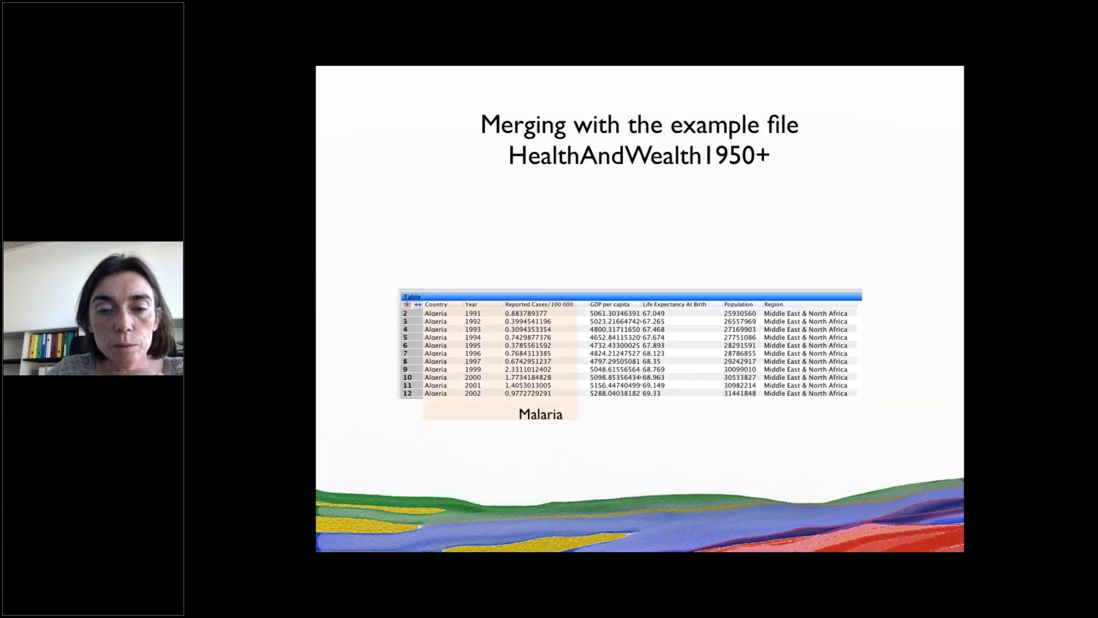
{"action": "key", "text": "Right"}
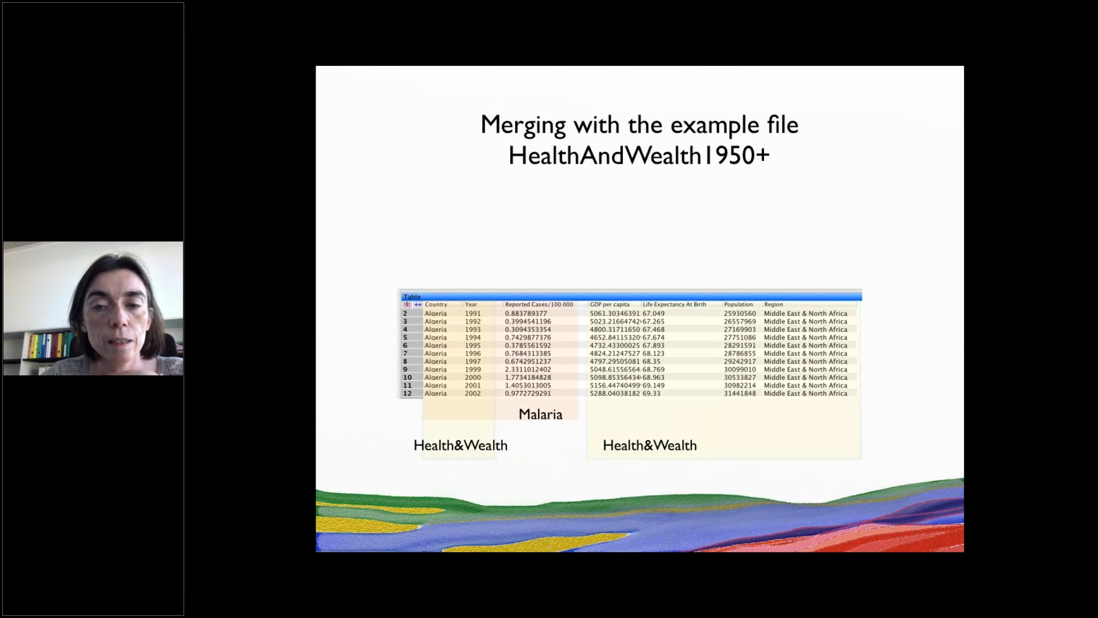
{"action": "key", "text": "Right"}
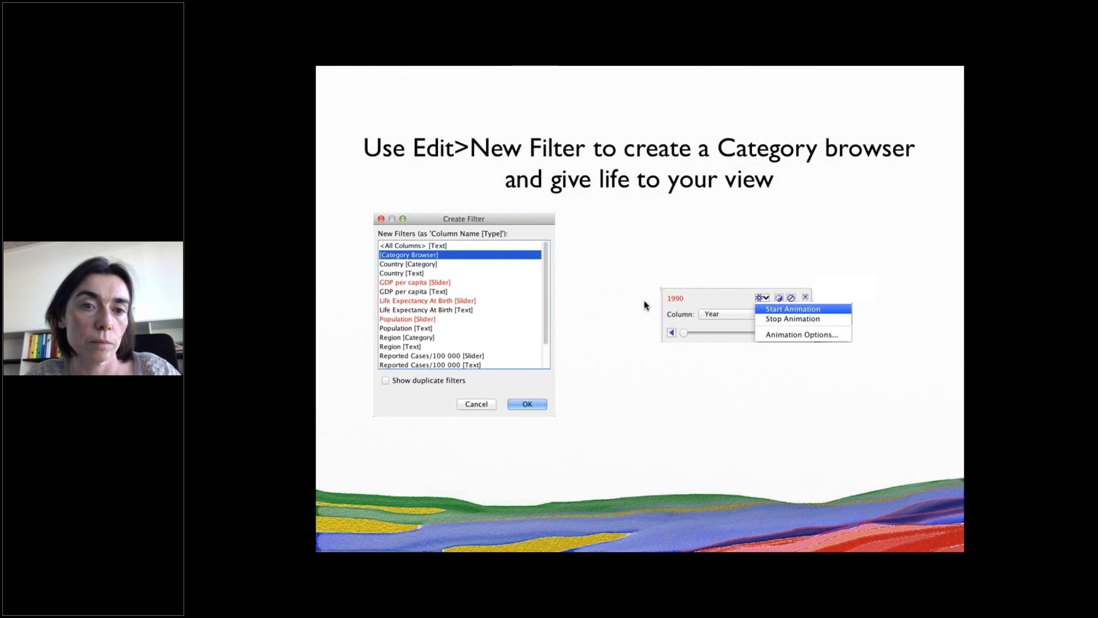
{"action": "key", "text": "Escape"}
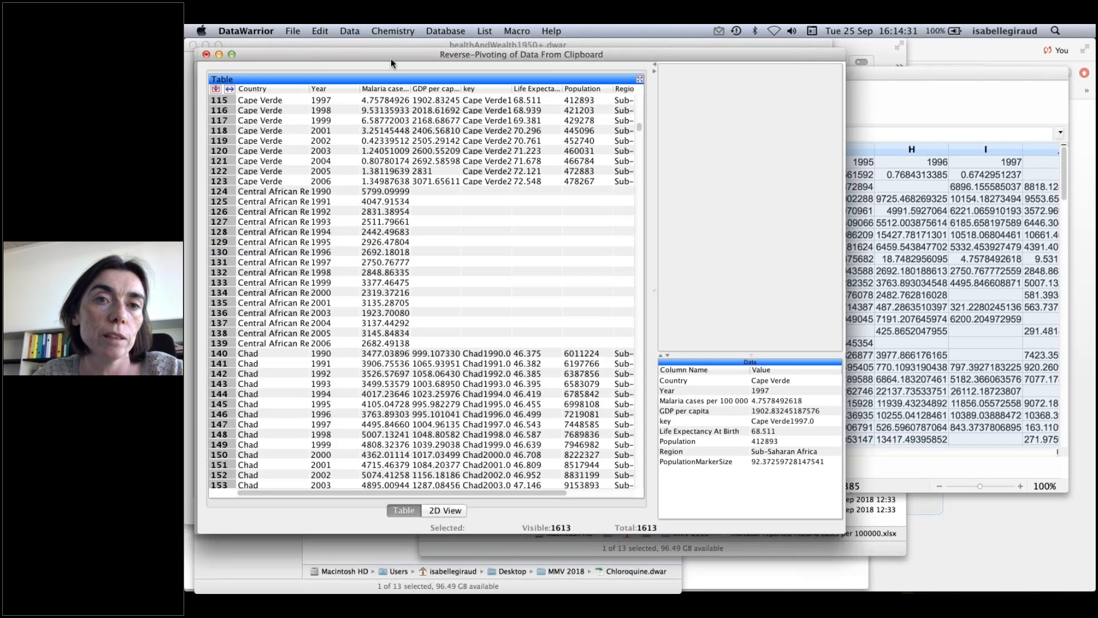
- Create a Category Browser filter for the merged table and set its column to Year
{"action": "left_click", "coordinate": [321, 31]}
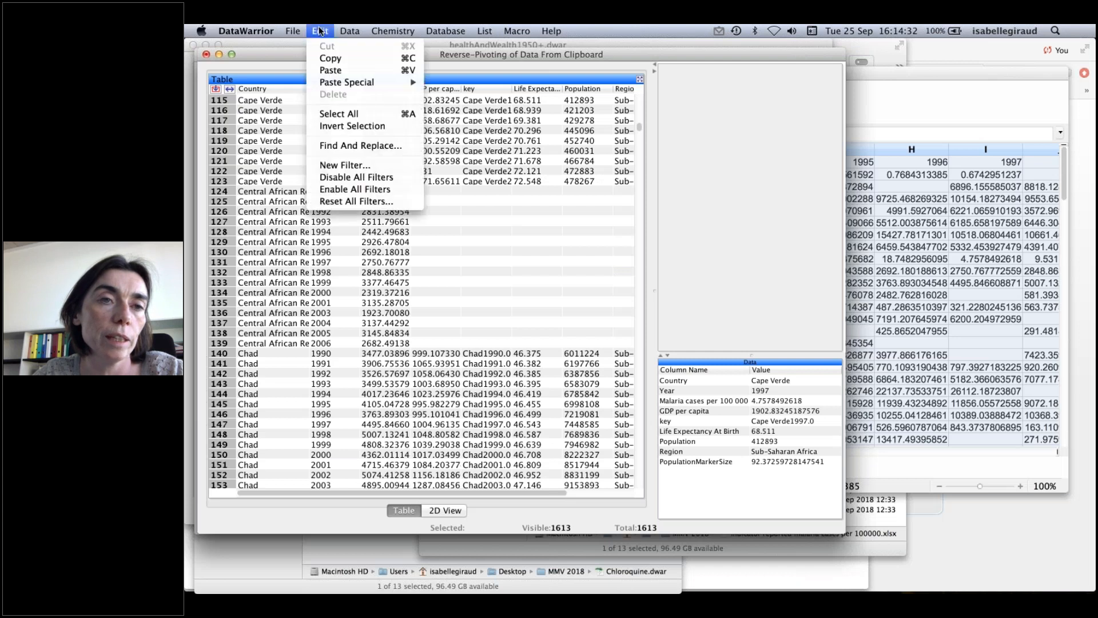
{"action": "left_click", "coordinate": [323, 170]}
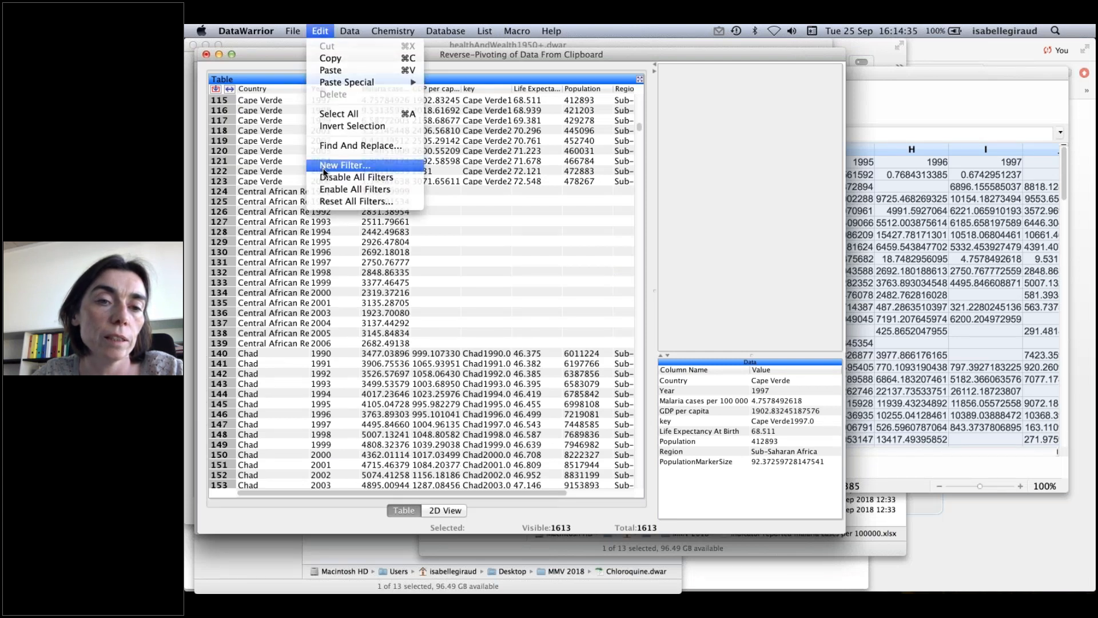
{"action": "left_click", "coordinate": [459, 223]}
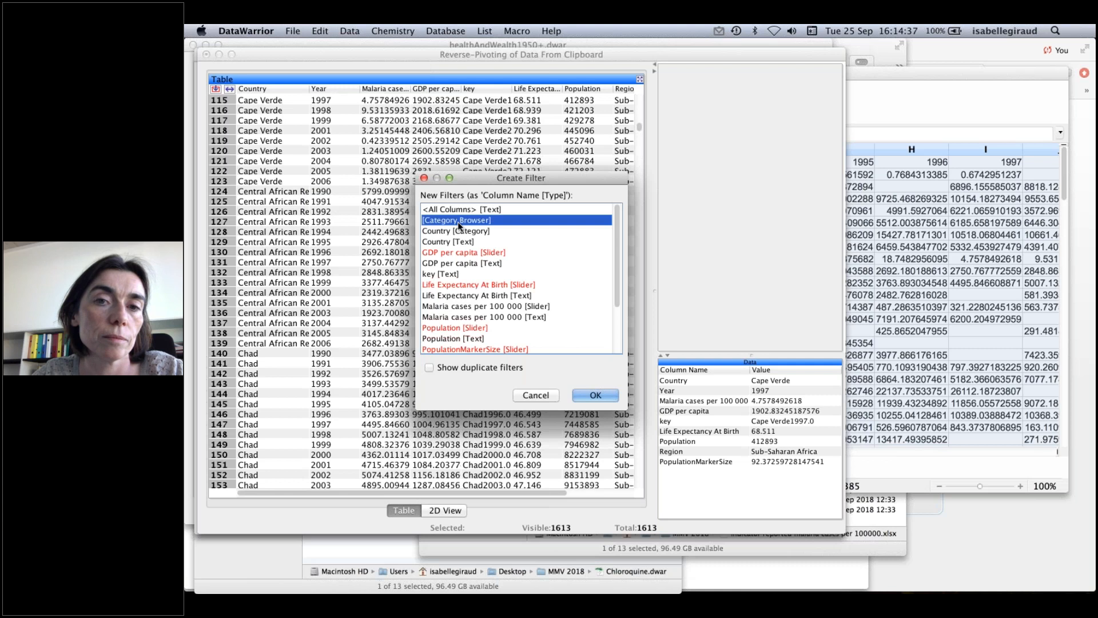
{"action": "left_click", "coordinate": [586, 396]}
{"action": "left_click", "coordinate": [817, 77]}
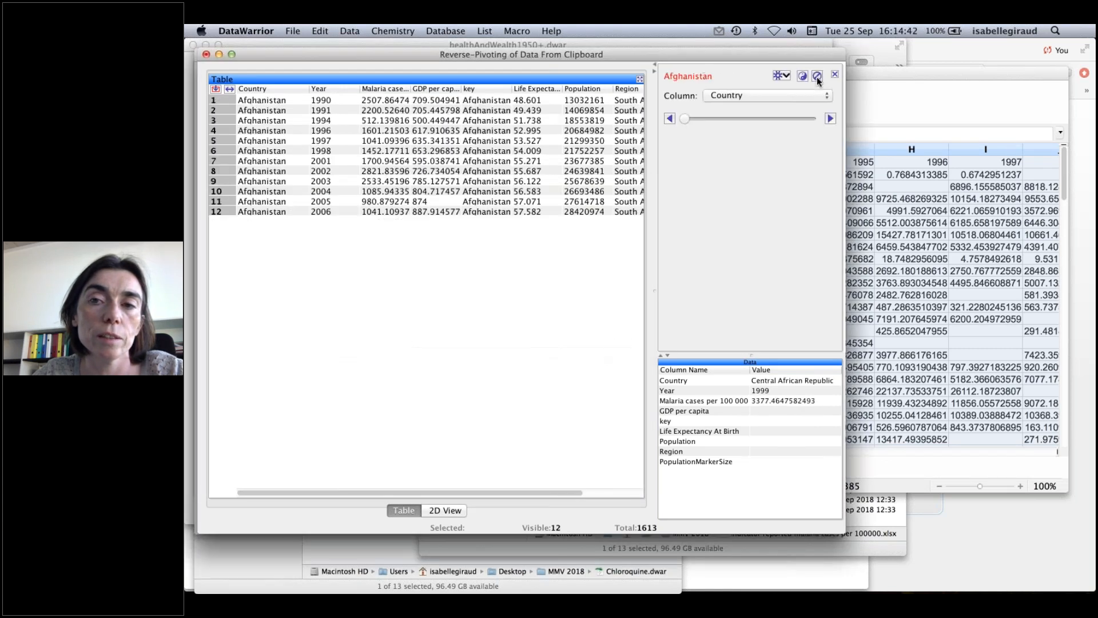
{"action": "left_click", "coordinate": [748, 95]}
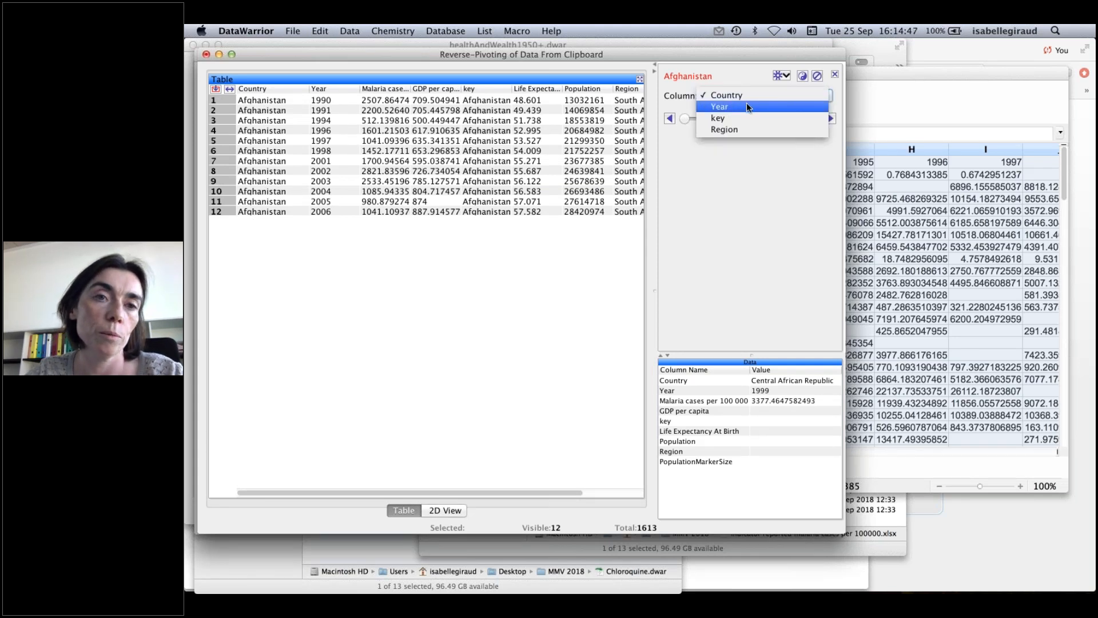
{"action": "left_click", "coordinate": [748, 105]}
- Add a new 2D view with Malaria cases per 100 000 on the horizontal axis and Life Expectancy At Birth on the vertical axis
{"action": "left_click", "coordinate": [437, 77]}
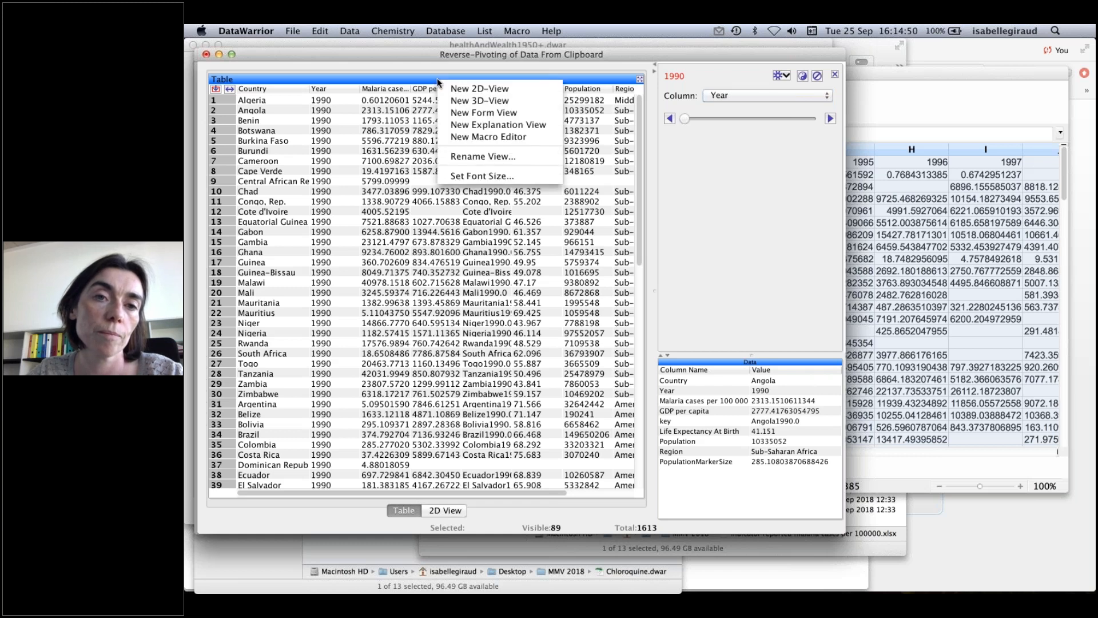
{"action": "left_click", "coordinate": [444, 87]}
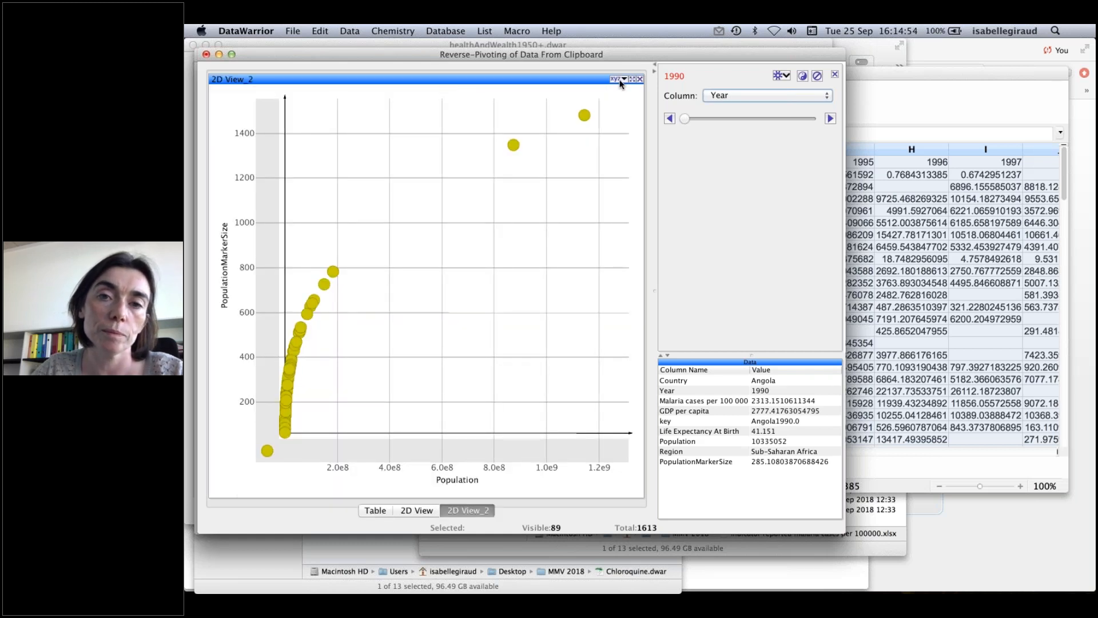
{"action": "left_click", "coordinate": [621, 80]}
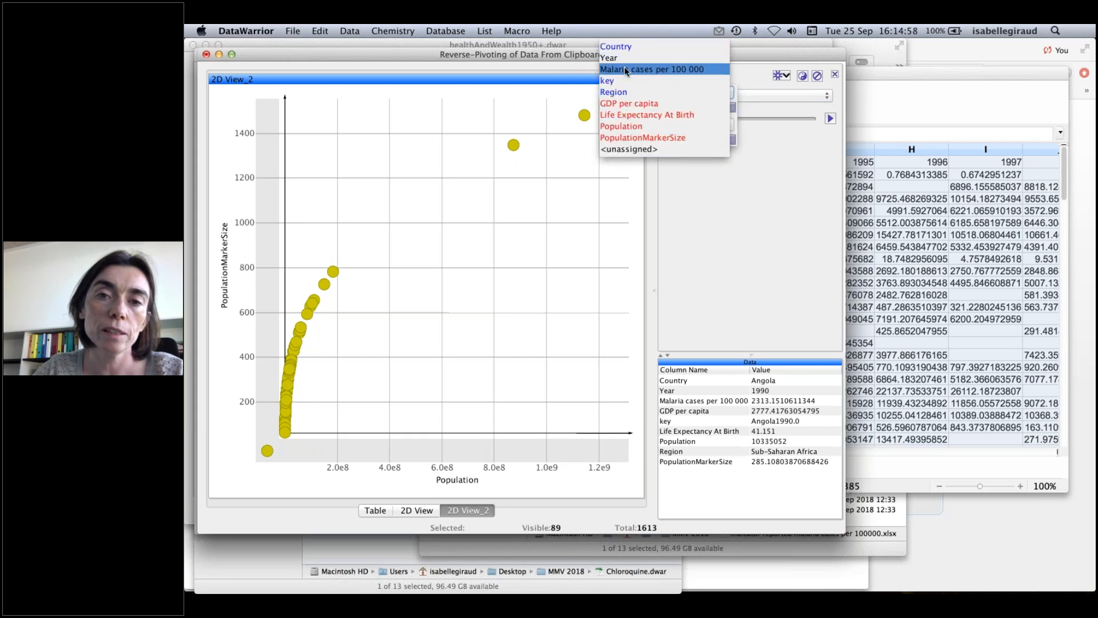
{"action": "left_click", "coordinate": [624, 66]}
{"action": "left_click", "coordinate": [624, 80]}
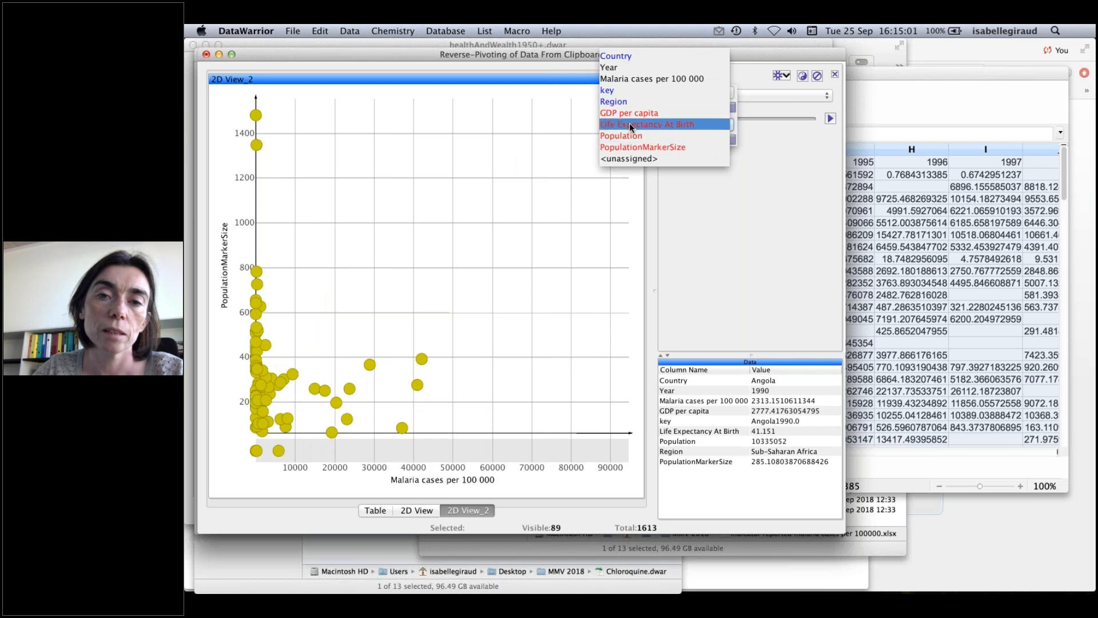
{"action": "left_click", "coordinate": [630, 124]}
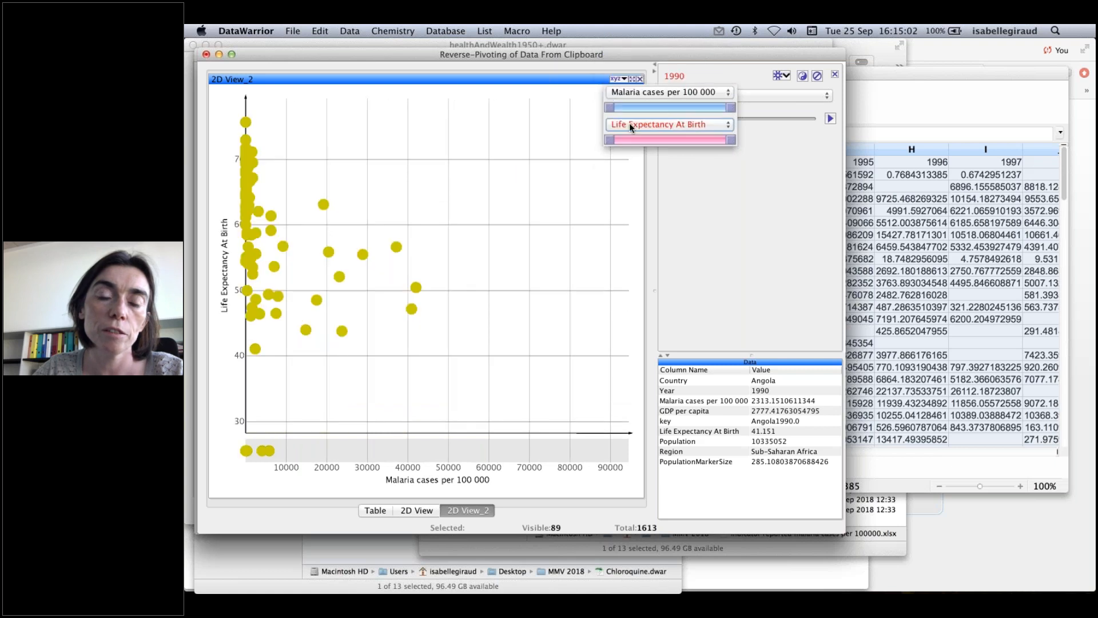
- Swap the 2D view's axes to Life Expectancy At Birth horizontally and Malaria cases per 100 000 vertically
{"action": "left_click", "coordinate": [631, 91]}
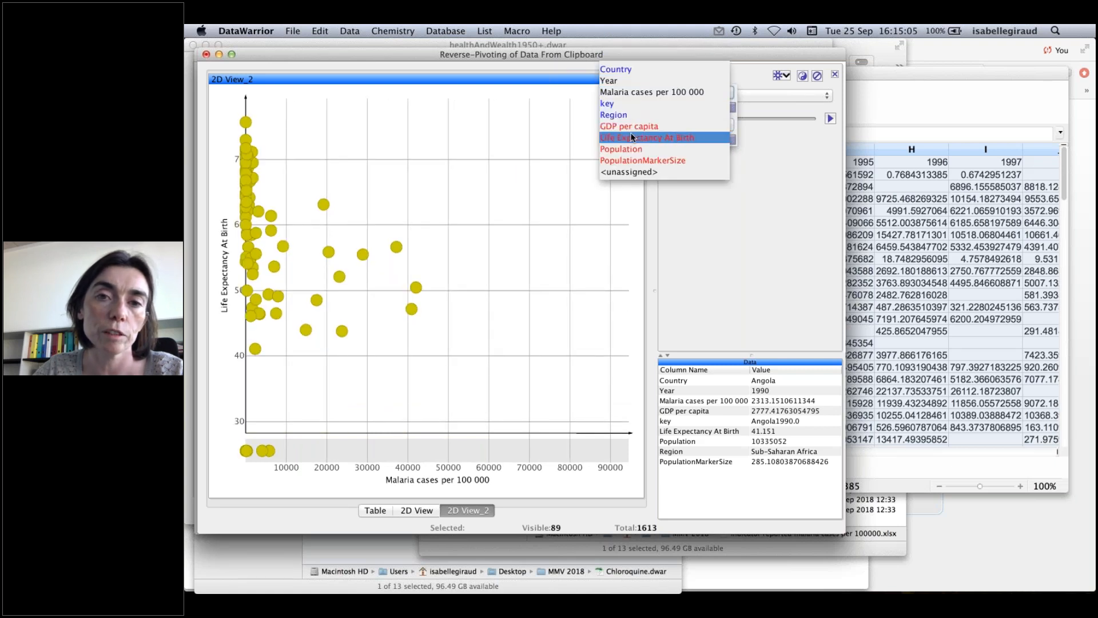
{"action": "left_click", "coordinate": [632, 138]}
{"action": "left_click", "coordinate": [633, 122]}
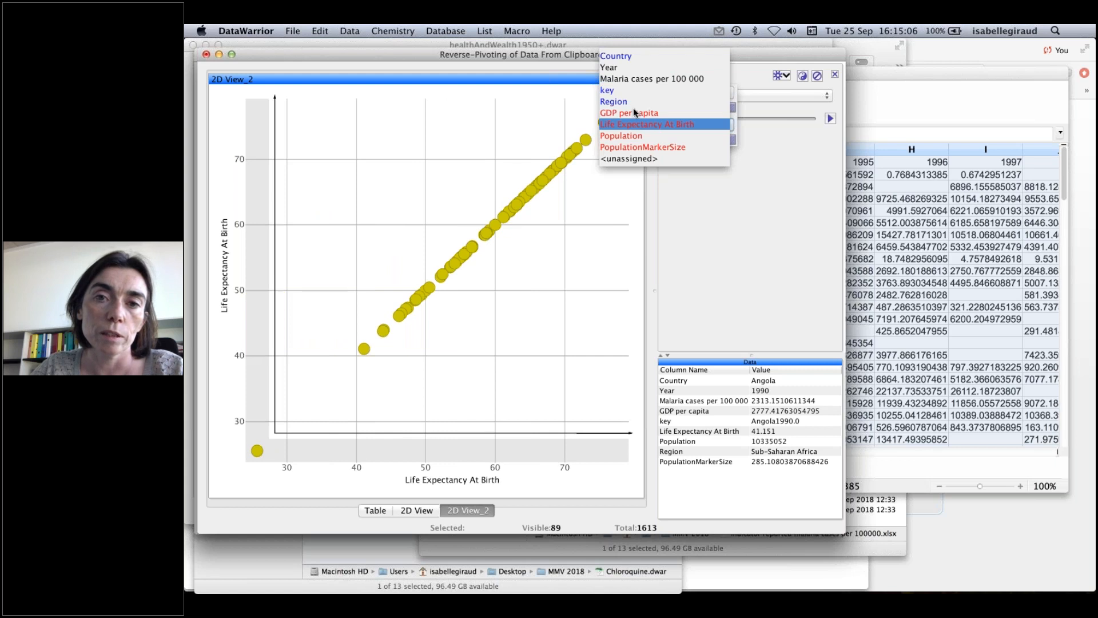
{"action": "left_click", "coordinate": [634, 79]}
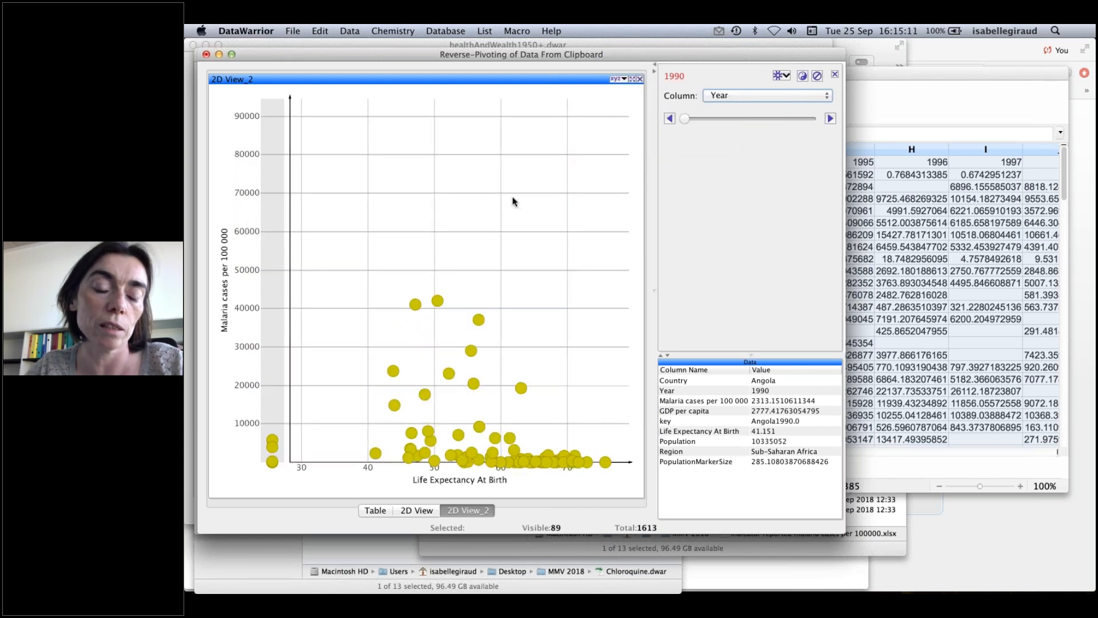
- Colour the markers of the malaria versus life expectancy 2D view by Region
{"action": "right_click", "coordinate": [457, 220]}
{"action": "left_click", "coordinate": [461, 183]}
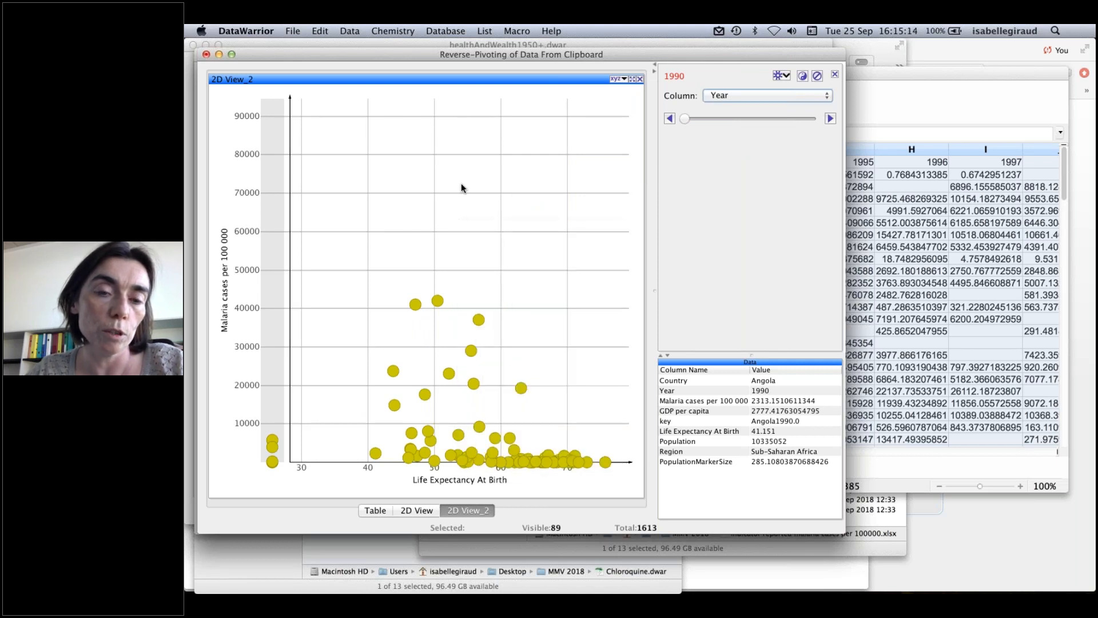
{"action": "right_click", "coordinate": [464, 181]}
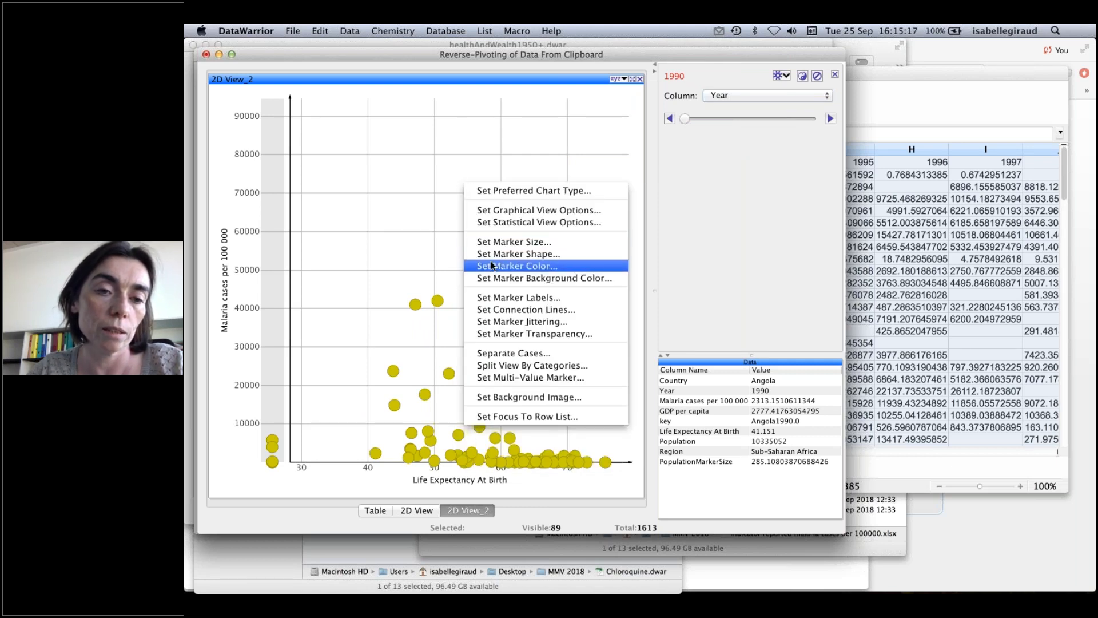
{"action": "left_click", "coordinate": [492, 265]}
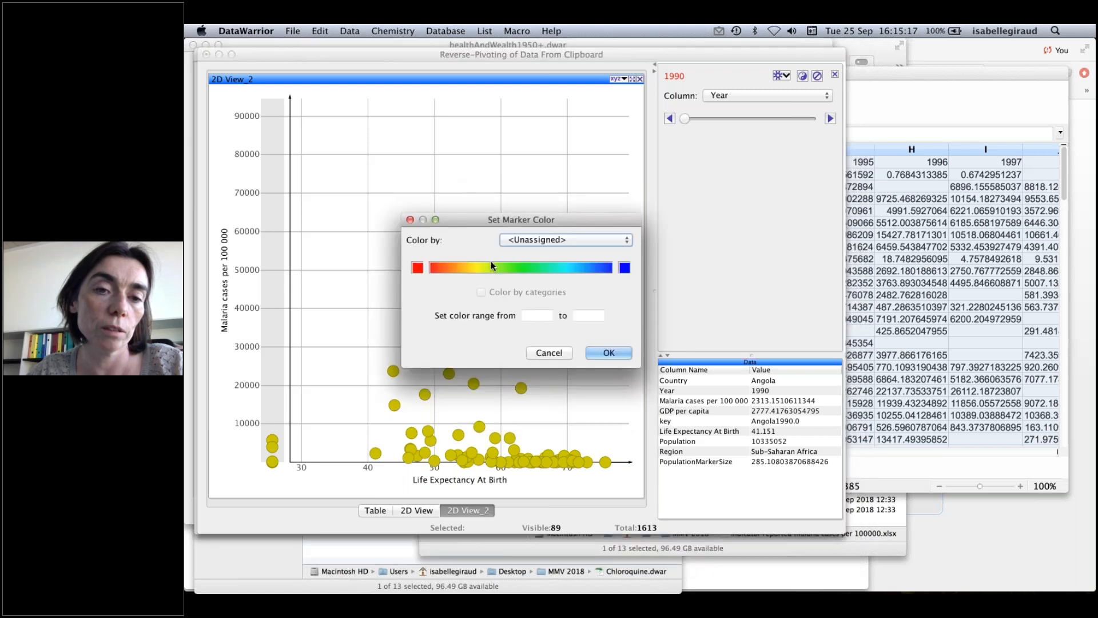
{"action": "left_click", "coordinate": [563, 240]}
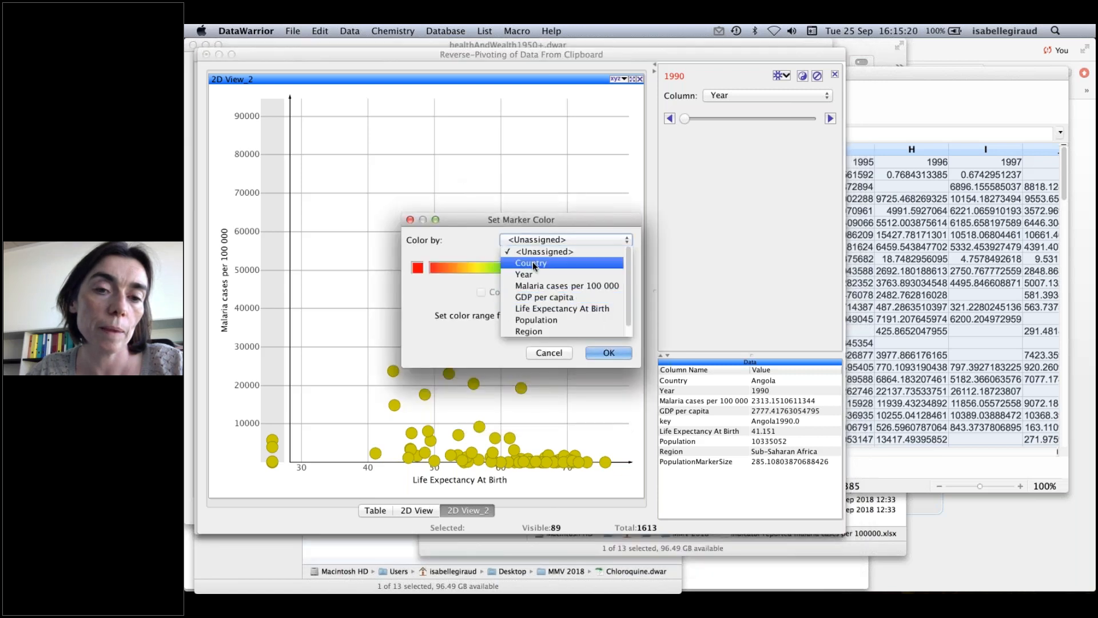
{"action": "left_click", "coordinate": [536, 332]}
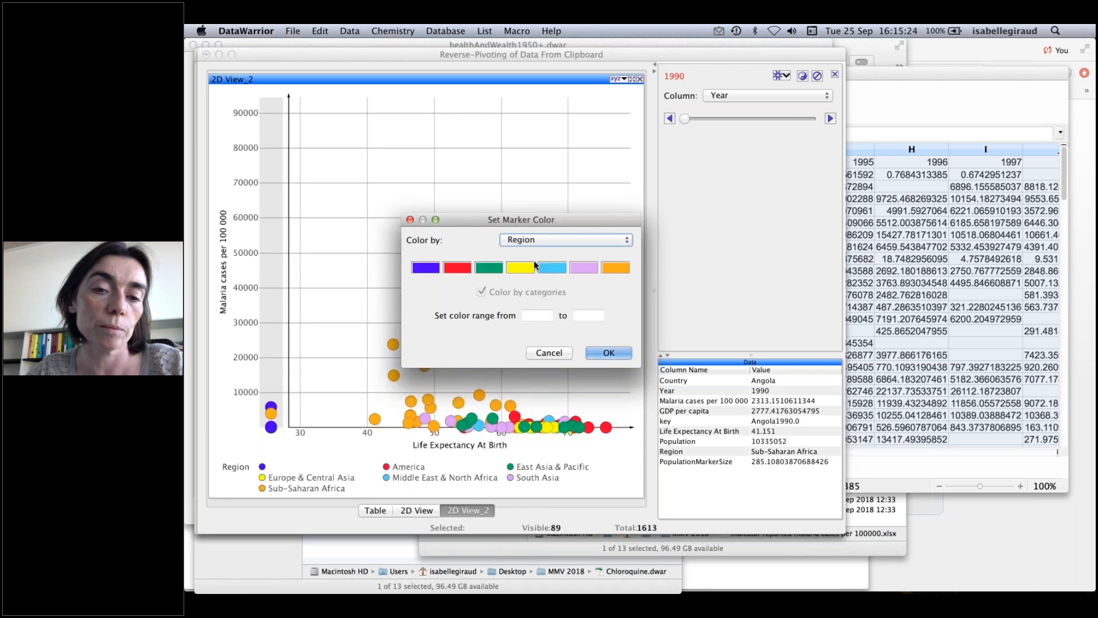
{"action": "left_click", "coordinate": [595, 352]}
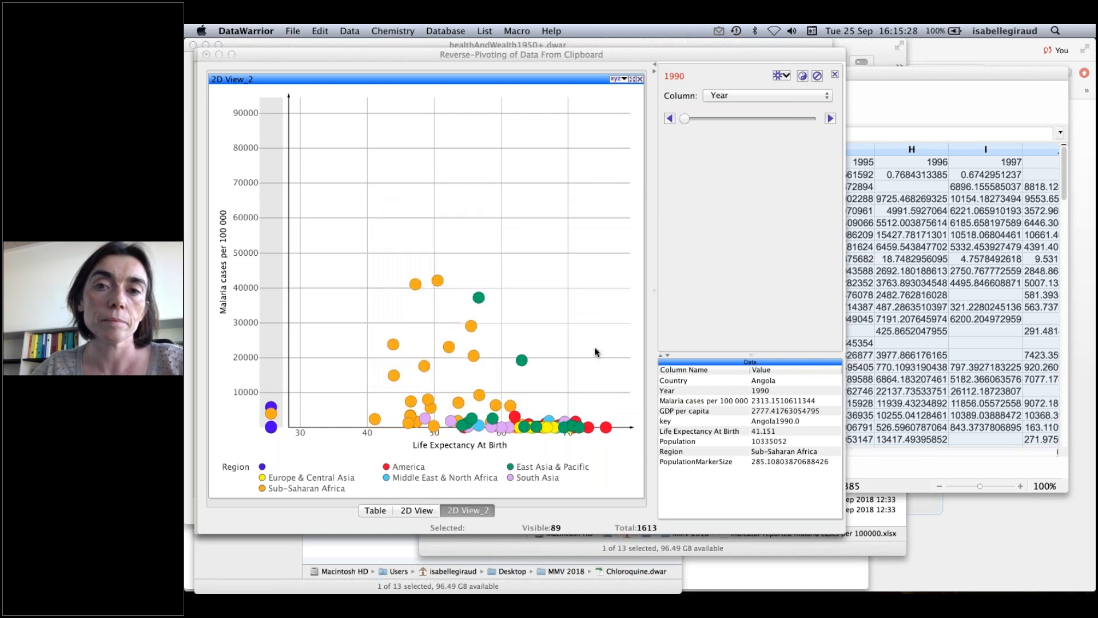
- Start the animation of the Year category browser filter
{"action": "left_click", "coordinate": [778, 74]}
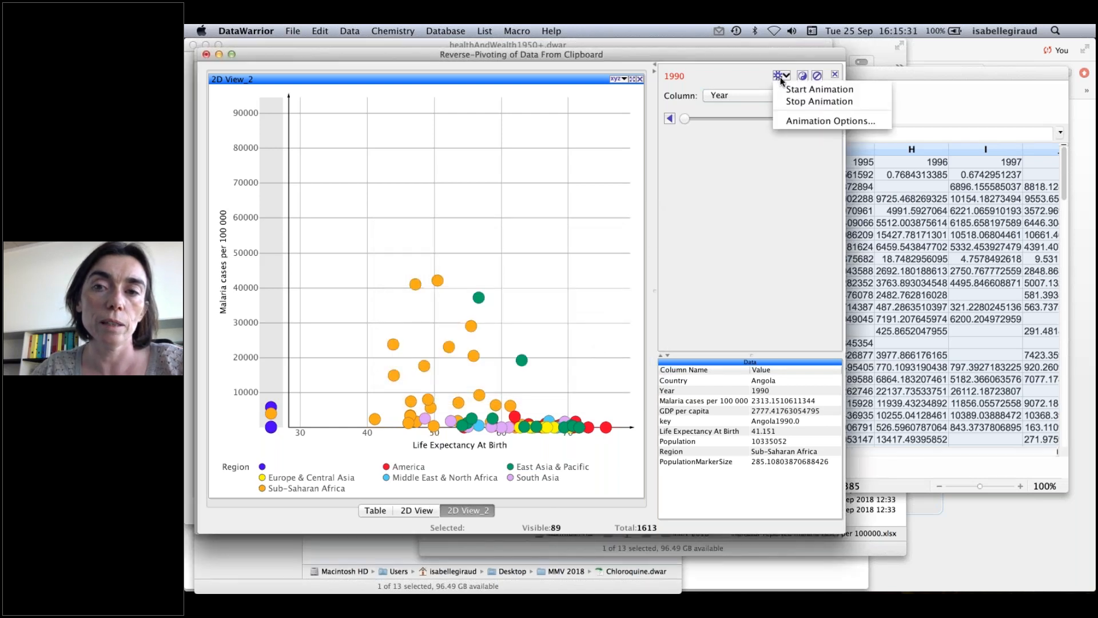
{"action": "left_click", "coordinate": [784, 88]}
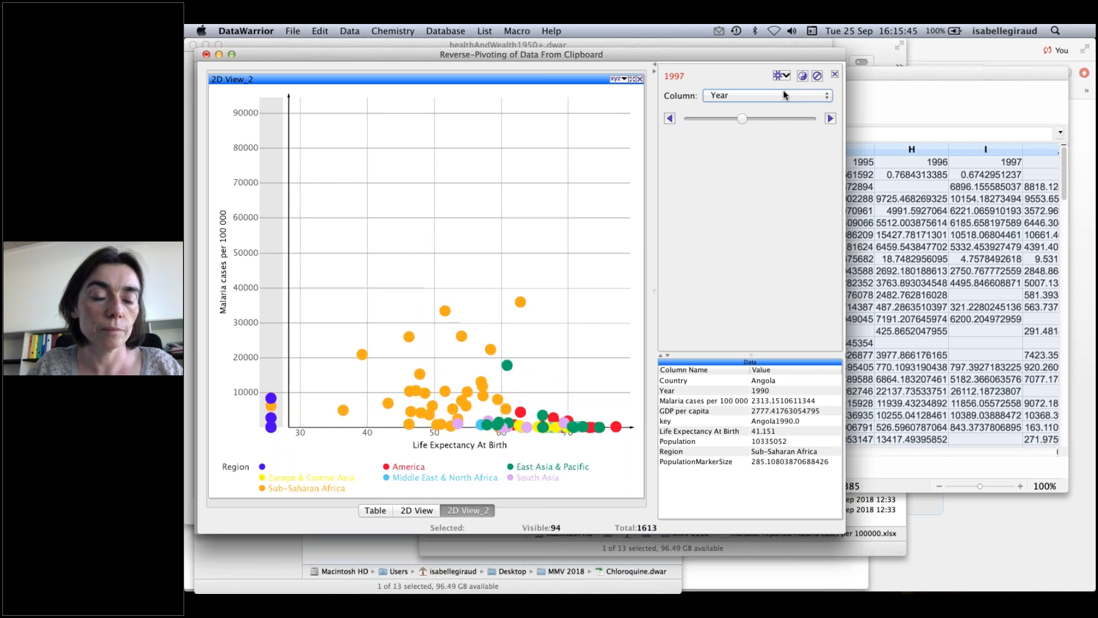
- Switch to the Keynote presentation and view the slides on merging with HealthAndWealth1950+ through to the animated bubble plot
{"action": "key", "text": "super+Tab"}
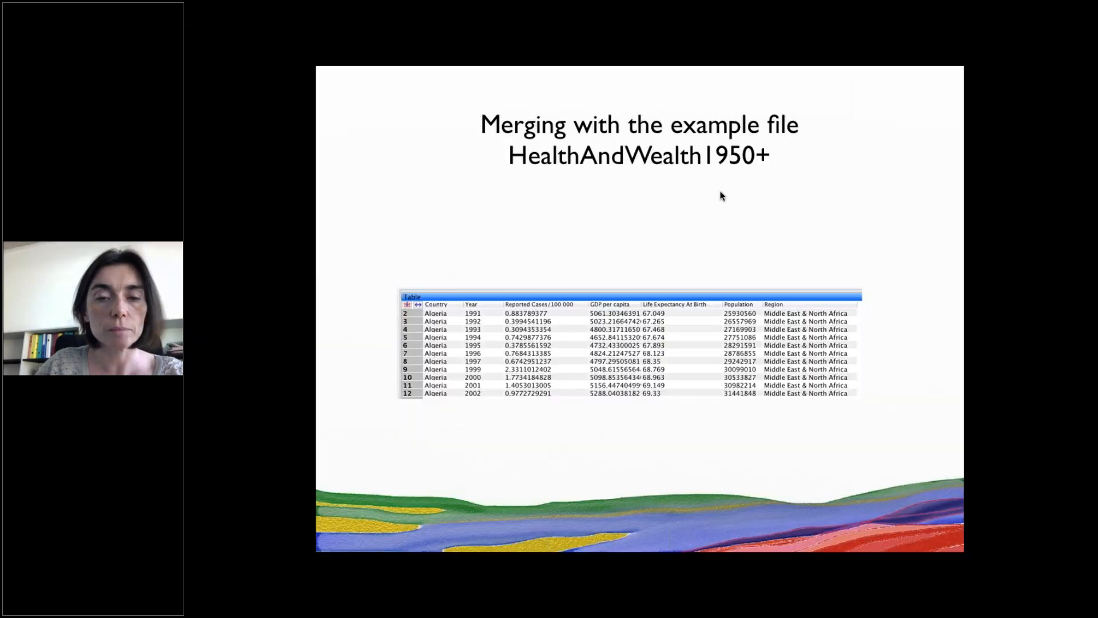
{"action": "key", "text": "Right"}
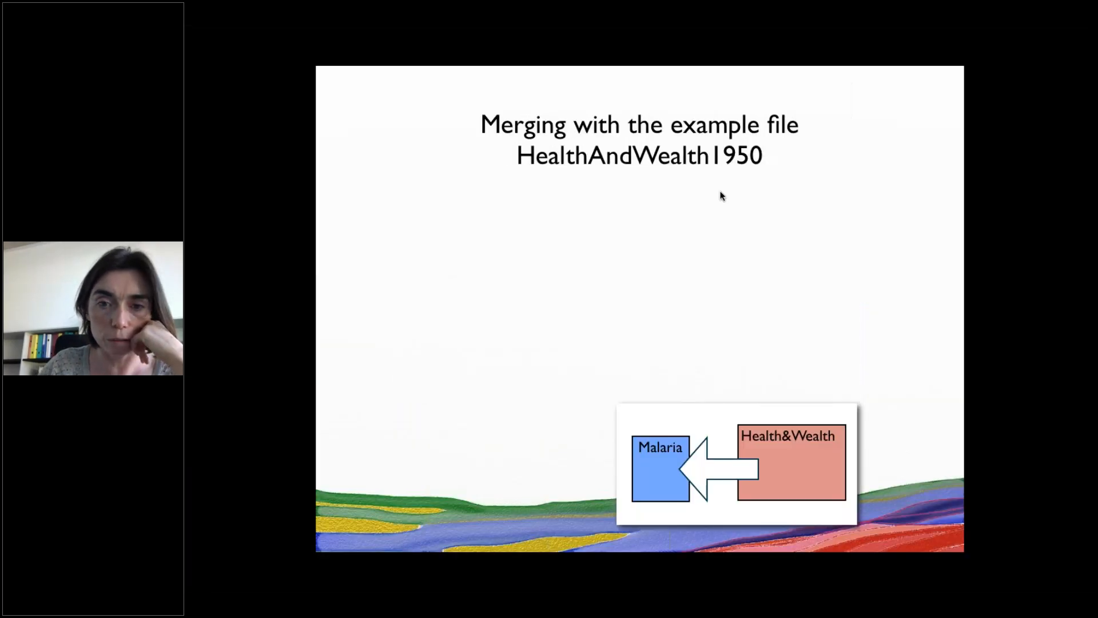
{"action": "key", "text": "Right"}
{"action": "key", "text": "Right"}
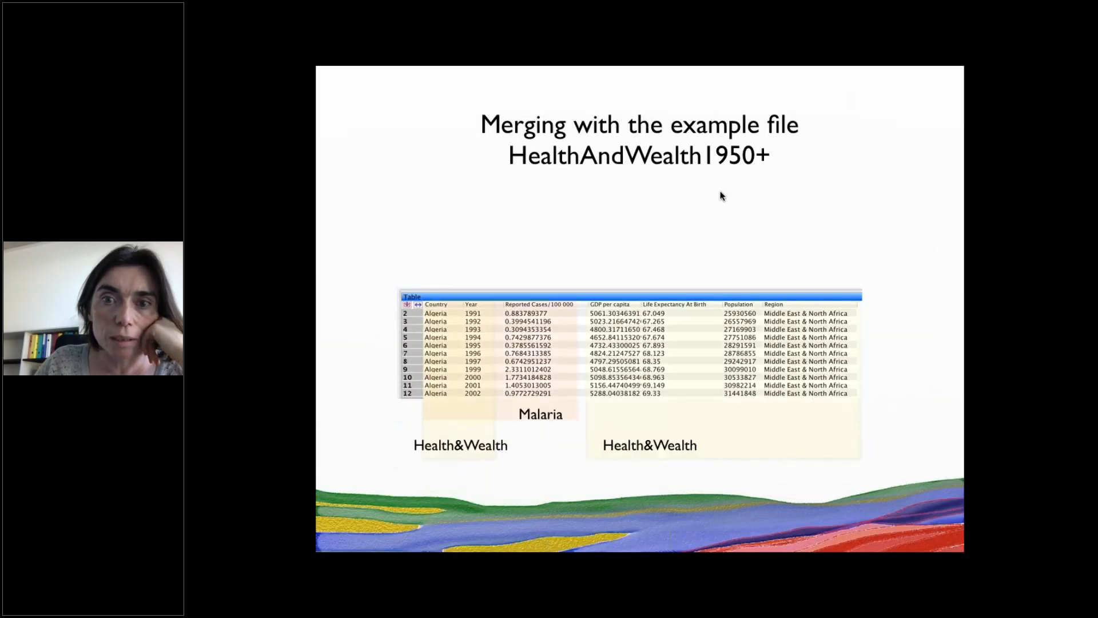
{"action": "key", "text": "Right"}
{"action": "key", "text": "Right"}
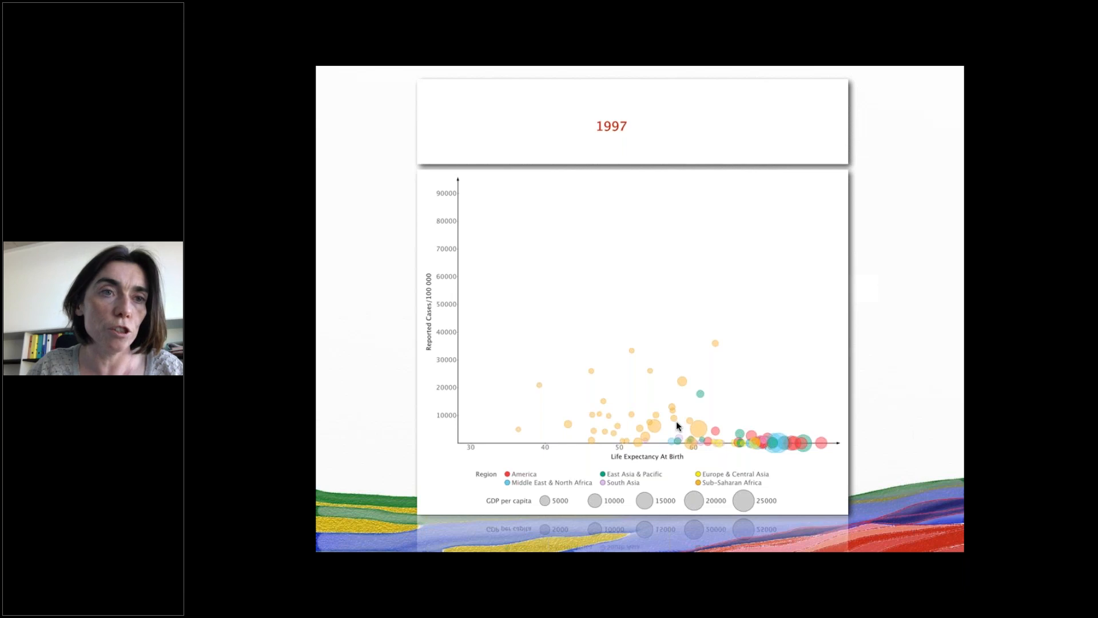
- Leave the slideshow and open the "final_RVMalaria and health and wealth" file from the MMV 2018 folder in DataWarrior
{"action": "key", "text": "Escape"}
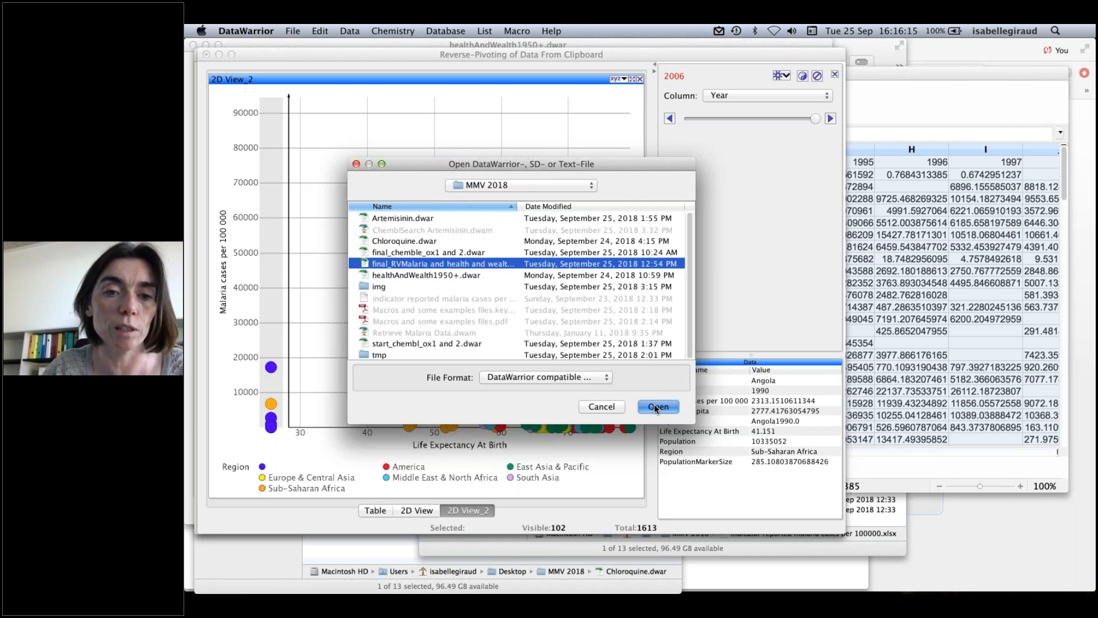
{"action": "left_click", "coordinate": [657, 406]}
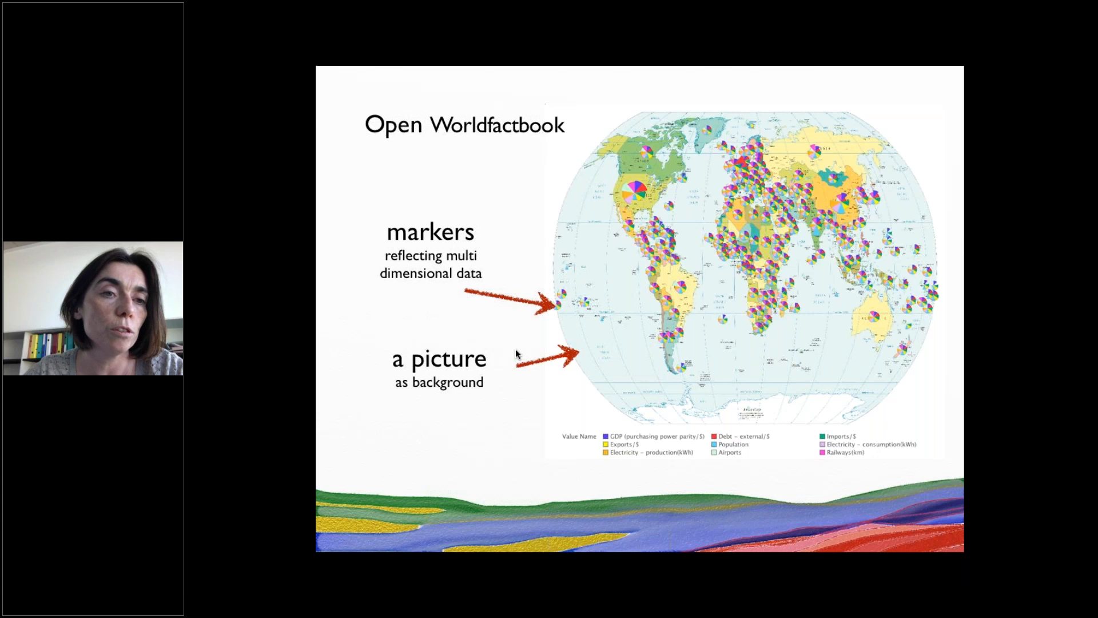
- Leave the Worldfactbook slide in Keynote and open the example file worldfactbook.dwar in DataWarrior
{"action": "key", "text": "Escape"}
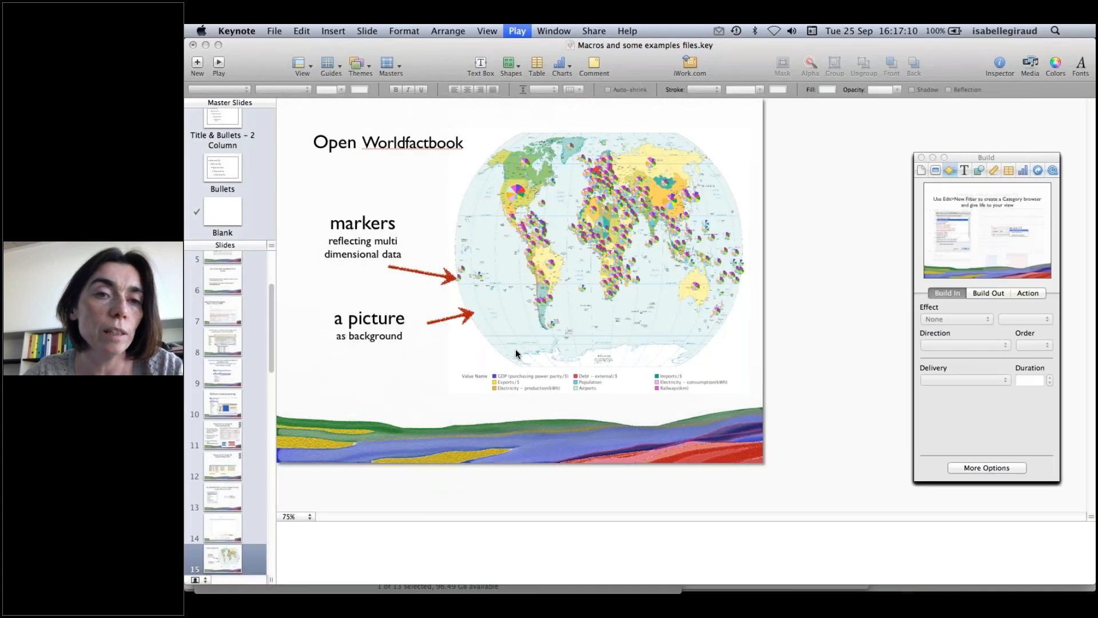
{"action": "left_click", "coordinate": [294, 32]}
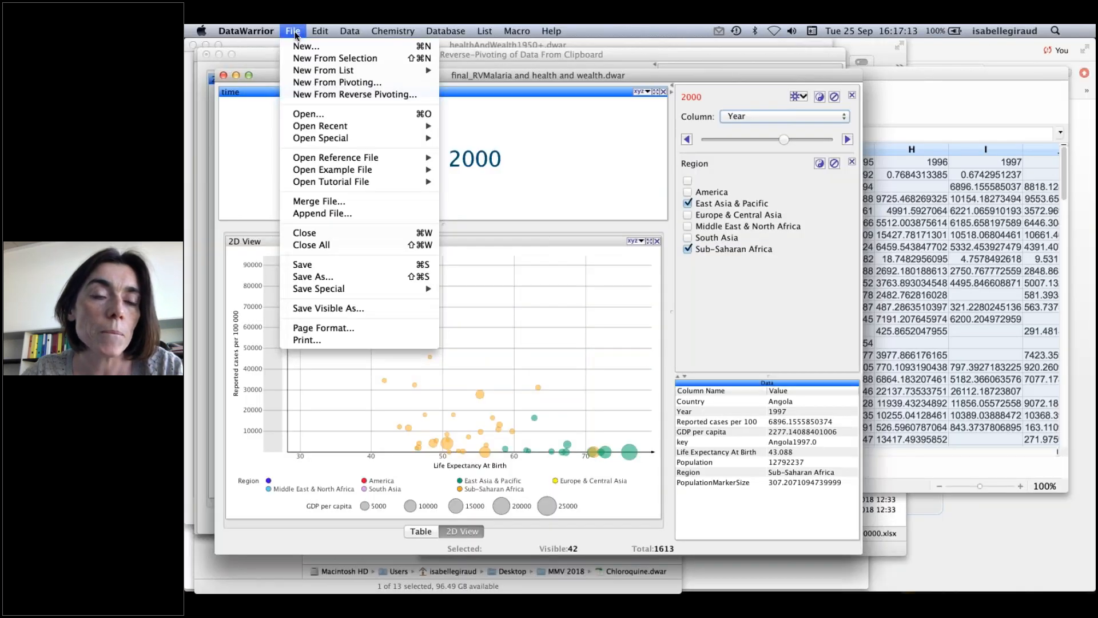
{"action": "mouse_move", "coordinate": [401, 169]}
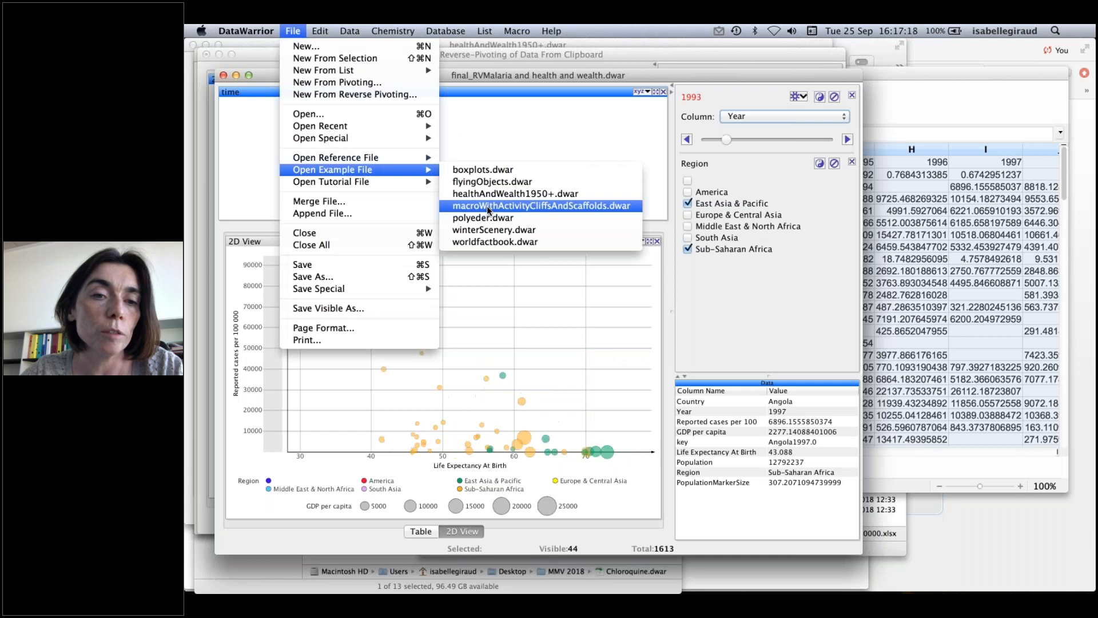
{"action": "left_click", "coordinate": [491, 240]}
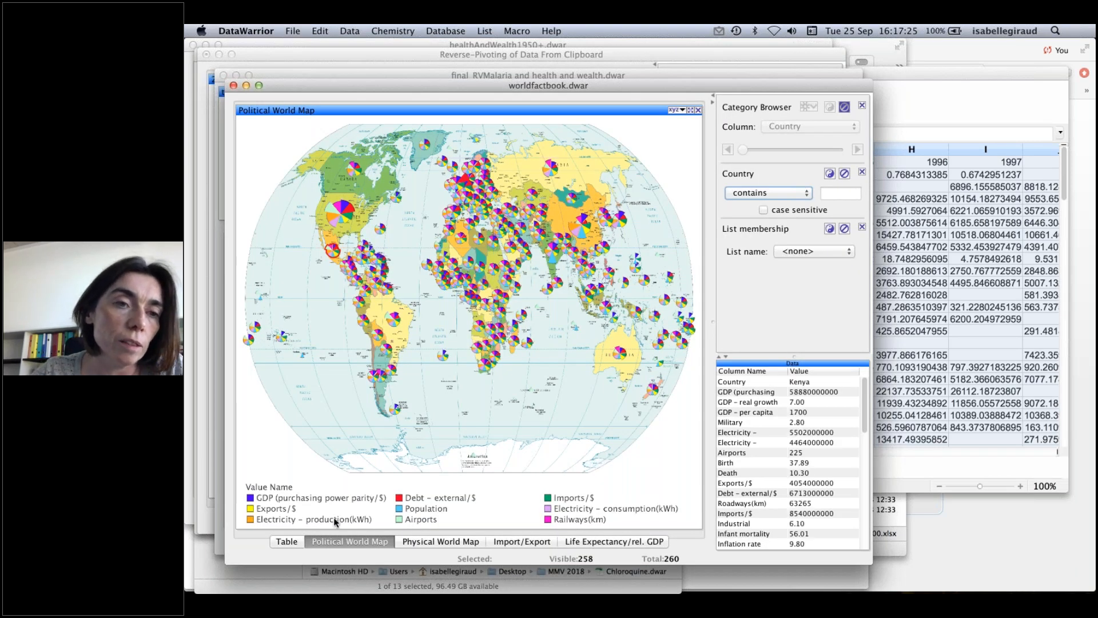
- Set the Political World Map's multi-value markers to show only Imports/$ and Exports/$ as pie pieces
{"action": "right_click", "coordinate": [340, 215]}
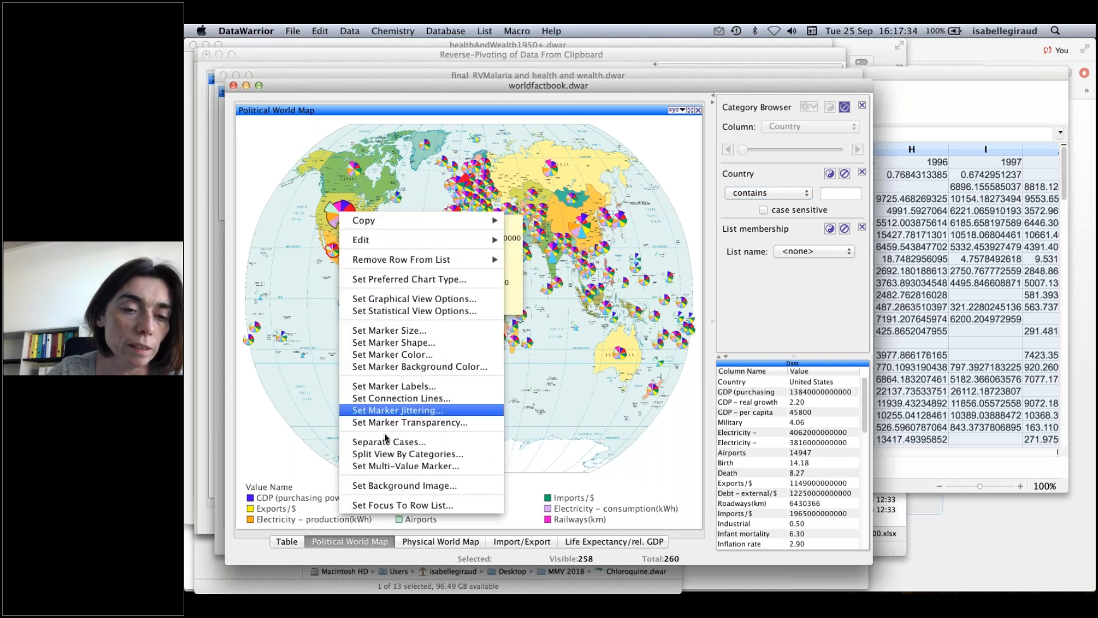
{"action": "left_click", "coordinate": [380, 466]}
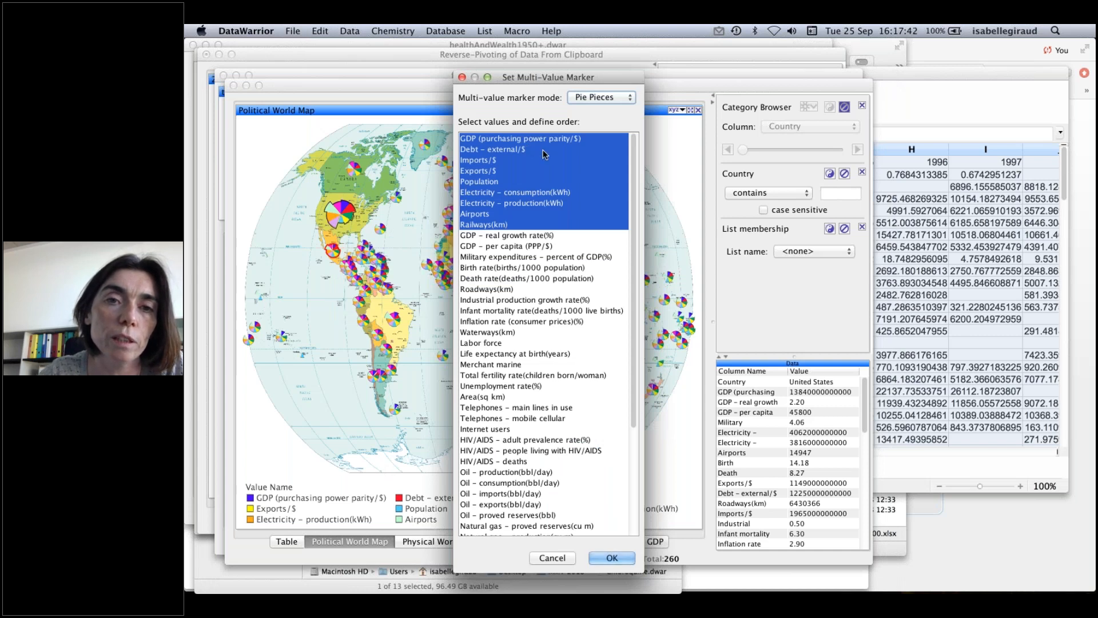
{"action": "left_click_drag", "start_coordinate": [560, 78], "coordinate": [748, 77]}
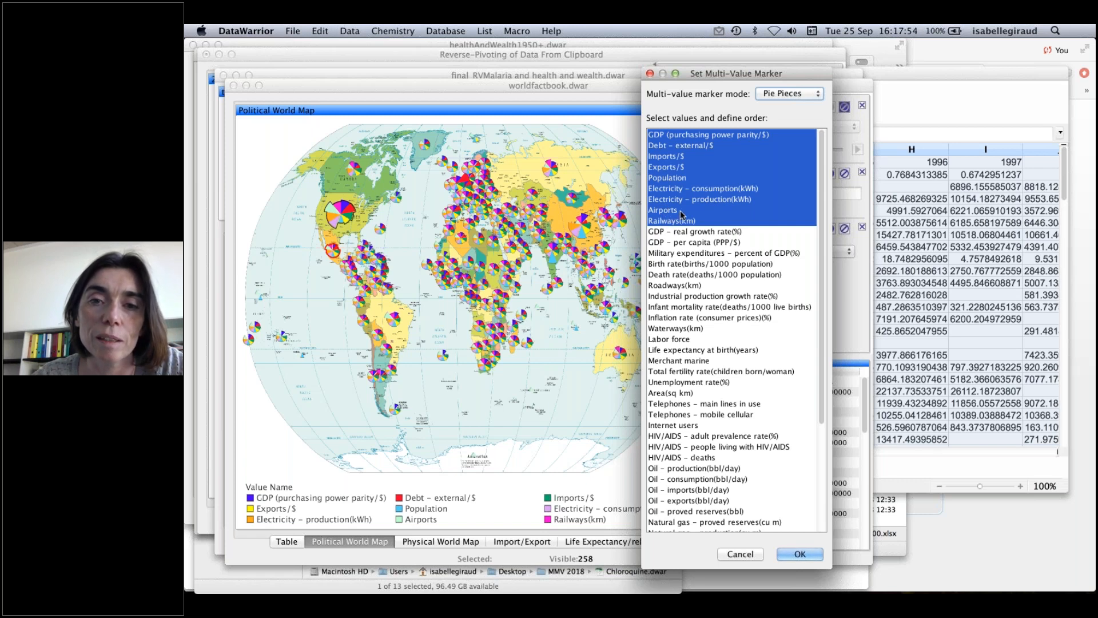
{"action": "left_click", "coordinate": [683, 156]}
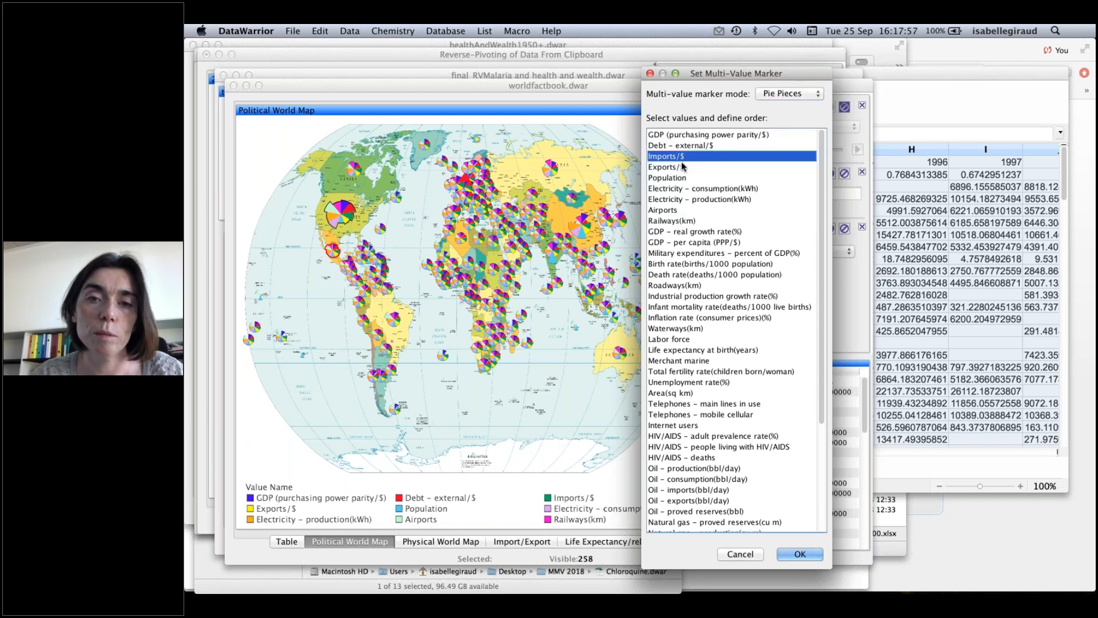
{"action": "left_click", "coordinate": [675, 167], "text": "super"}
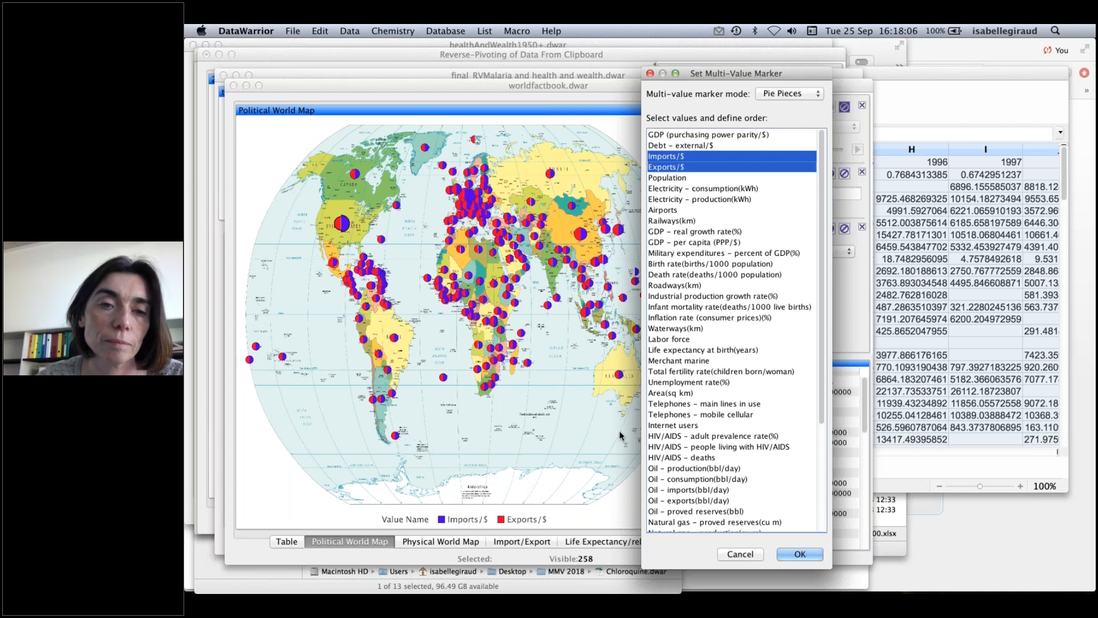
{"action": "left_click", "coordinate": [794, 555]}
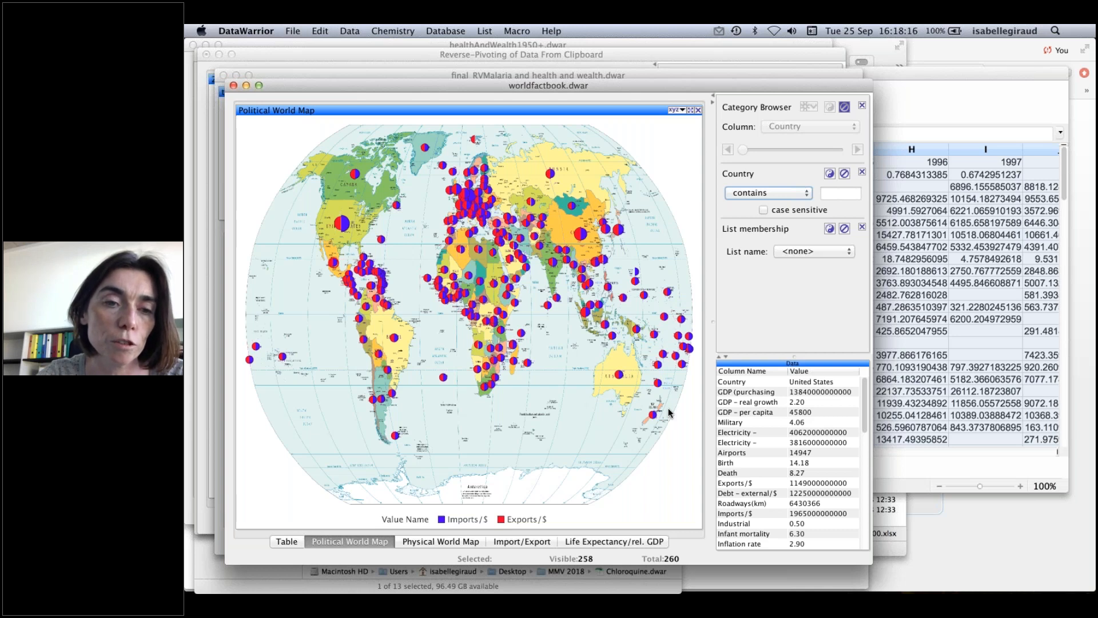
- Switch to the Keynote presentation and view the slides explaining multi-value markers
{"action": "key", "text": "super+Tab"}
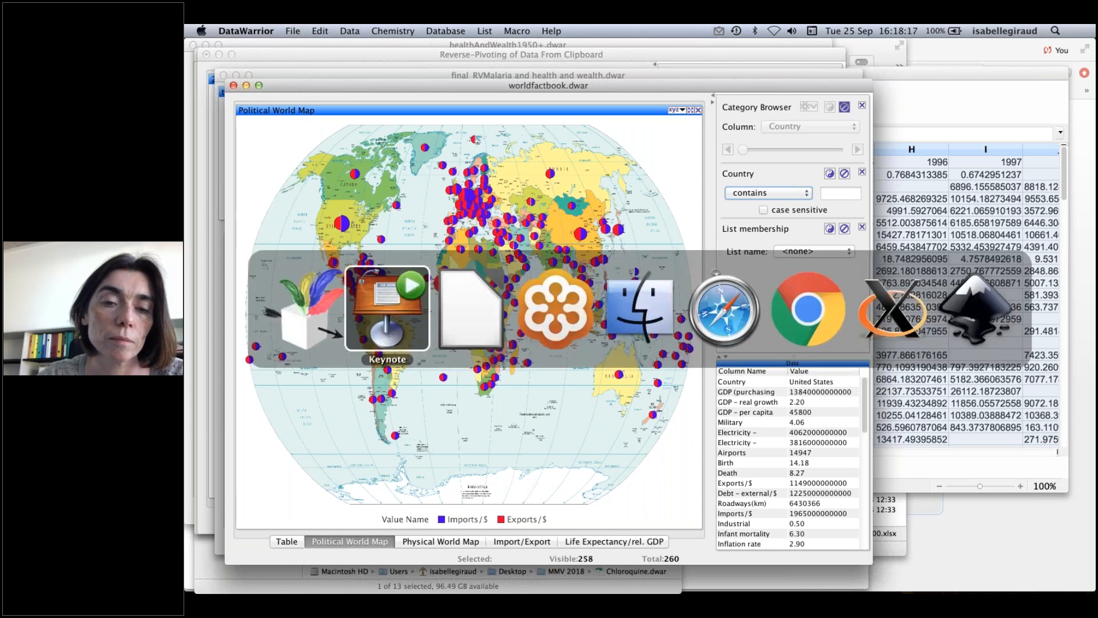
{"action": "key", "text": "Right"}
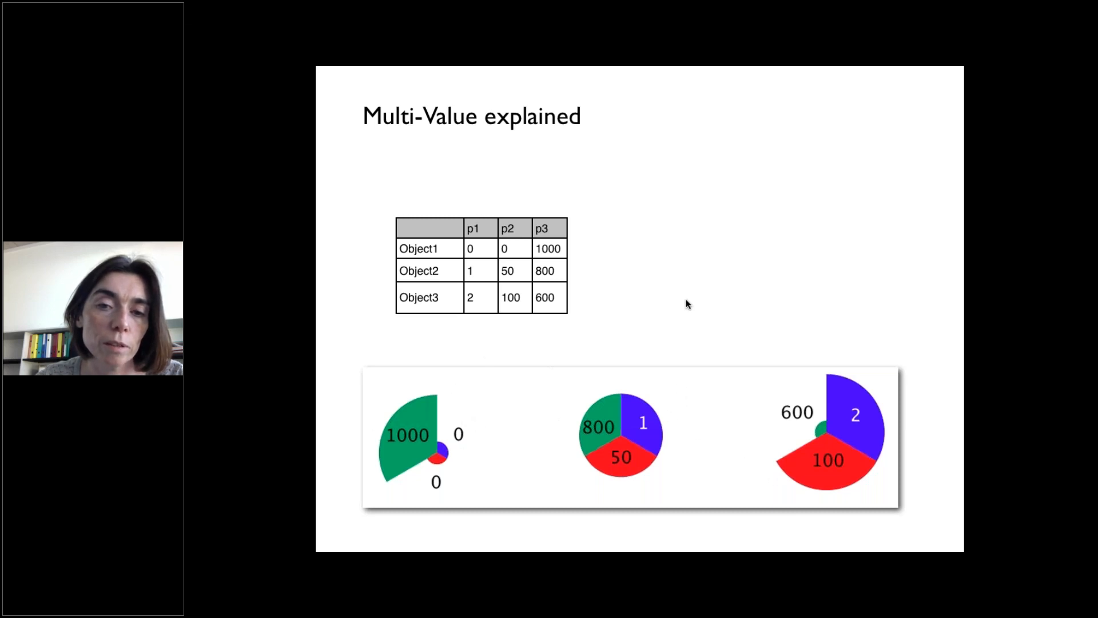
{"action": "key", "text": "Left"}
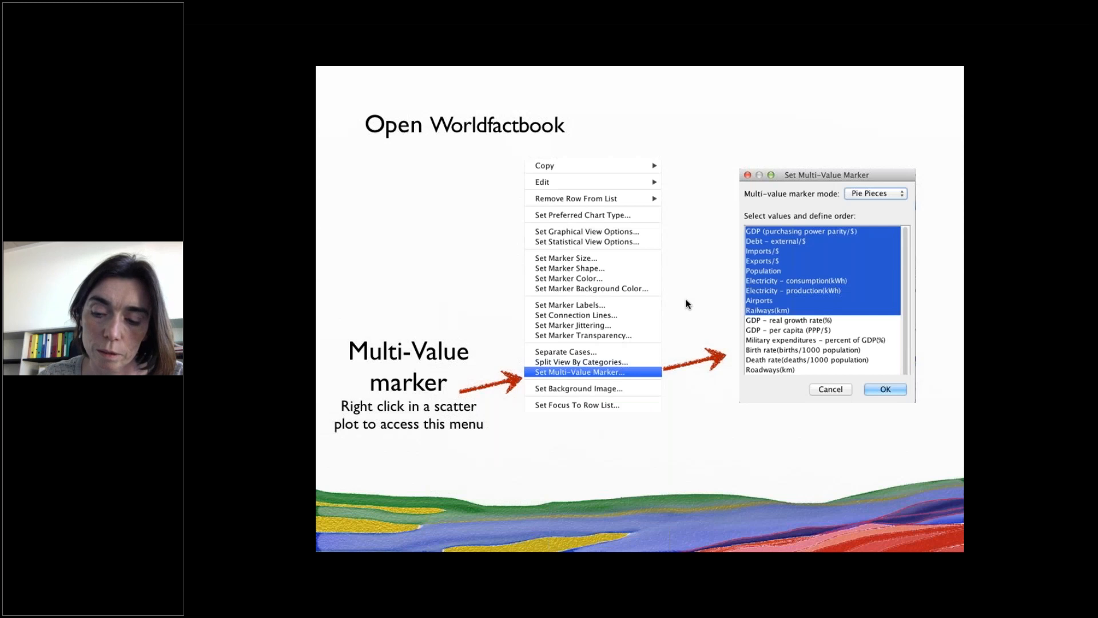
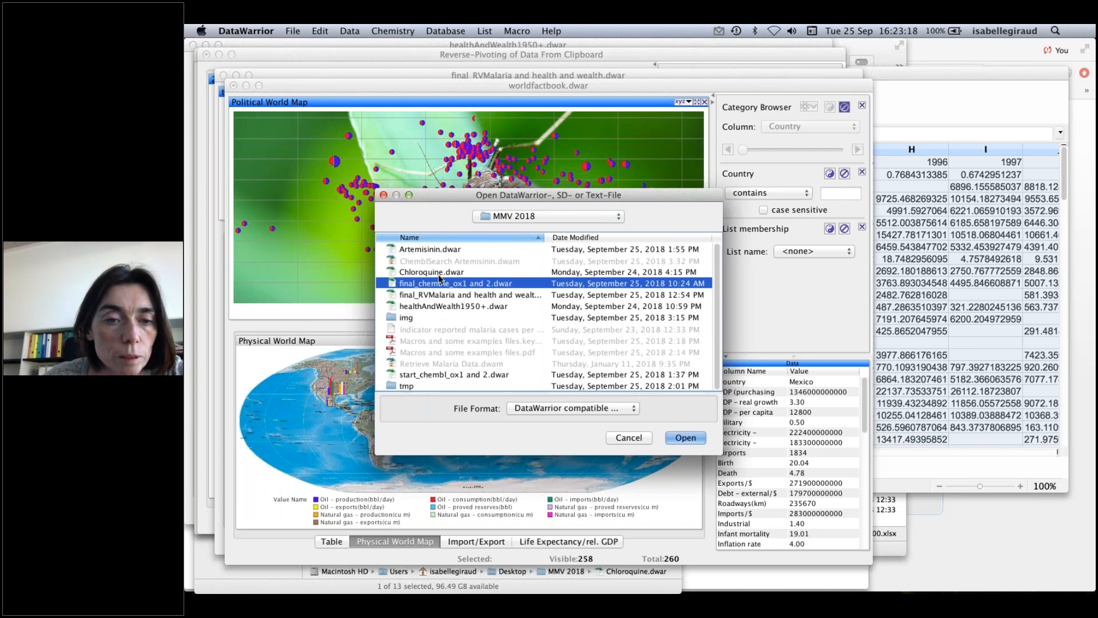
- Open "final_chemble_ox1 and 2.dwar" from the MMV 2018 folder in DataWarrior and show its R1 view
{"action": "left_click", "coordinate": [431, 376]}
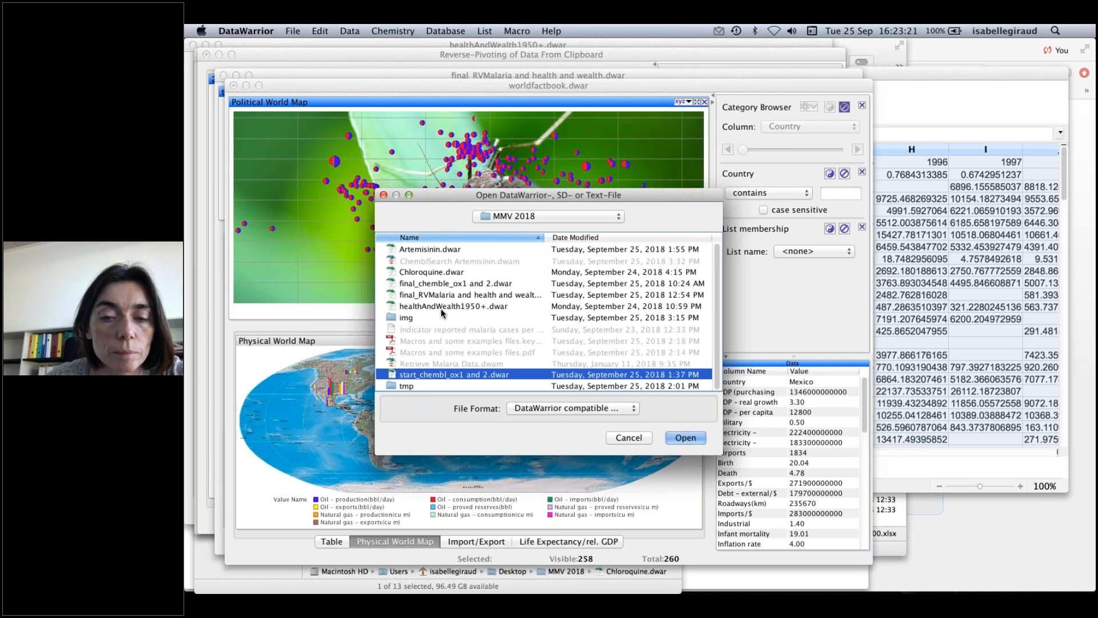
{"action": "left_click", "coordinate": [444, 284]}
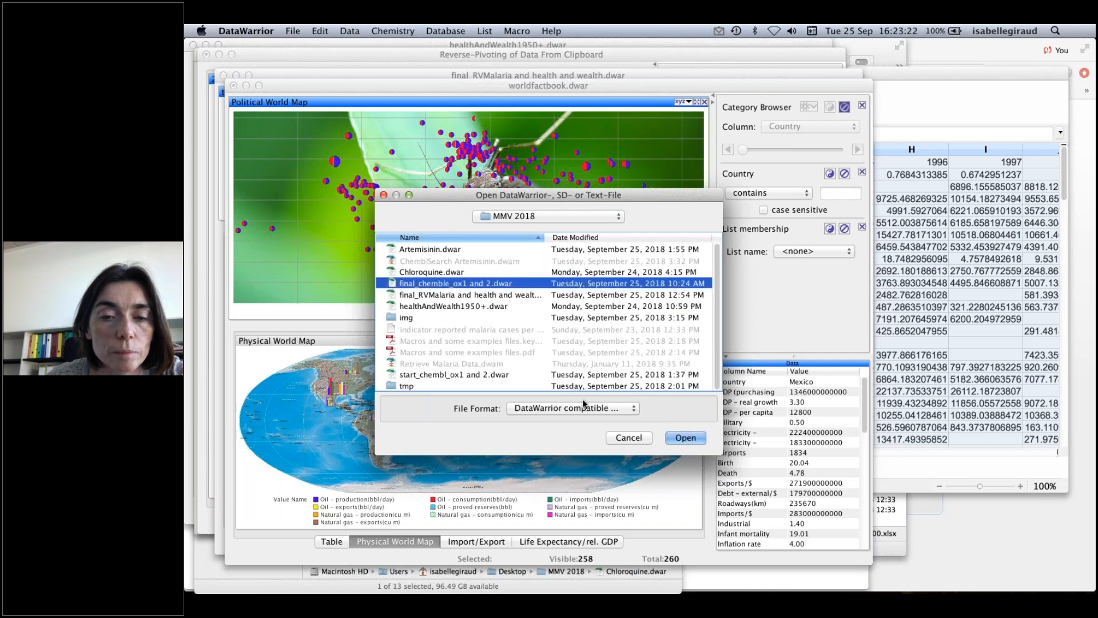
{"action": "left_click", "coordinate": [687, 438]}
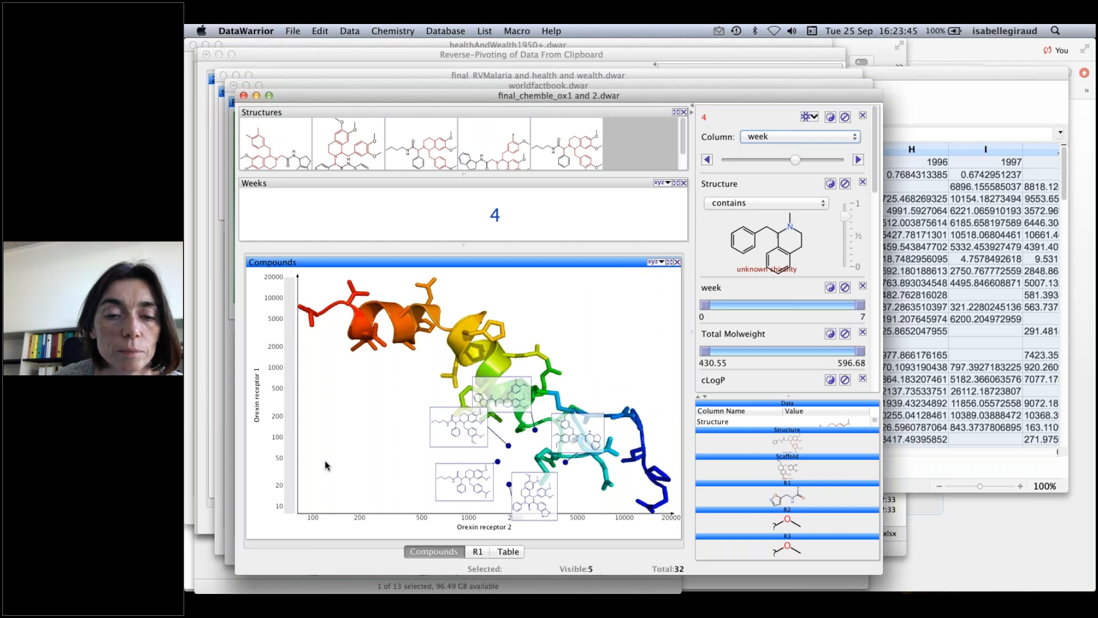
{"action": "left_click", "coordinate": [477, 552]}
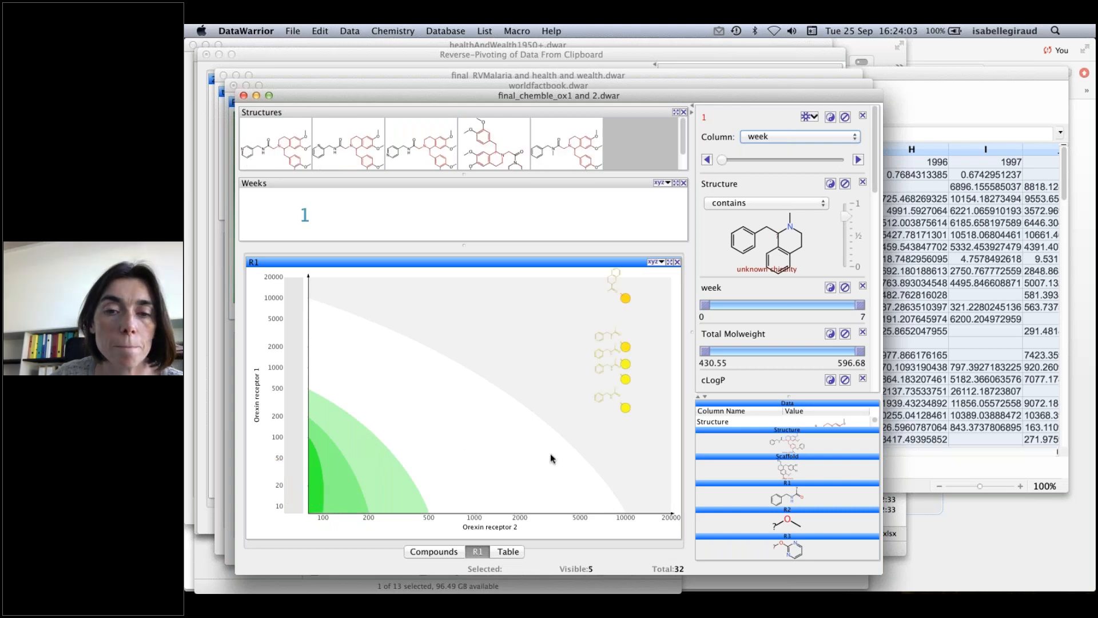
- Open the file "start_chembl_ox1 and 2.dwar" from the MMV 2018 folder
{"action": "left_click", "coordinate": [294, 31]}
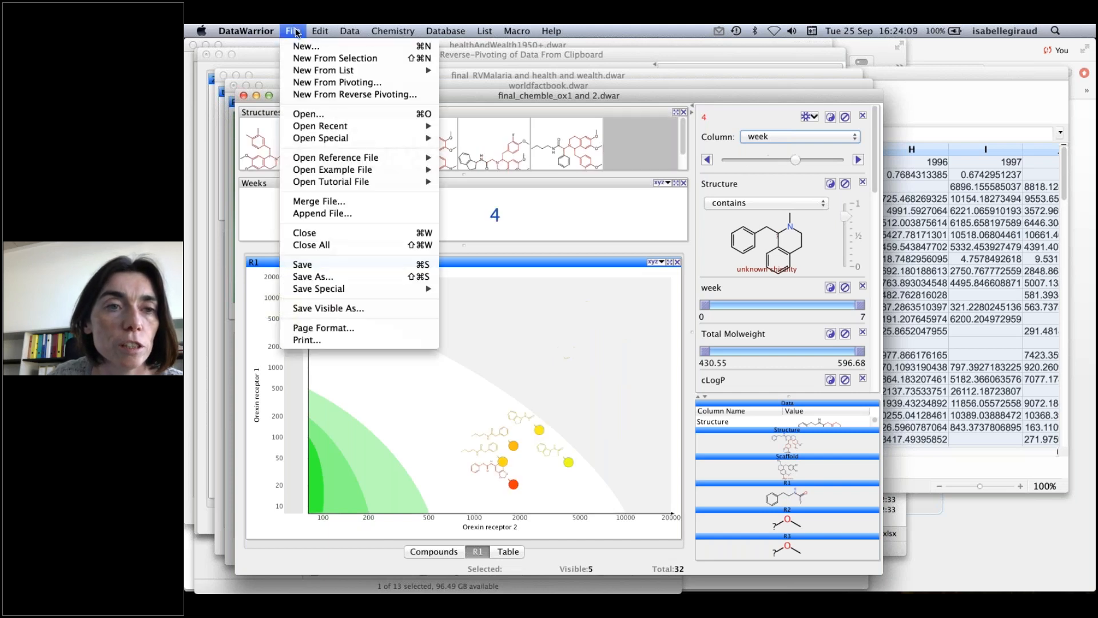
{"action": "left_click", "coordinate": [300, 180]}
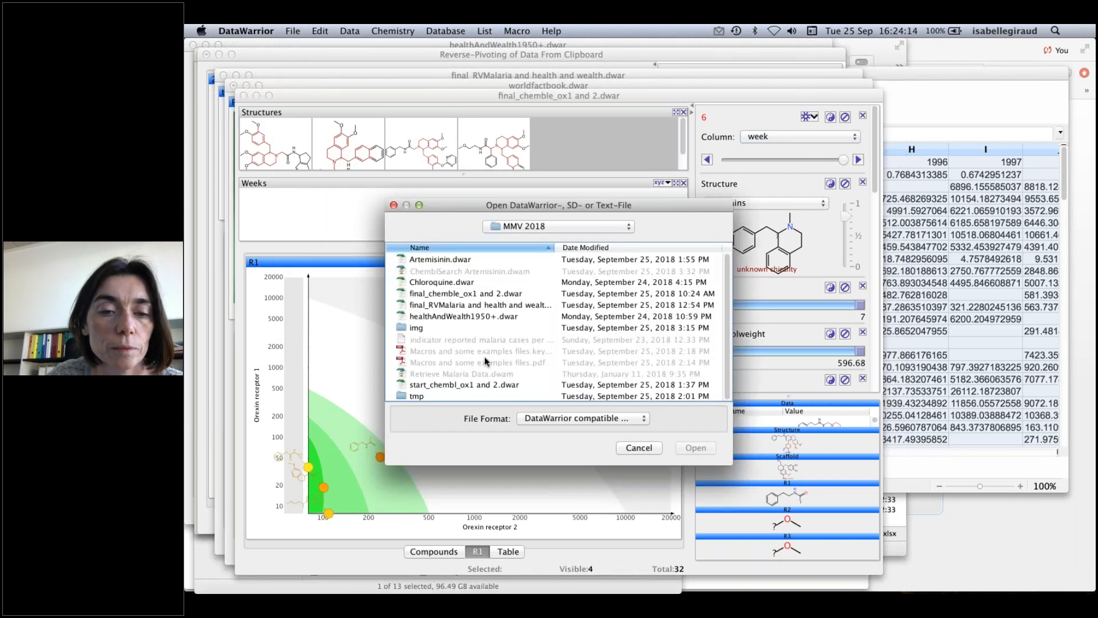
{"action": "left_click", "coordinate": [437, 385]}
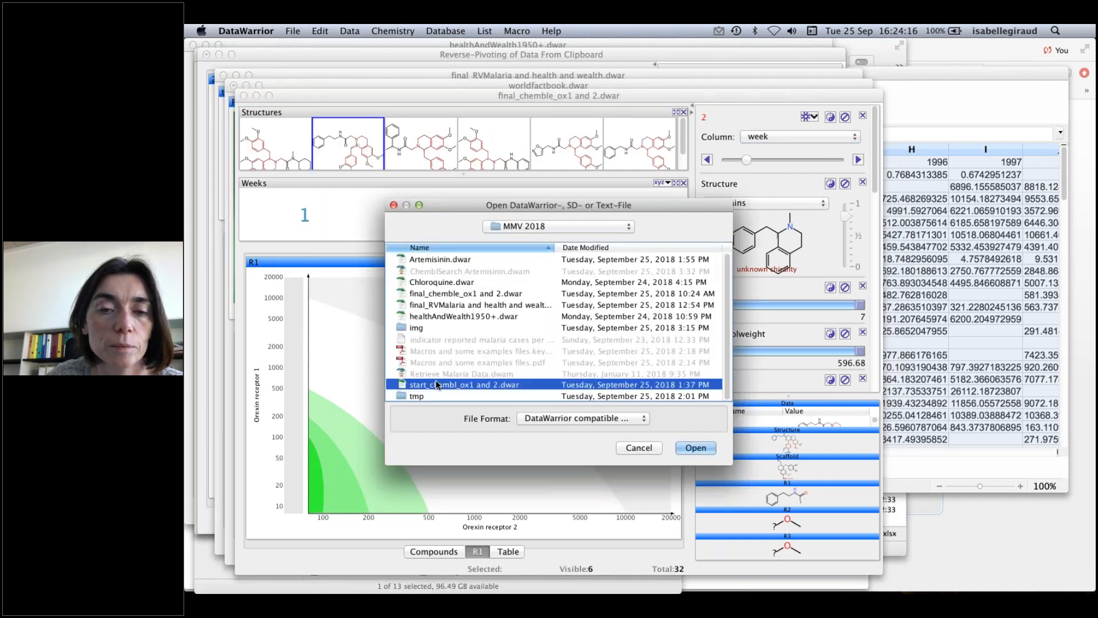
{"action": "left_click", "coordinate": [689, 444]}
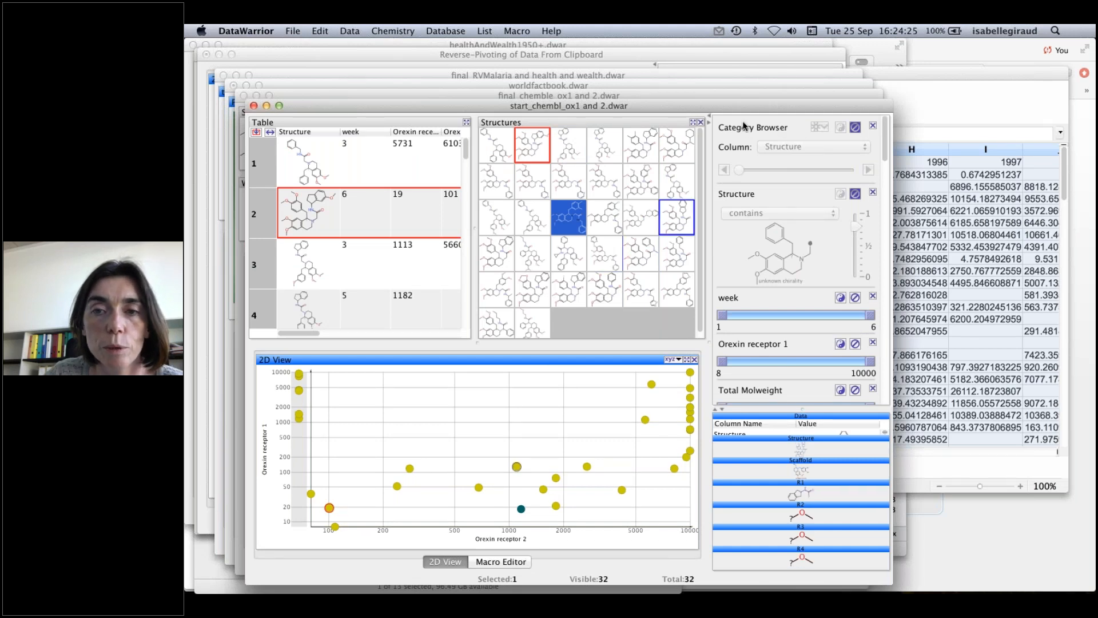
- Enable the Category Browser filter, set its column to week, and run its animation through the weeks
{"action": "left_click", "coordinate": [855, 127]}
{"action": "left_click", "coordinate": [815, 147]}
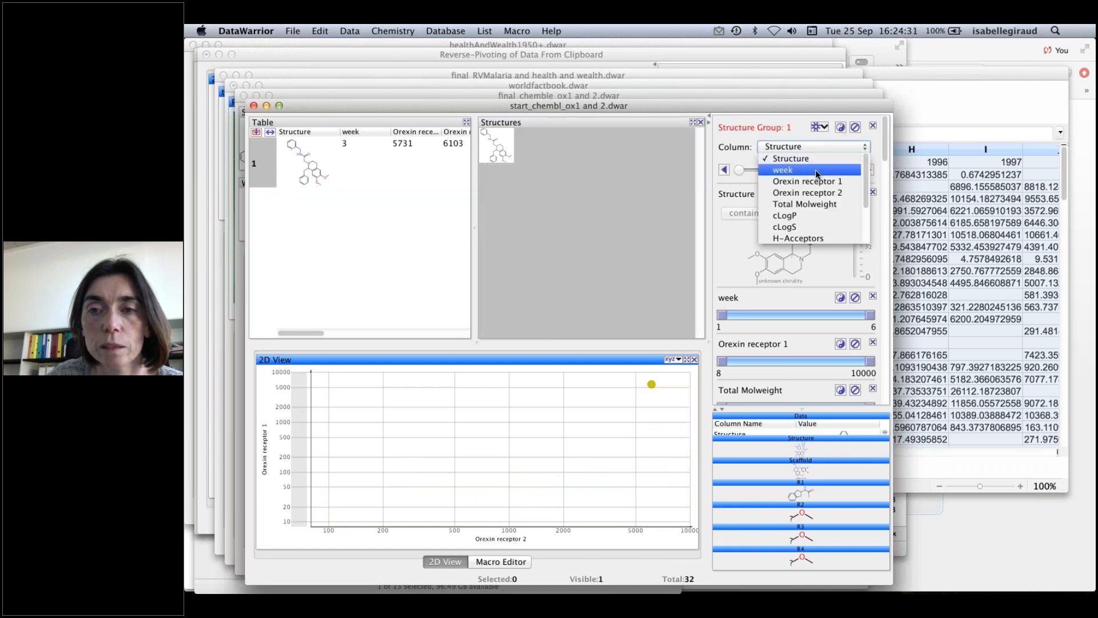
{"action": "left_click", "coordinate": [816, 170]}
{"action": "left_click", "coordinate": [820, 127]}
{"action": "left_click", "coordinate": [827, 143]}
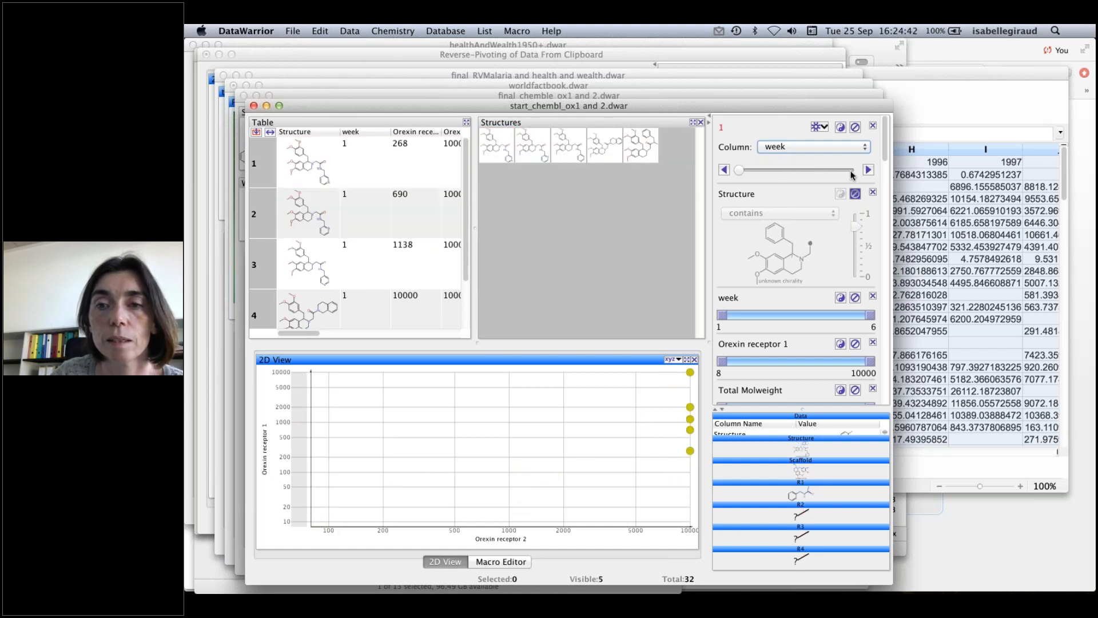
{"action": "left_click", "coordinate": [823, 127]}
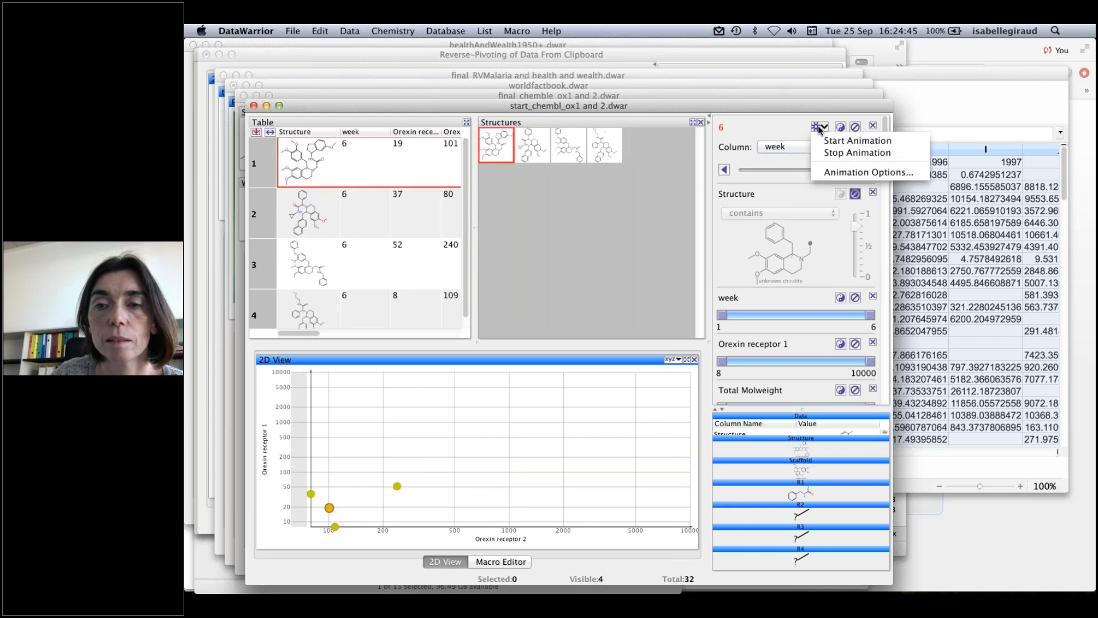
{"action": "left_click", "coordinate": [827, 142]}
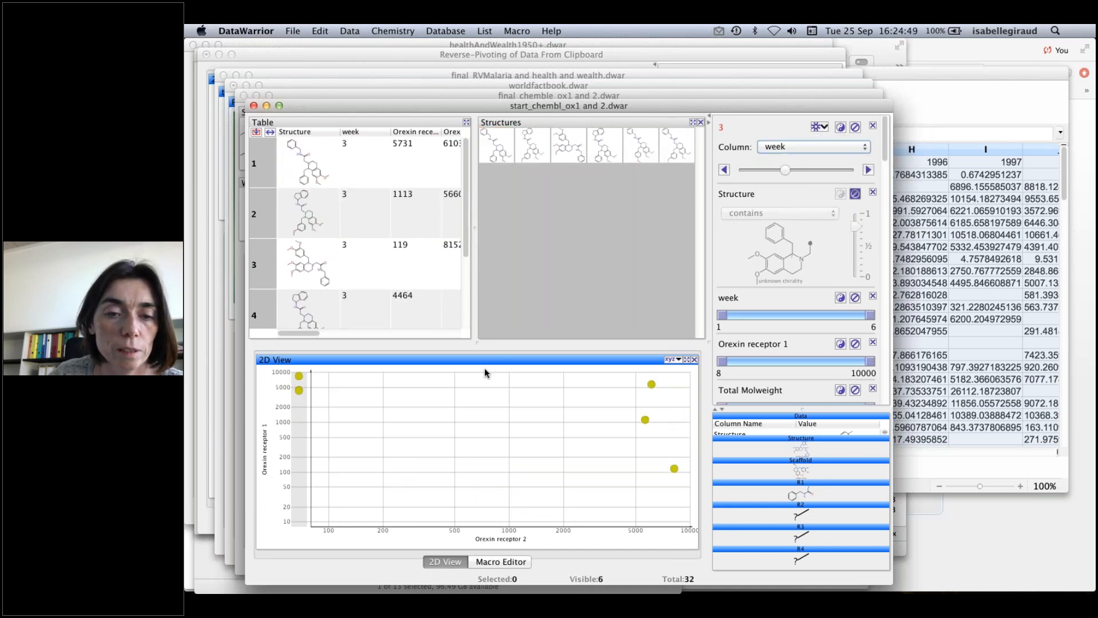
- Set "wikipedia orexin _crystallography.png" from the img folder as the background image of the 2D View
{"action": "right_click", "coordinate": [485, 373]}
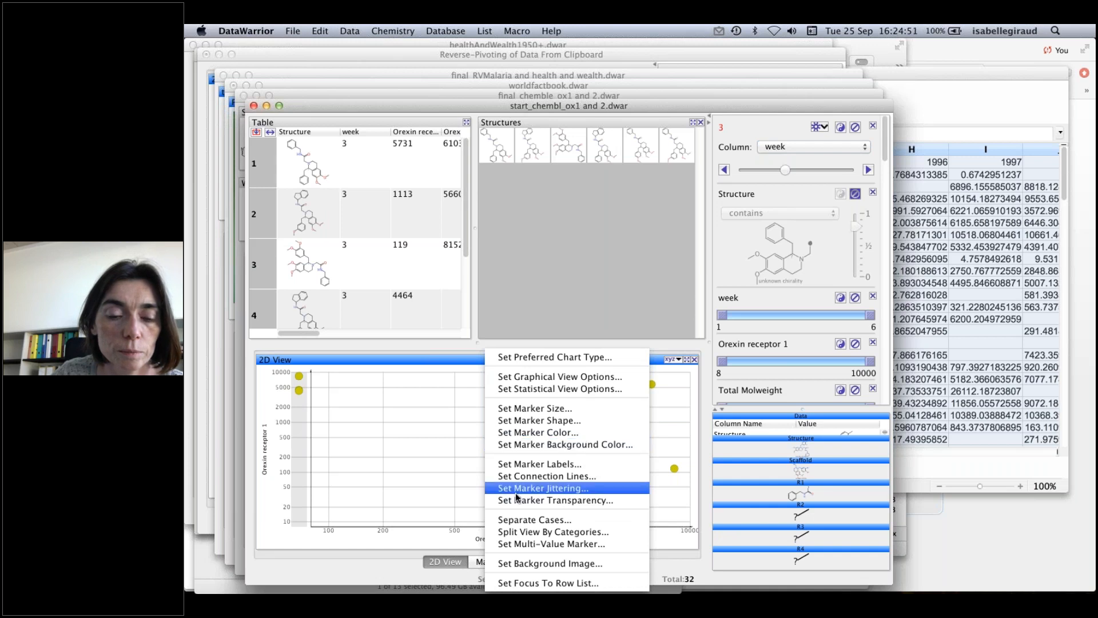
{"action": "left_click", "coordinate": [523, 563]}
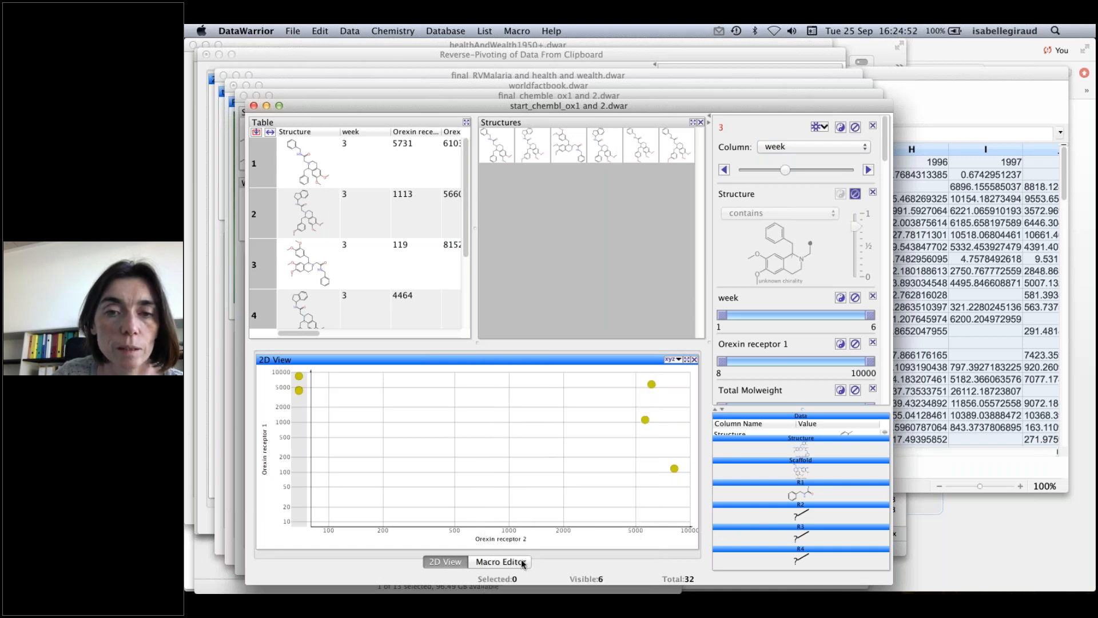
{"action": "left_click", "coordinate": [620, 240]}
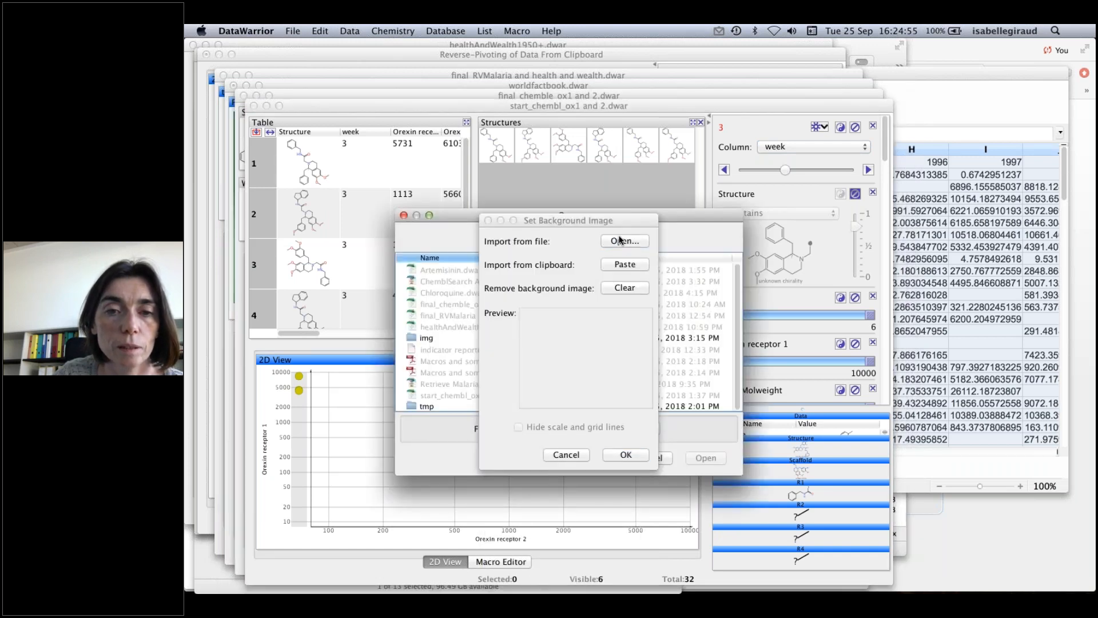
{"action": "left_click", "coordinate": [430, 338]}
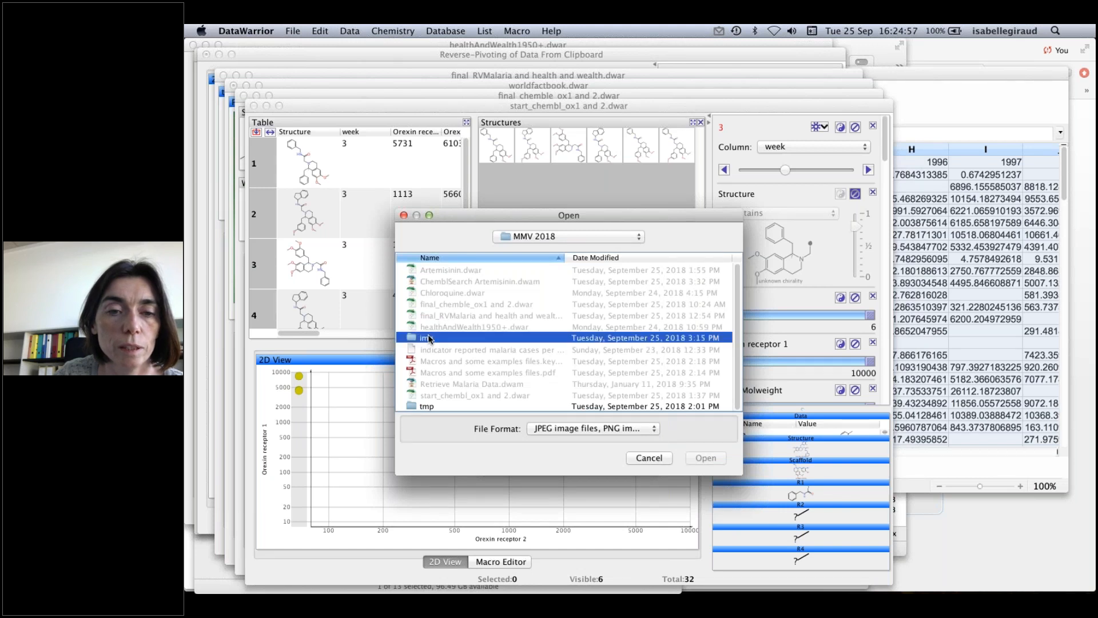
{"action": "double_click", "coordinate": [430, 337]}
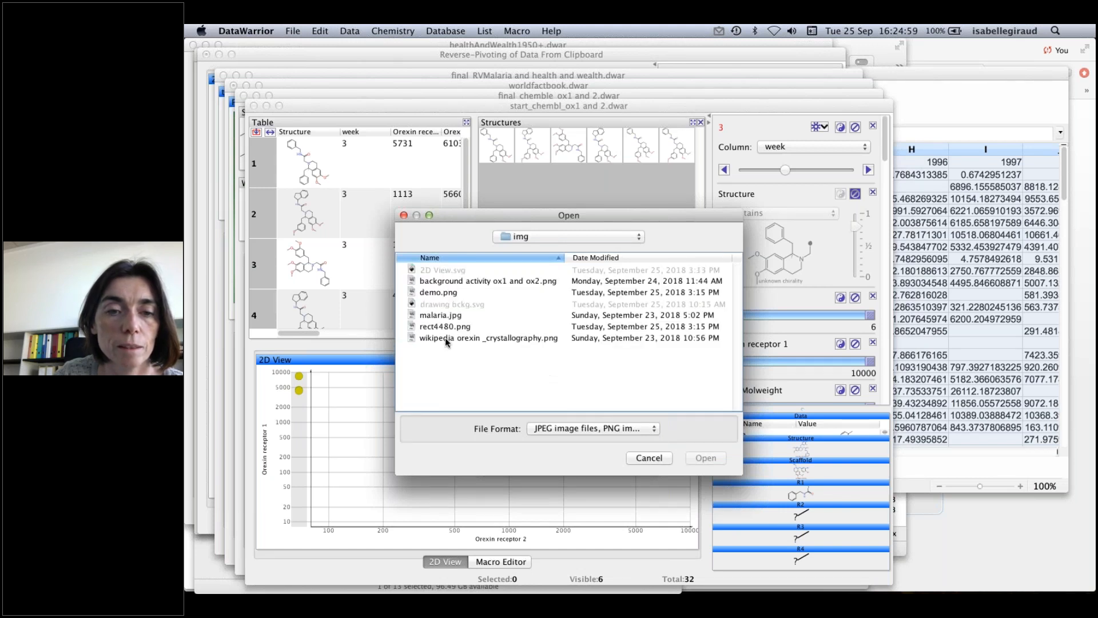
{"action": "left_click", "coordinate": [447, 339]}
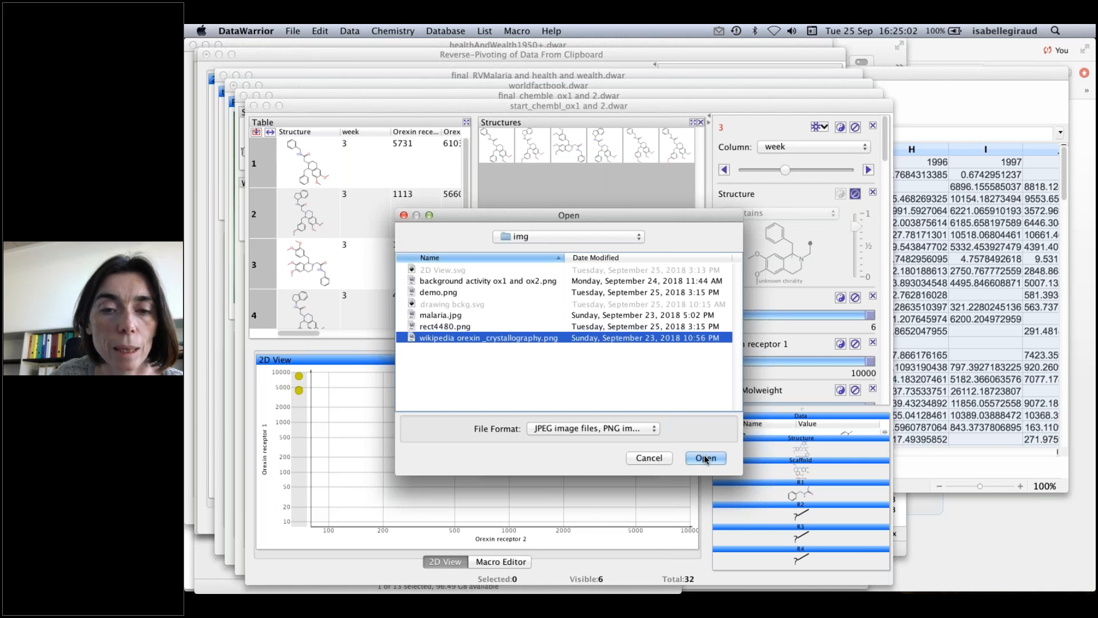
{"action": "left_click", "coordinate": [706, 458]}
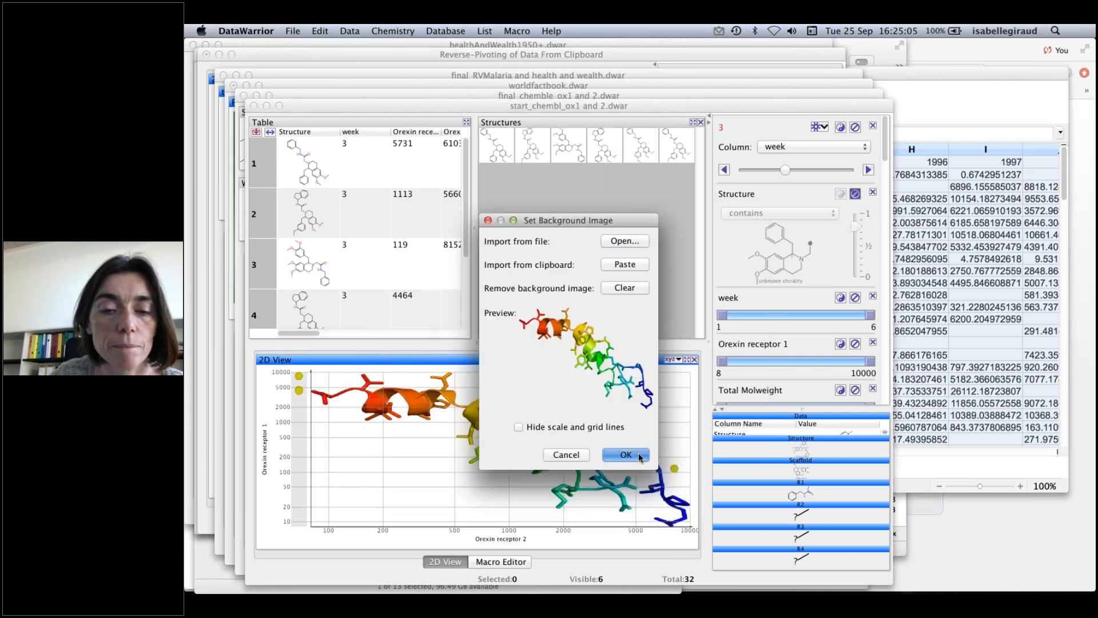
{"action": "left_click", "coordinate": [640, 456]}
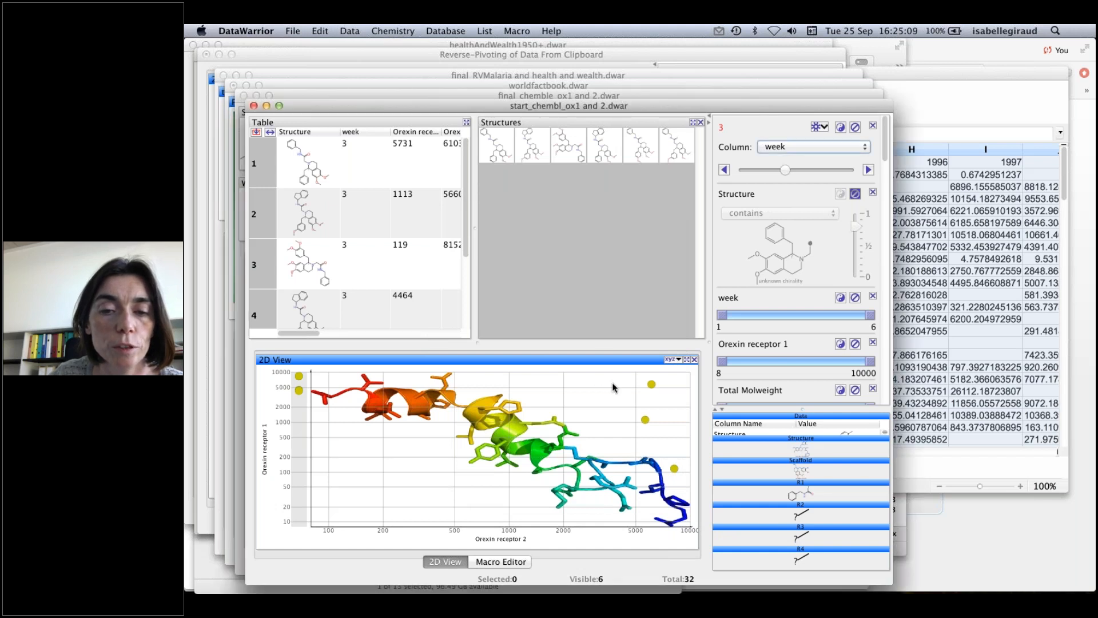
- In the 2D View's graphical options, try hiding all scales and set them back to both axes
{"action": "right_click", "coordinate": [583, 385]}
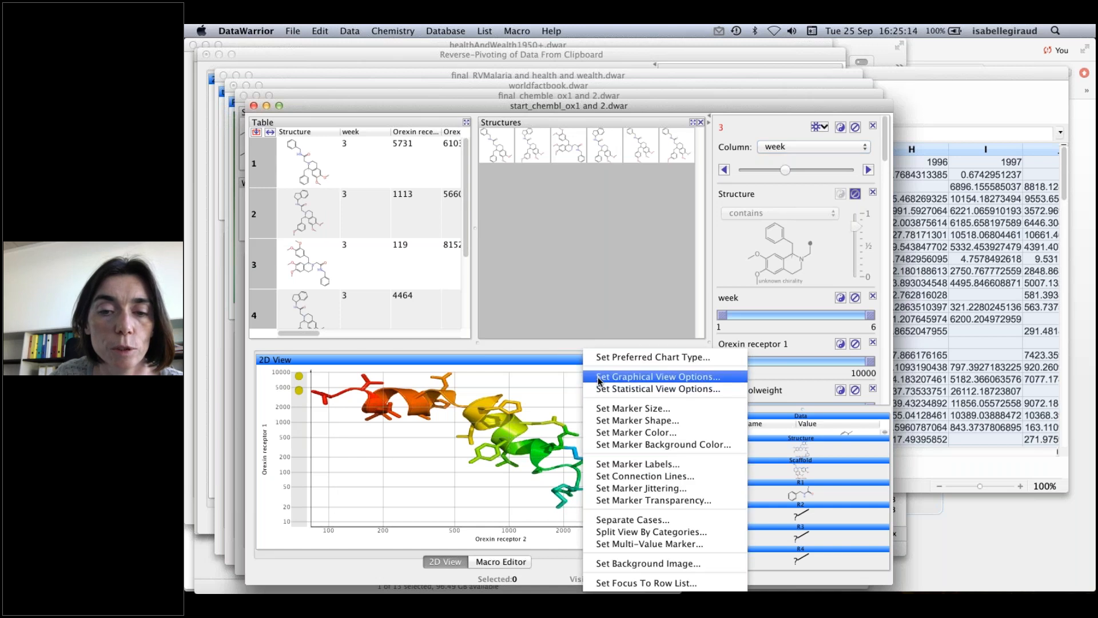
{"action": "left_click", "coordinate": [599, 377]}
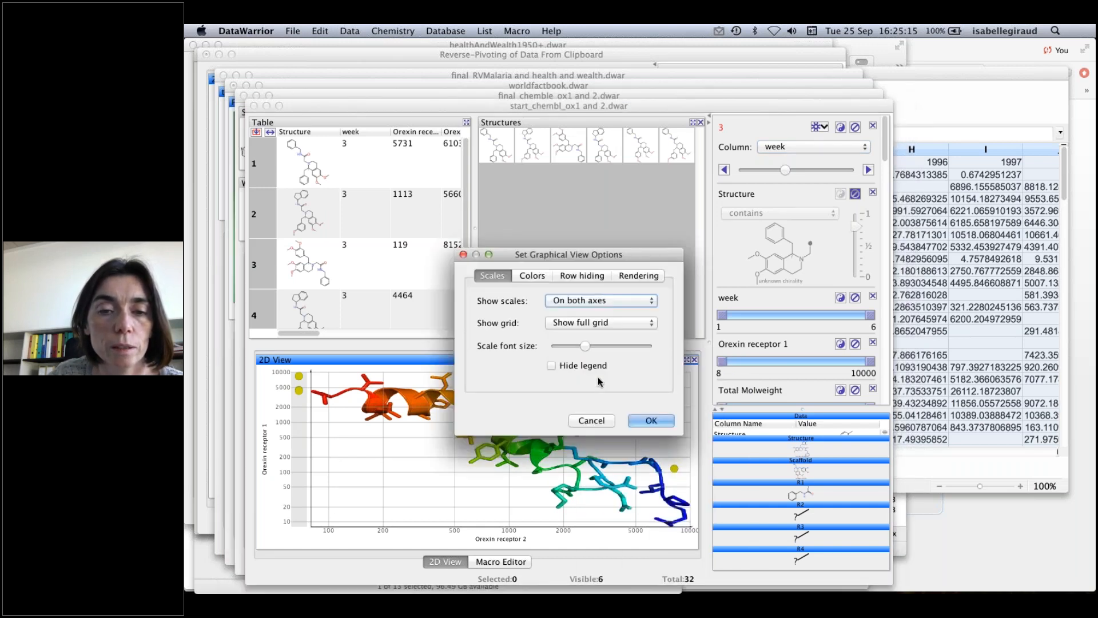
{"action": "left_click", "coordinate": [561, 302]}
{"action": "left_click", "coordinate": [563, 310]}
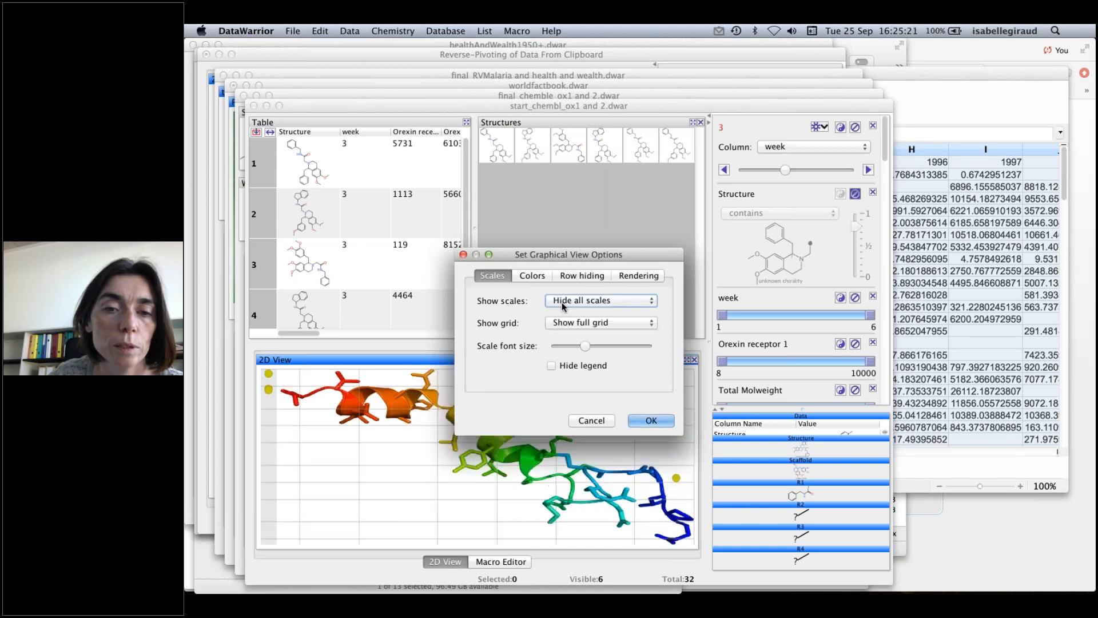
{"action": "left_click", "coordinate": [564, 302]}
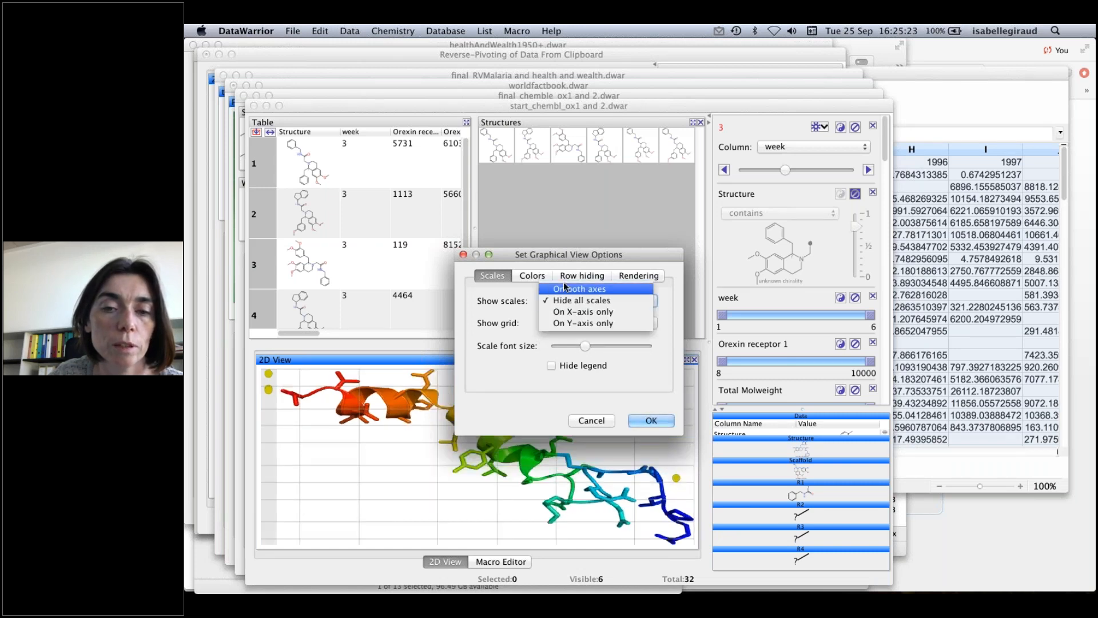
{"action": "left_click", "coordinate": [566, 286]}
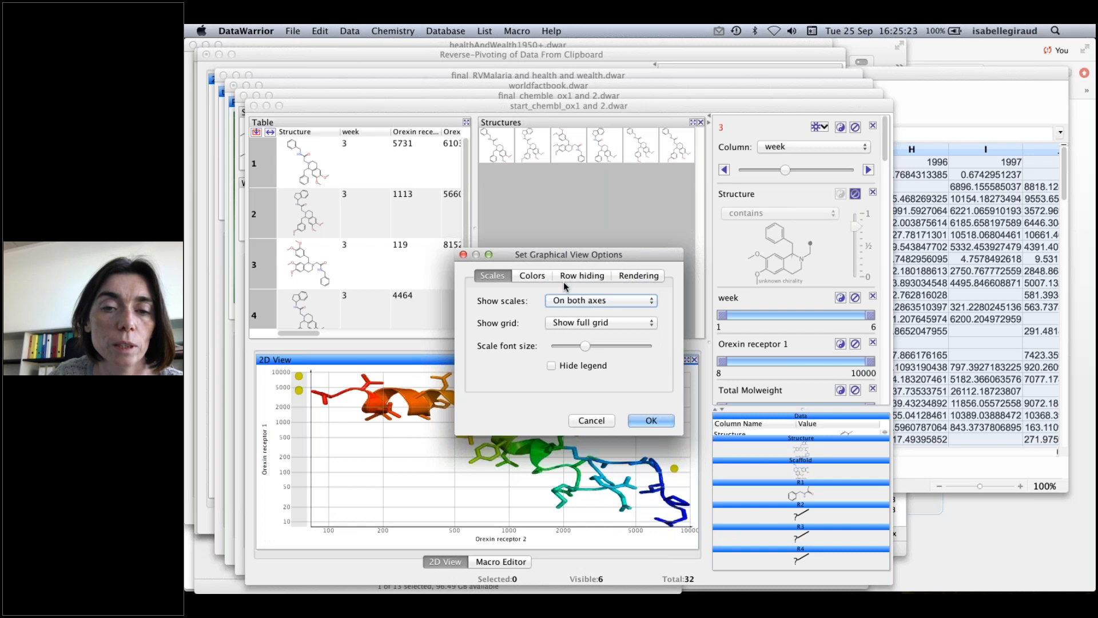
- Hide any grid in the 2D View and slightly reduce the scale font size
{"action": "left_click", "coordinate": [569, 321]}
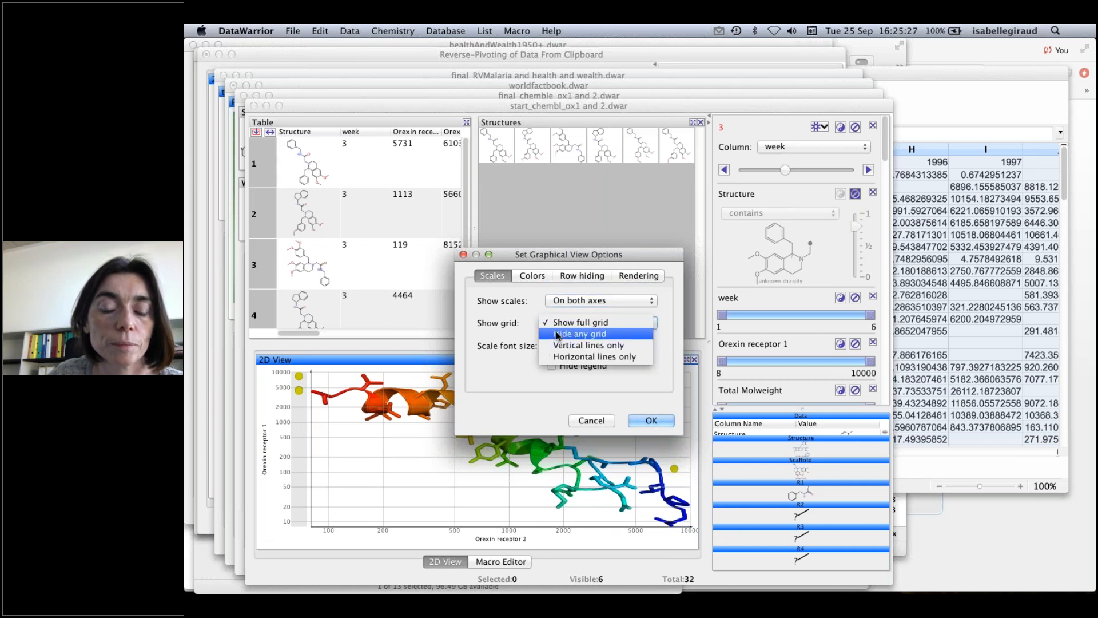
{"action": "left_click", "coordinate": [558, 335]}
{"action": "mouse_move", "coordinate": [584, 350]}
{"action": "left_mouse_down"}
{"action": "mouse_move", "coordinate": [606, 350]}
{"action": "mouse_move", "coordinate": [584, 353]}
{"action": "left_mouse_up"}
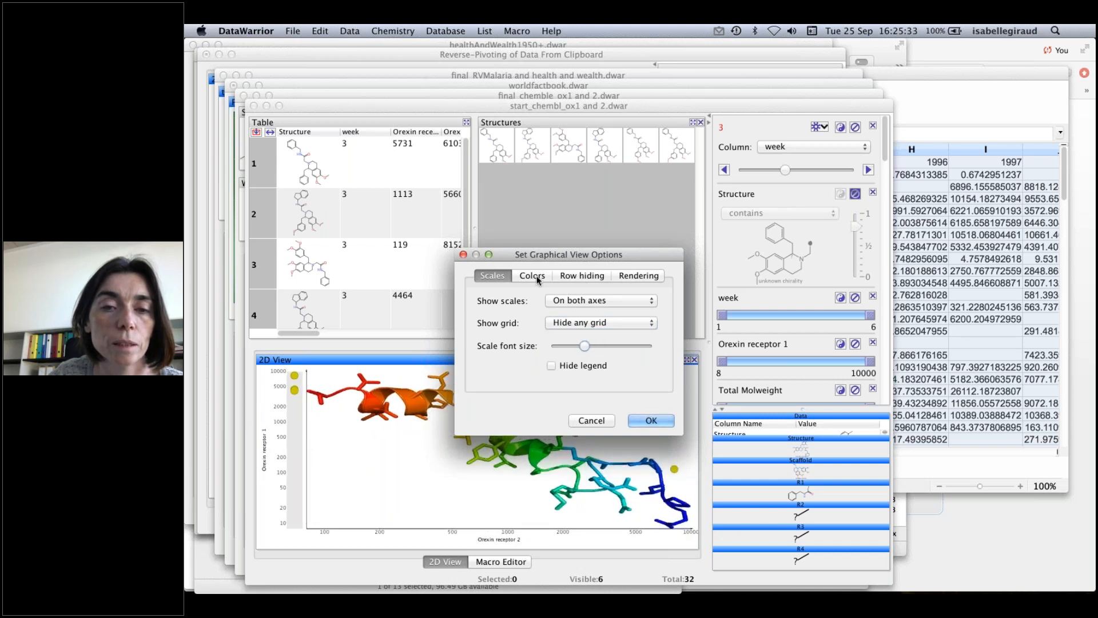
- Change the 2D View's default marker color to a light violet-blue and apply the graphical options
{"action": "left_click", "coordinate": [538, 279]}
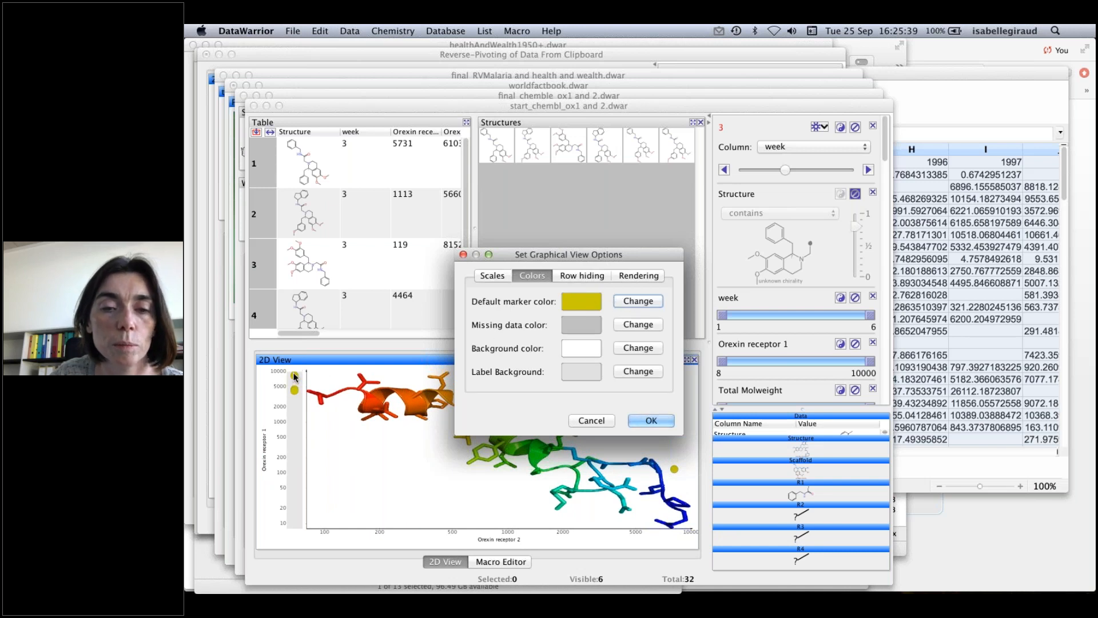
{"action": "left_click", "coordinate": [638, 301]}
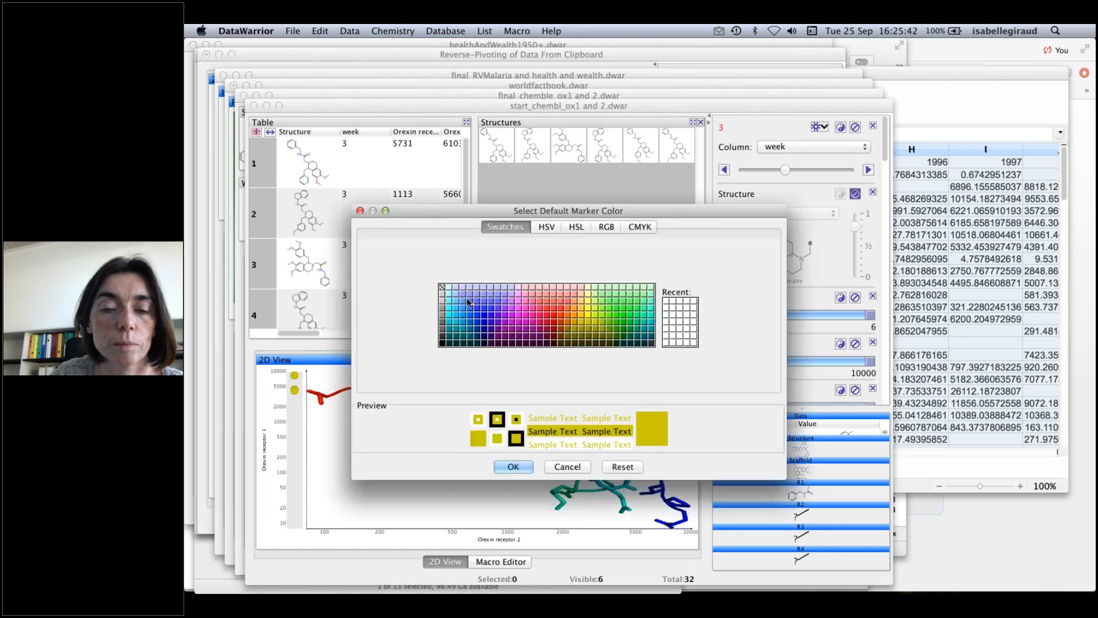
{"action": "left_click", "coordinate": [468, 302]}
{"action": "left_click", "coordinate": [521, 467]}
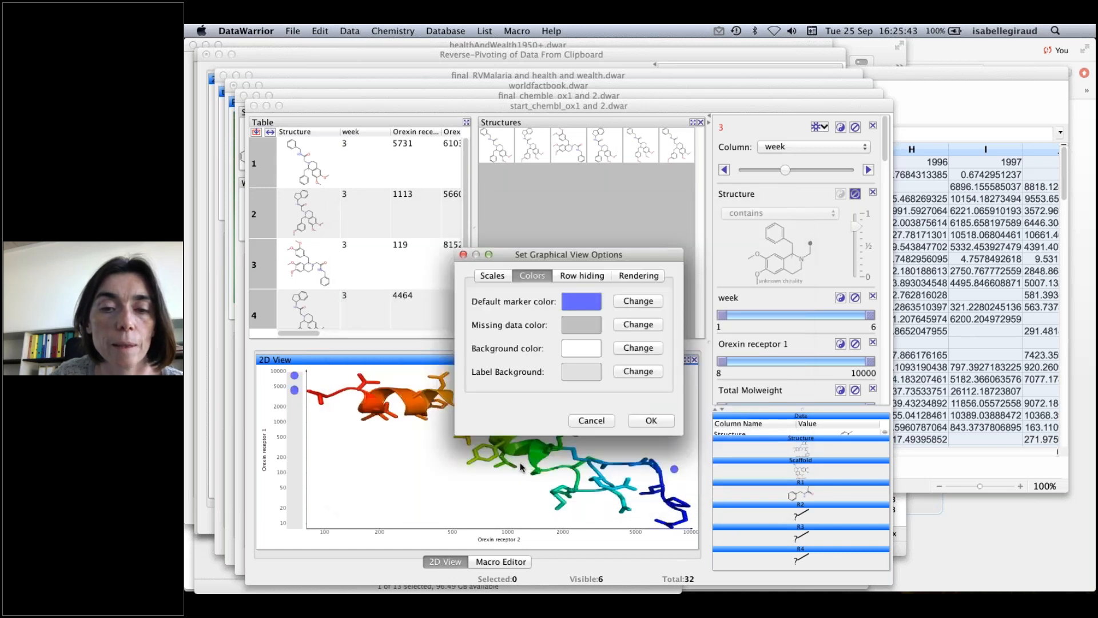
{"action": "left_click", "coordinate": [652, 421]}
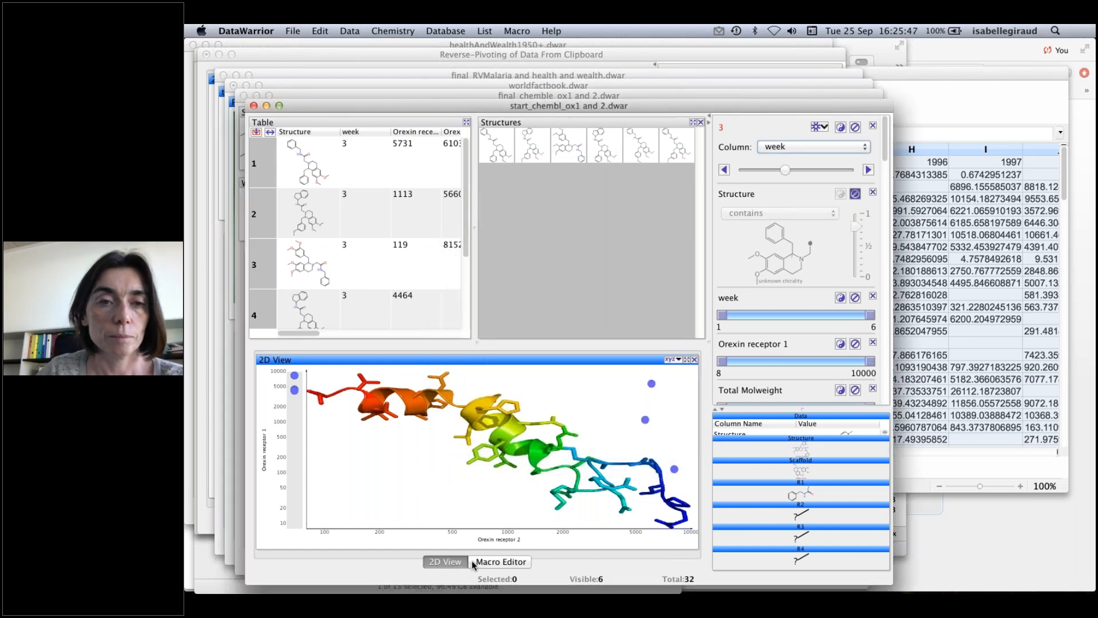
{"action": "left_click_drag", "start_coordinate": [308, 332], "coordinate": [452, 328]}
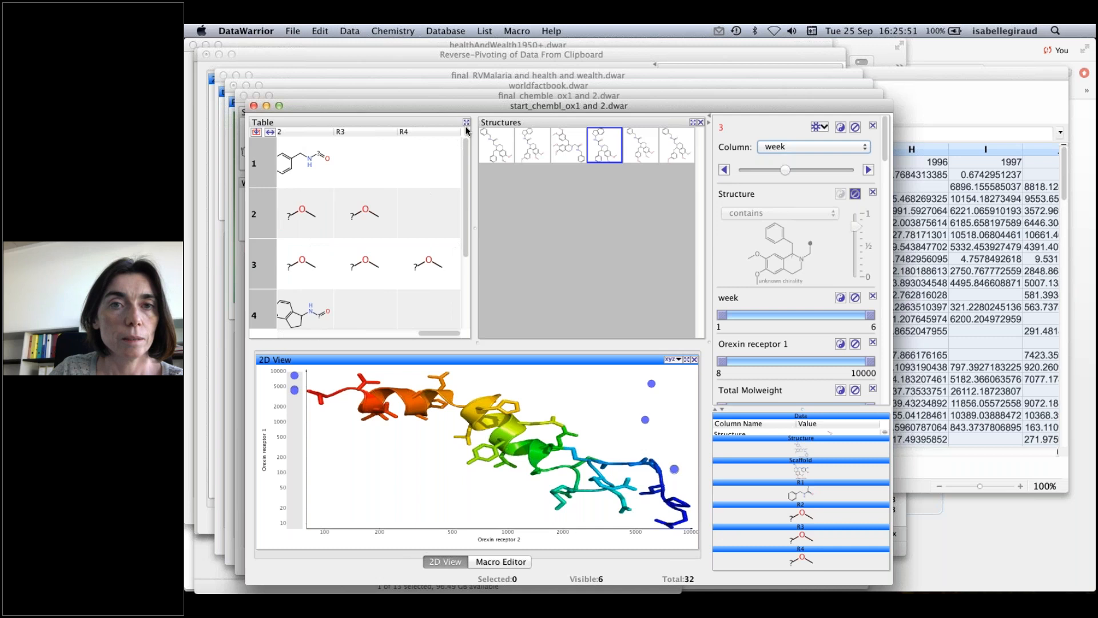
{"action": "left_click", "coordinate": [517, 31]}
{"action": "mouse_move", "coordinate": [524, 122]}
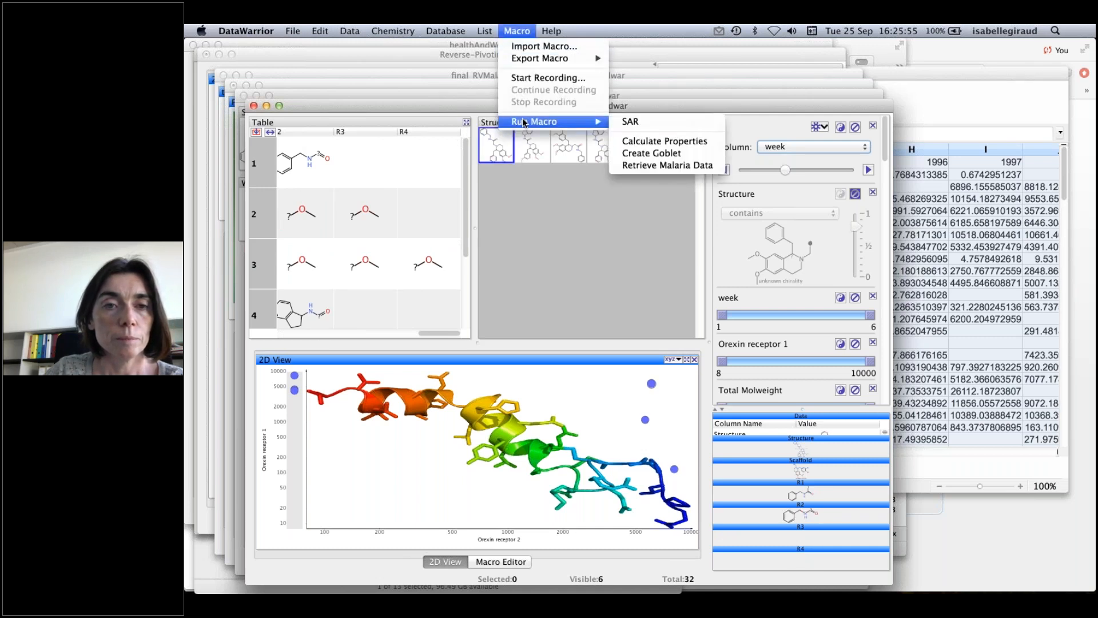
{"action": "left_click", "coordinate": [417, 167]}
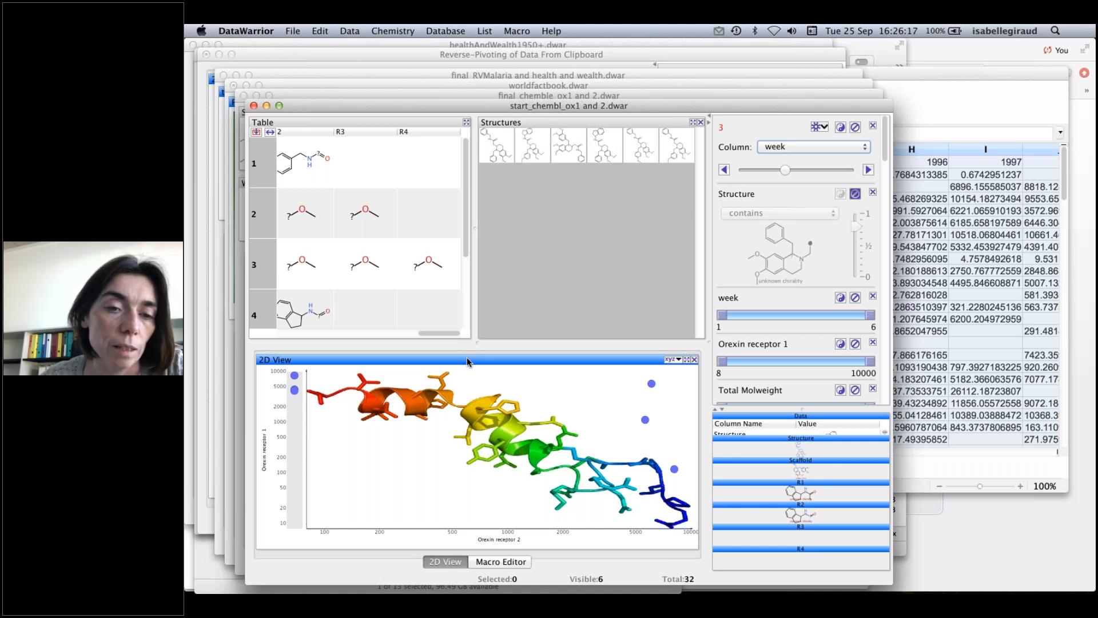
- Start copying the 2D View as an image and choose to save it as an SVG-file
{"action": "right_click", "coordinate": [468, 362]}
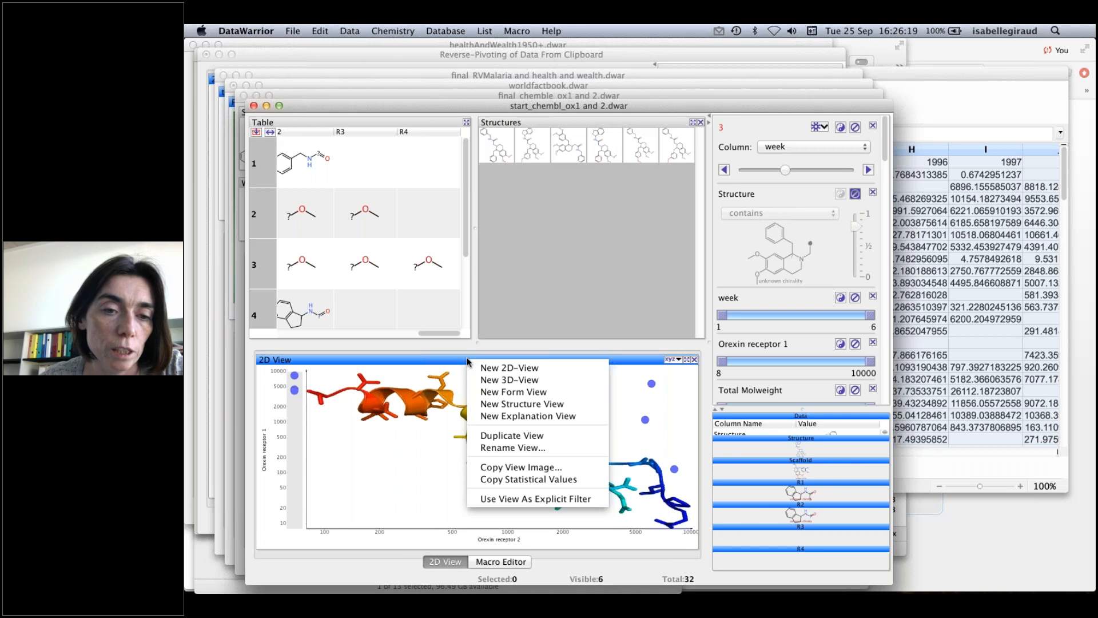
{"action": "key", "text": "Escape"}
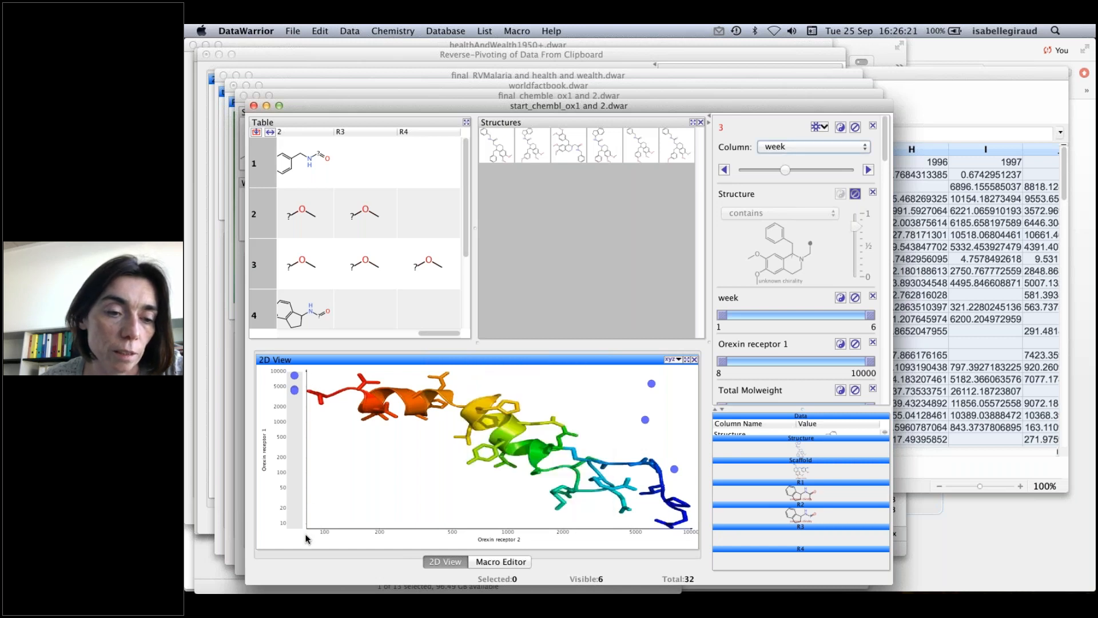
{"action": "right_click", "coordinate": [551, 362]}
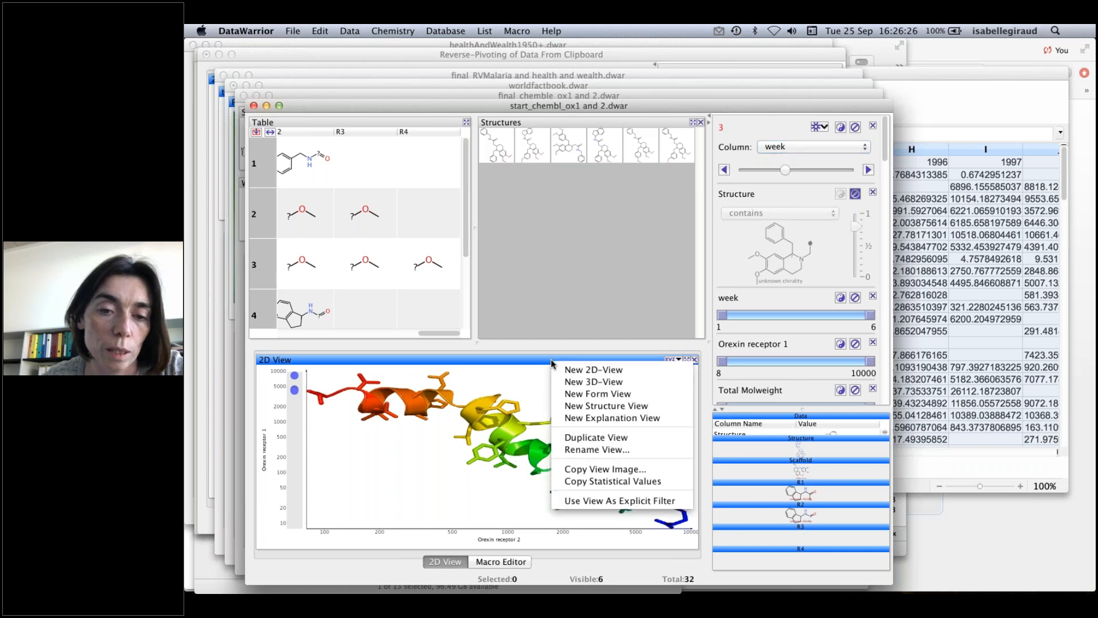
{"action": "left_click", "coordinate": [579, 470]}
{"action": "left_click", "coordinate": [484, 370]}
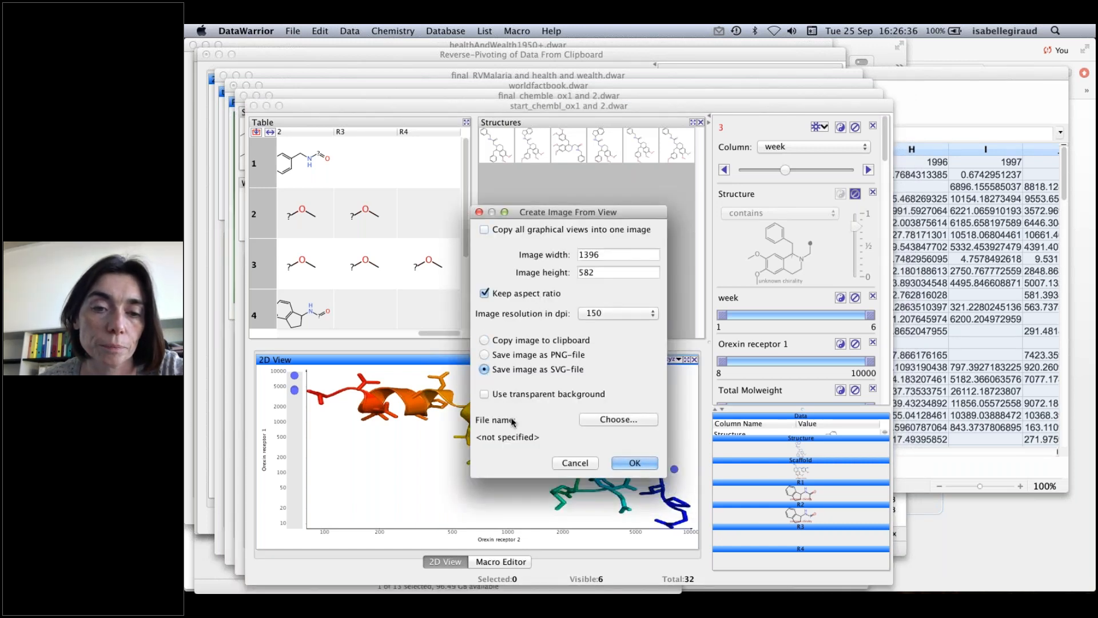
- Name the image file 2D View.svg in the img folder, replace the existing file, and create the image
{"action": "left_click", "coordinate": [612, 421]}
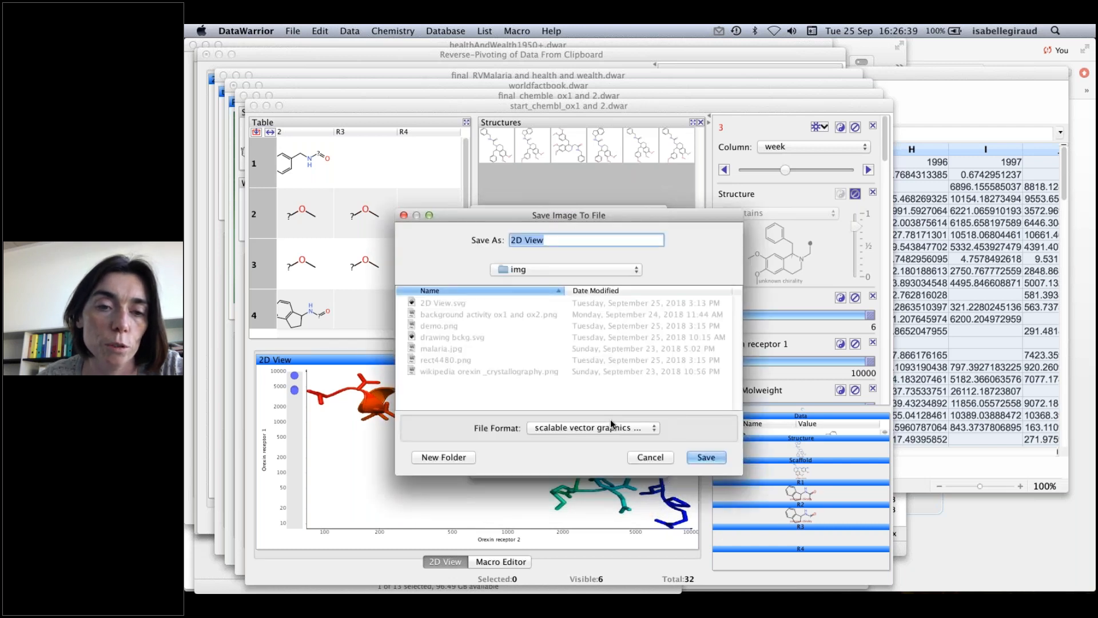
{"action": "left_click", "coordinate": [453, 304]}
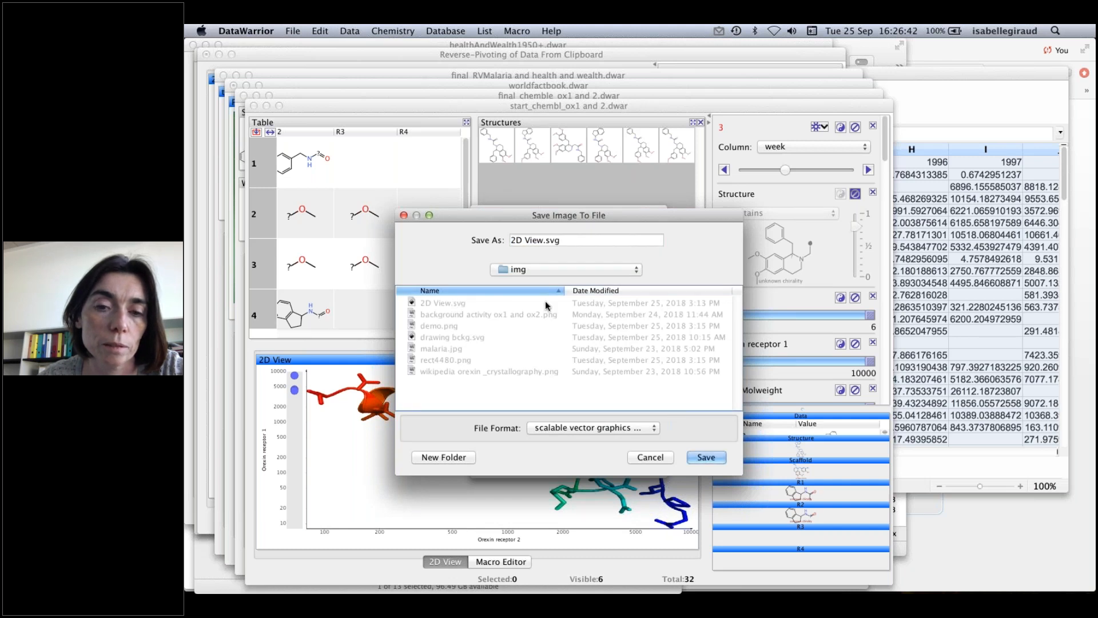
{"action": "left_click", "coordinate": [706, 457]}
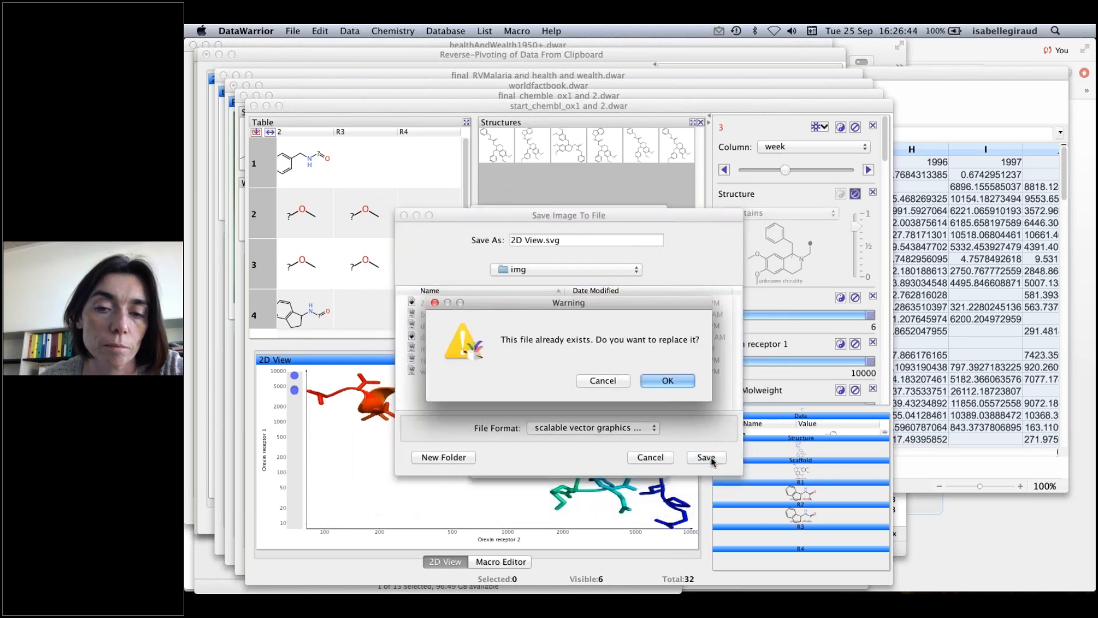
{"action": "left_click", "coordinate": [655, 382]}
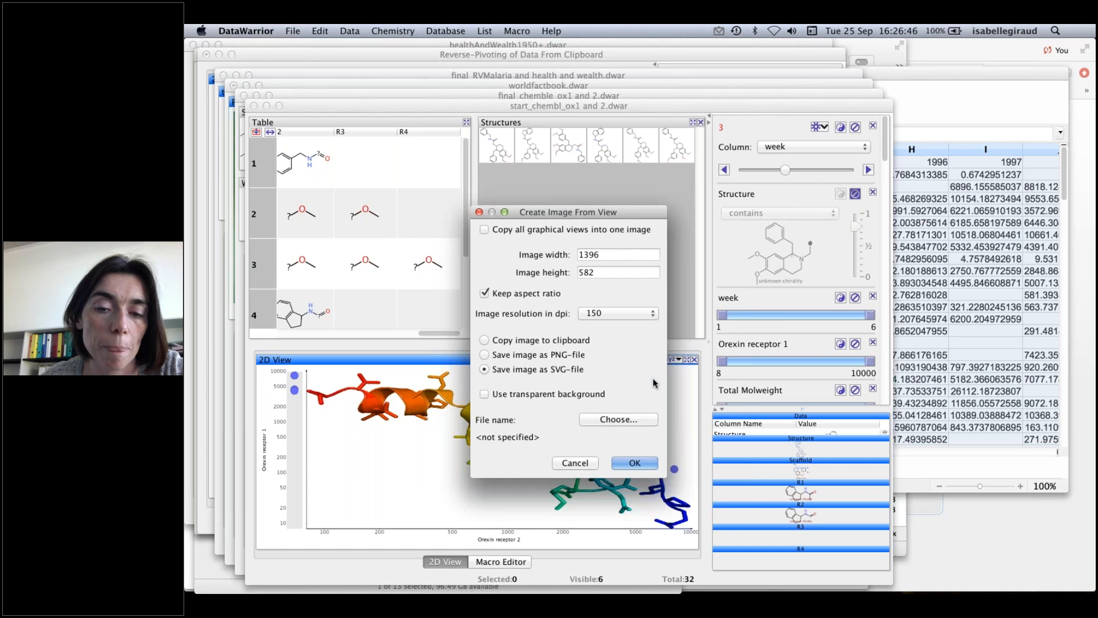
{"action": "left_click", "coordinate": [635, 462]}
- Switch to Finder and open 2D View.svg from the MMV 2018 img folder in Inkscape
{"action": "key", "text": "super+Tab"}
{"action": "key", "text": "super+Tab"}
{"action": "key", "text": "super+Tab"}
{"action": "key", "text": "super+Tab"}
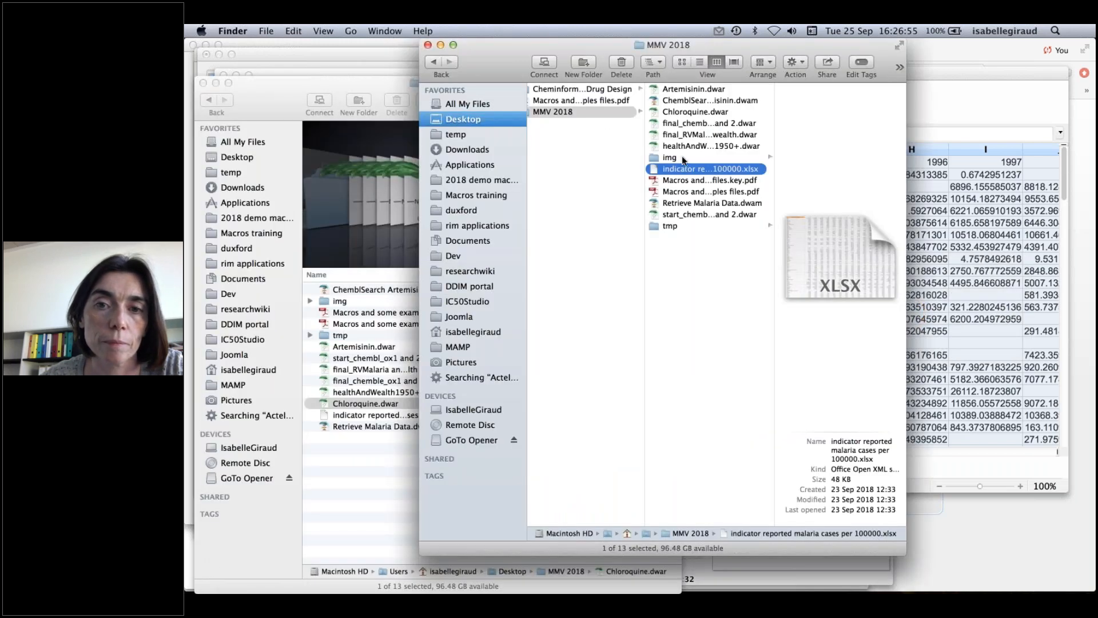
{"action": "right_click", "coordinate": [665, 158]}
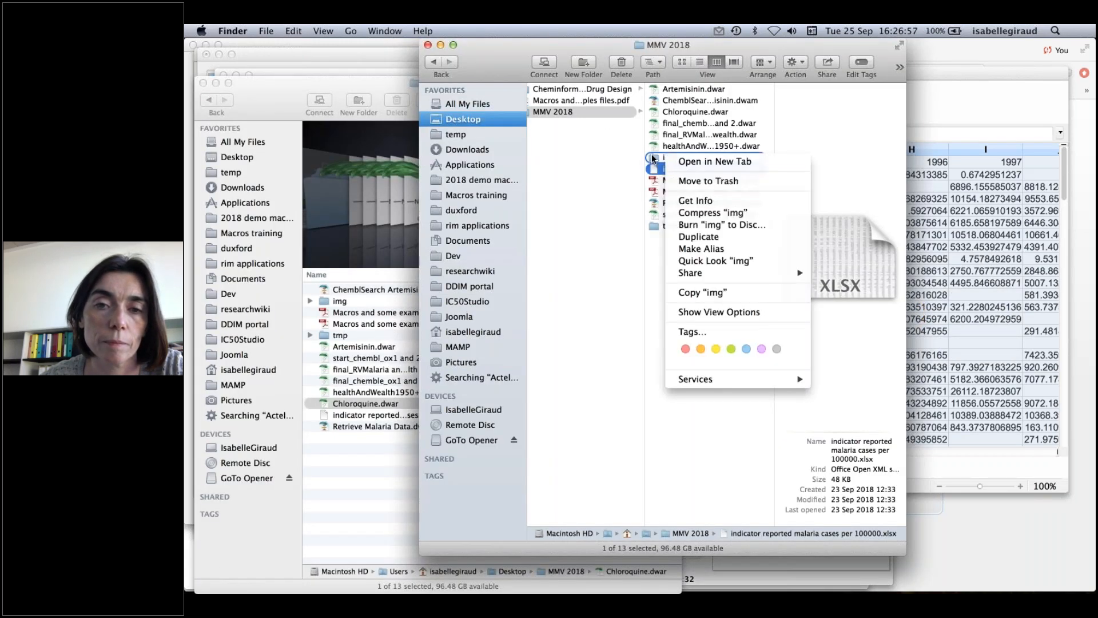
{"action": "left_click", "coordinate": [653, 158]}
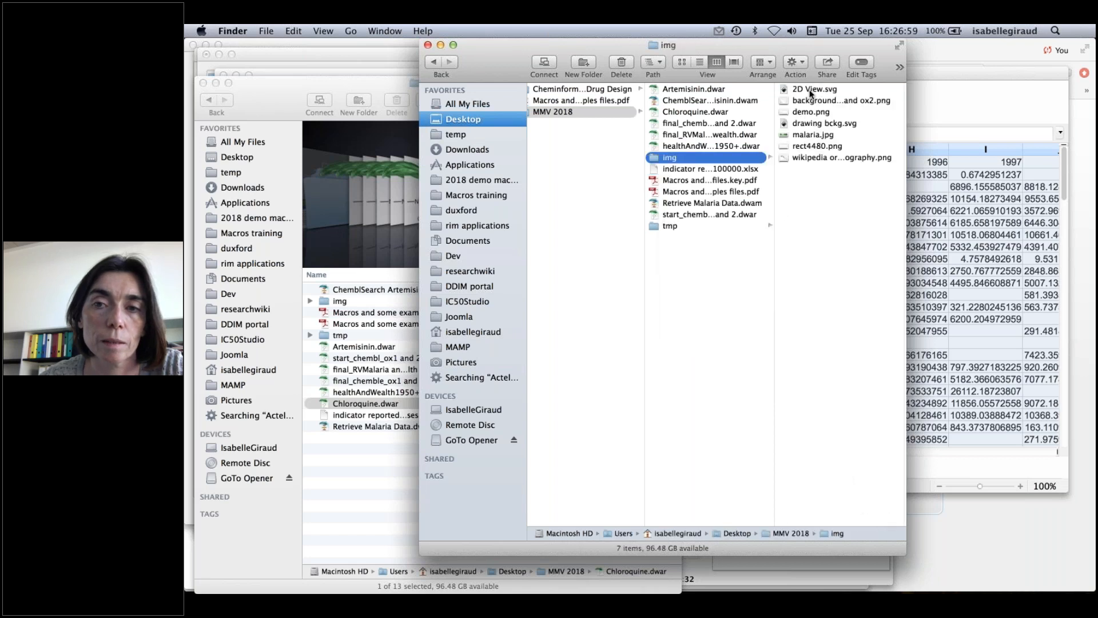
{"action": "left_click", "coordinate": [811, 90]}
{"action": "double_click", "coordinate": [809, 89]}
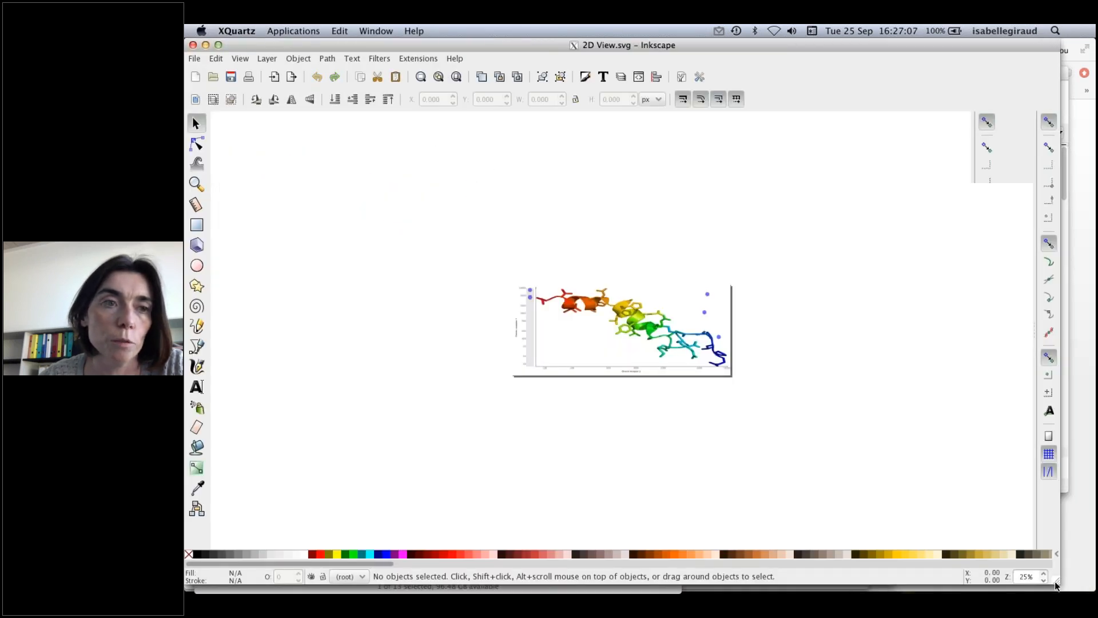
- Draw a rectangle about 1224 by 503 px over the whole plot area and fill it with red
{"action": "left_click", "coordinate": [196, 184]}
{"action": "left_click", "coordinate": [515, 281], "text": "shift"}
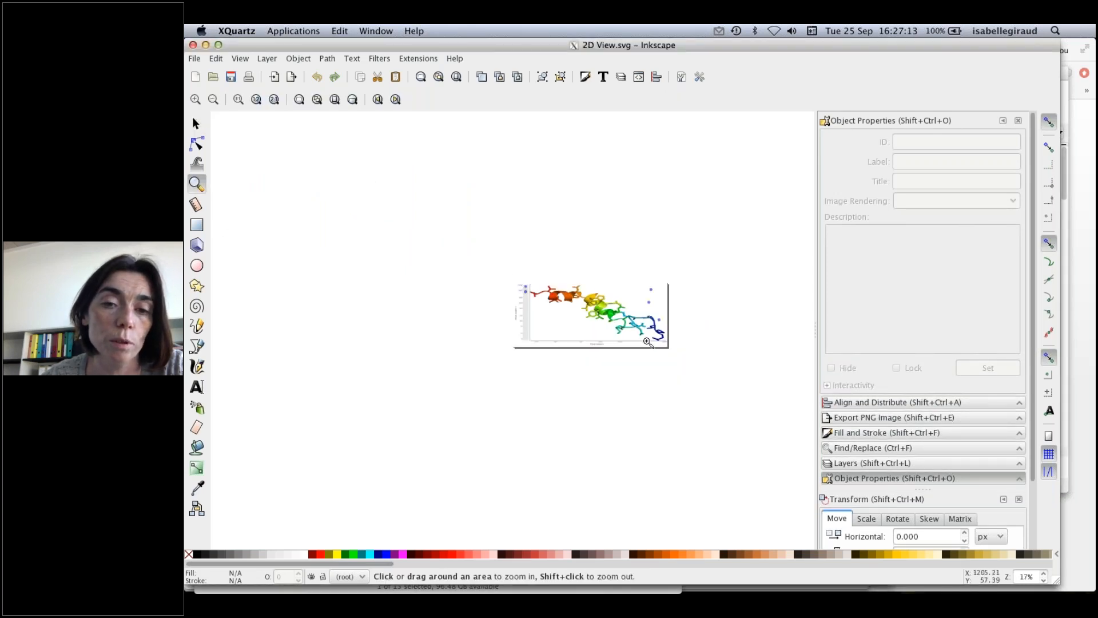
{"action": "left_click", "coordinate": [439, 77]}
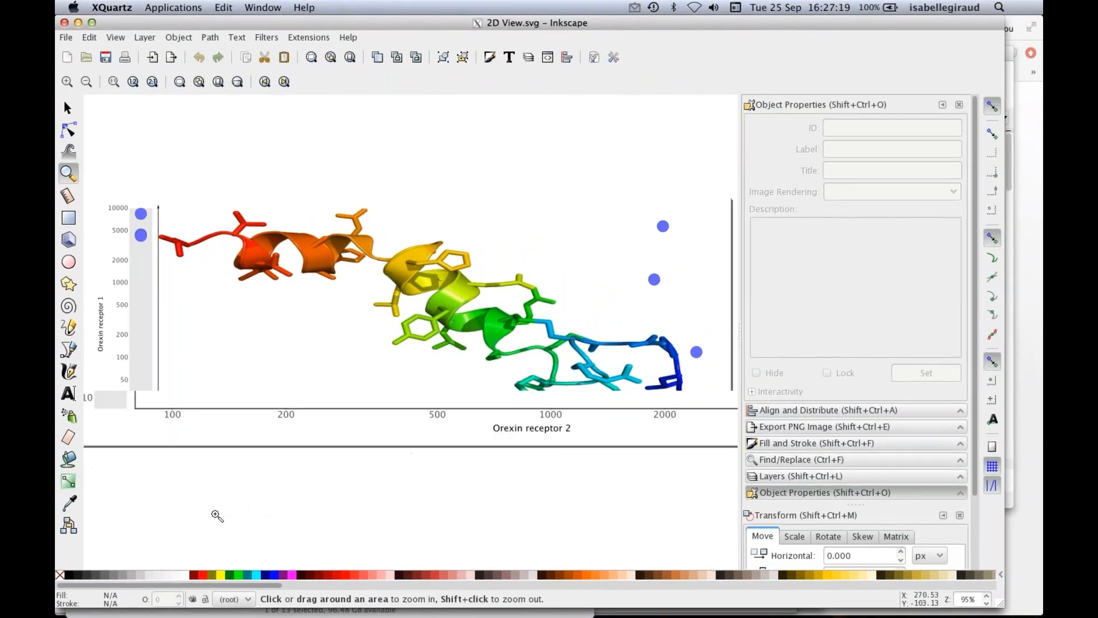
{"action": "left_click", "coordinate": [217, 516]}
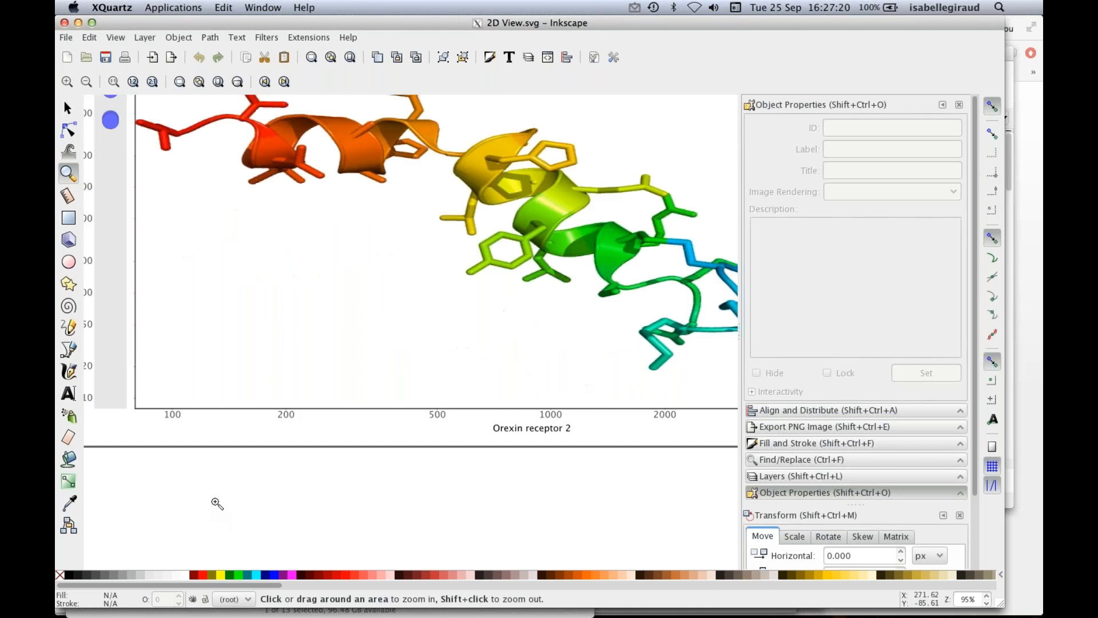
{"action": "left_click", "coordinate": [331, 59]}
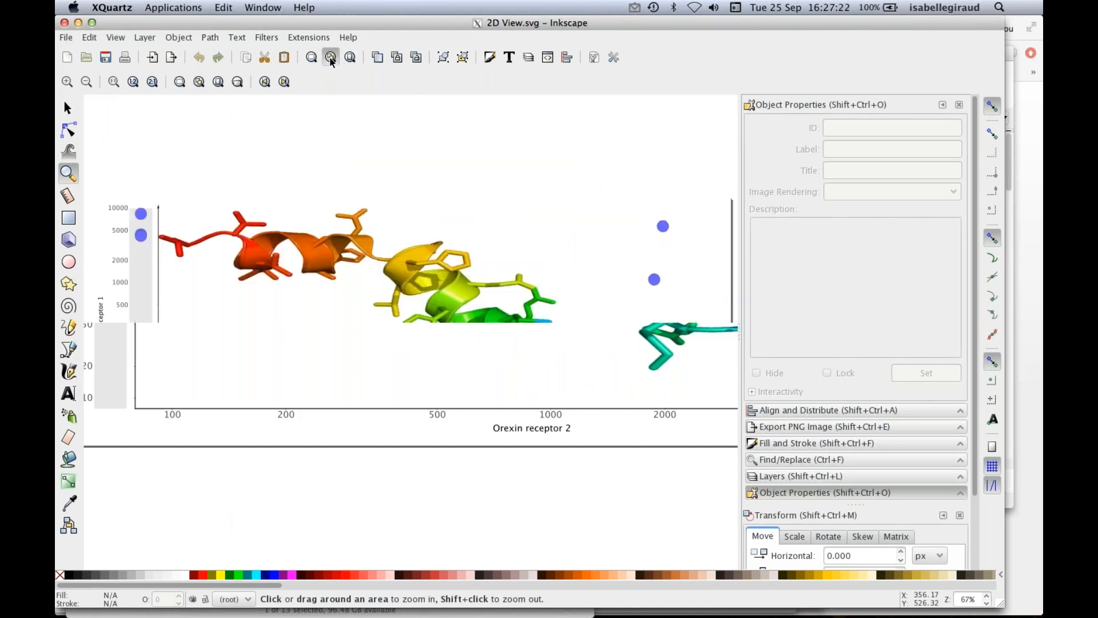
{"action": "left_click", "coordinate": [70, 108]}
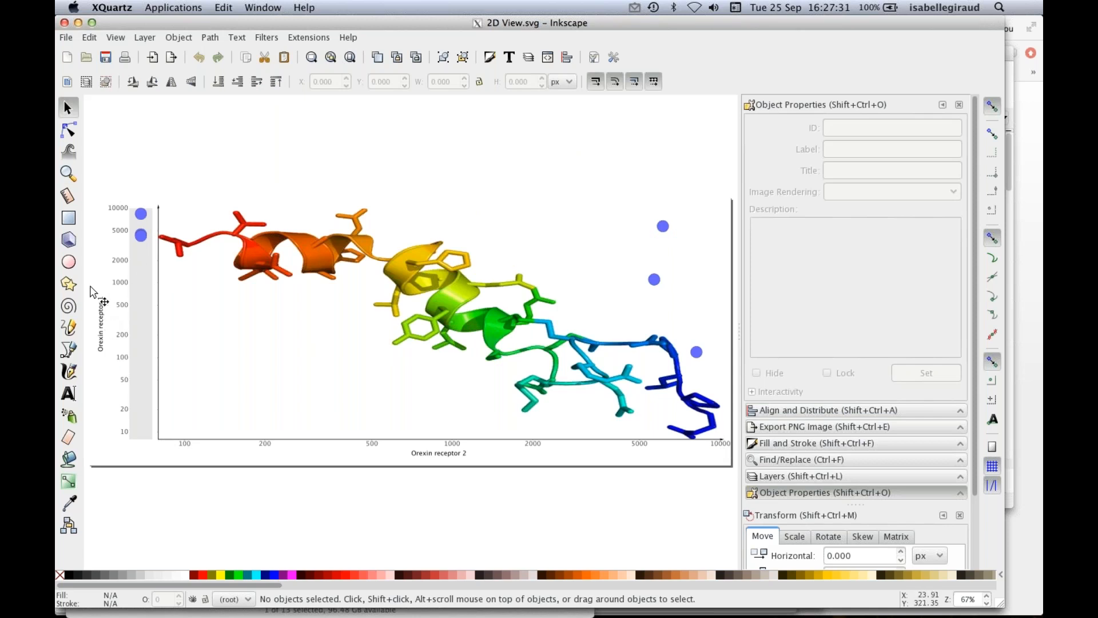
{"action": "left_click", "coordinate": [69, 224]}
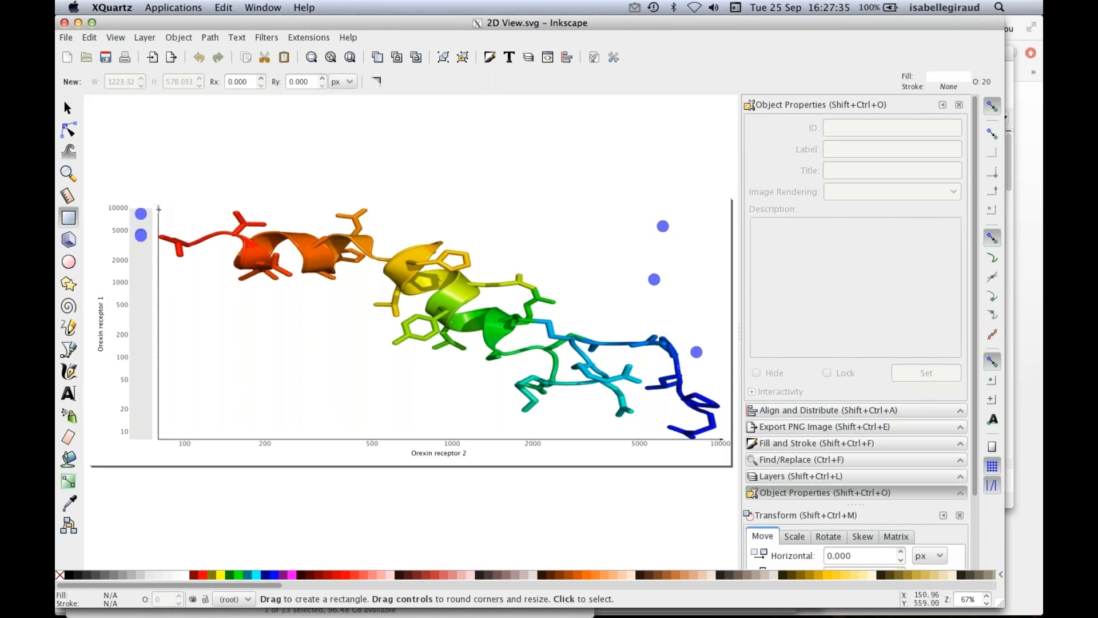
{"action": "mouse_move", "coordinate": [183, 218]}
{"action": "left_mouse_down"}
{"action": "mouse_move", "coordinate": [493, 370]}
{"action": "mouse_move", "coordinate": [721, 439]}
{"action": "left_mouse_up"}
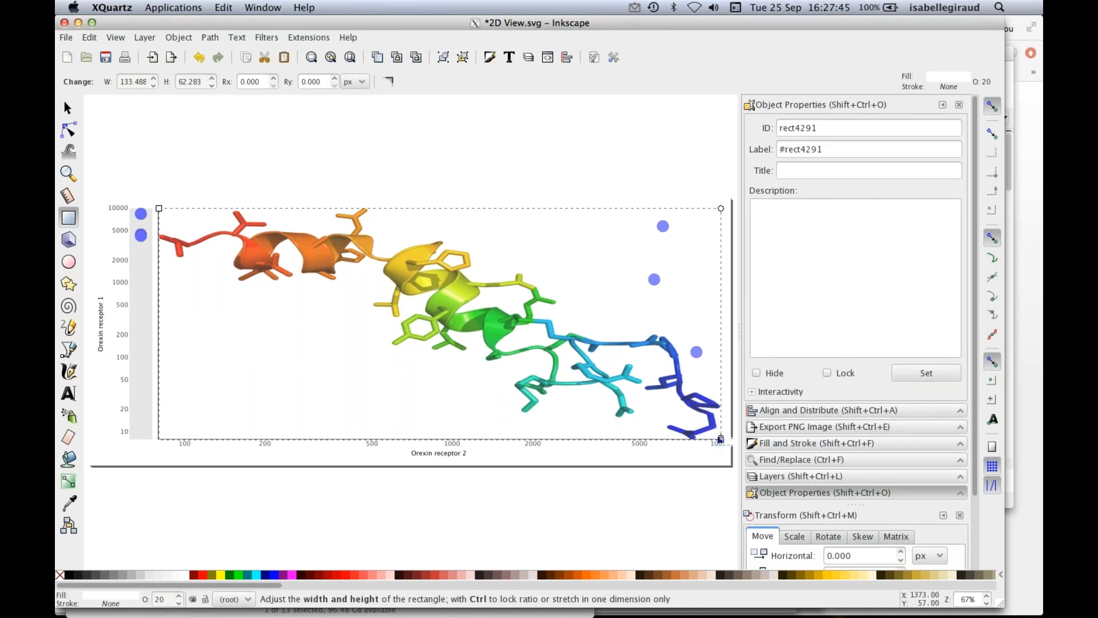
{"action": "left_click", "coordinate": [359, 575]}
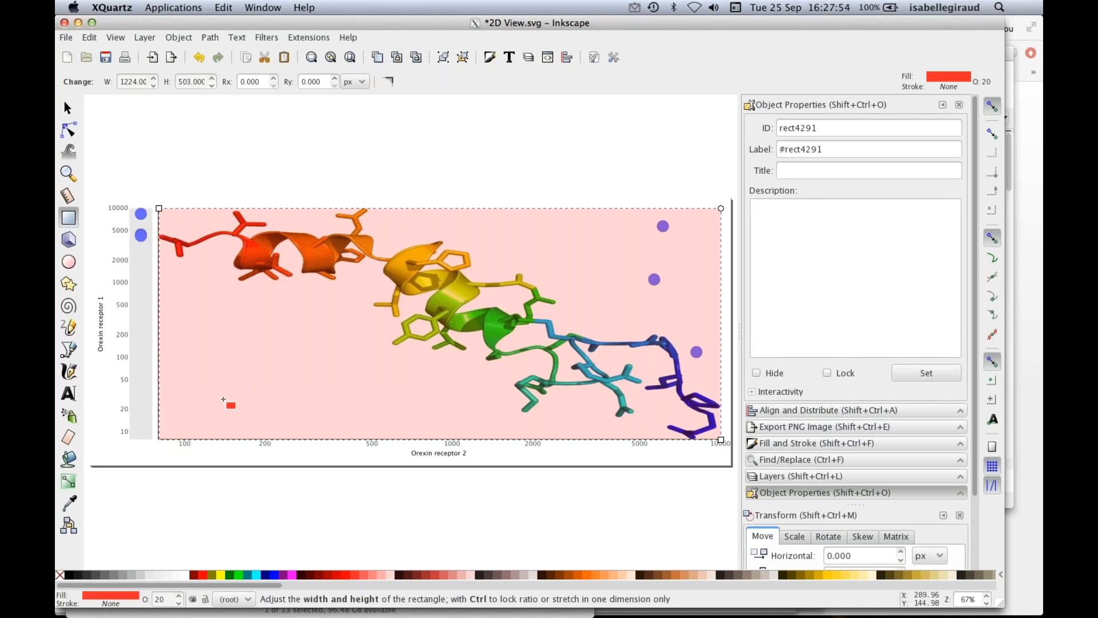
- Try a red ellipse about 126 by 339 px around the plot's origin and delete it
{"action": "key", "text": "e"}
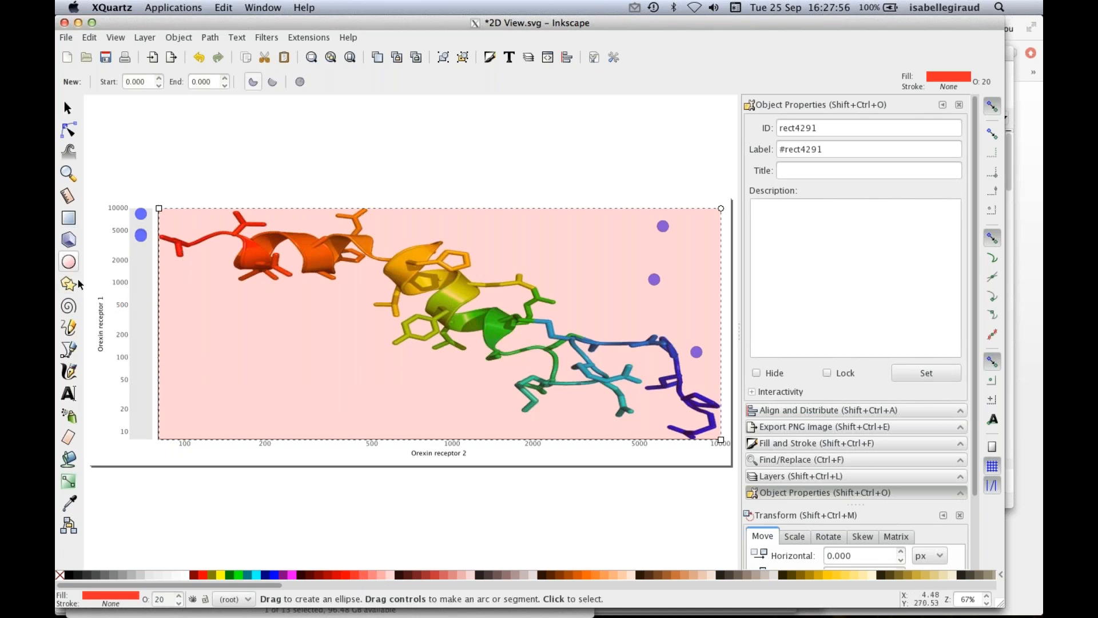
{"action": "left_click_drag", "start_coordinate": [158, 363], "coordinate": [229, 519]}
{"action": "left_click", "coordinate": [68, 109]}
{"action": "left_click_drag", "start_coordinate": [170, 422], "coordinate": [142, 414]}
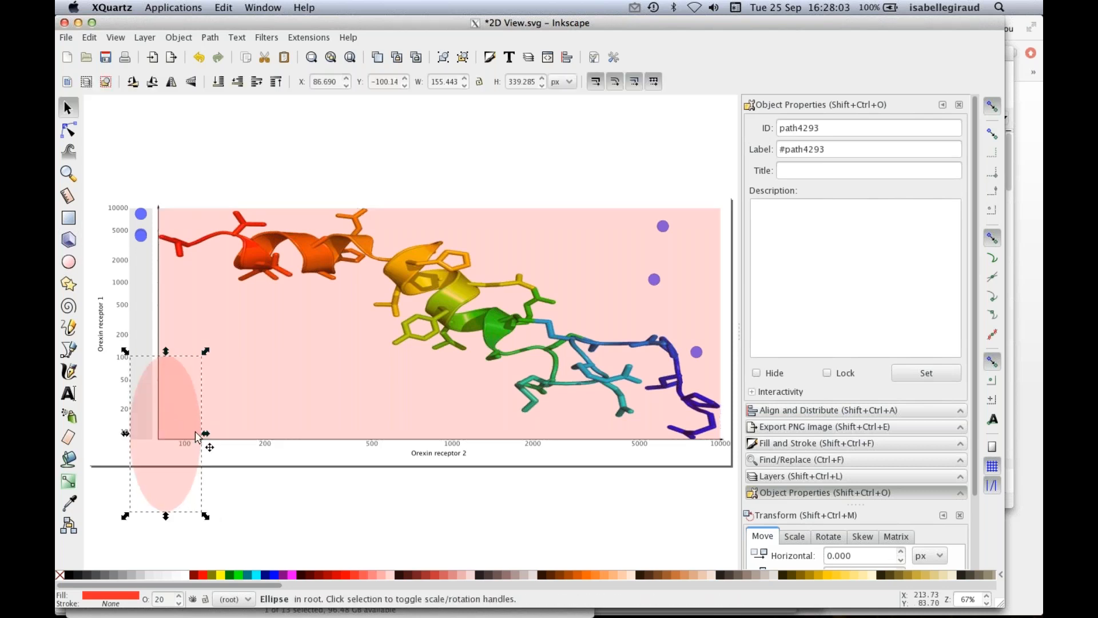
{"action": "left_click_drag", "start_coordinate": [204, 433], "coordinate": [189, 433]}
{"action": "key", "text": "Escape"}
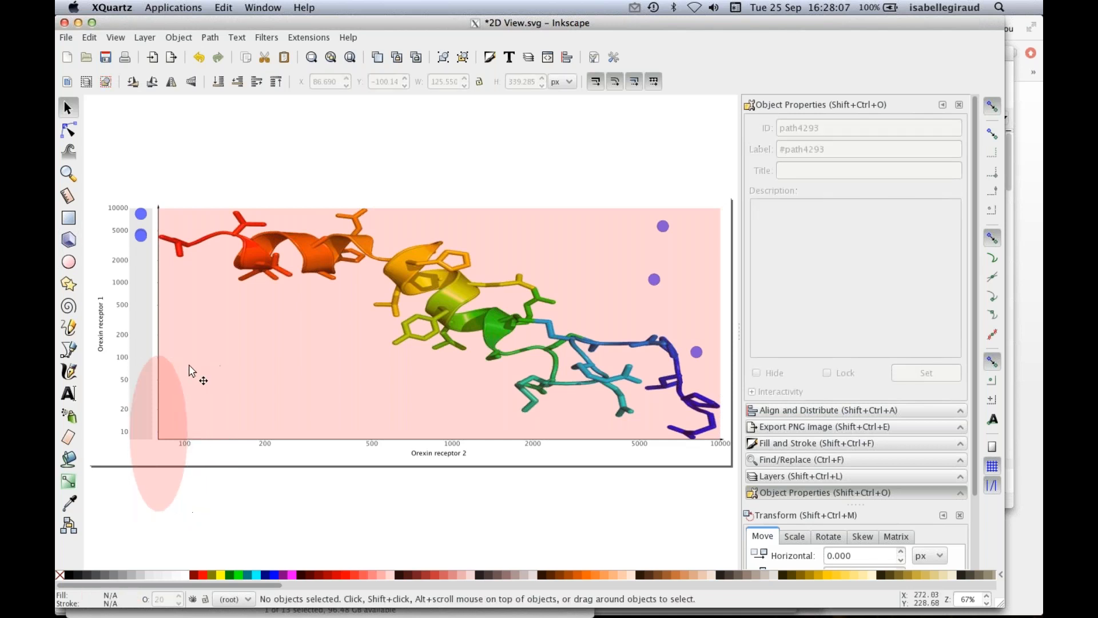
{"action": "left_click", "coordinate": [163, 388]}
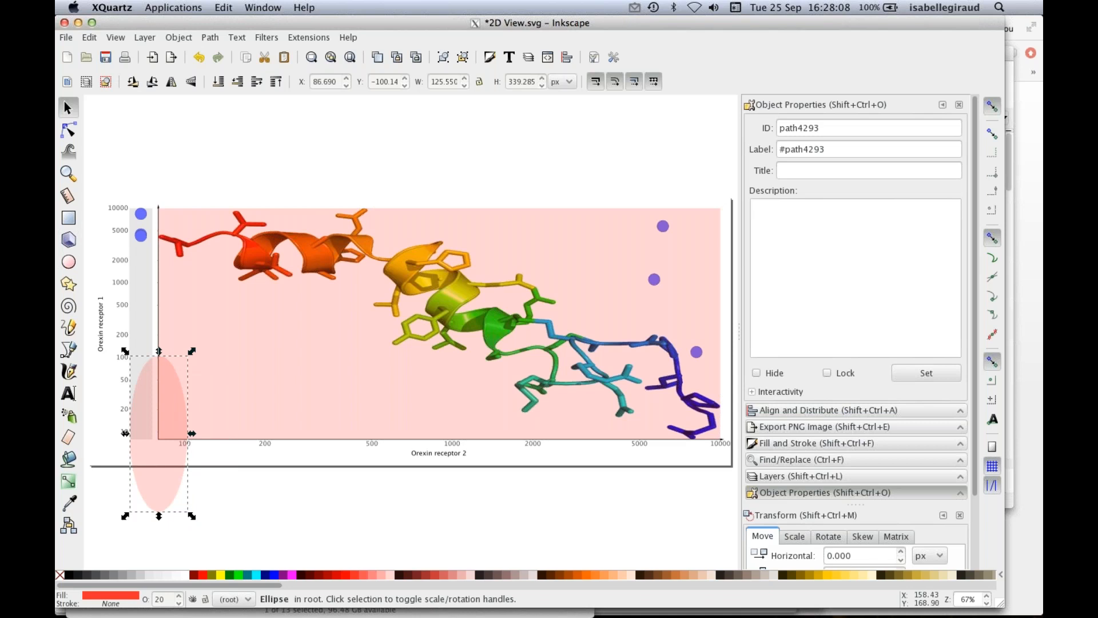
{"action": "key", "text": "Delete"}
- Draw an ellipse about 237 by 393 px around the three markers near Orexin receptor 2 value 5000 and give it a red stroke
{"action": "left_click", "coordinate": [69, 262]}
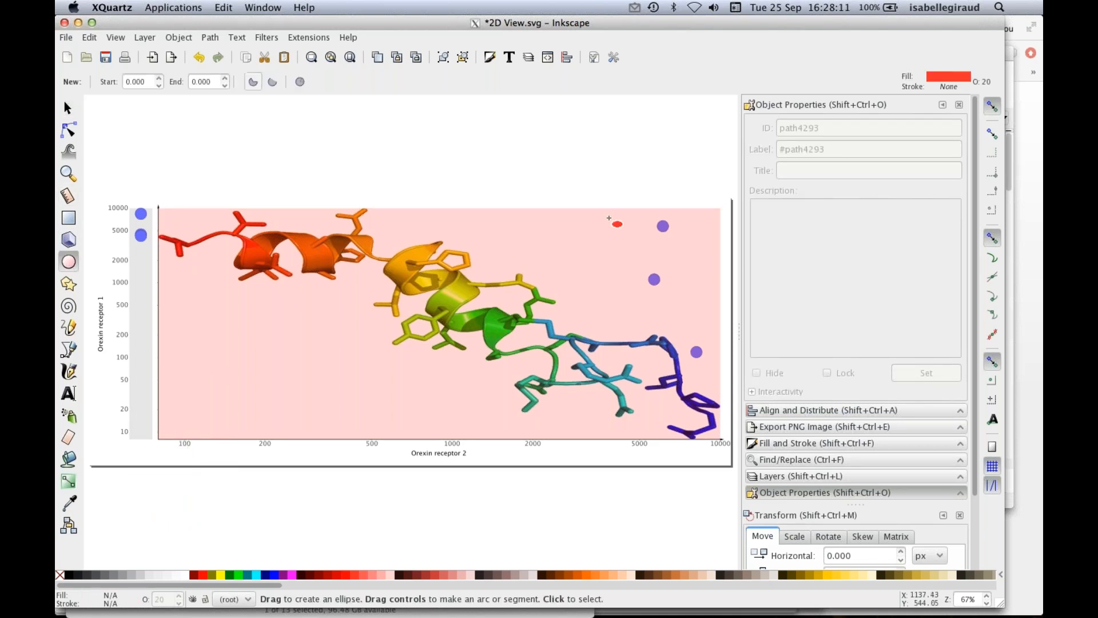
{"action": "left_click_drag", "start_coordinate": [618, 218], "coordinate": [723, 388]}
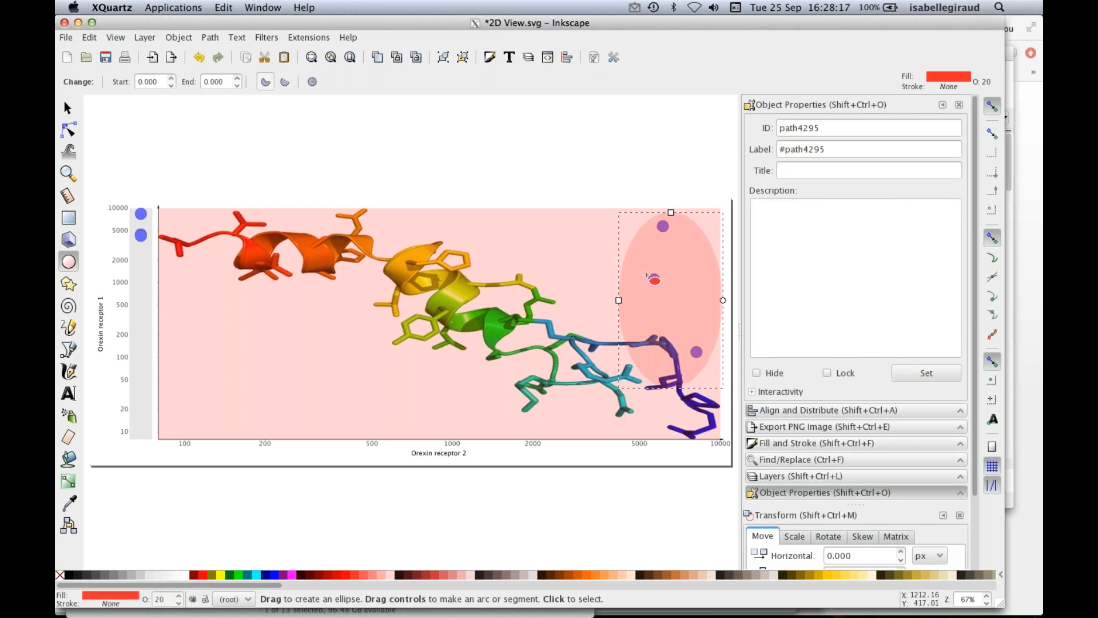
{"action": "left_click", "coordinate": [205, 576], "text": "shift"}
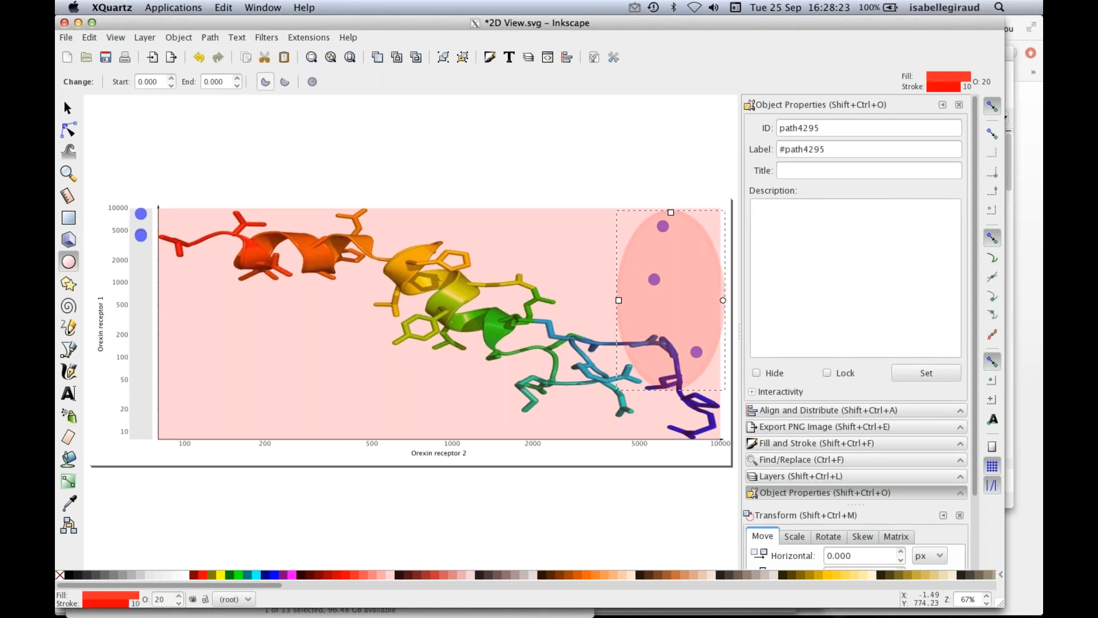
- Change the fill of the large rectangle over the plot area to white
{"action": "left_click", "coordinate": [68, 108]}
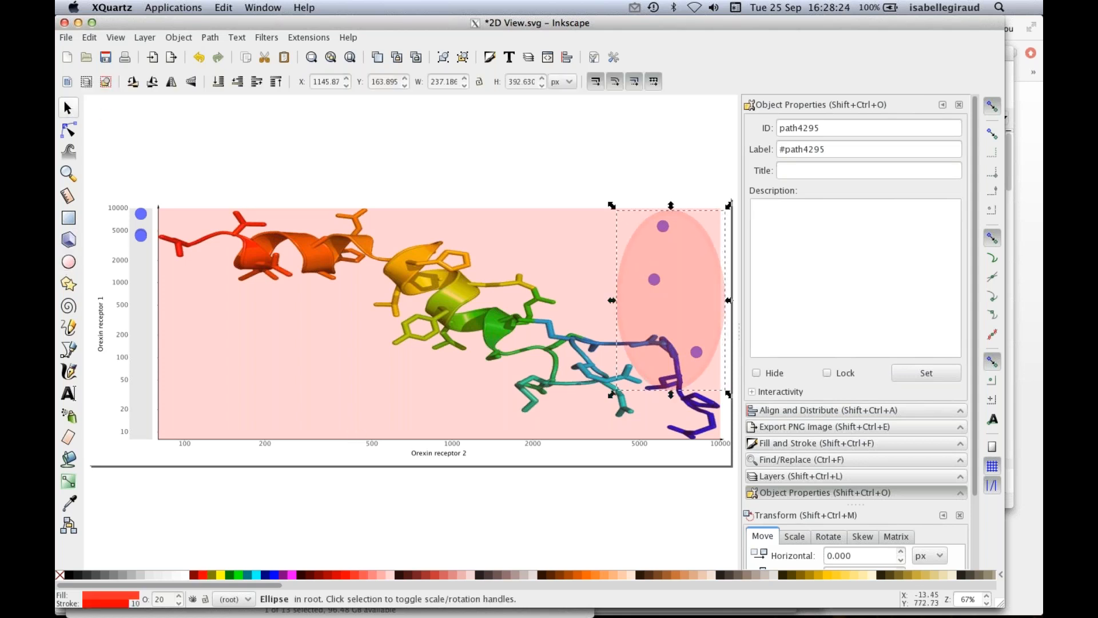
{"action": "left_click_drag", "start_coordinate": [186, 575], "coordinate": [626, 306]}
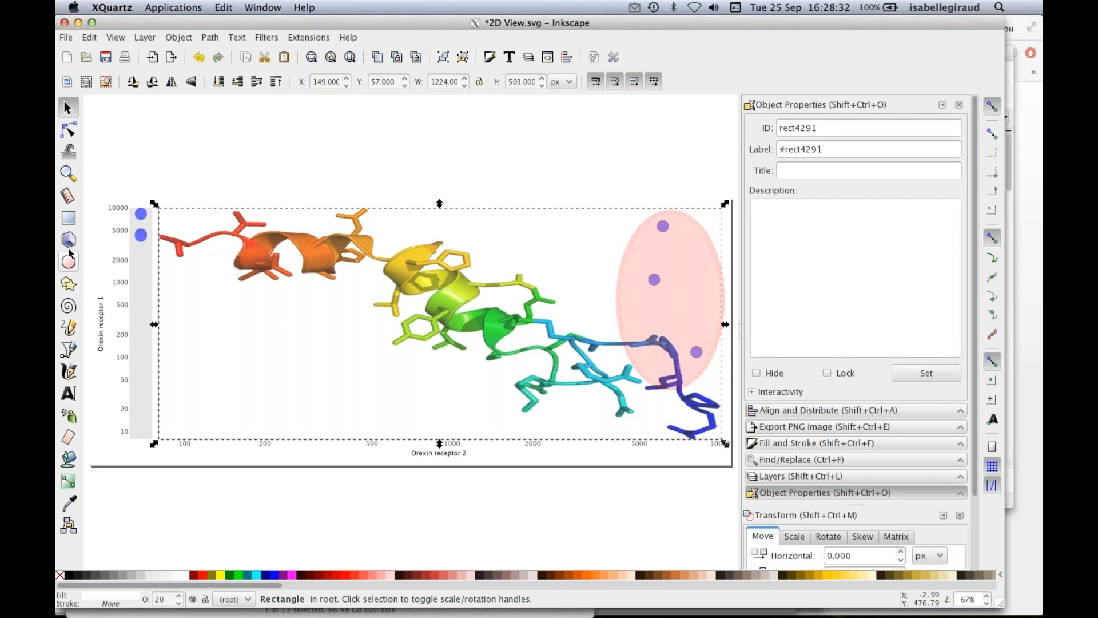
- Draw a closed seven-node block arrow about 221 by 99 px with the pen tool, pointing at the ellipse around the markers
{"action": "left_click", "coordinate": [66, 354]}
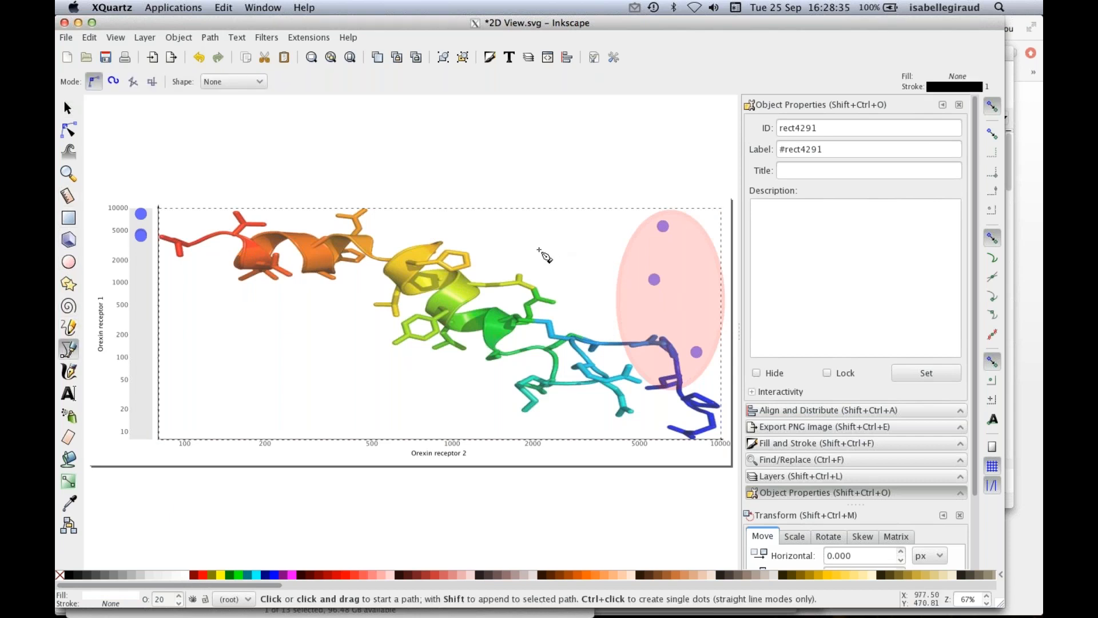
{"action": "left_click_drag", "start_coordinate": [539, 249], "coordinate": [608, 259]}
{"action": "left_click", "coordinate": [609, 242]}
{"action": "left_click", "coordinate": [635, 271]}
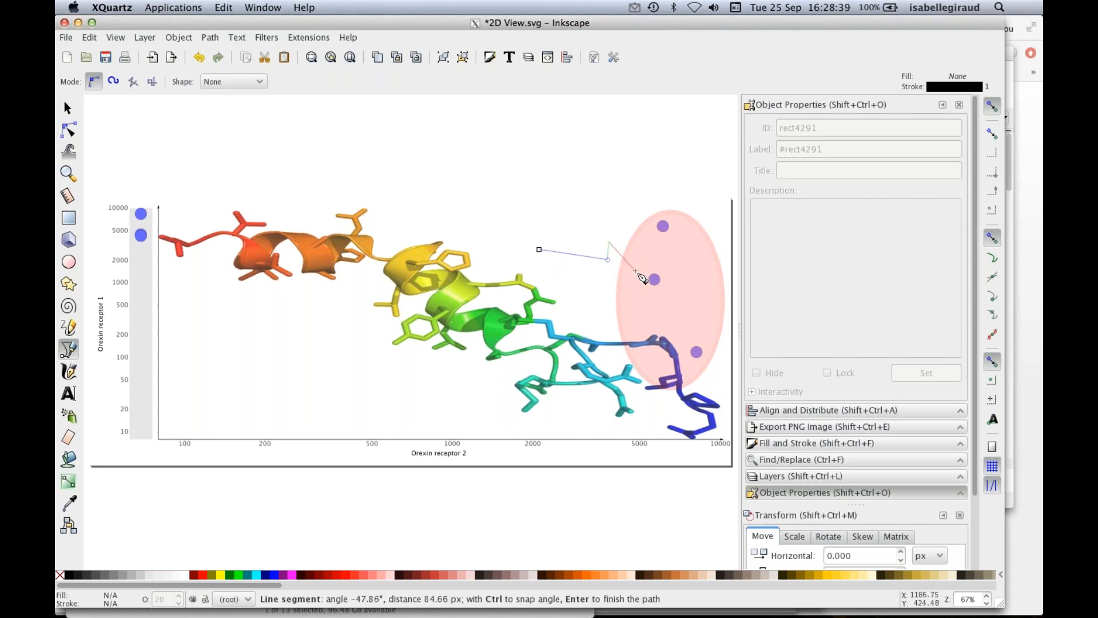
{"action": "left_click", "coordinate": [604, 284]}
{"action": "left_click", "coordinate": [608, 276]}
{"action": "left_click", "coordinate": [536, 267]}
{"action": "left_click", "coordinate": [539, 250]}
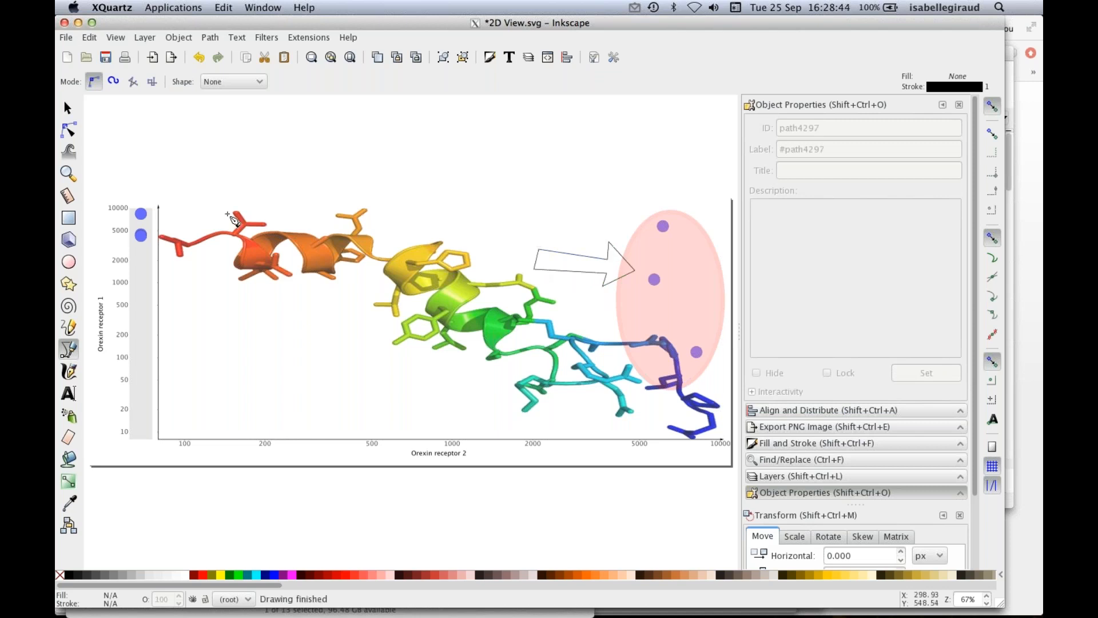
- Select the block arrow and set its fill to red
{"action": "left_click", "coordinate": [67, 109]}
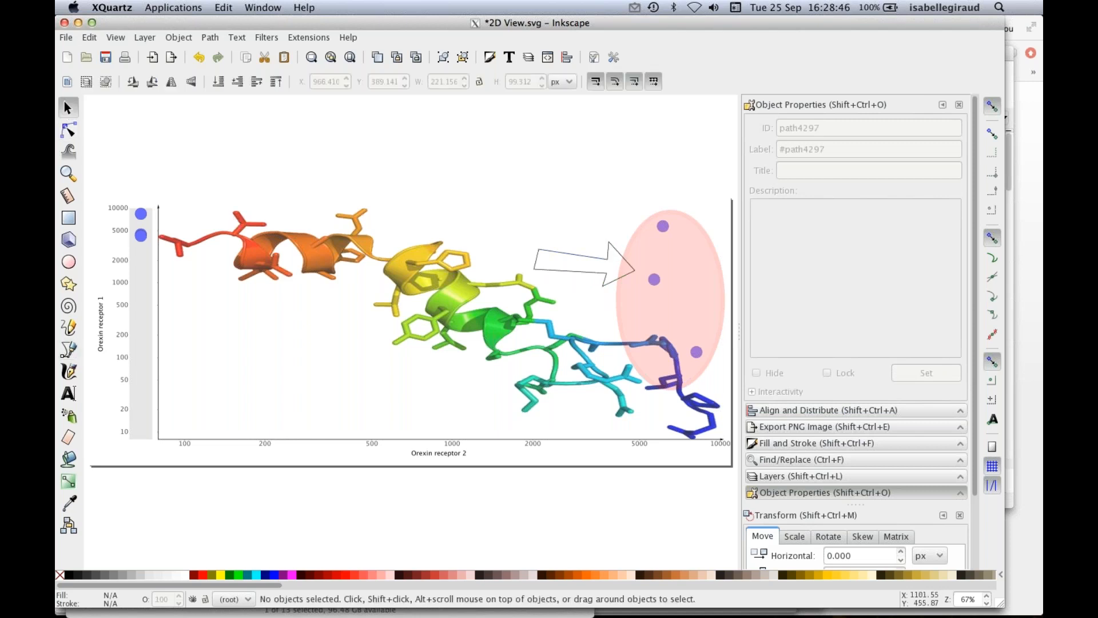
{"action": "right_click", "coordinate": [340, 576]}
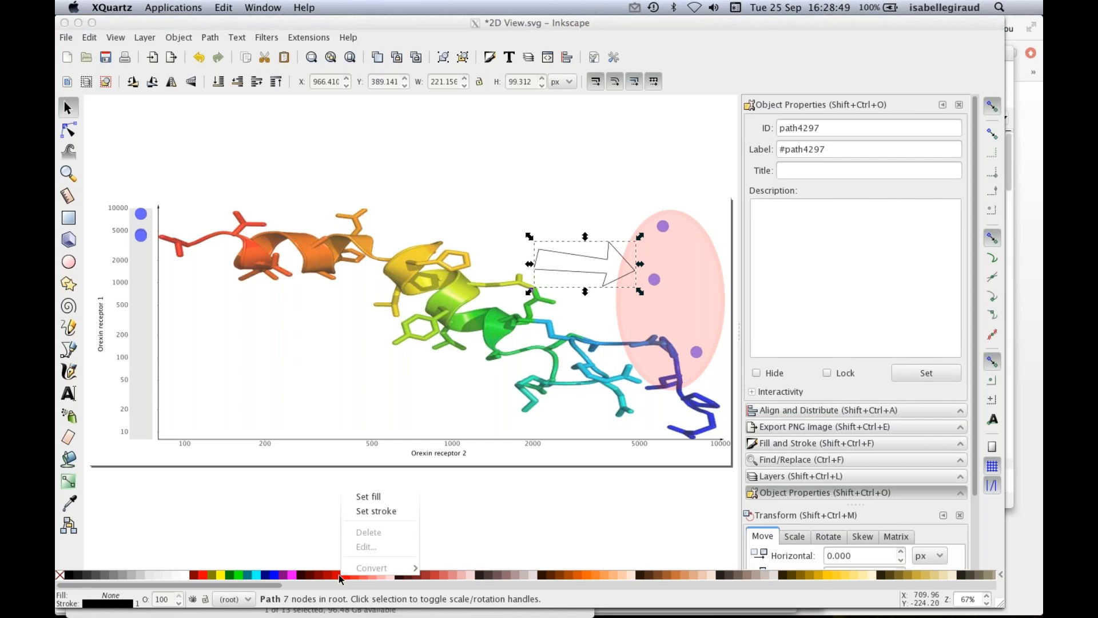
{"action": "left_click", "coordinate": [369, 496]}
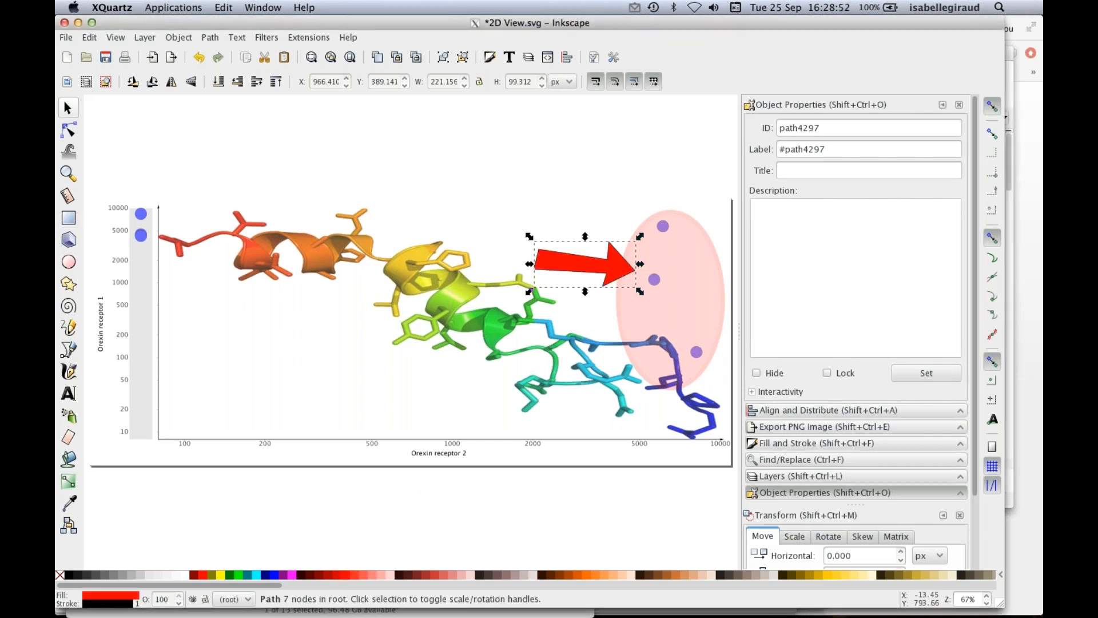
- Export the plot-area rectangle, the red block arrow and the ellipse together as the PNG image demo2.png
{"action": "left_click", "coordinate": [210, 297]}
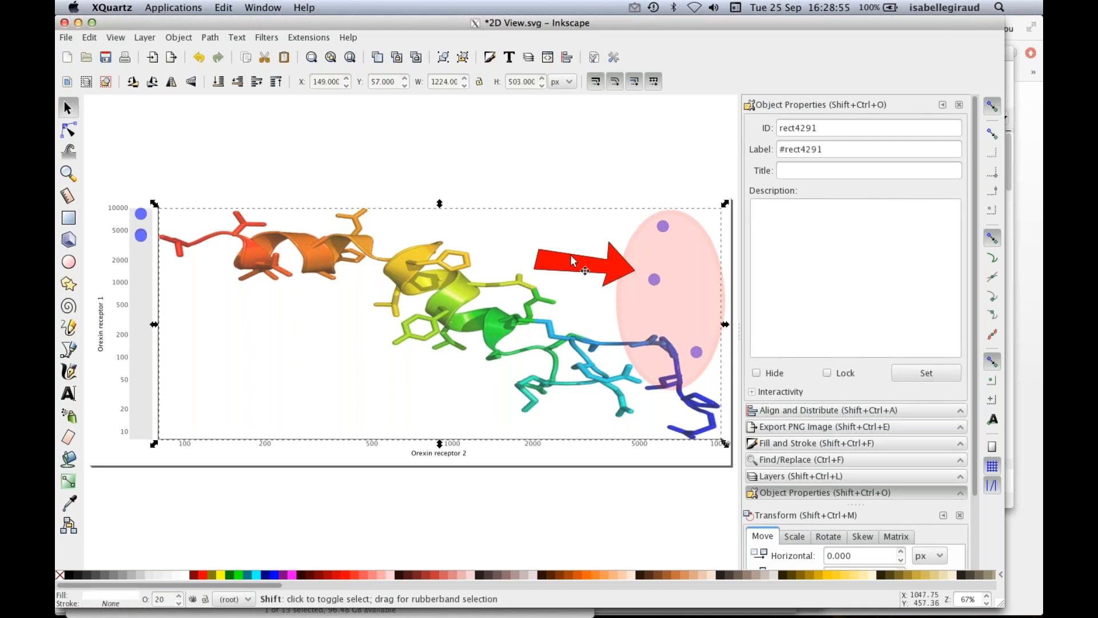
{"action": "left_click", "coordinate": [572, 255], "text": "shift"}
{"action": "left_click", "coordinate": [672, 258], "text": "shift"}
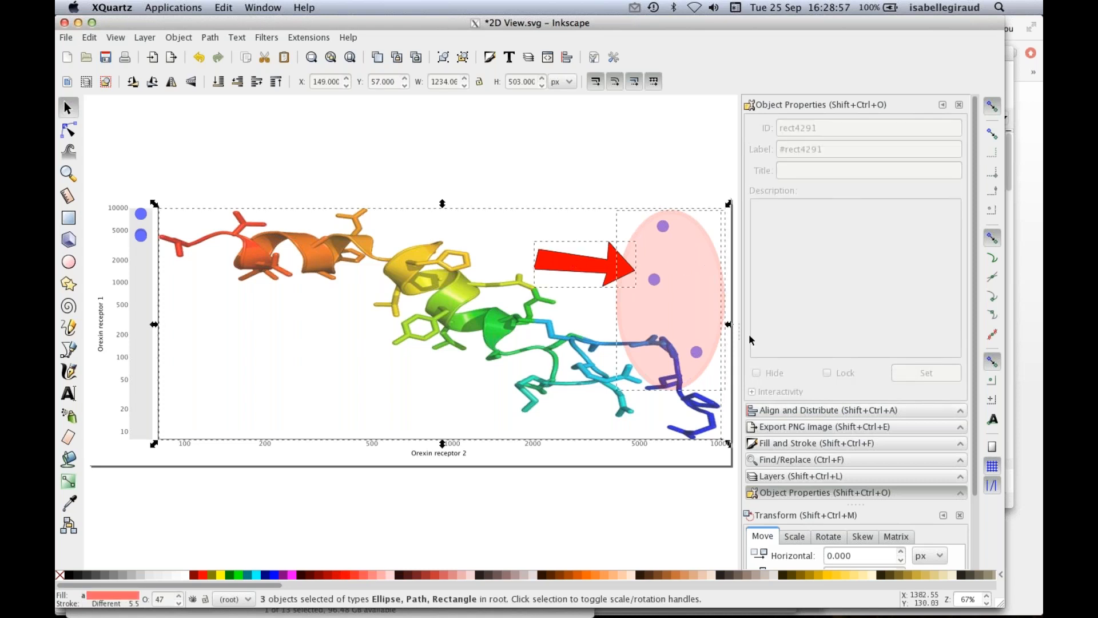
{"action": "left_click", "coordinate": [801, 430]}
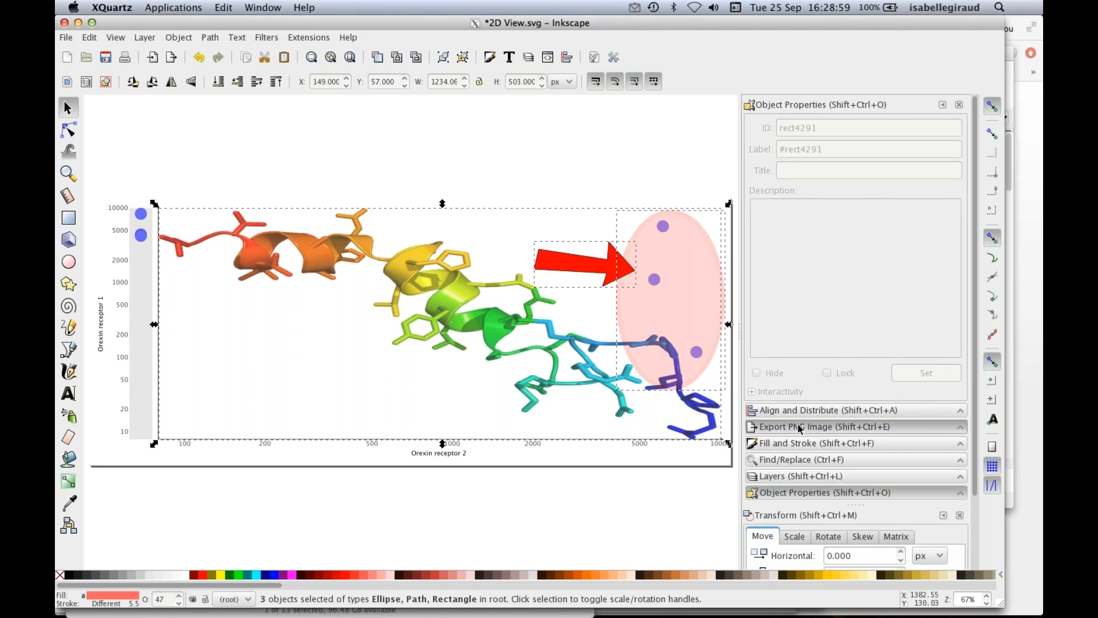
{"action": "double_click", "coordinate": [829, 319]}
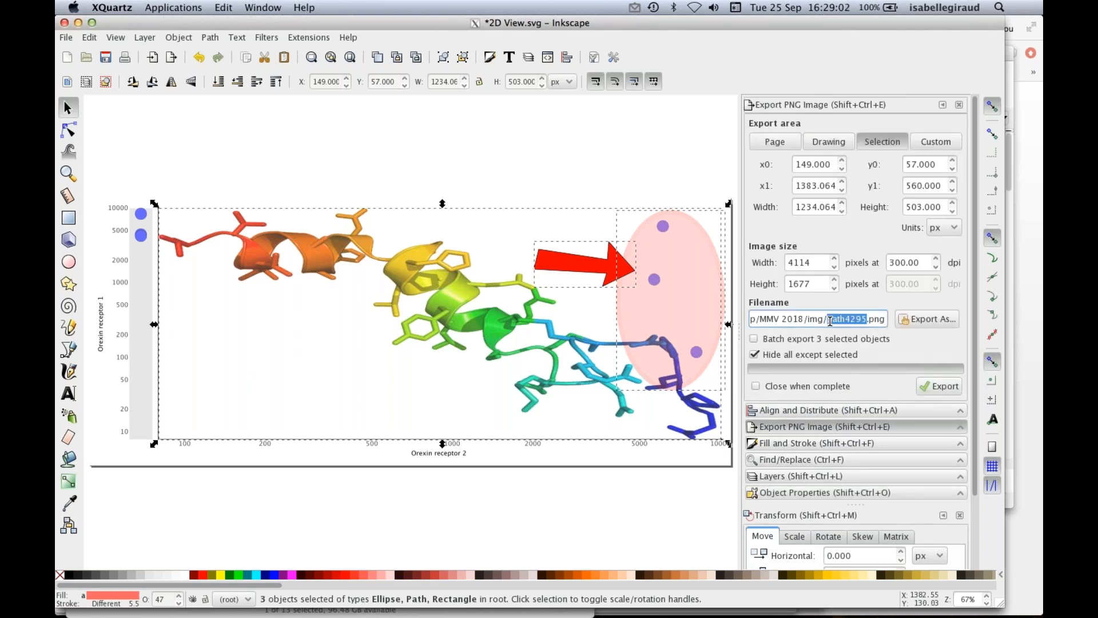
{"action": "type", "text": "demo2"}
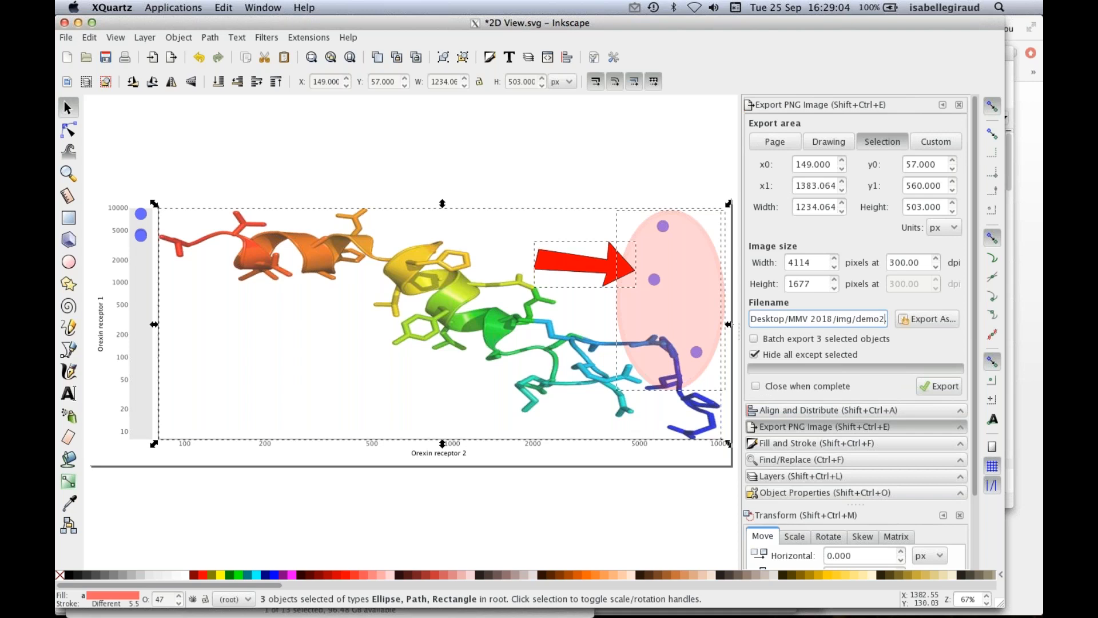
{"action": "key", "text": "Return"}
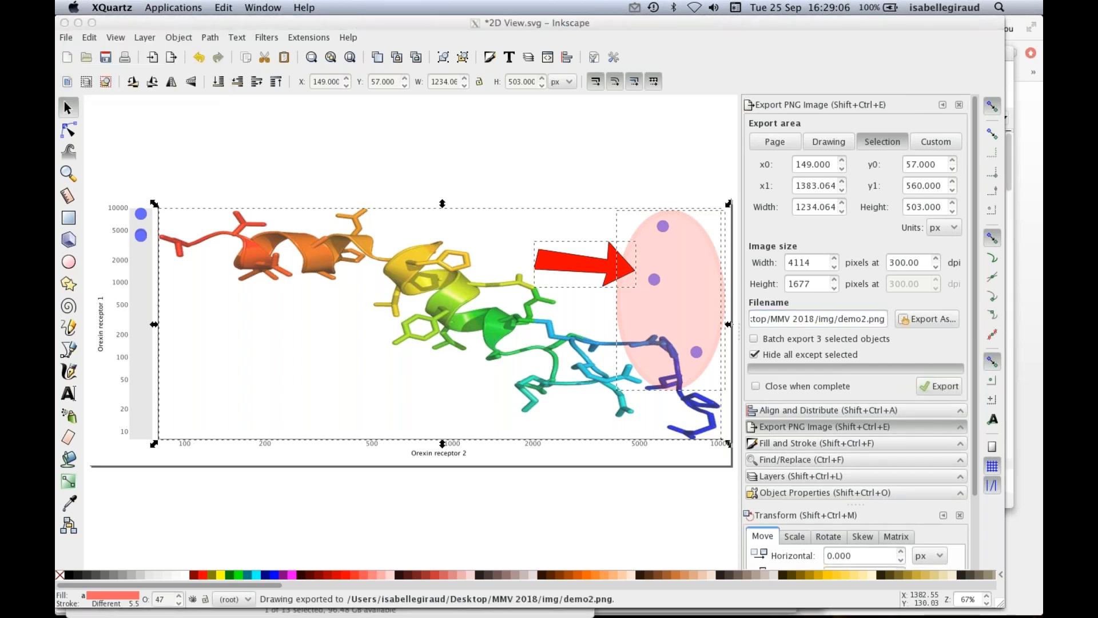
- Switch to DataWarrior and set demo2.png as the background image of the 2D View
{"action": "key", "text": "super+Tab"}
{"action": "key", "text": "super+Tab"}
{"action": "key", "text": "super+Tab"}
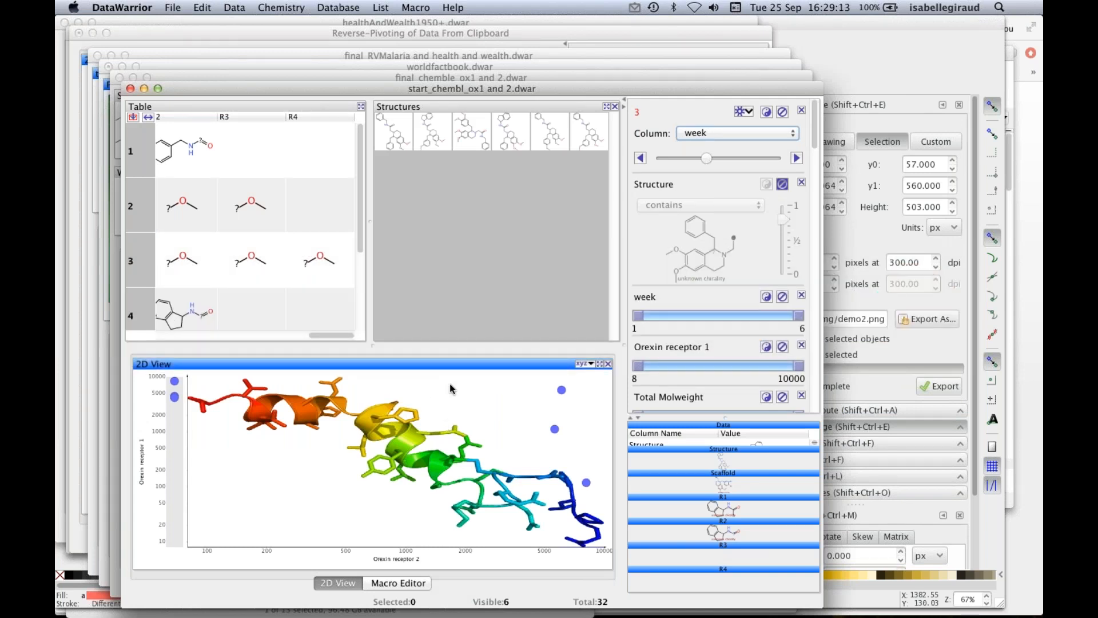
{"action": "right_click", "coordinate": [450, 388]}
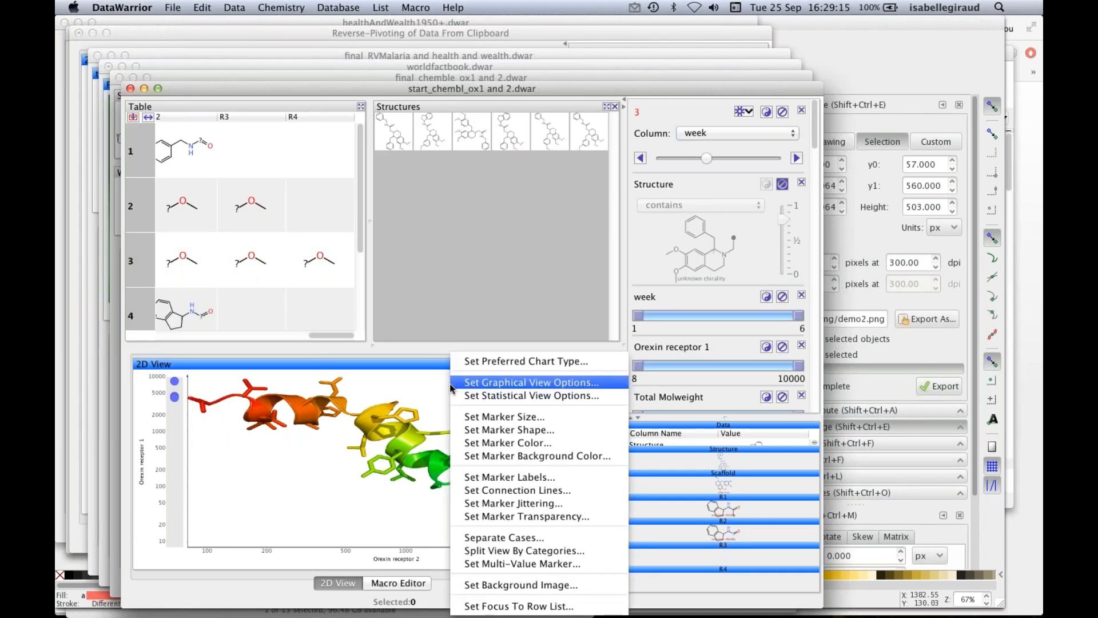
{"action": "left_click", "coordinate": [478, 584]}
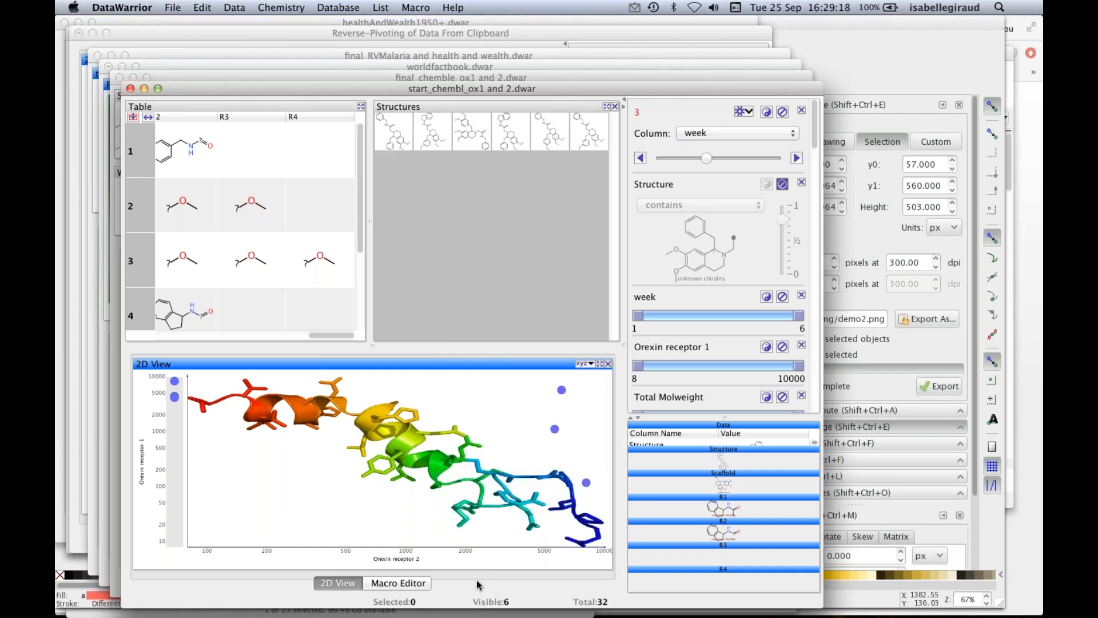
{"action": "left_click", "coordinate": [532, 235]}
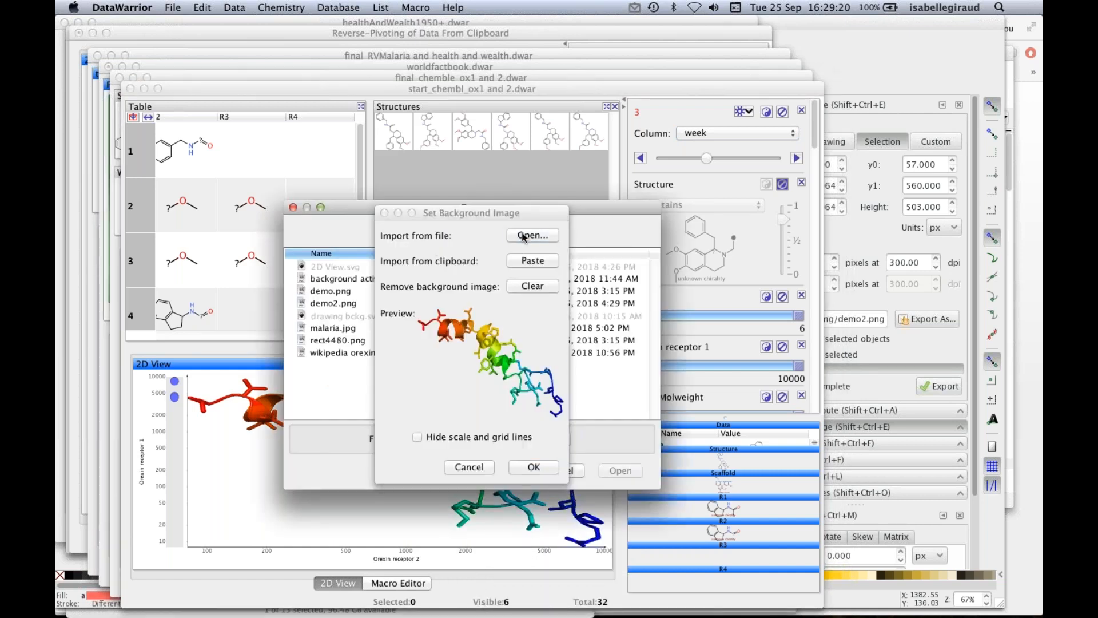
{"action": "left_click", "coordinate": [316, 304]}
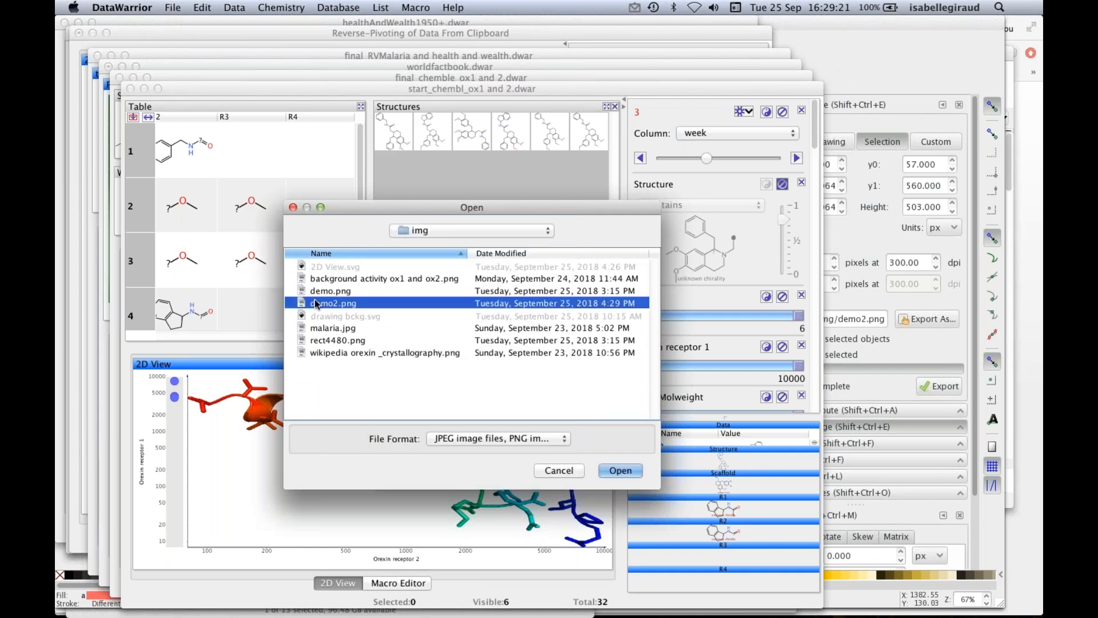
{"action": "left_click", "coordinate": [615, 471]}
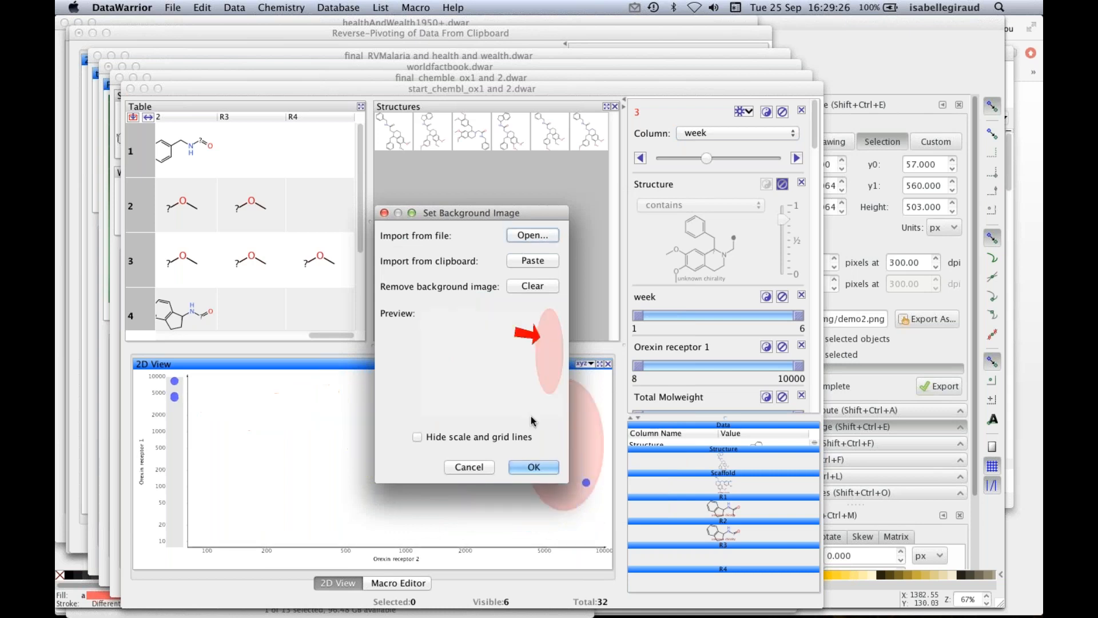
{"action": "left_click", "coordinate": [532, 469]}
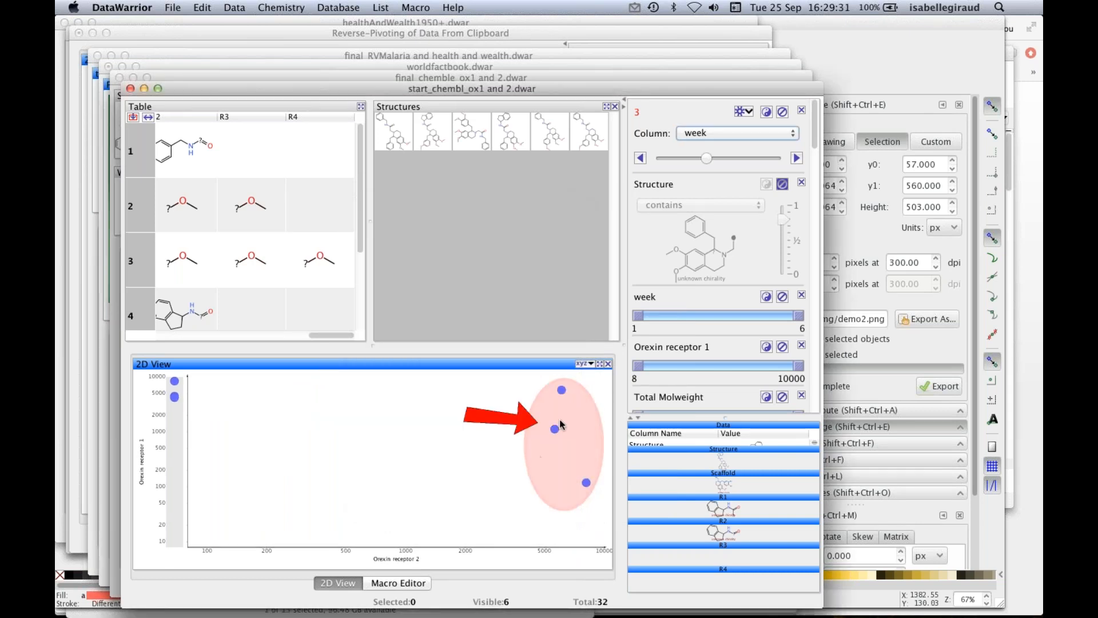
- Try adjusting the 2D View's axis ranges and assign R4 to the horizontal axis
{"action": "left_click", "coordinate": [591, 365]}
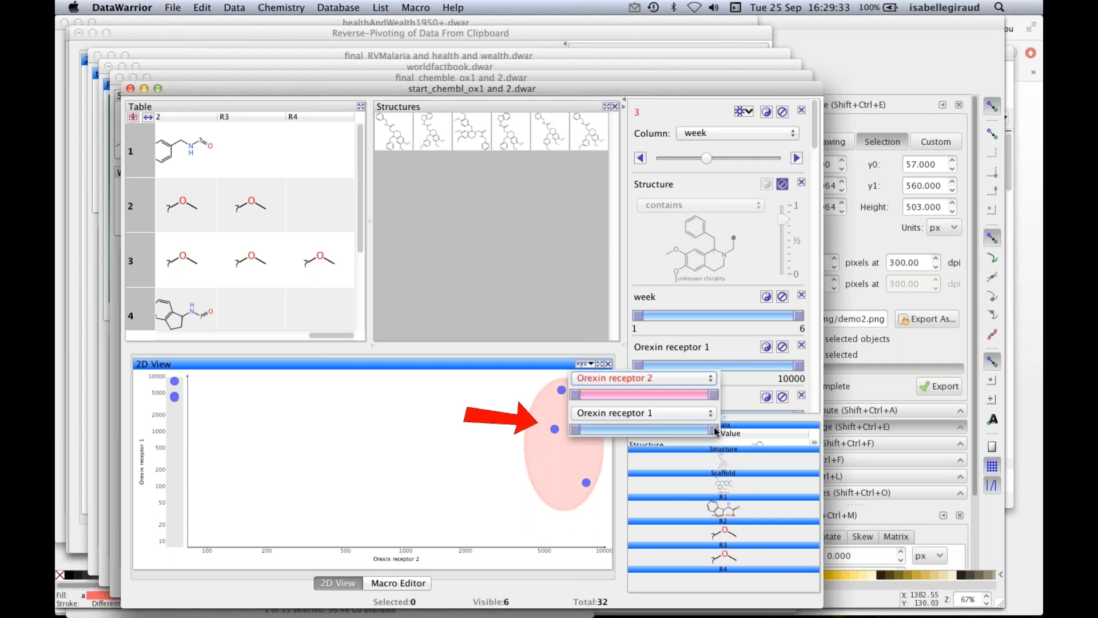
{"action": "left_click_drag", "start_coordinate": [714, 428], "coordinate": [740, 398]}
{"action": "left_click_drag", "start_coordinate": [579, 394], "coordinate": [553, 400]}
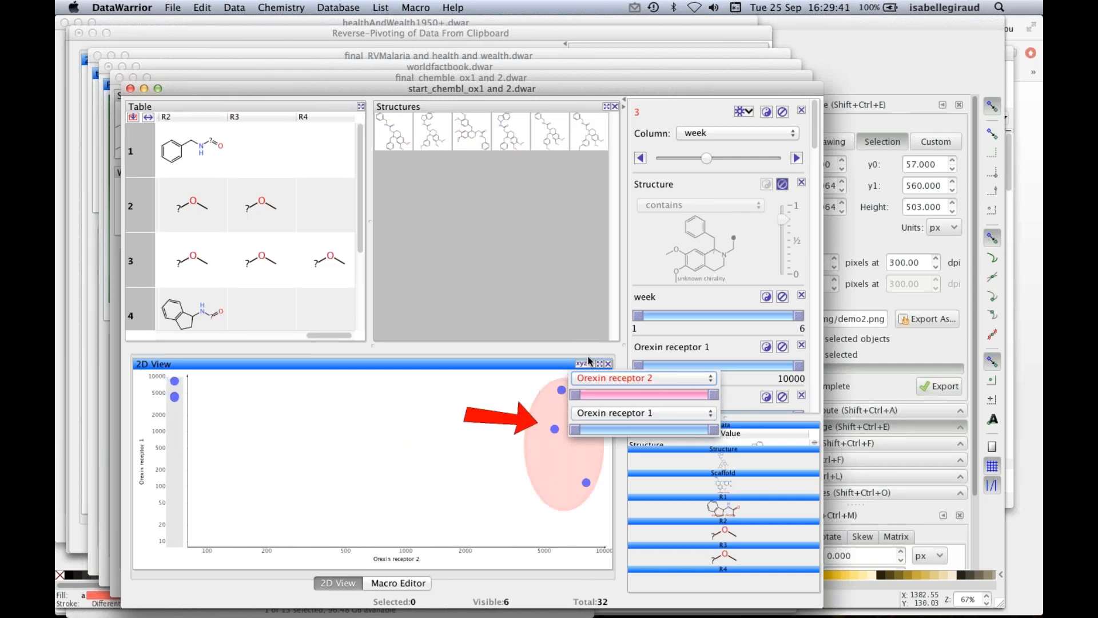
{"action": "left_click", "coordinate": [585, 378]}
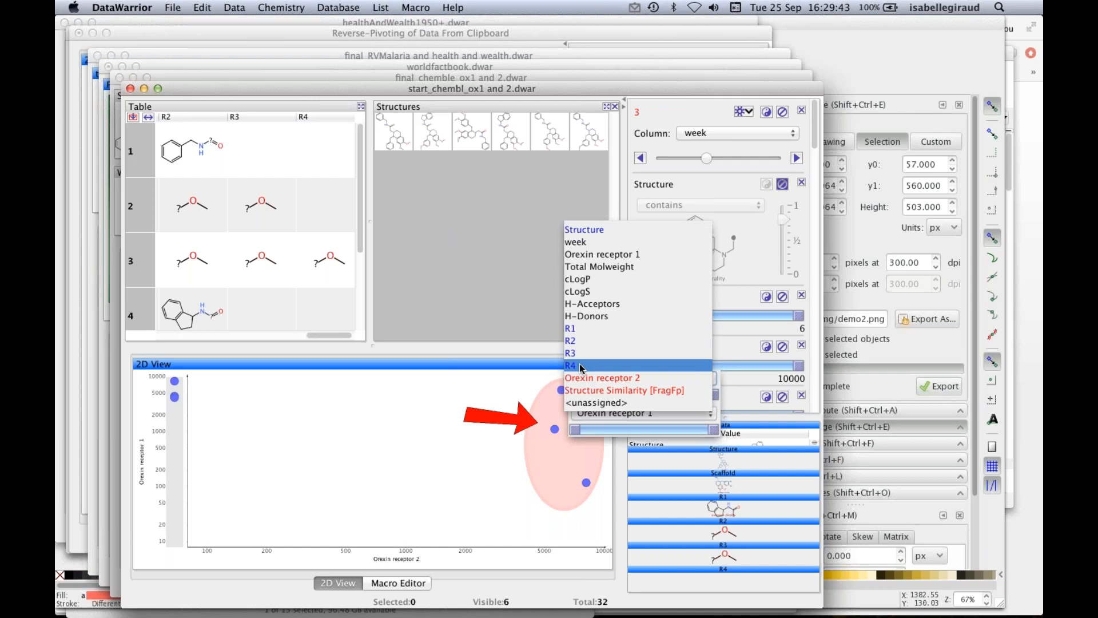
{"action": "left_click", "coordinate": [581, 366]}
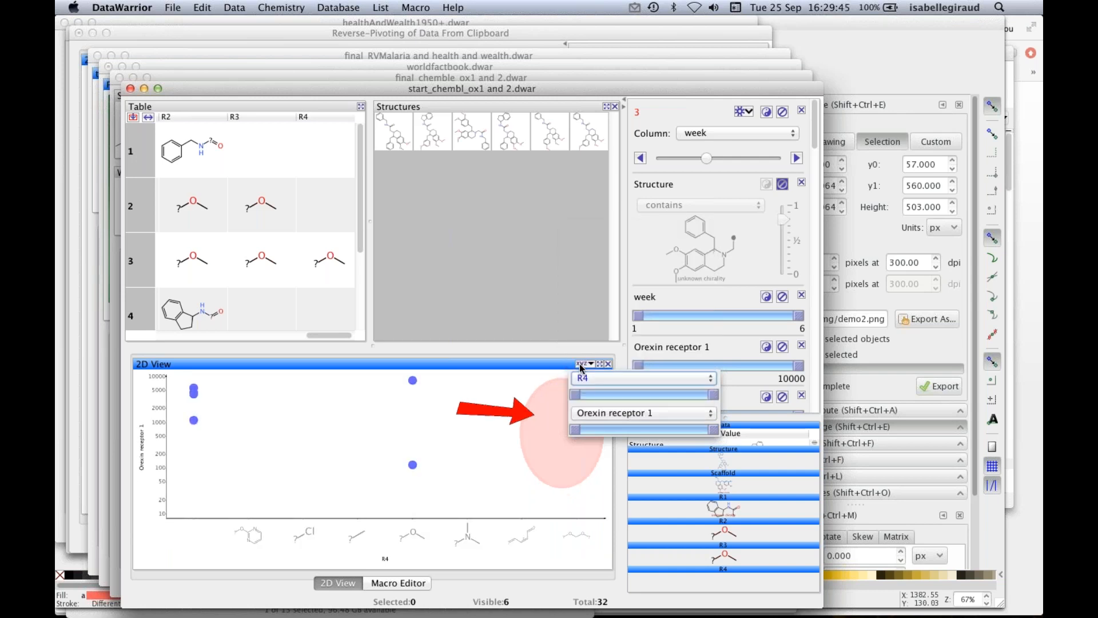
- Set the 2D View's horizontal axis back to Orexin receptor 2
{"action": "left_click", "coordinate": [581, 366]}
{"action": "left_click", "coordinate": [581, 366]}
{"action": "left_click", "coordinate": [584, 378]}
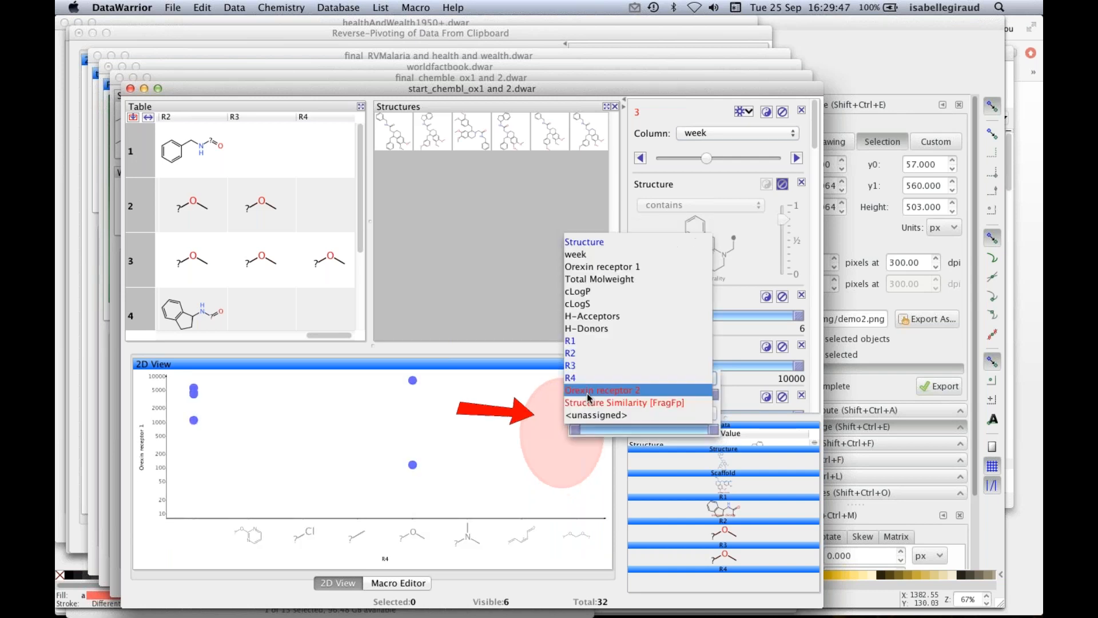
{"action": "left_click", "coordinate": [589, 392]}
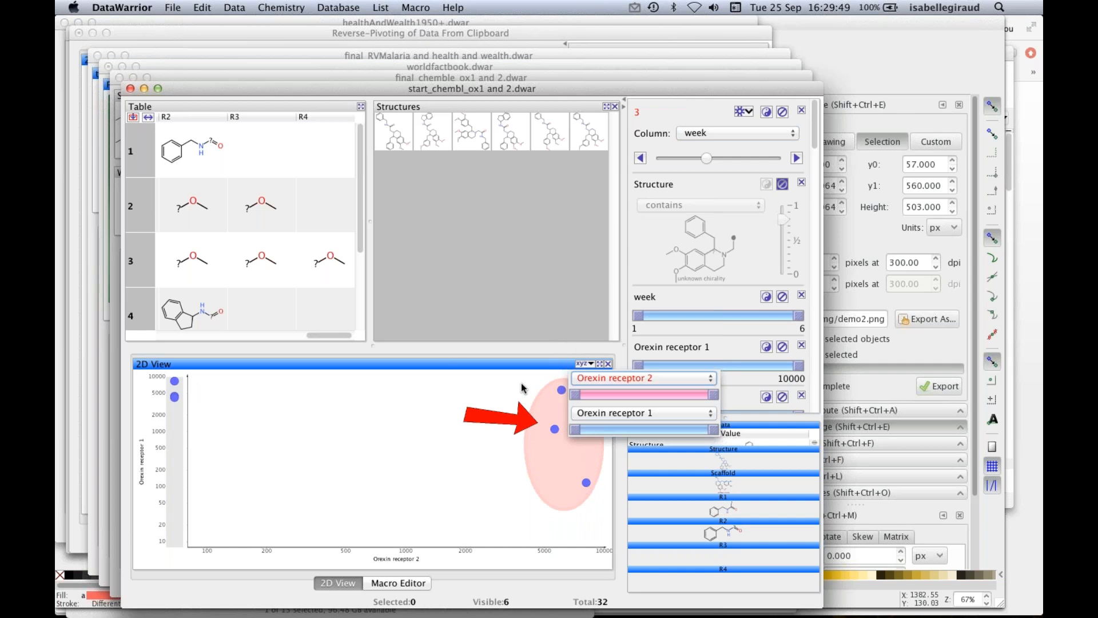
{"action": "left_click", "coordinate": [521, 388]}
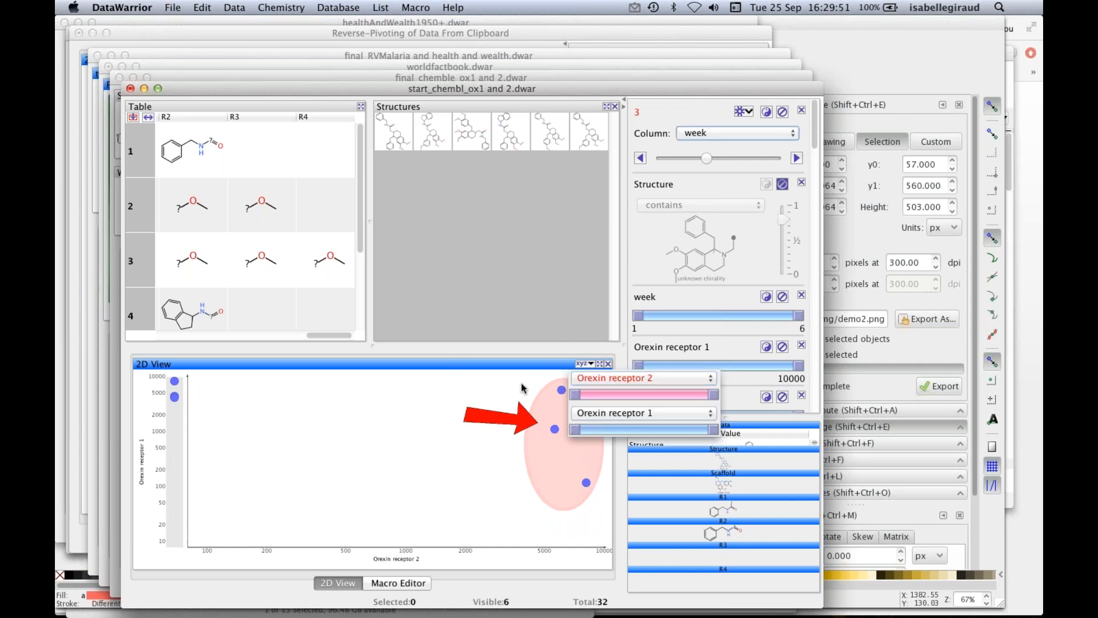
- Switch to the slide show presentation about macros
{"action": "key", "text": "super+Tab"}
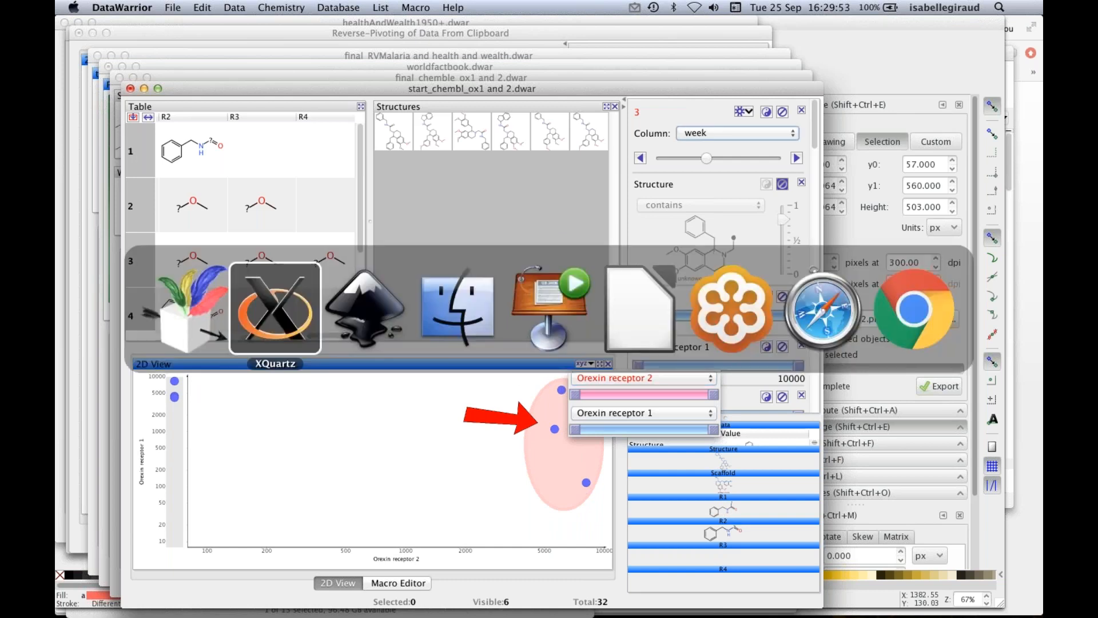
{"action": "key", "text": "super+Tab"}
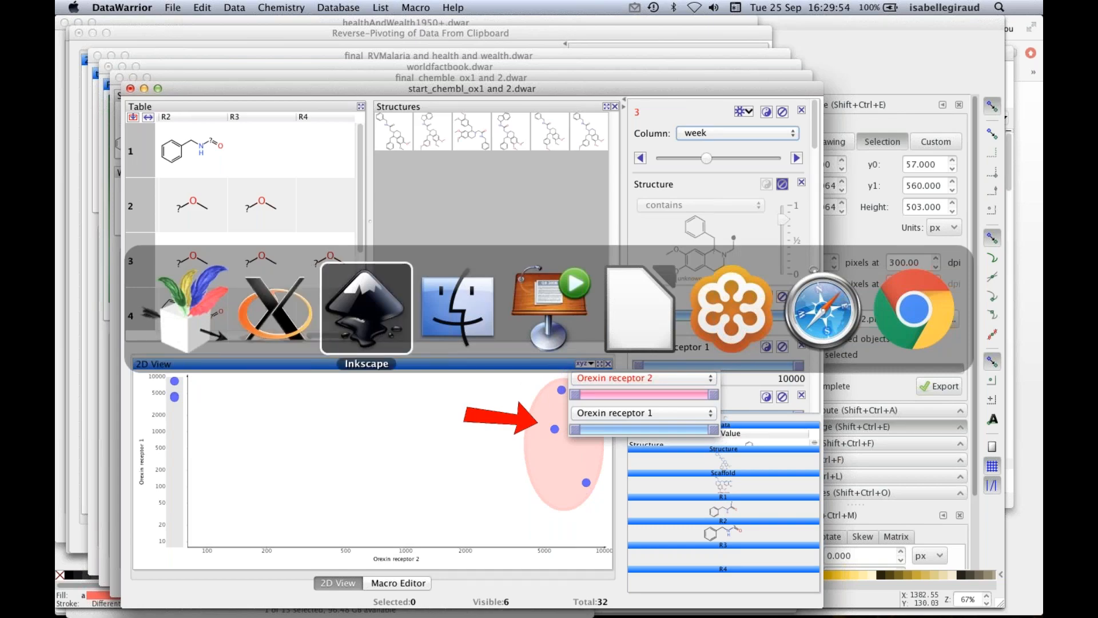
{"action": "key", "text": "super+Tab"}
{"action": "key", "text": "super+Tab"}
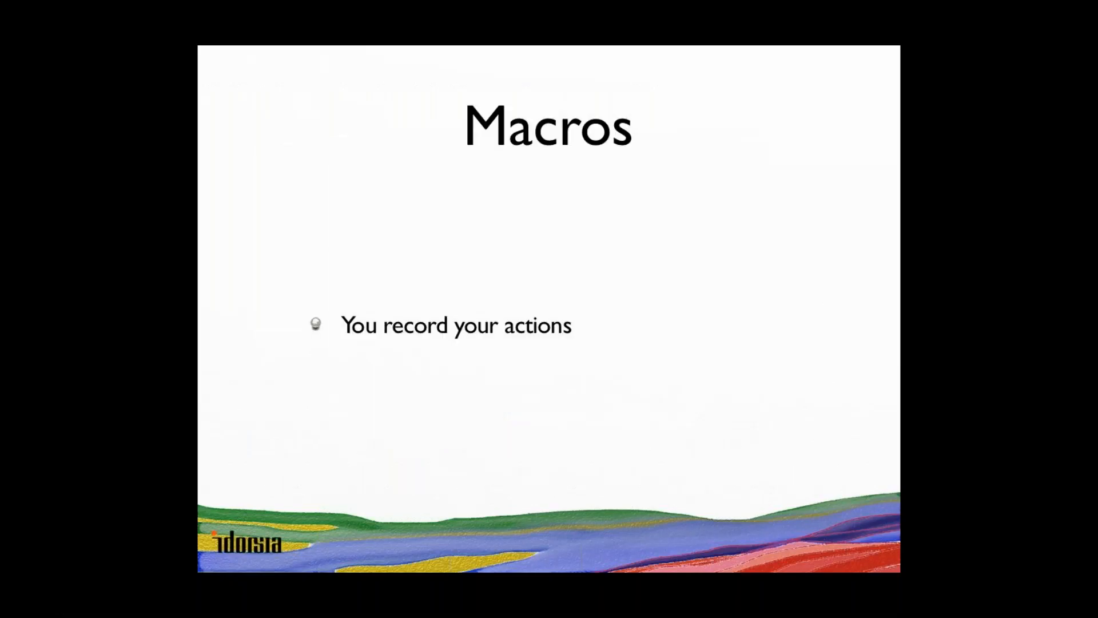
{"action": "key", "text": "Right"}
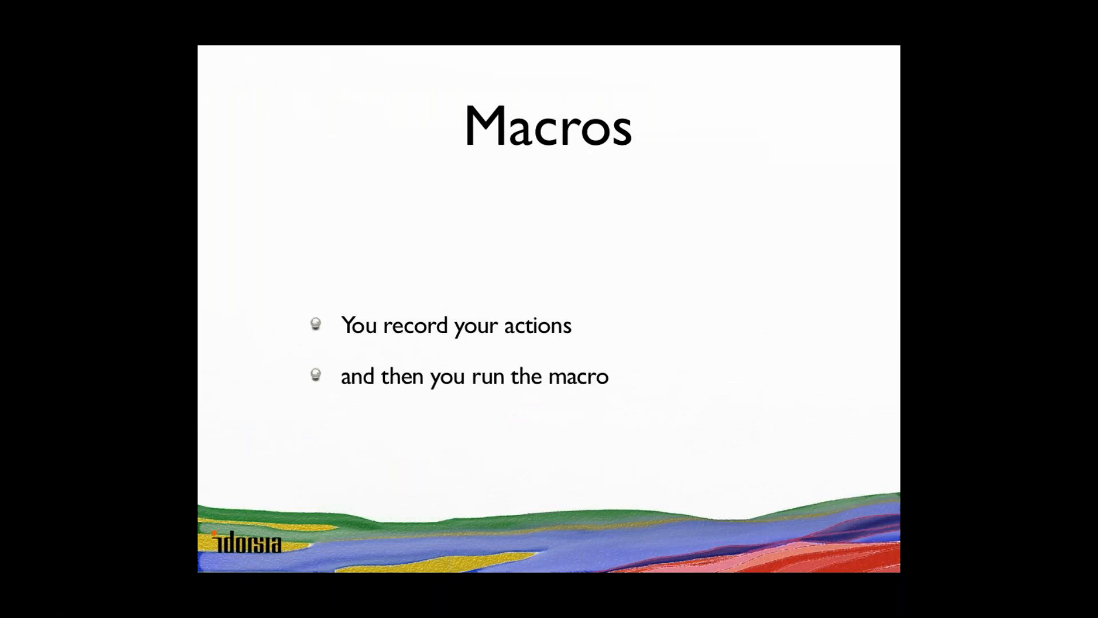
{"action": "key", "text": "Right"}
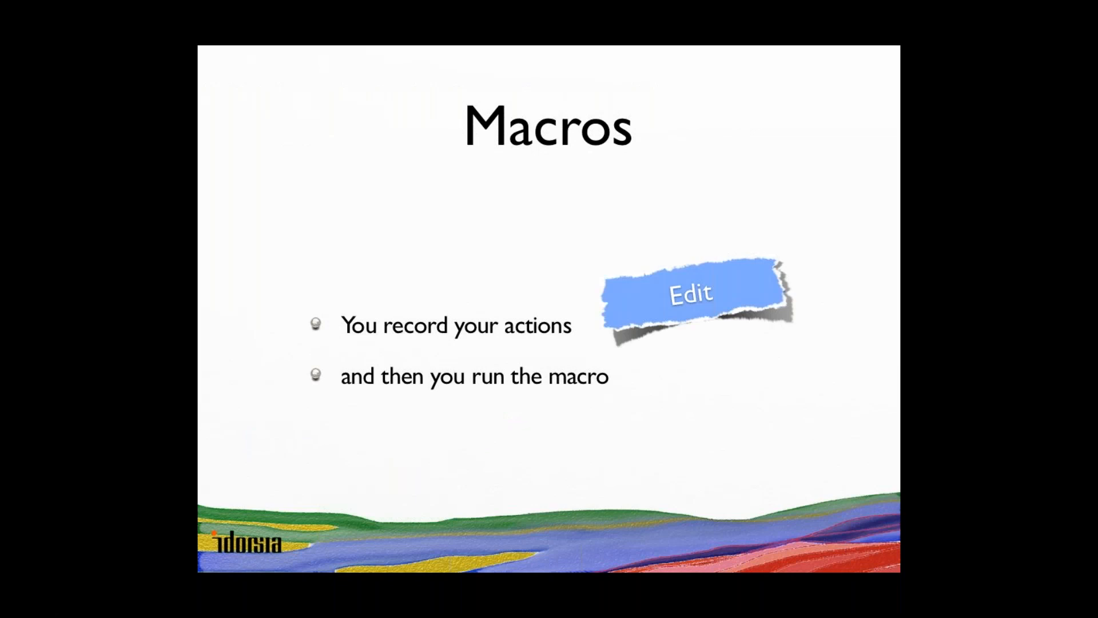
{"action": "key", "text": "Right"}
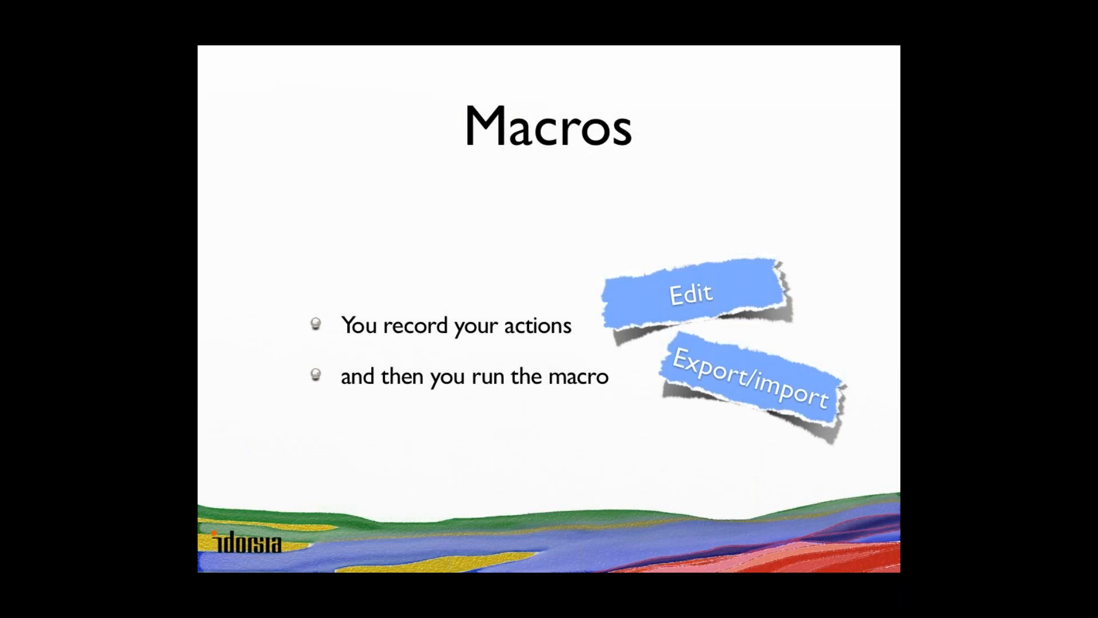
{"action": "key", "text": "Right"}
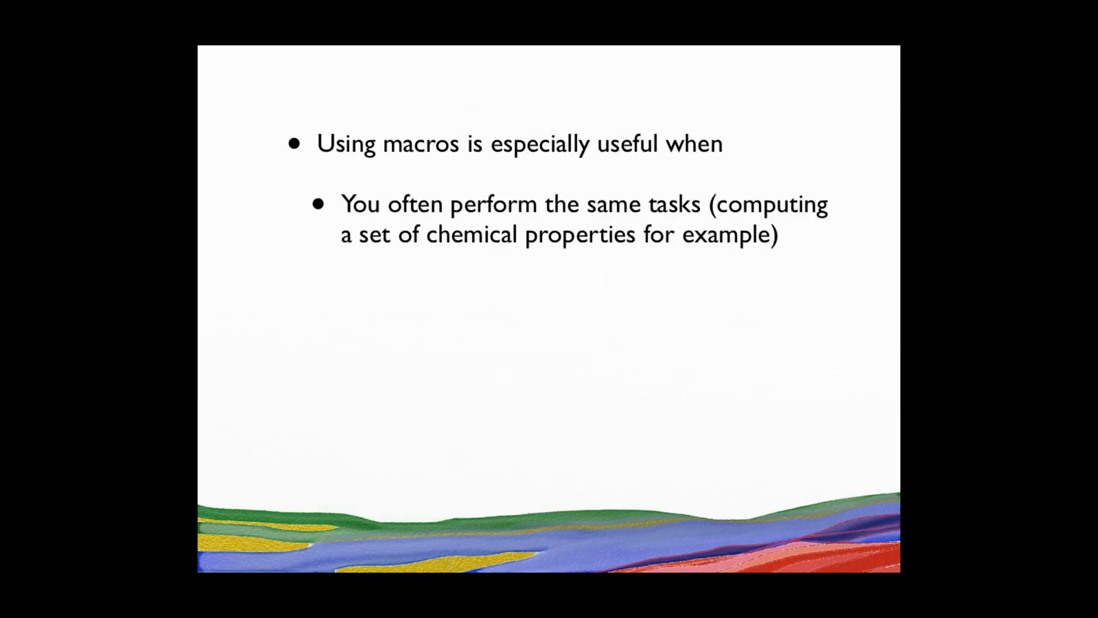
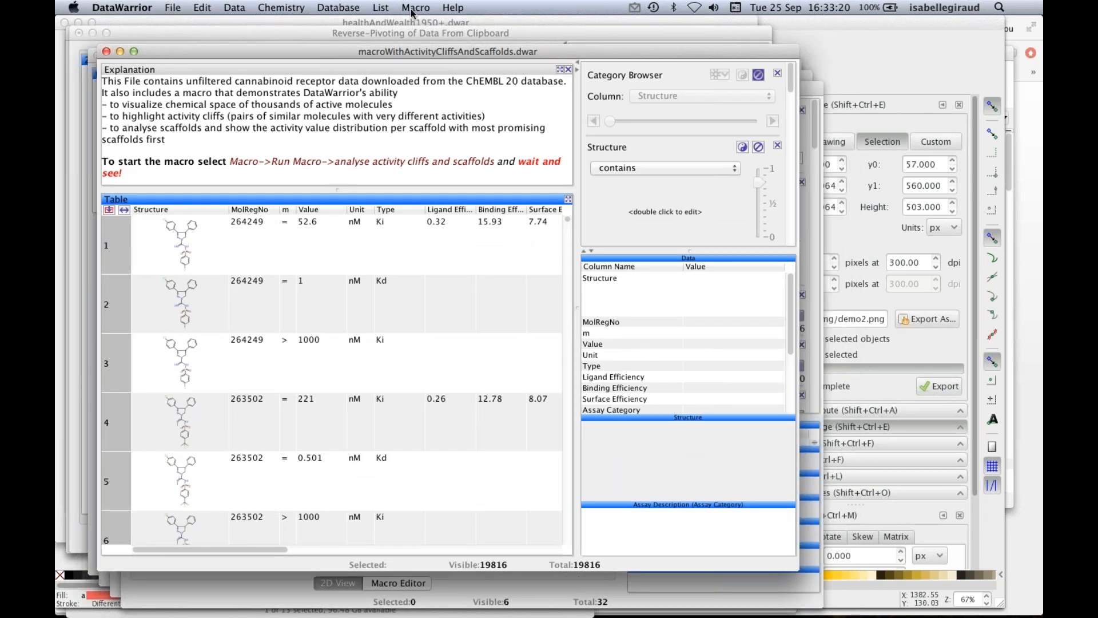
- Look through the macro commands and the list of macros available to run
{"action": "left_click", "coordinate": [412, 8]}
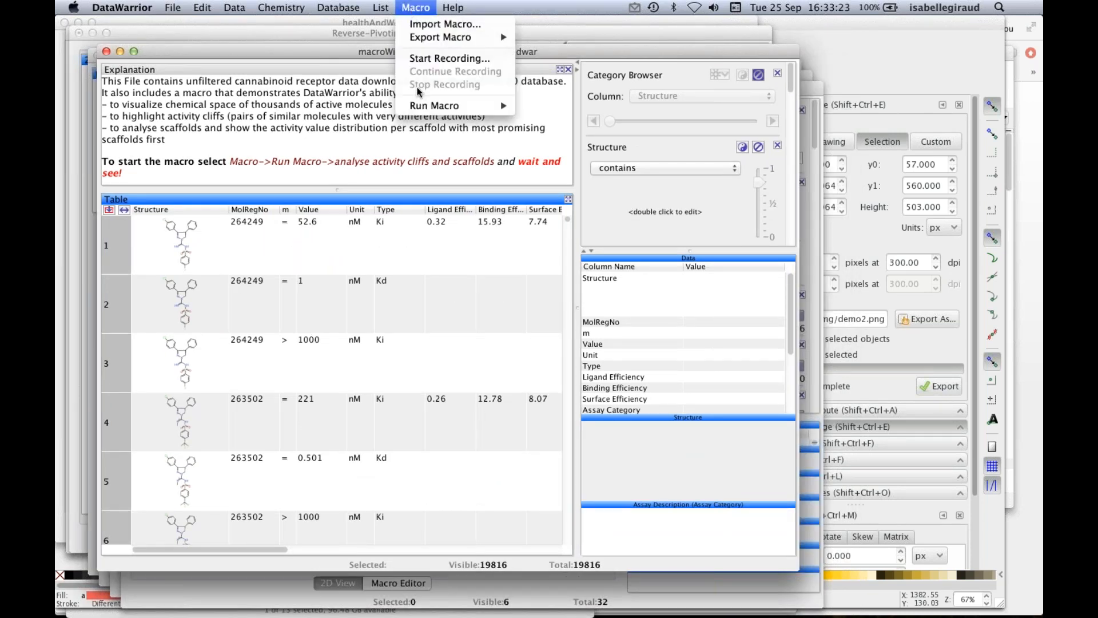
{"action": "mouse_move", "coordinate": [492, 106]}
{"action": "left_click", "coordinate": [344, 34]}
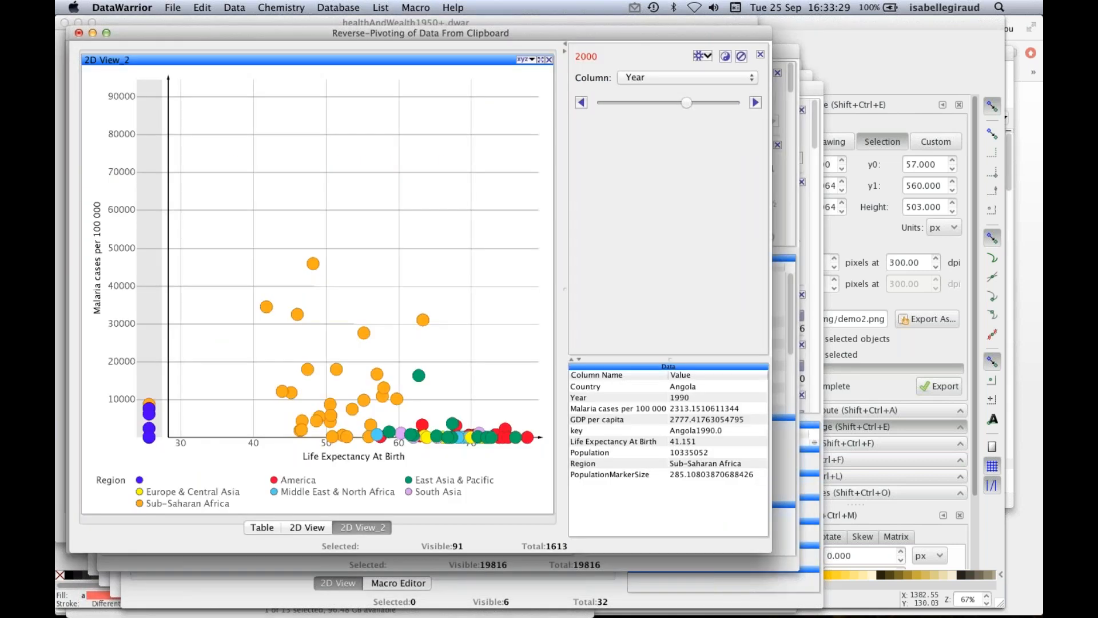
{"action": "left_click", "coordinate": [427, 8]}
{"action": "mouse_move", "coordinate": [453, 108]}
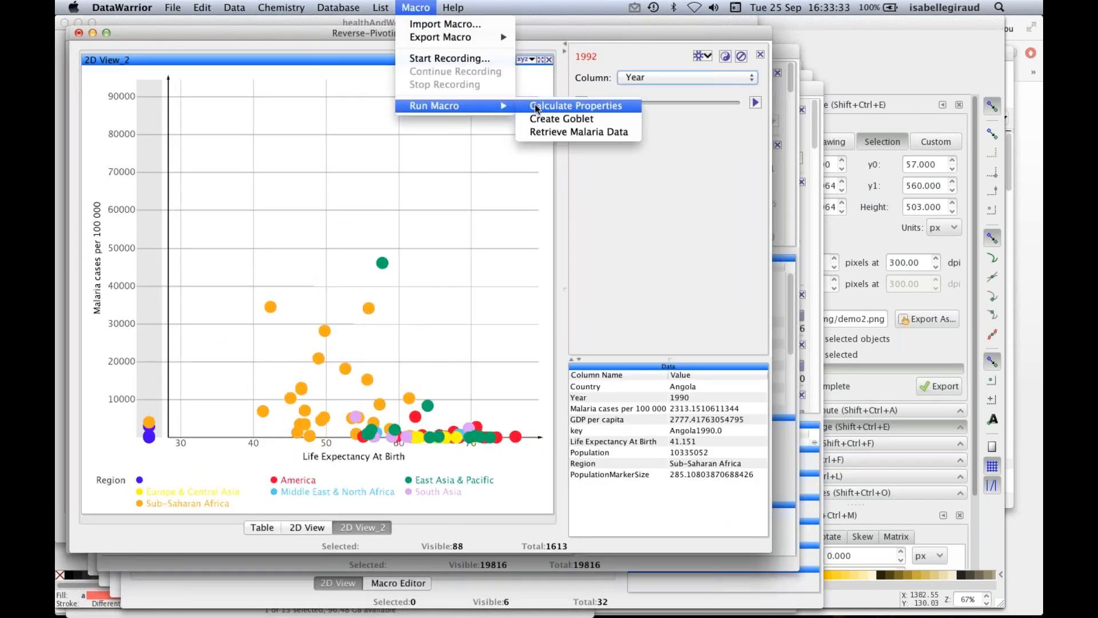
{"action": "mouse_move", "coordinate": [453, 7]}
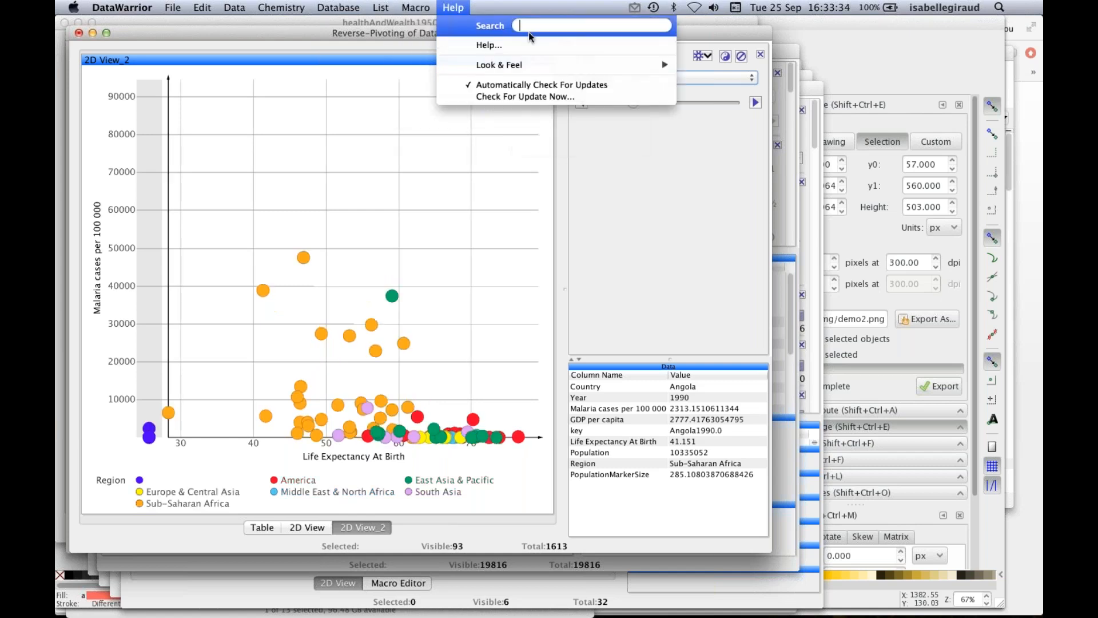
- Bring the macroWithActivityCliffsAndScaffolds.dwar window to the front
{"action": "left_click", "coordinate": [517, 551]}
{"action": "left_click", "coordinate": [518, 589]}
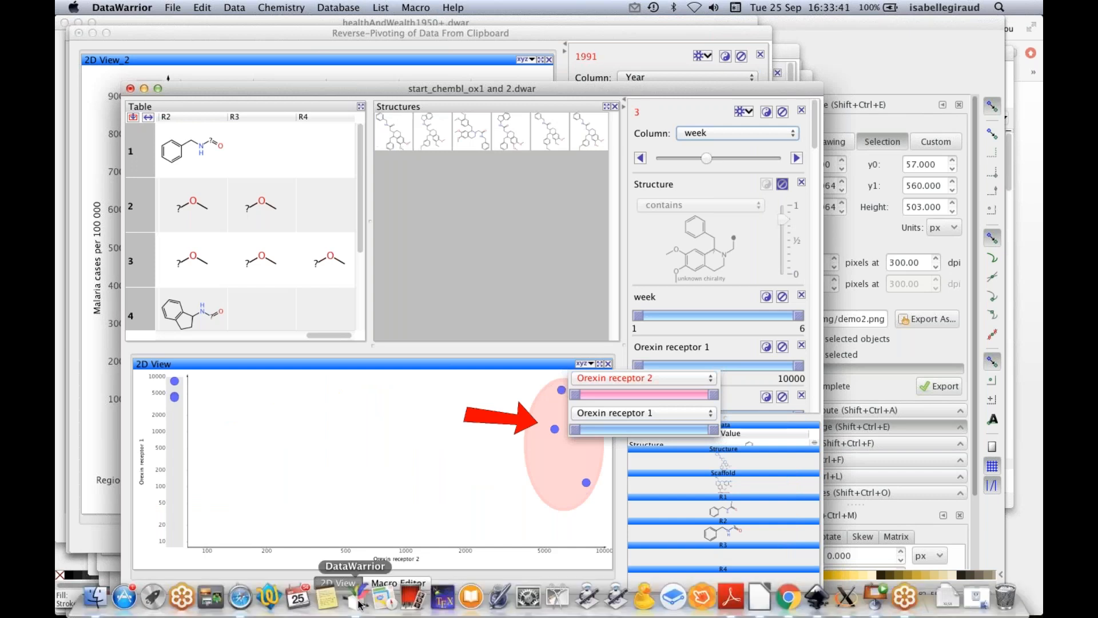
{"action": "right_click", "coordinate": [360, 605]}
{"action": "mouse_move", "coordinate": [372, 515]}
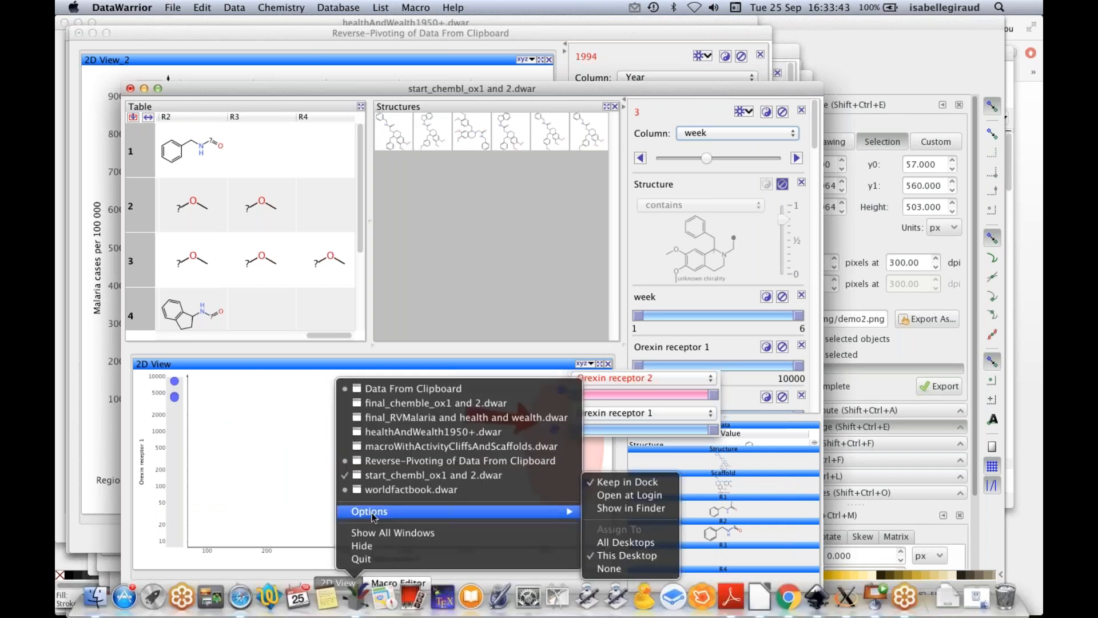
{"action": "left_click", "coordinate": [386, 447]}
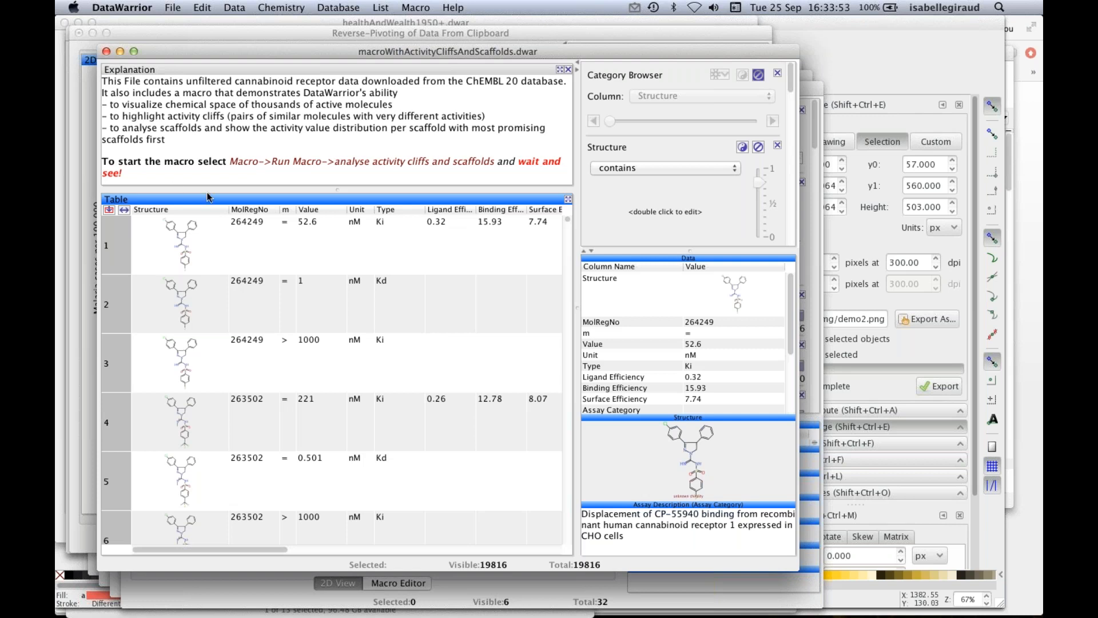
- Open the choices for adding a new view from the Table view in the macro demonstration file
{"action": "right_click", "coordinate": [284, 201]}
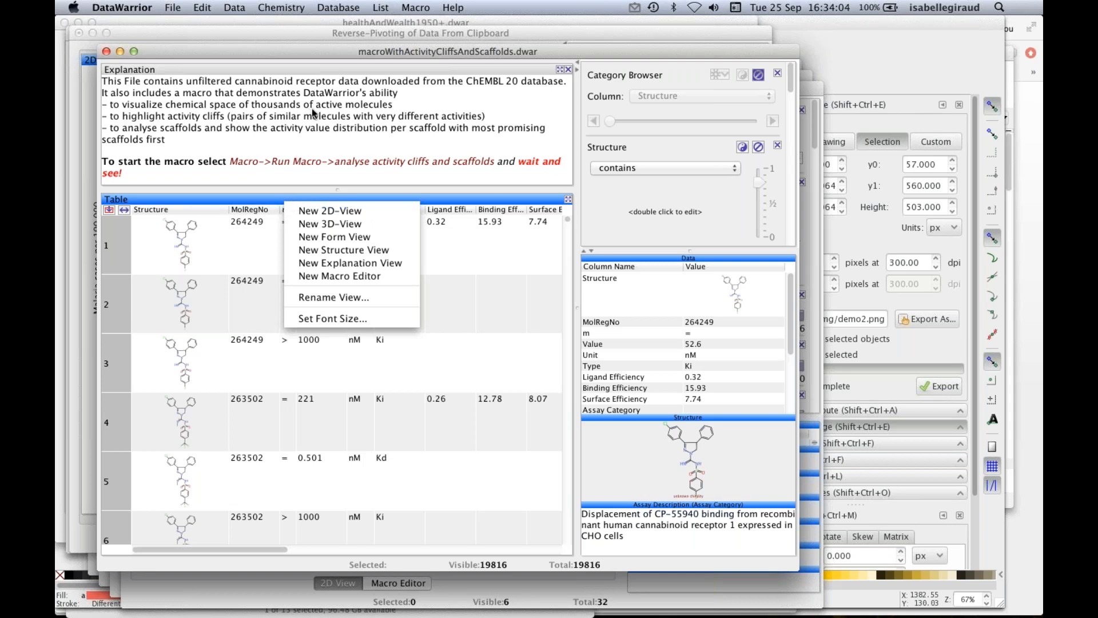
{"action": "left_click", "coordinate": [329, 70]}
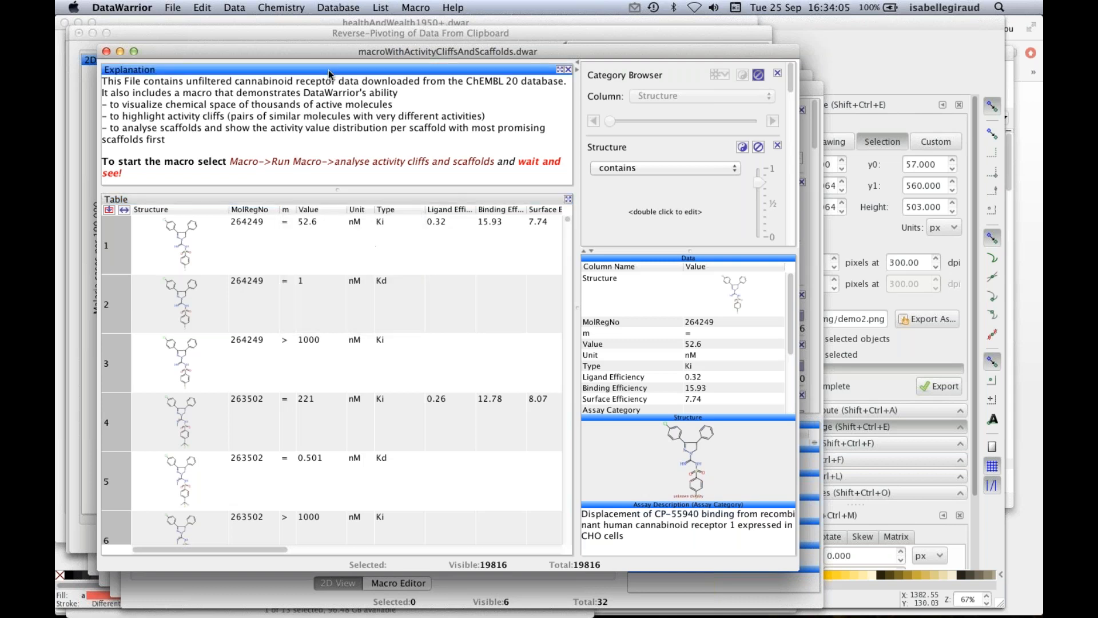
{"action": "left_click", "coordinate": [328, 197]}
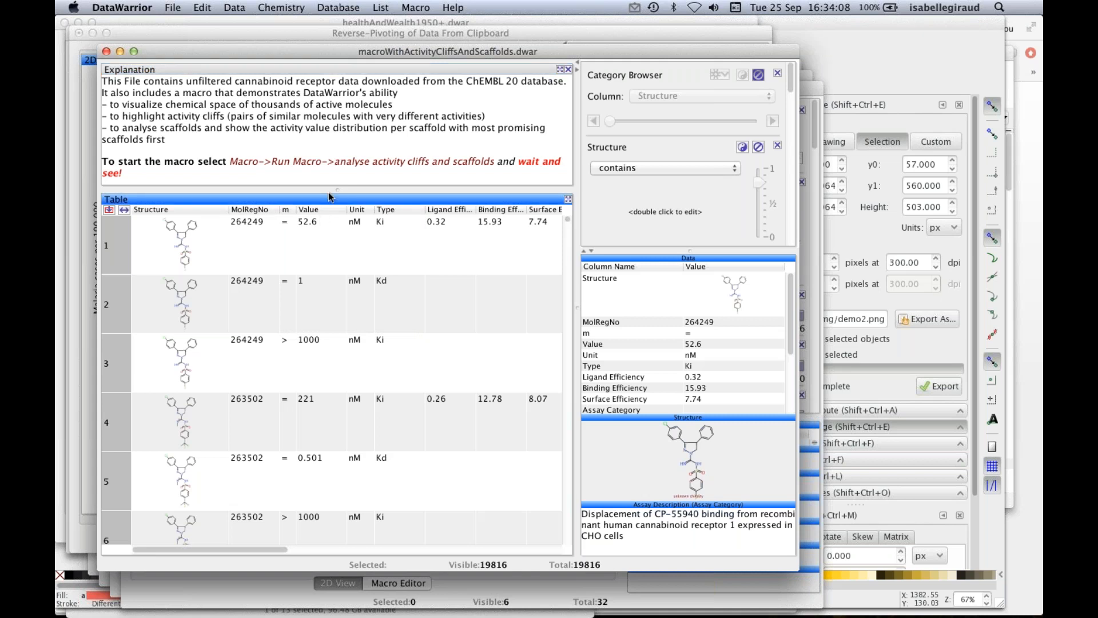
{"action": "right_click", "coordinate": [330, 199]}
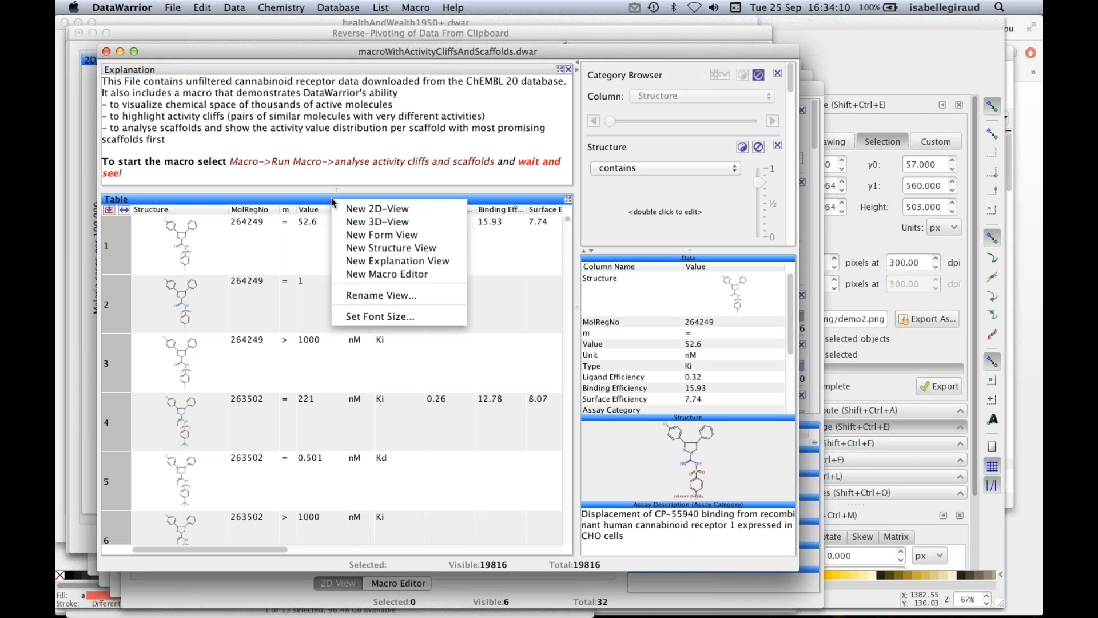
- Open a new macro editor view and check which view the first Close View task closes
{"action": "left_click", "coordinate": [364, 272]}
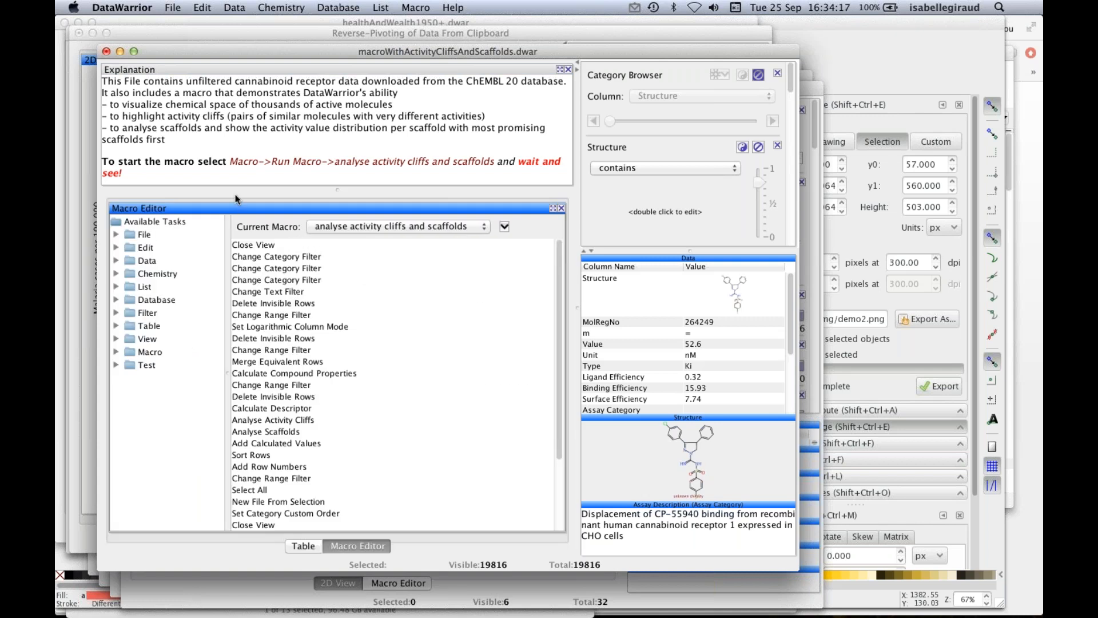
{"action": "left_click", "coordinate": [264, 246]}
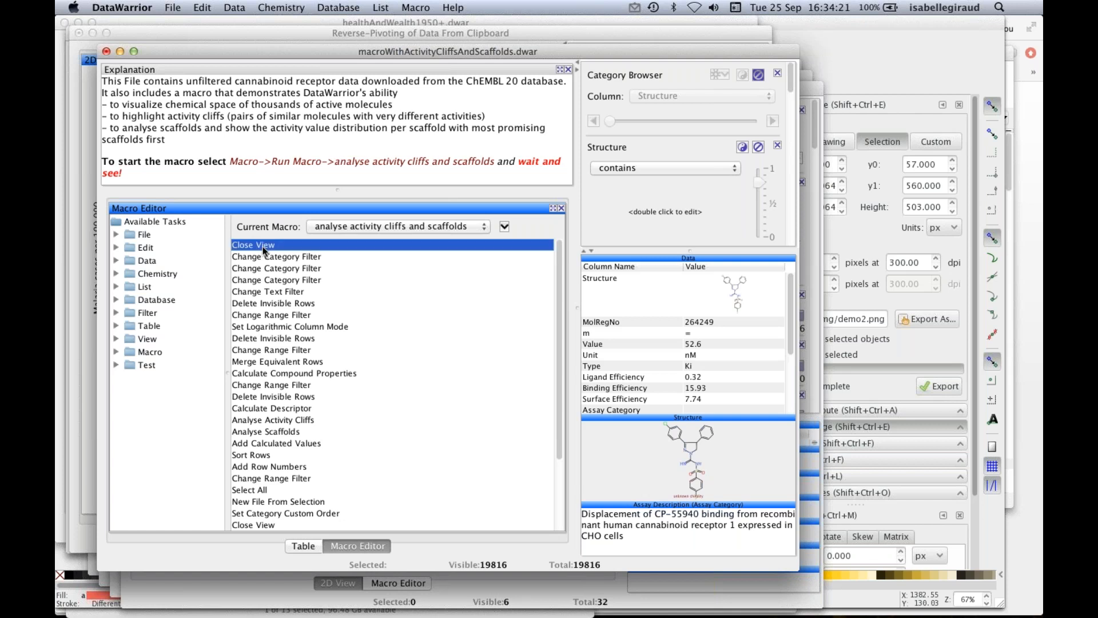
{"action": "left_click", "coordinate": [265, 257]}
{"action": "left_click", "coordinate": [266, 269]}
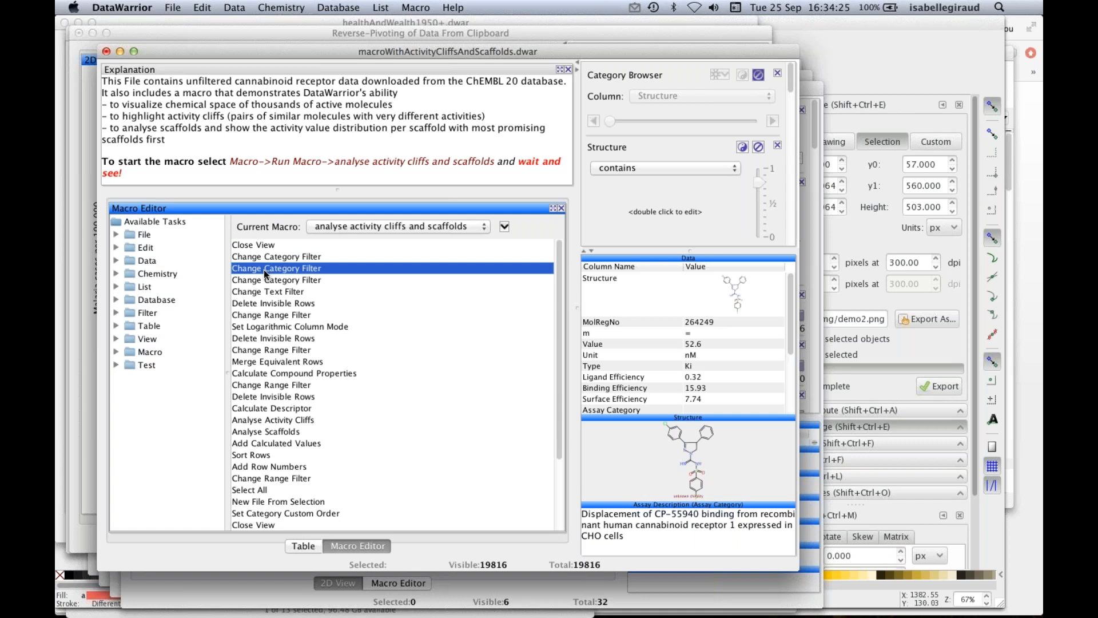
{"action": "left_click", "coordinate": [268, 245]}
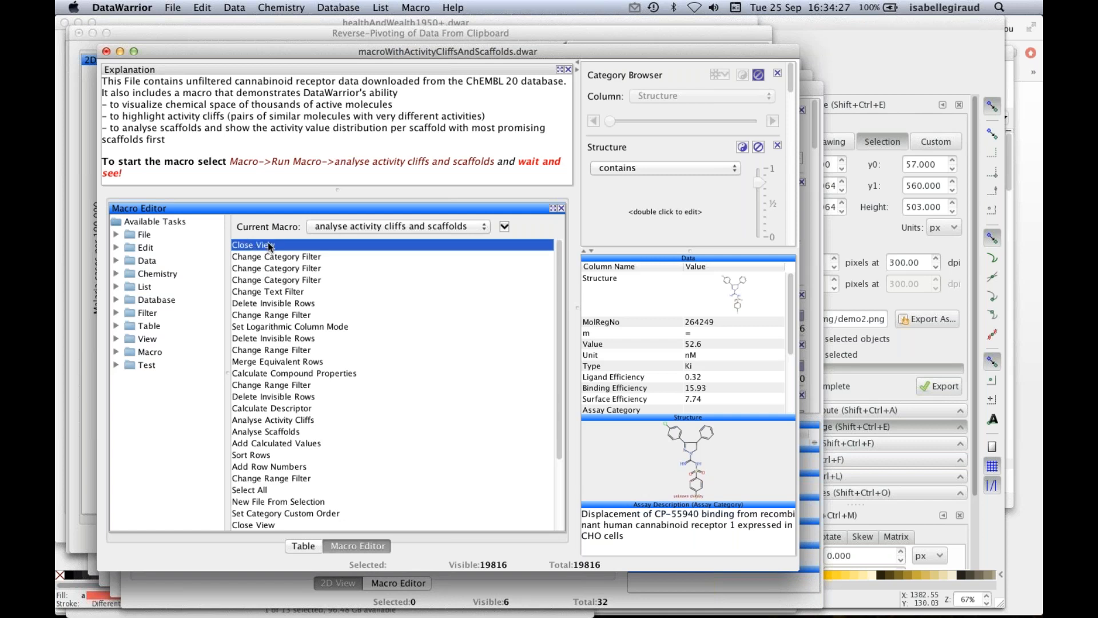
{"action": "double_click", "coordinate": [269, 246]}
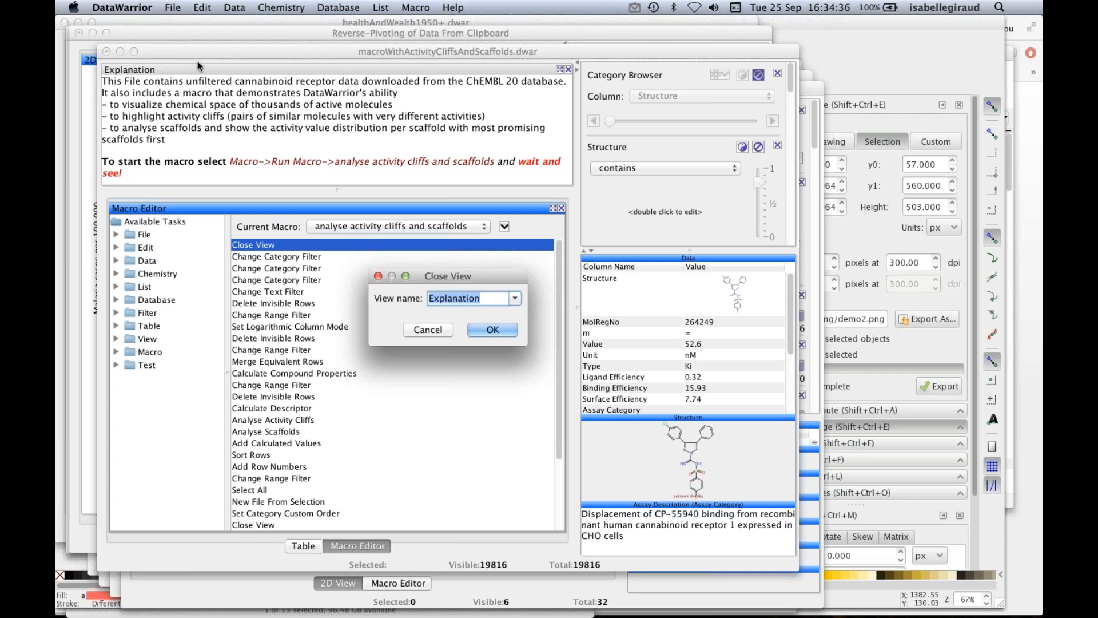
{"action": "left_click", "coordinate": [427, 337]}
- Inspect the settings of the first two Change Category Filter tasks without changing them
{"action": "left_click", "coordinate": [297, 256]}
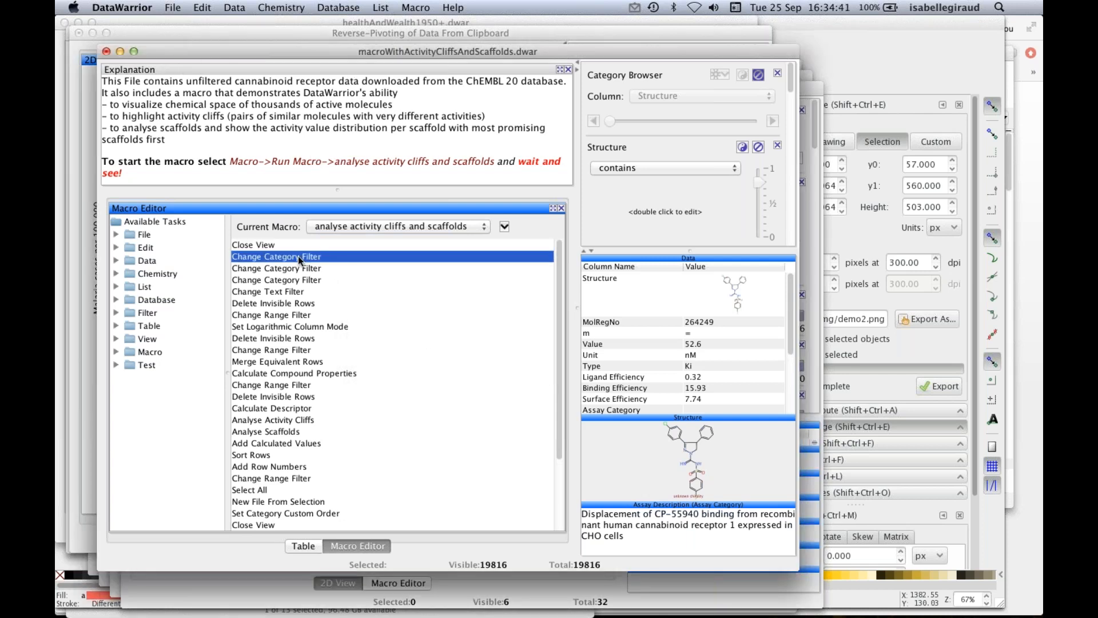
{"action": "double_click", "coordinate": [297, 255]}
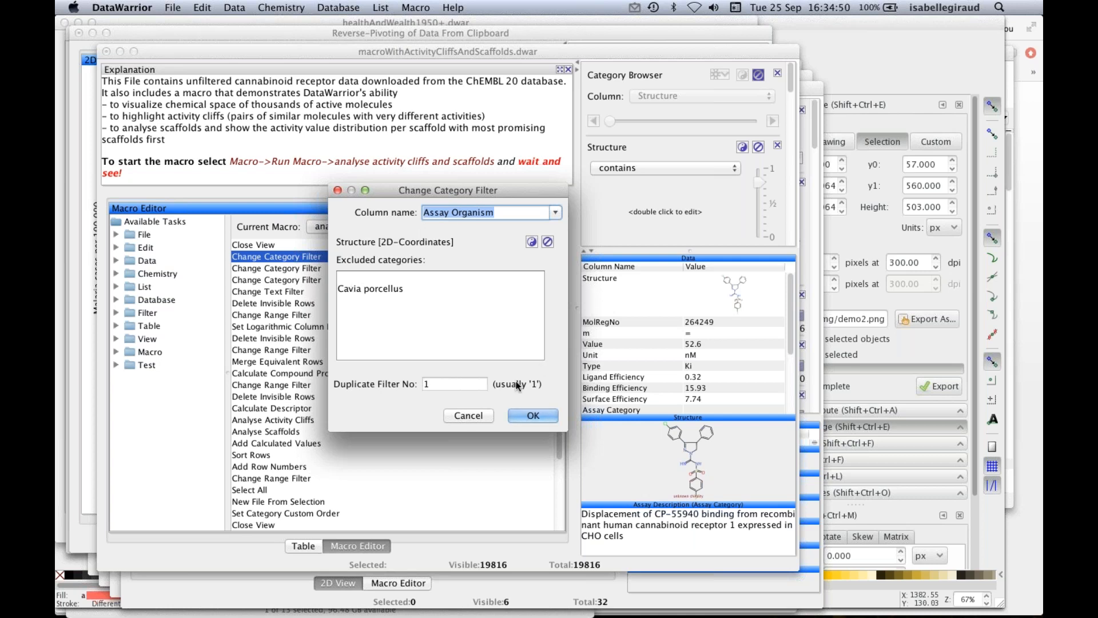
{"action": "left_click", "coordinate": [480, 416]}
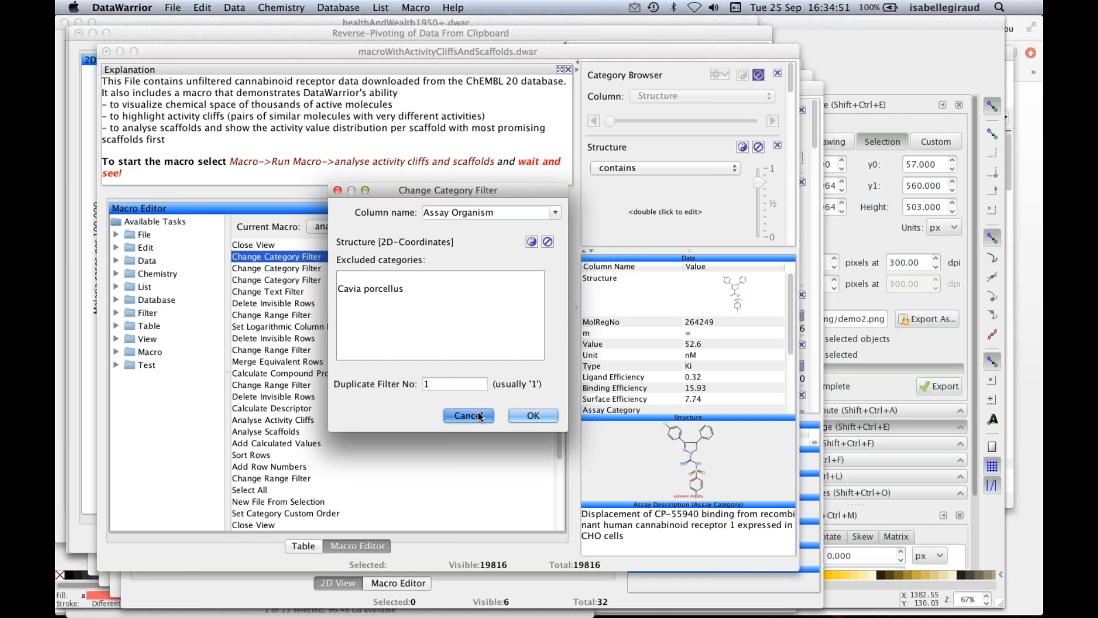
{"action": "left_click", "coordinate": [318, 270]}
{"action": "double_click", "coordinate": [319, 269]}
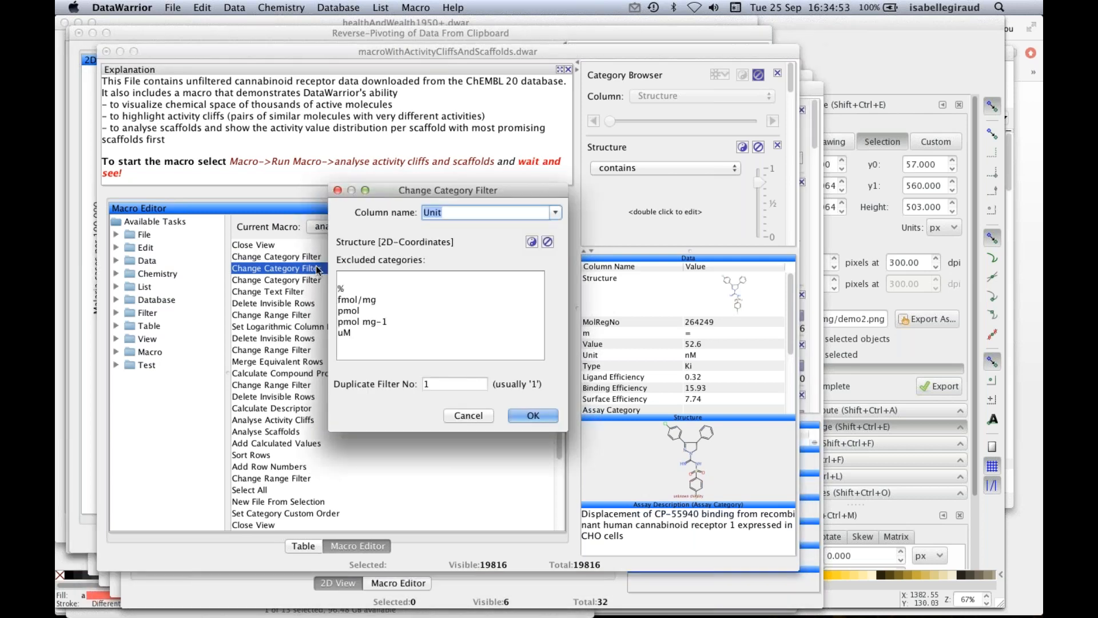
{"action": "left_click", "coordinate": [481, 416]}
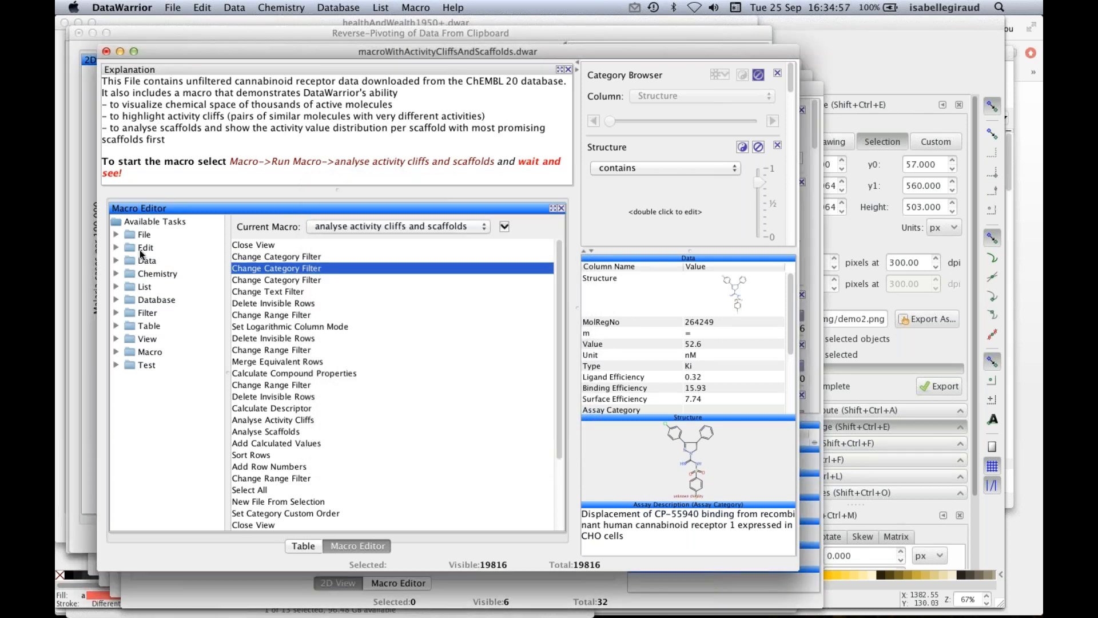
- Insert a Show Message task after the third Change Category Filter task, with the message "Stop! It's going too fast!"
{"action": "left_click", "coordinate": [116, 353]}
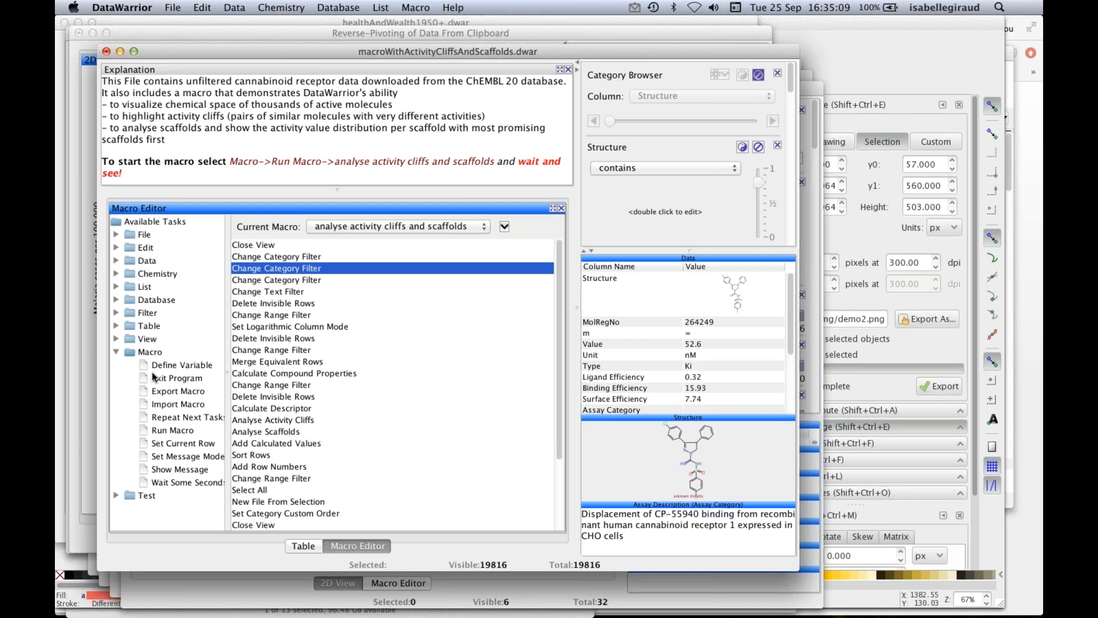
{"action": "left_click", "coordinate": [146, 471]}
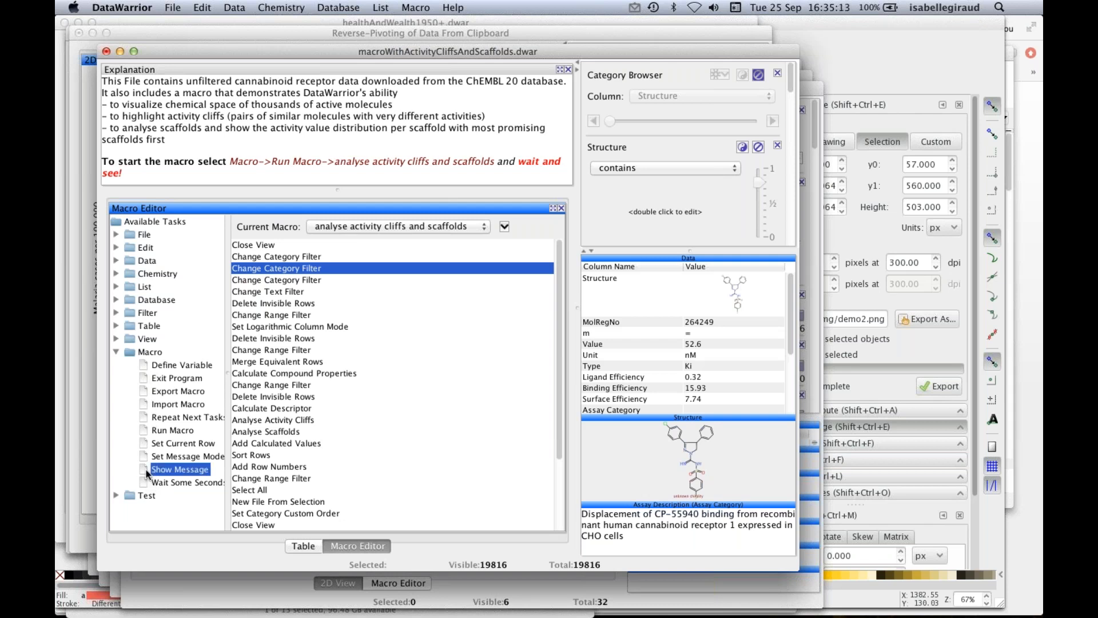
{"action": "left_click_drag", "start_coordinate": [146, 472], "coordinate": [266, 293]}
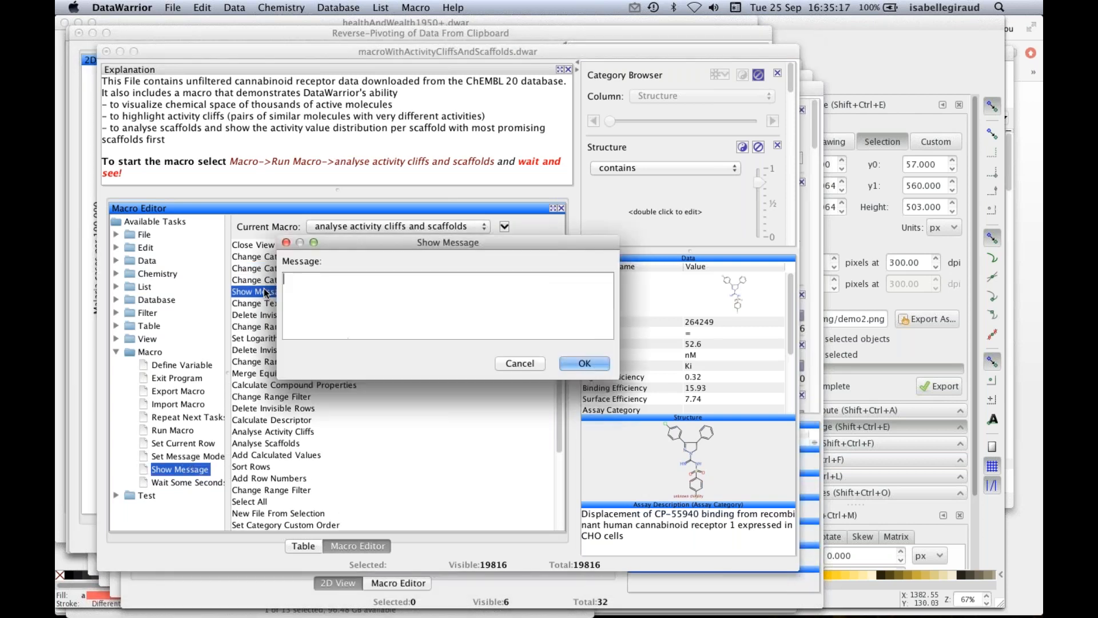
{"action": "type", "text": "Stop! It's going too fast!"}
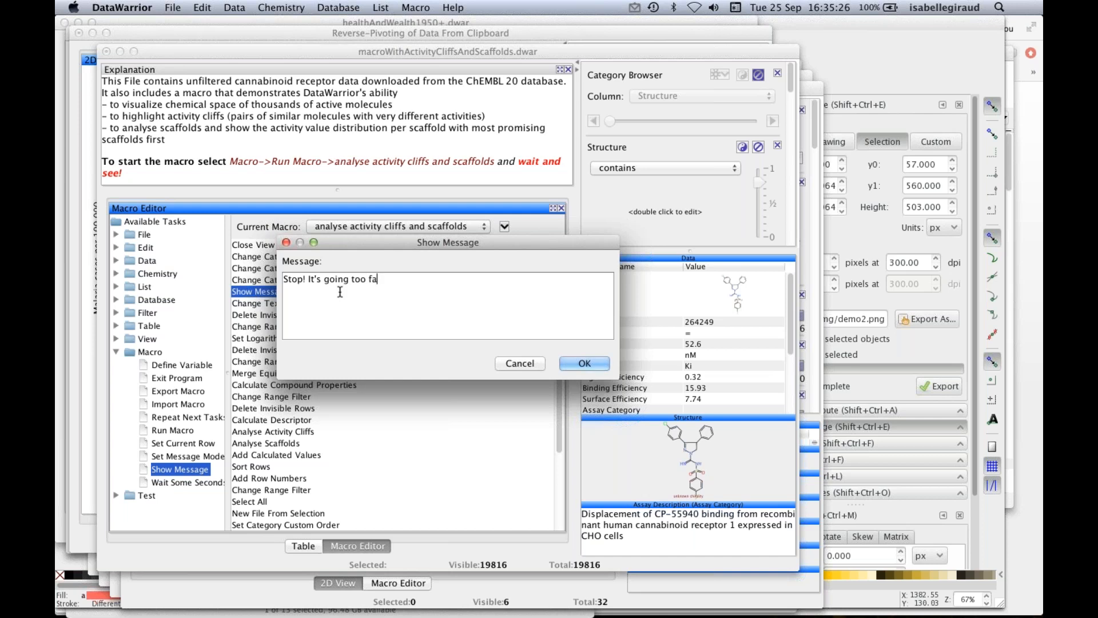
{"action": "left_click", "coordinate": [570, 364]}
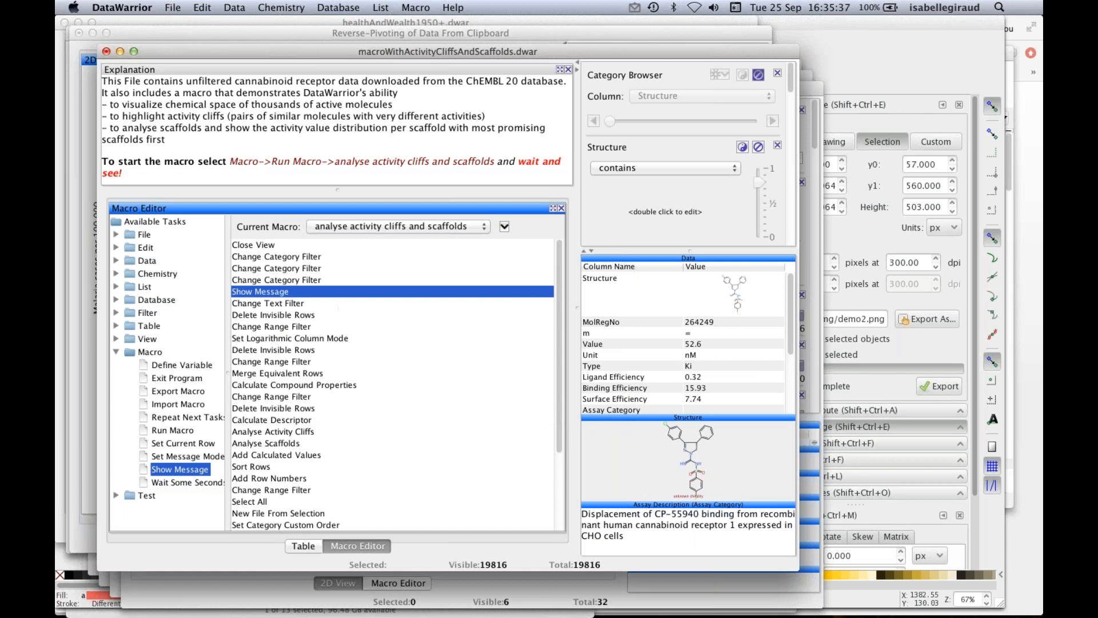
- Run the macro "analyse activity cliffs and scaffolds" and acknowledge its message so that it continues
{"action": "left_click", "coordinate": [416, 8]}
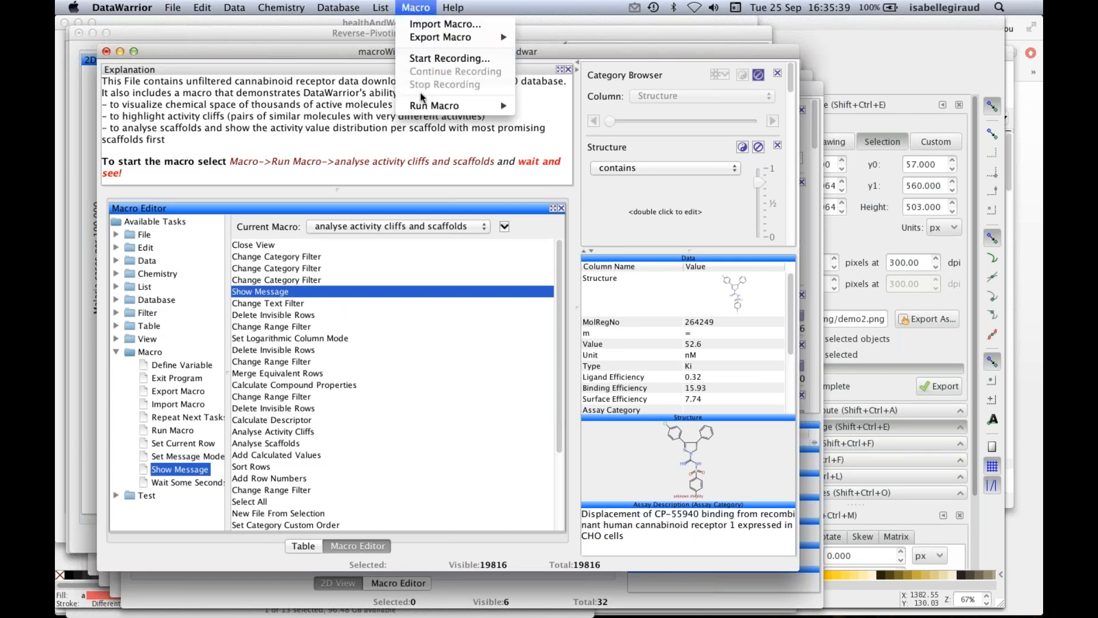
{"action": "mouse_move", "coordinate": [423, 105]}
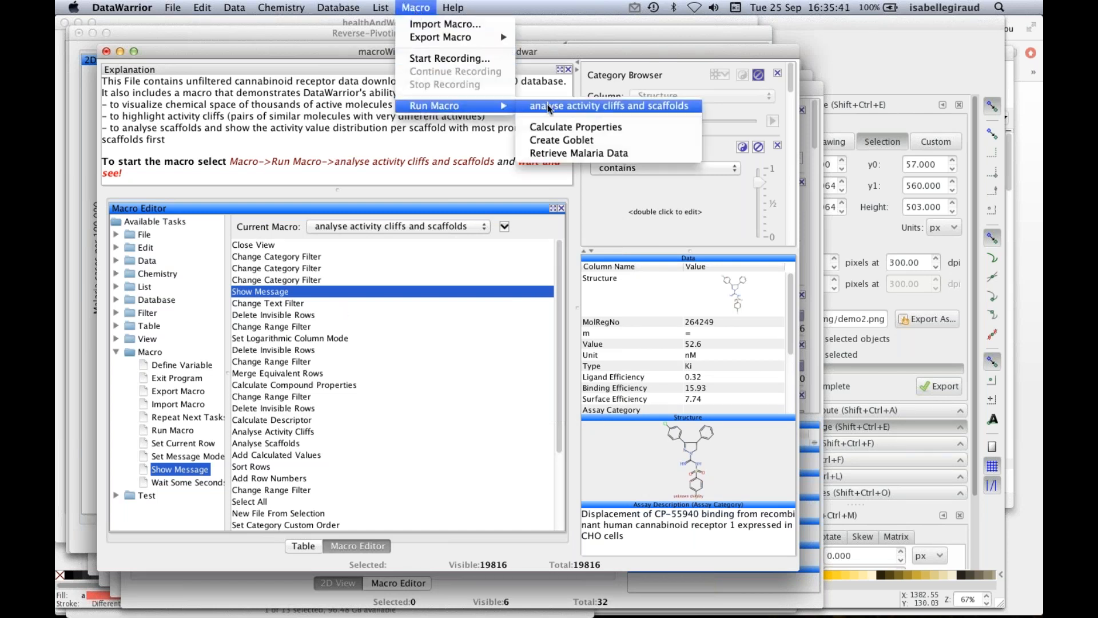
{"action": "left_click", "coordinate": [548, 105]}
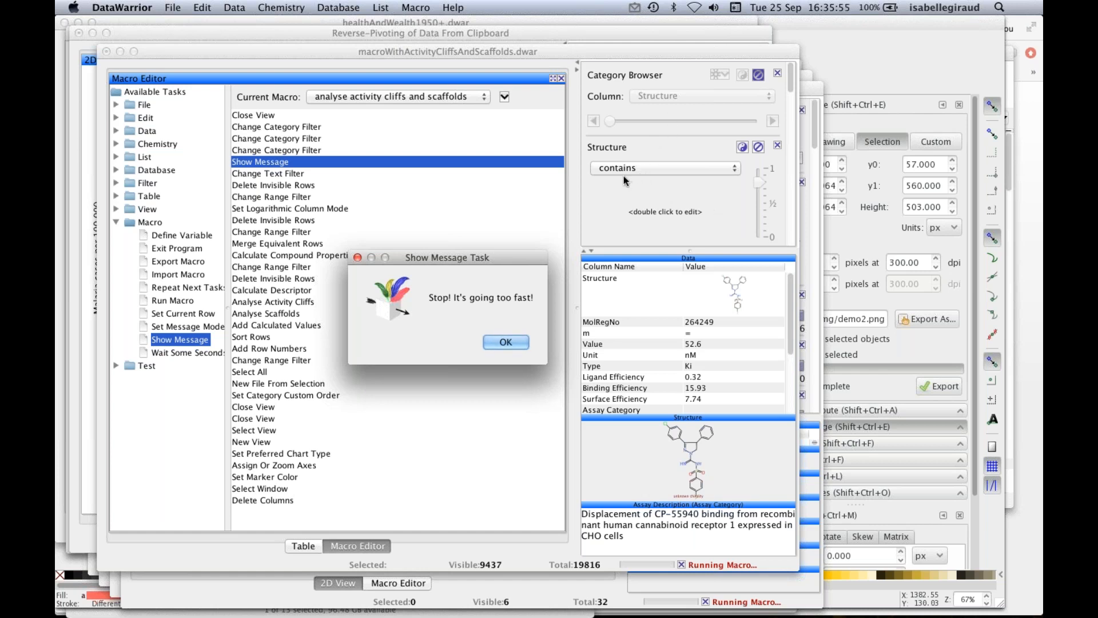
{"action": "left_click", "coordinate": [506, 343]}
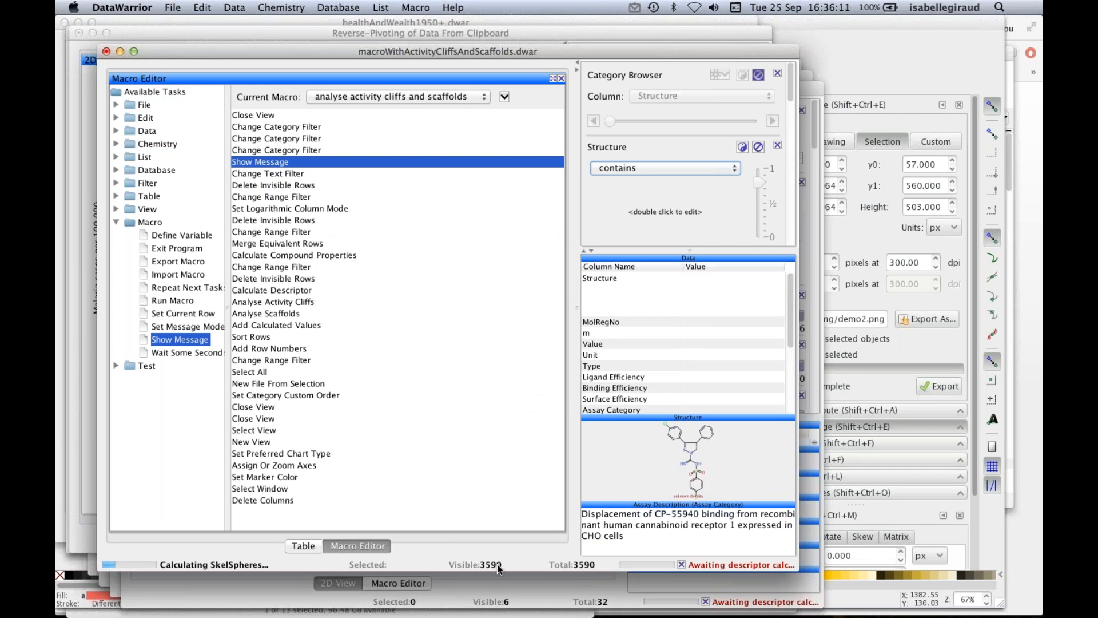
{"action": "key", "text": "super+Tab"}
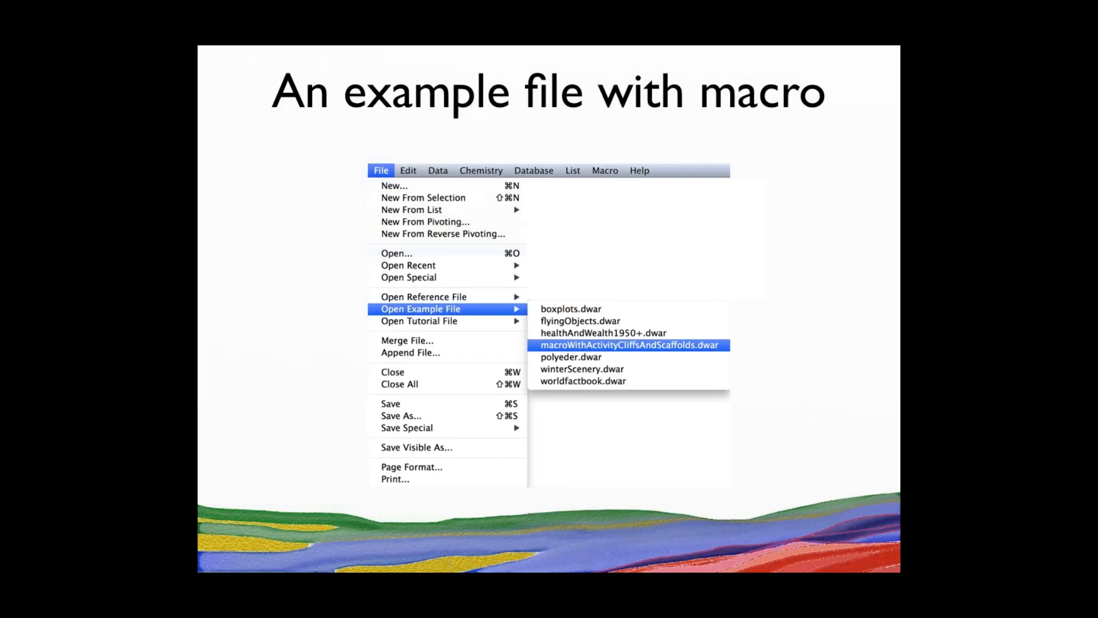
{"action": "key", "text": "Right"}
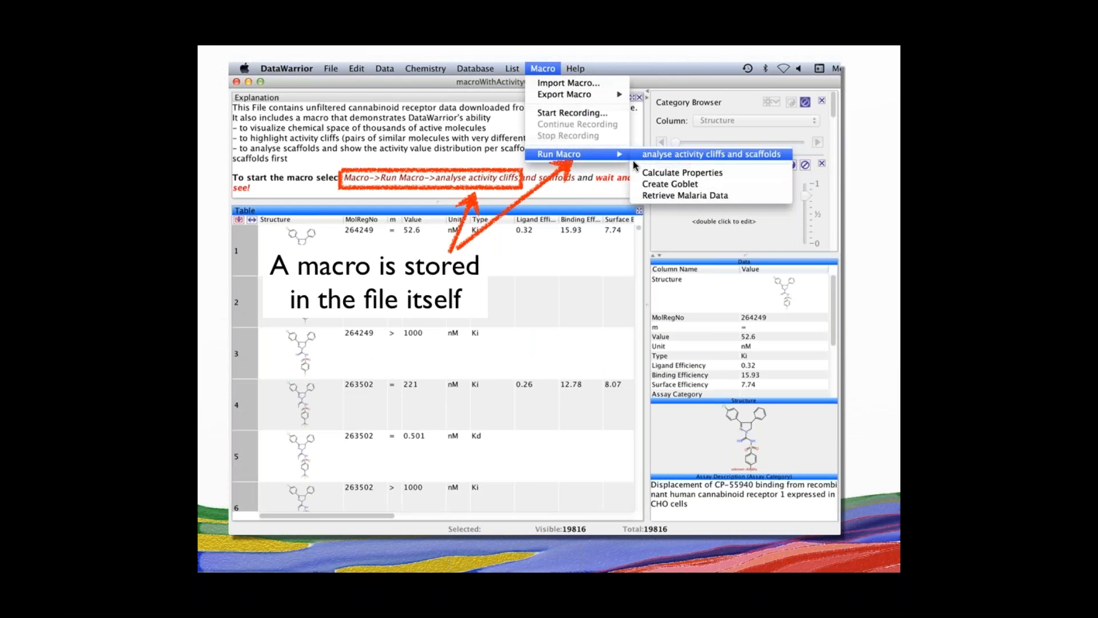
{"action": "key", "text": "Right"}
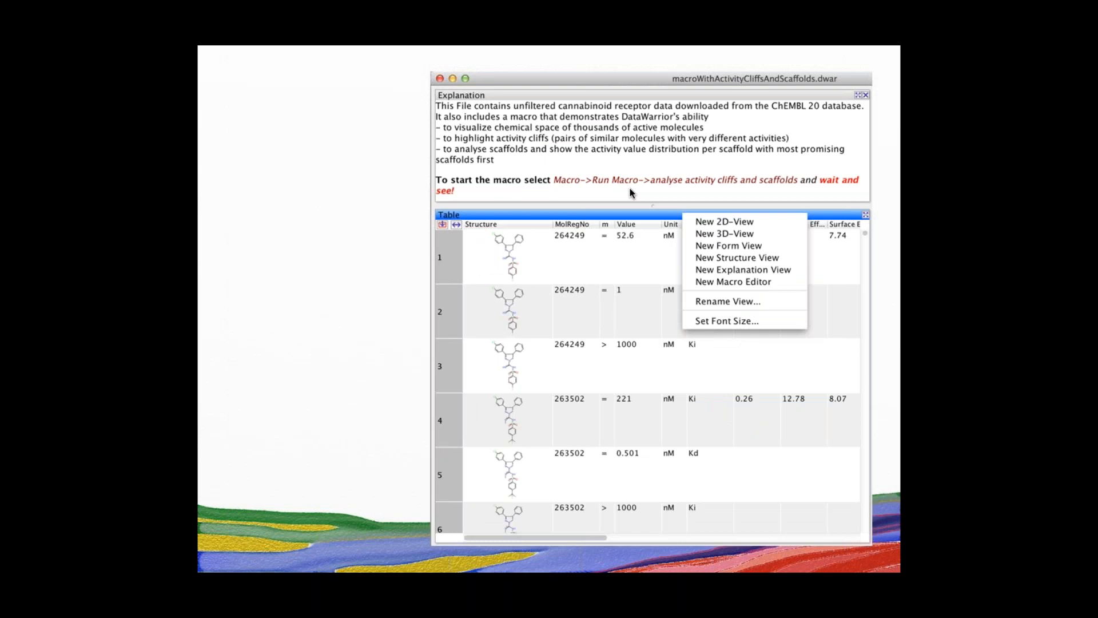
{"action": "key", "text": "Right"}
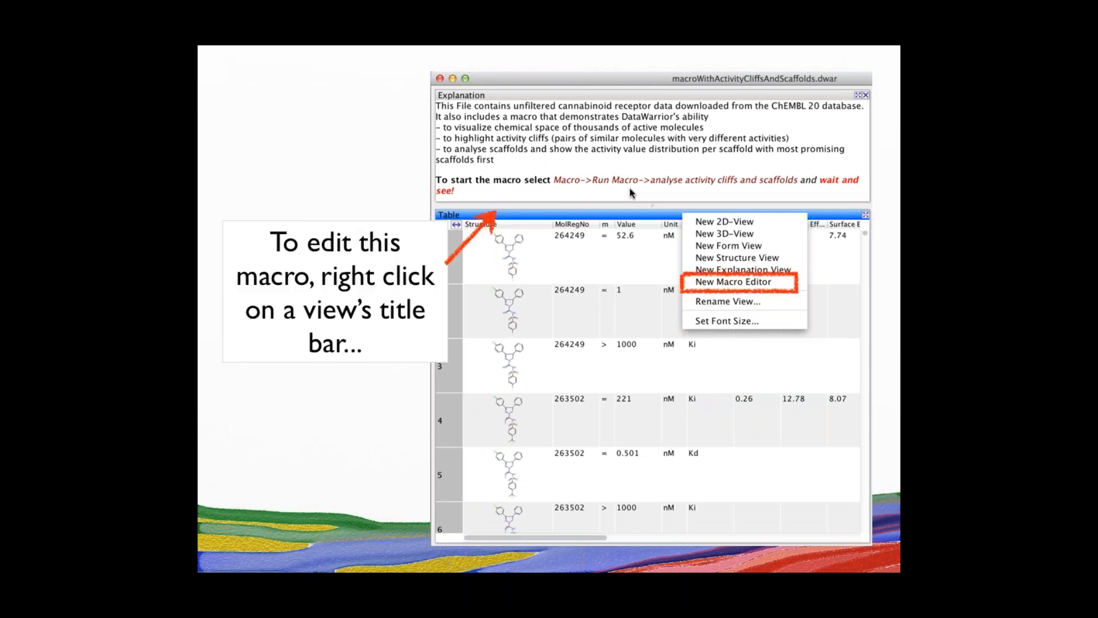
{"action": "key", "text": "Right"}
{"action": "key", "text": "Right"}
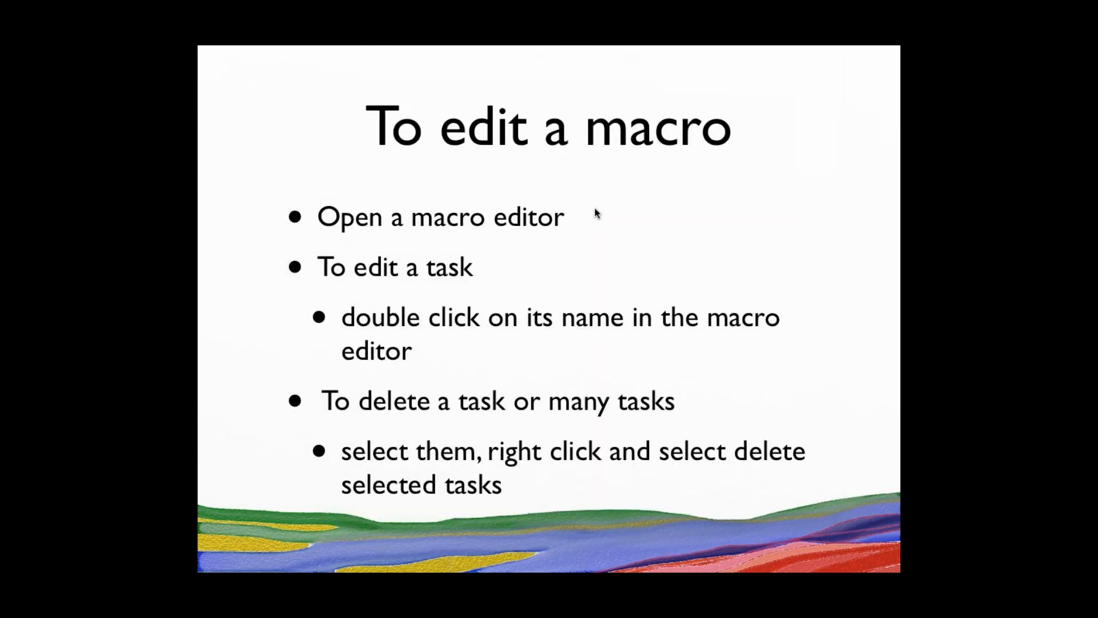
{"action": "key", "text": "Right"}
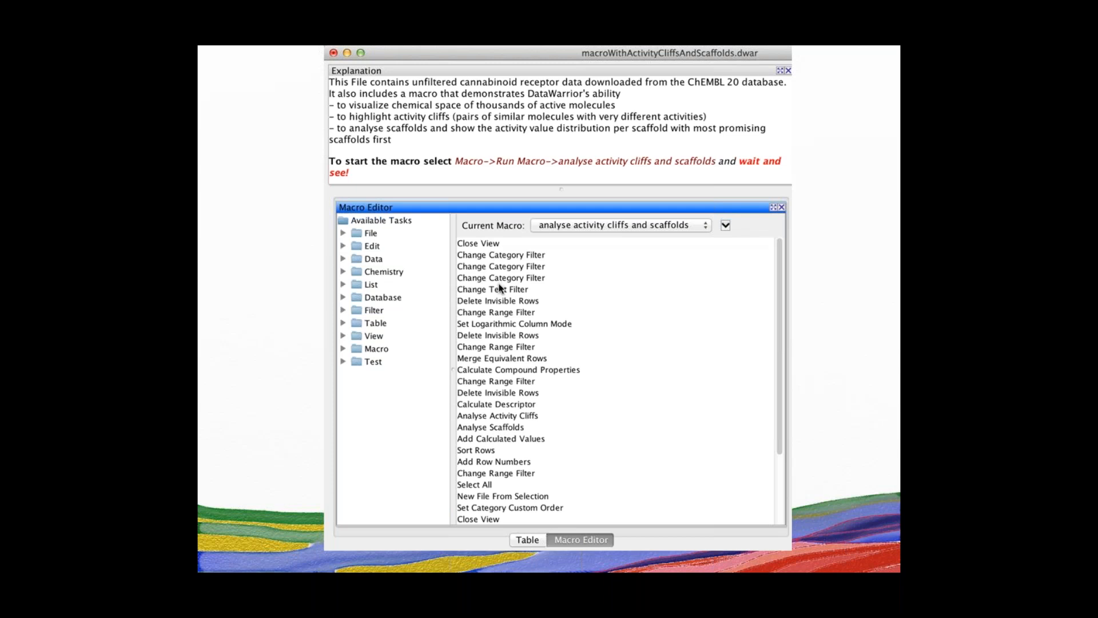
- Return to DataWarrior from the slideshow and stop the running macro during its similarity calculation
{"action": "key", "text": "Escape"}
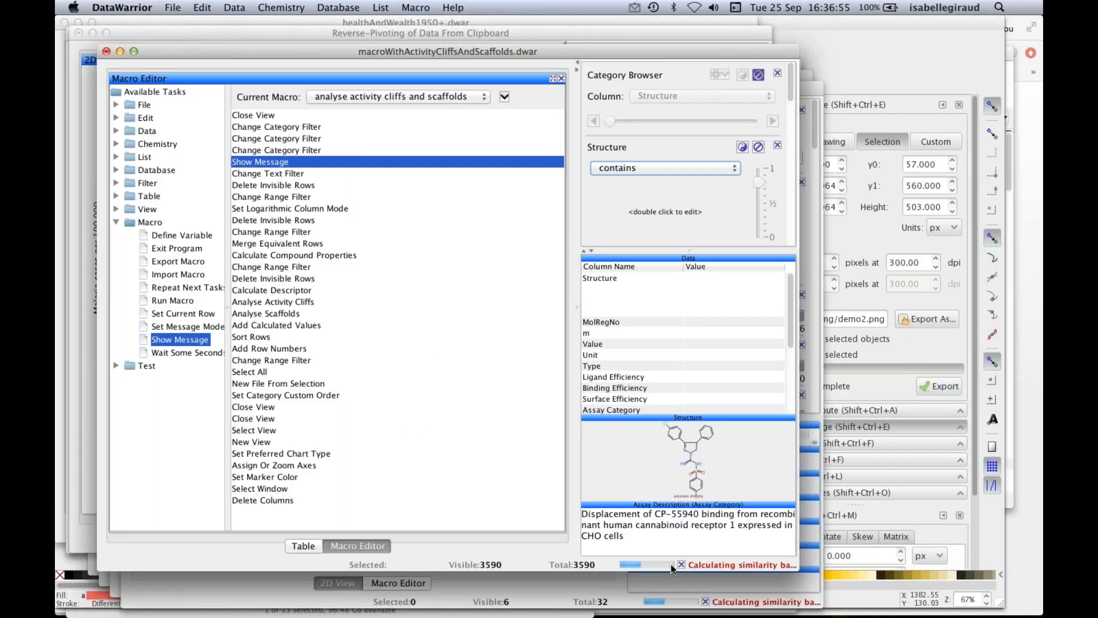
{"action": "left_click", "coordinate": [682, 565]}
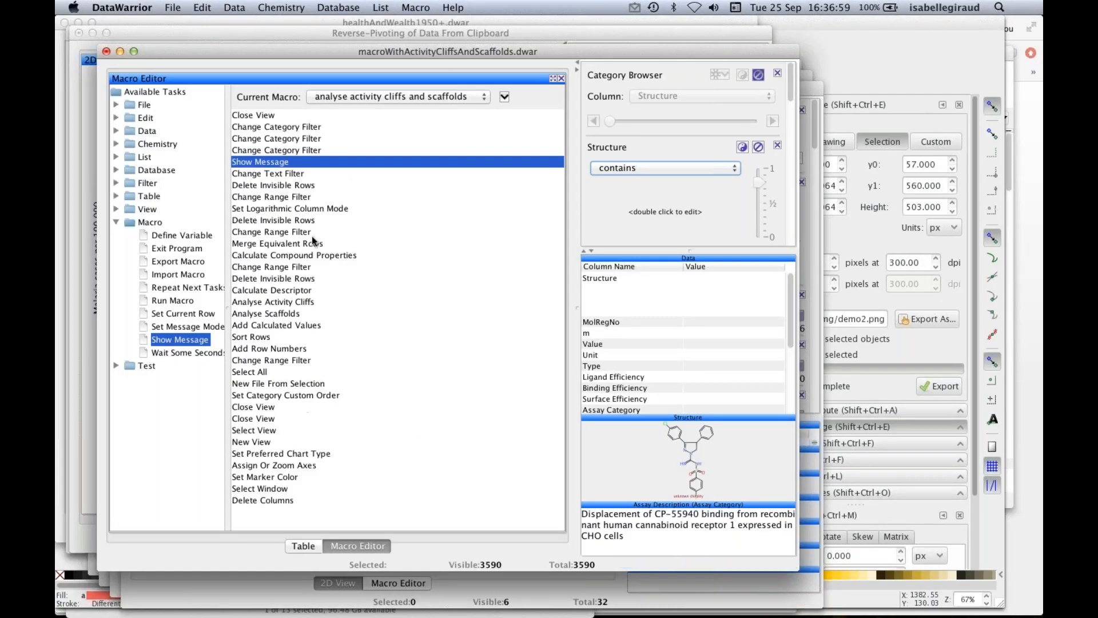
- Delete the three consecutive Change Category Filter tasks from the current macro
{"action": "left_click", "coordinate": [267, 128]}
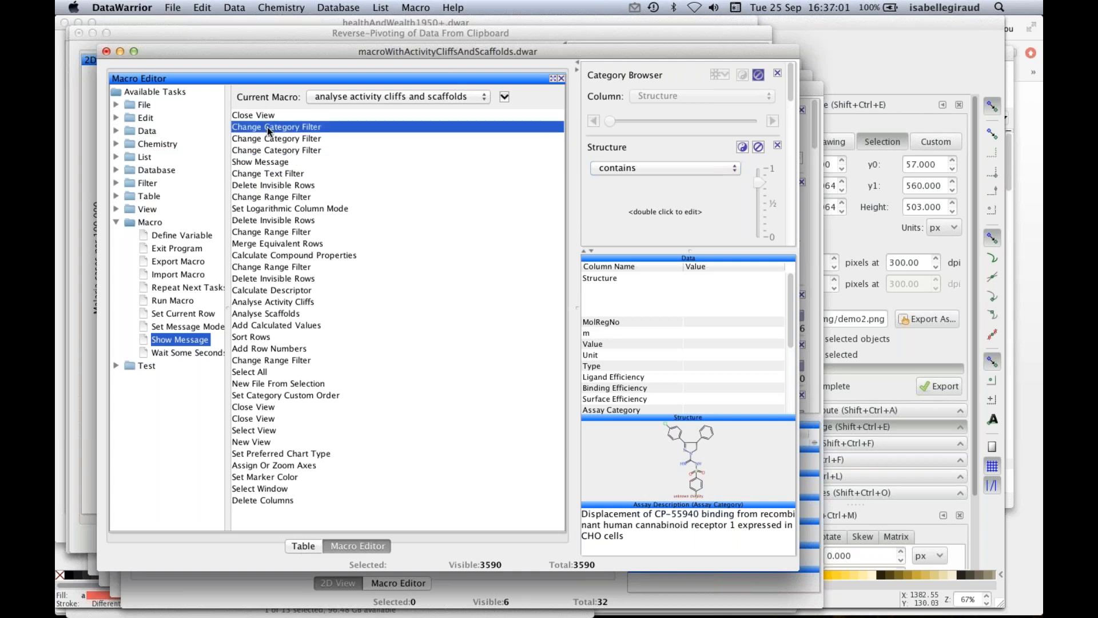
{"action": "left_click", "coordinate": [277, 152], "text": "shift"}
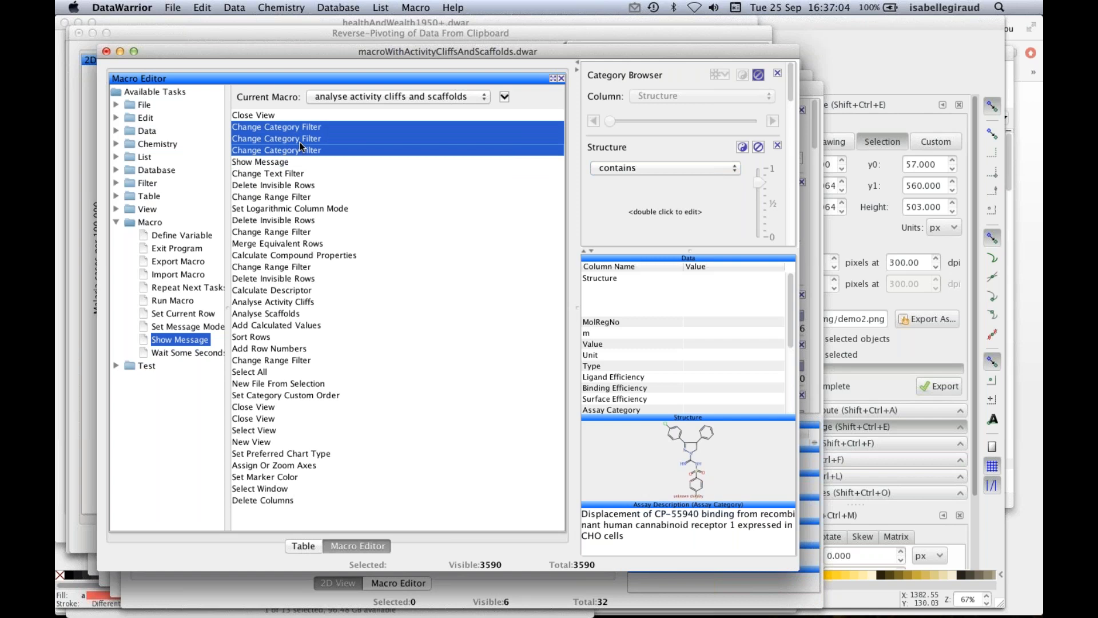
{"action": "right_click", "coordinate": [300, 146]}
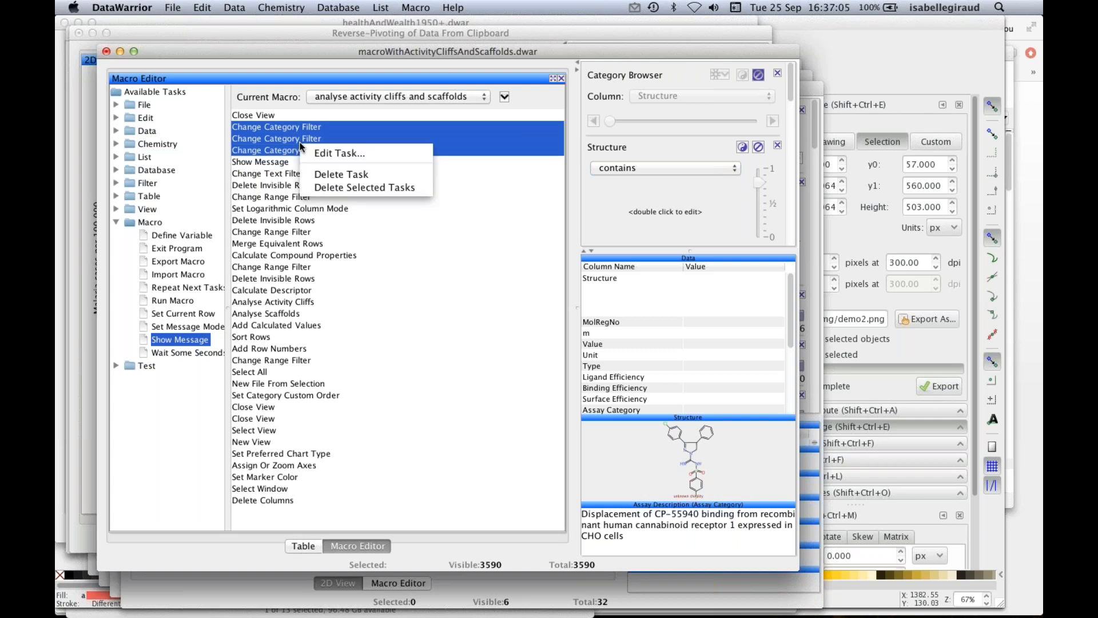
{"action": "left_click", "coordinate": [322, 186]}
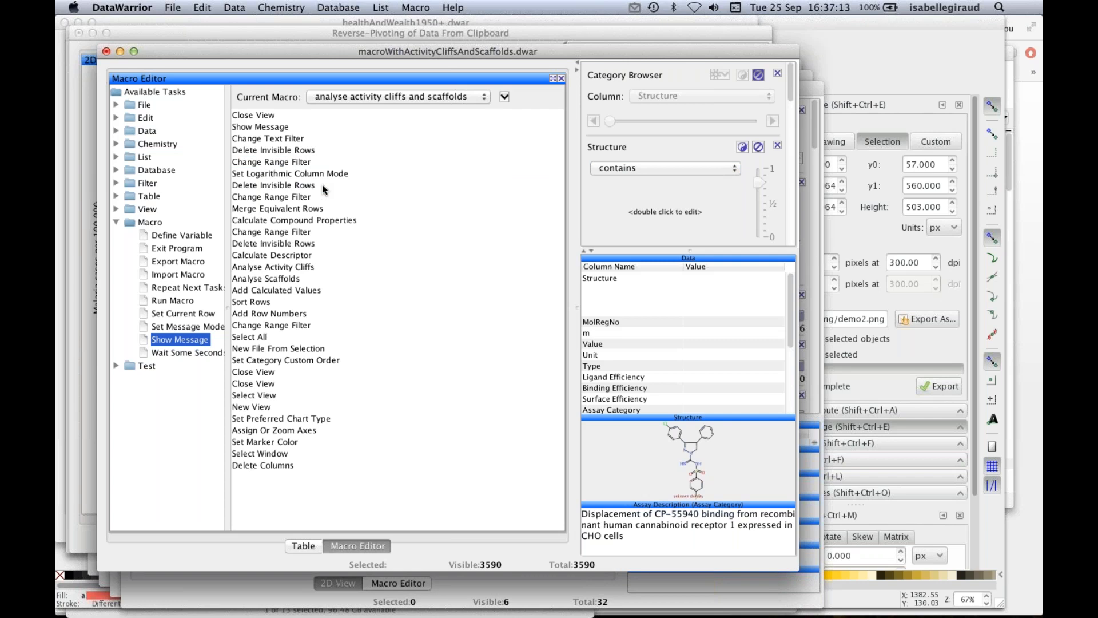
{"action": "key", "text": "super+Tab"}
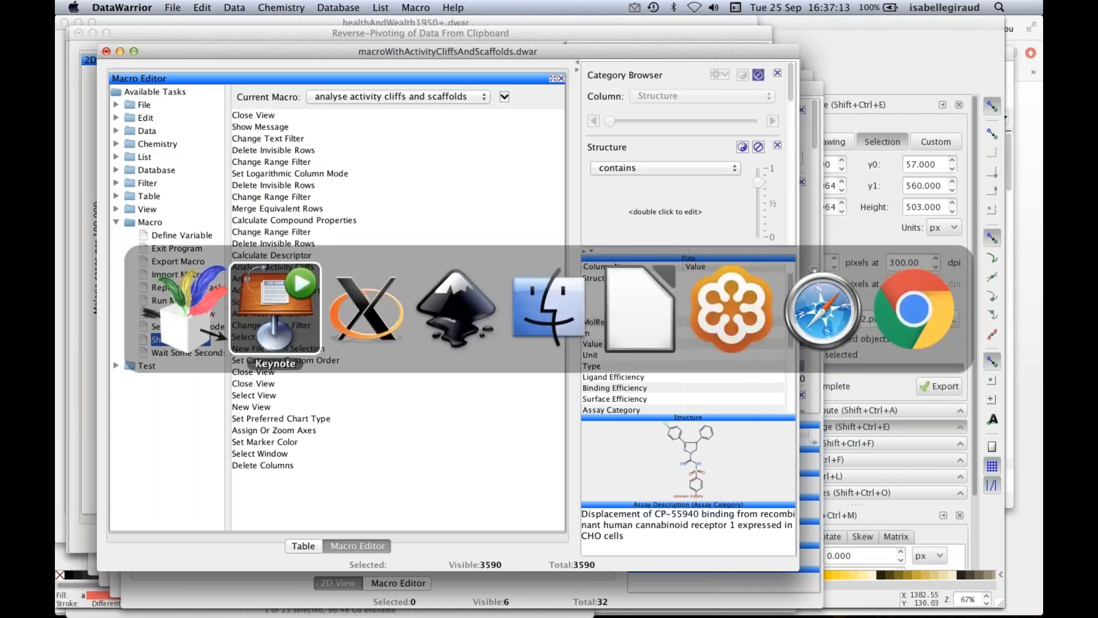
{"action": "key", "text": "Right"}
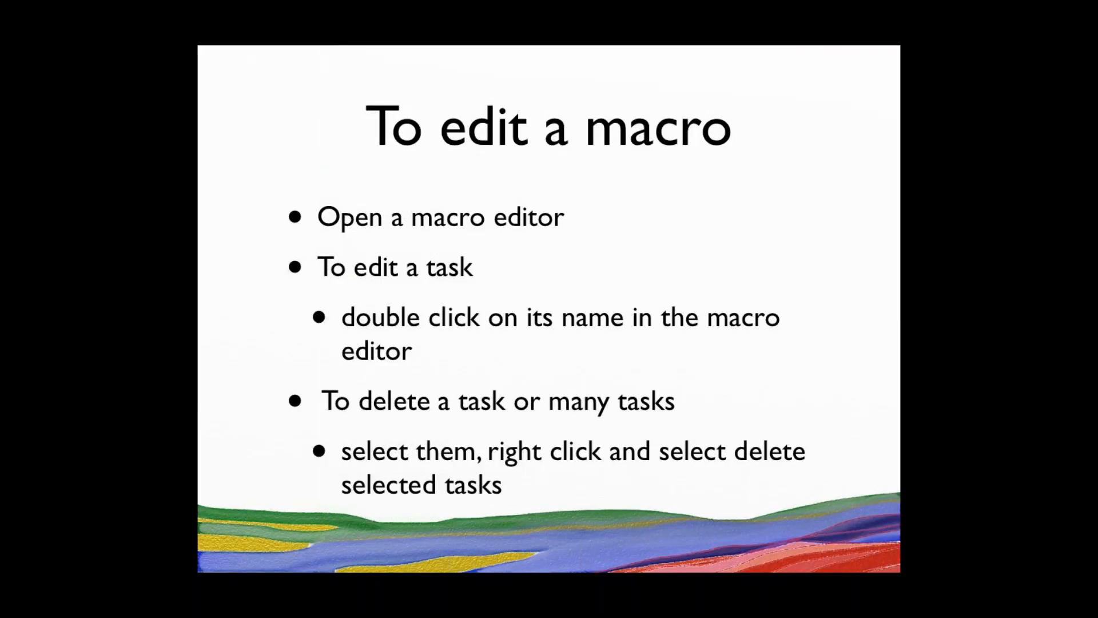
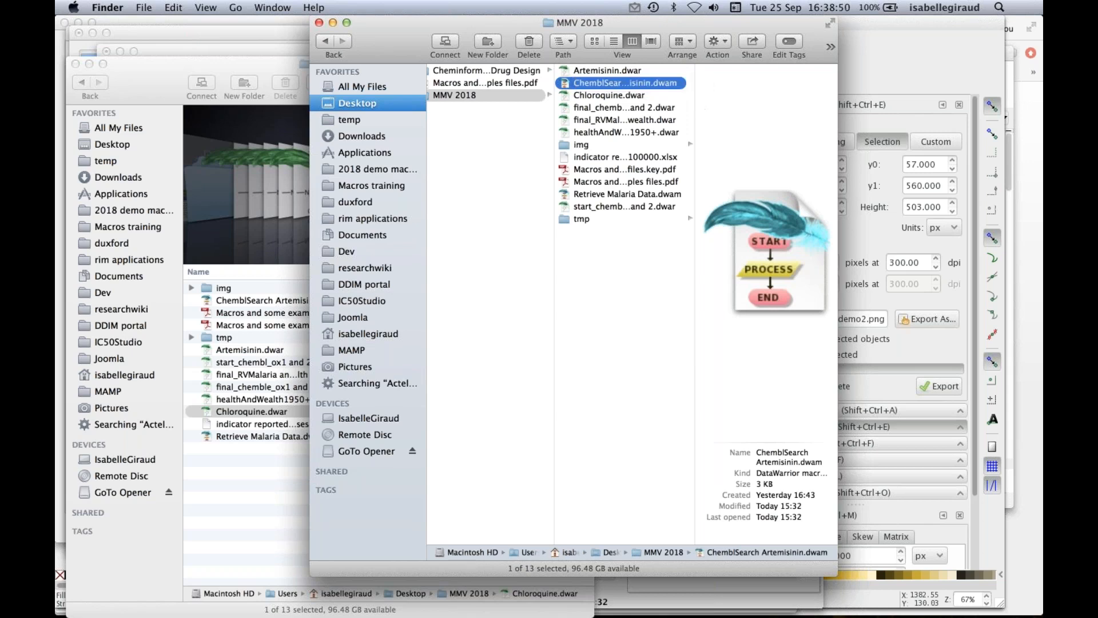
- Widen the Finder column that lists the files in the MMV 2018 folder
{"action": "left_click_drag", "start_coordinate": [721, 106], "coordinate": [765, 108]}
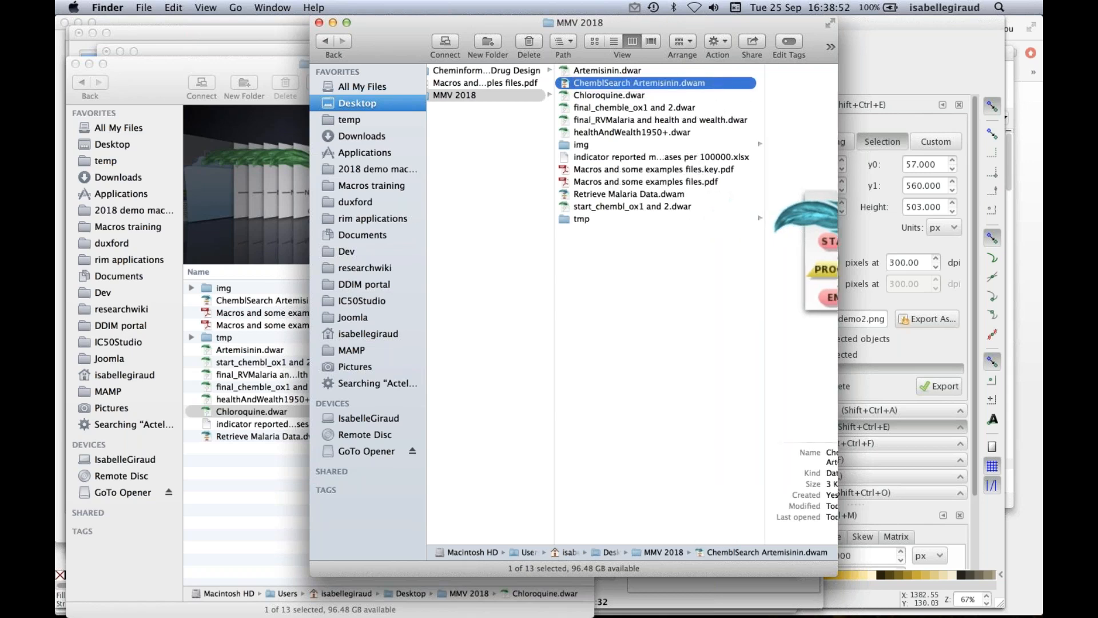
- Launch the macro file ChemblSearch Artemisinin.dwam from the MMV 2018 folder in DataWarrior and acknowledge its message so that the search runs
{"action": "left_click", "coordinate": [589, 70]}
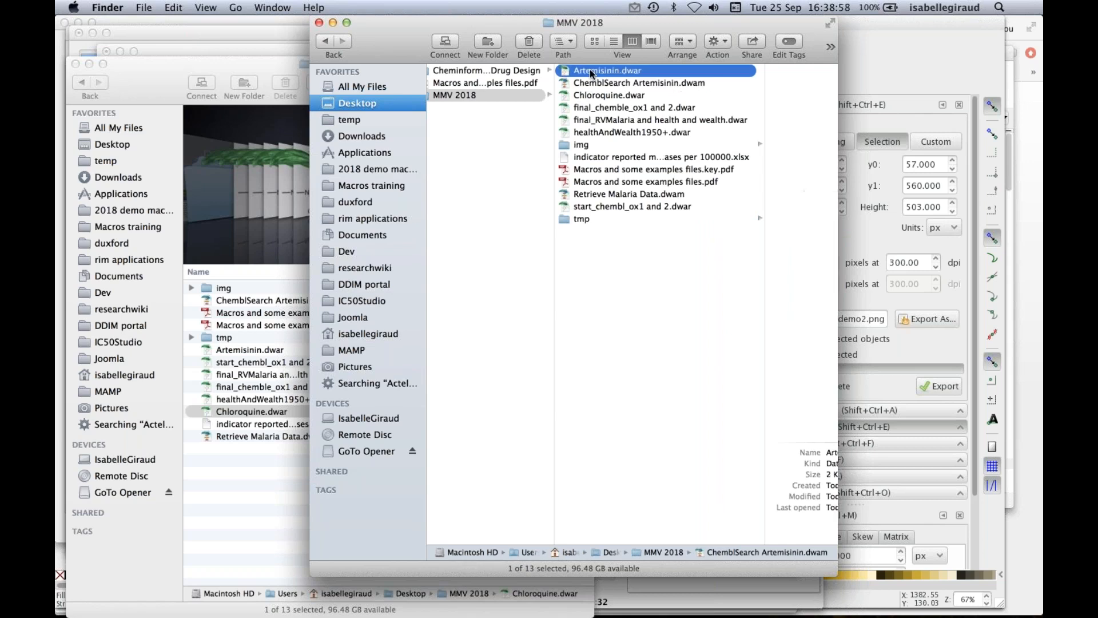
{"action": "right_click", "coordinate": [561, 83]}
{"action": "left_click", "coordinate": [547, 82]}
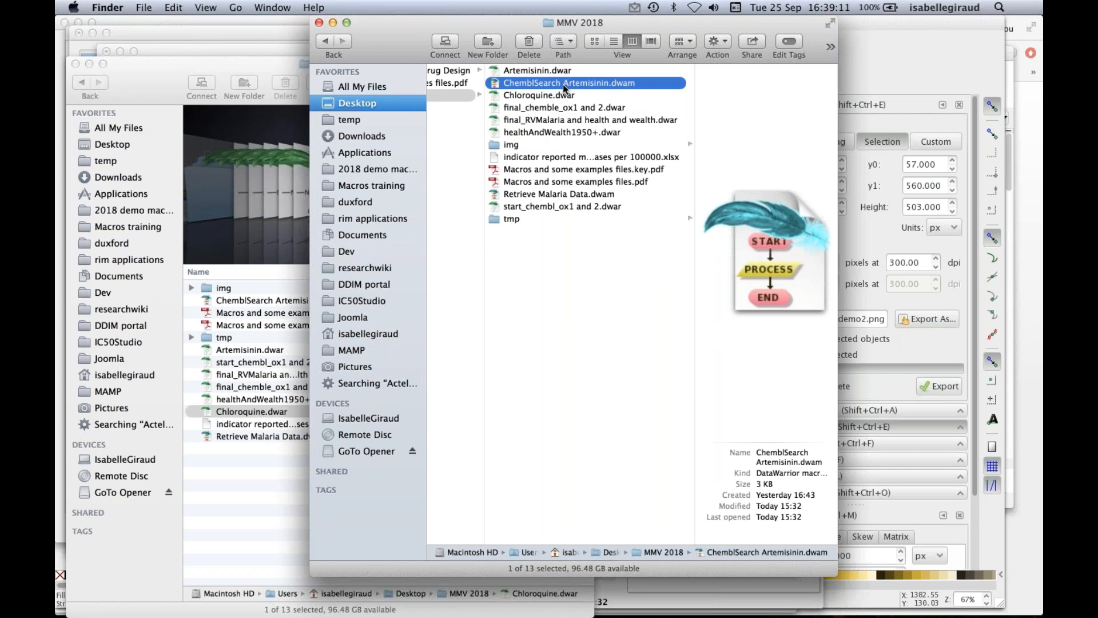
{"action": "key", "text": "Return"}
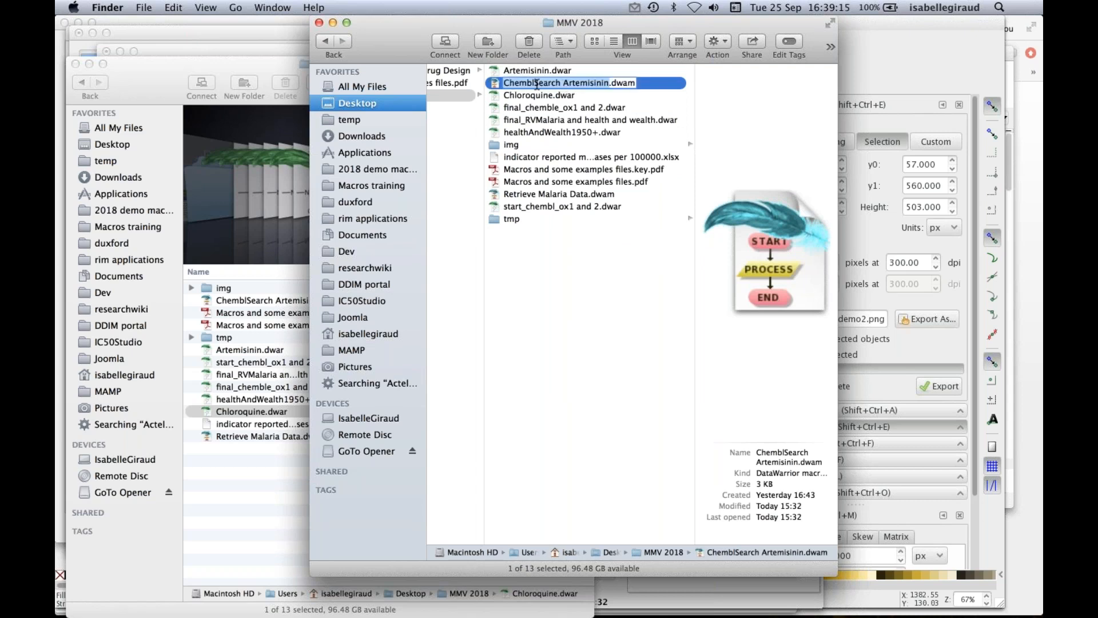
{"action": "left_click", "coordinate": [496, 86]}
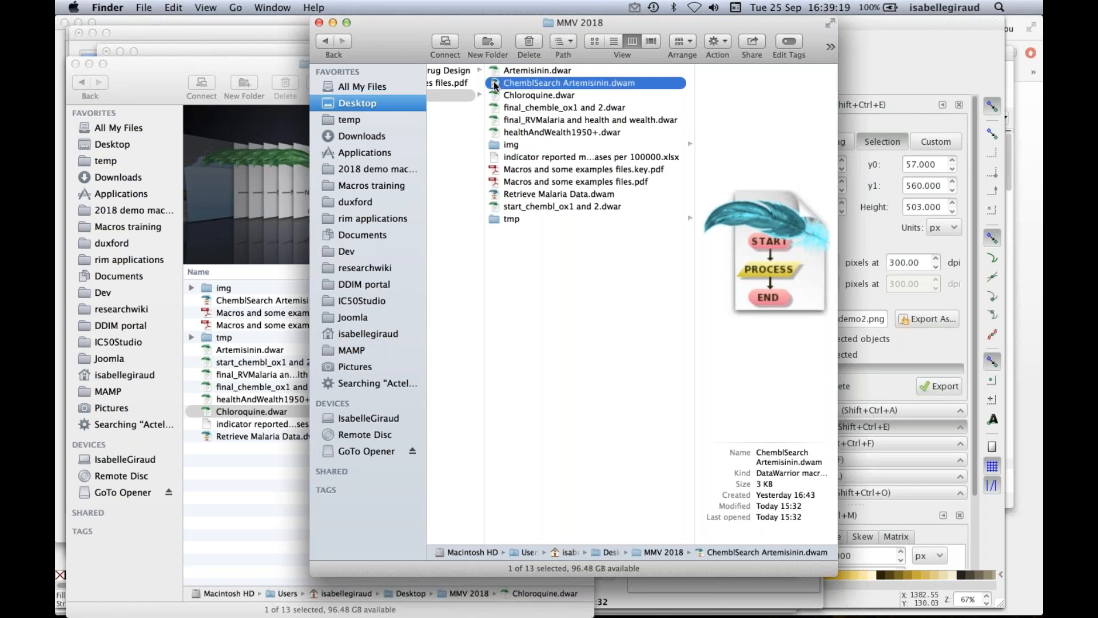
{"action": "double_click", "coordinate": [496, 85]}
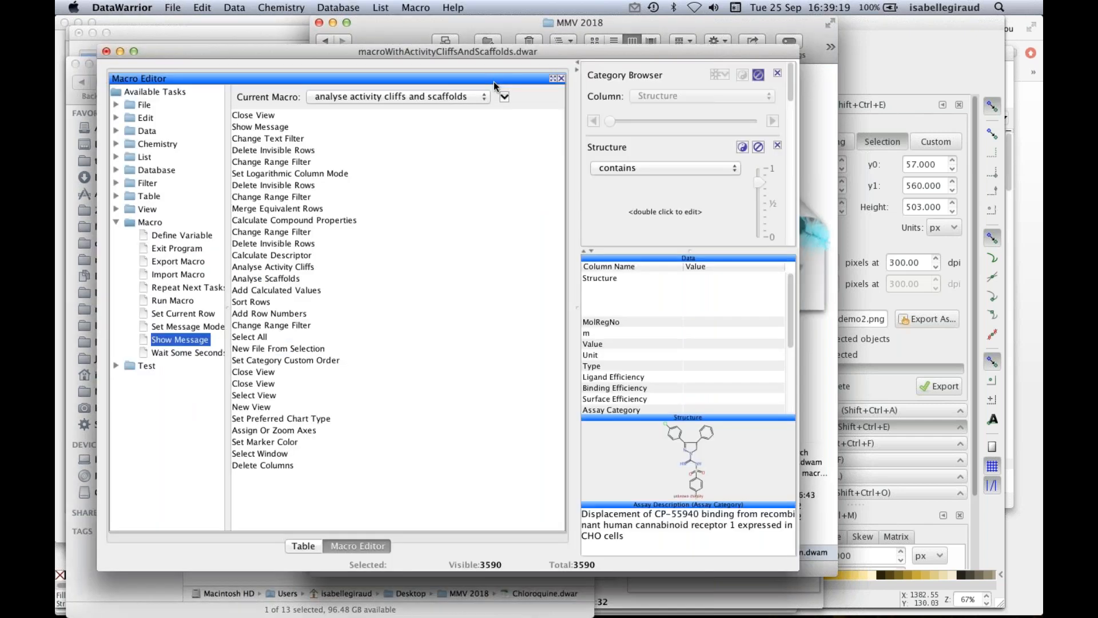
{"action": "left_click", "coordinate": [559, 342]}
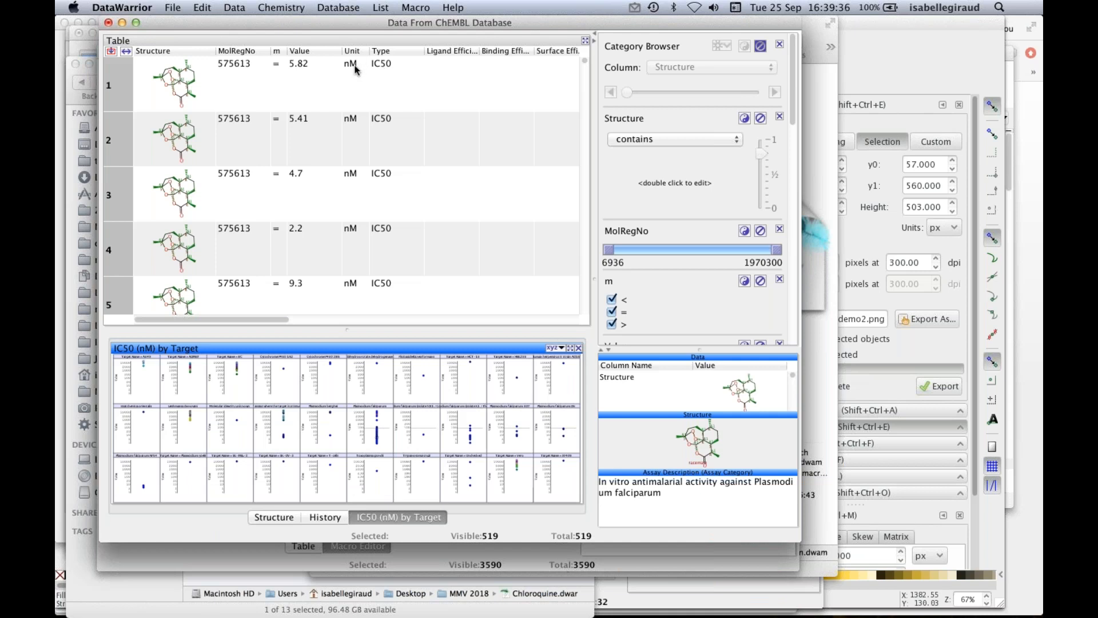
- Examine the IC50 (nM) by Target view at full size, the History view and the reference columns of the results table
{"action": "left_click", "coordinate": [571, 349]}
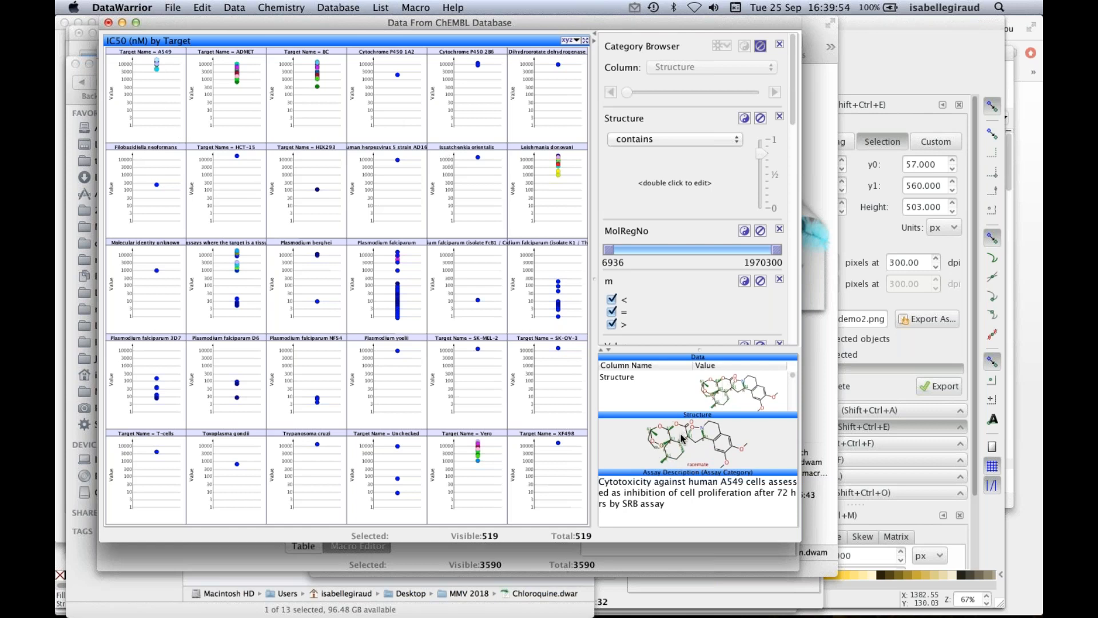
{"action": "left_click", "coordinate": [558, 65]}
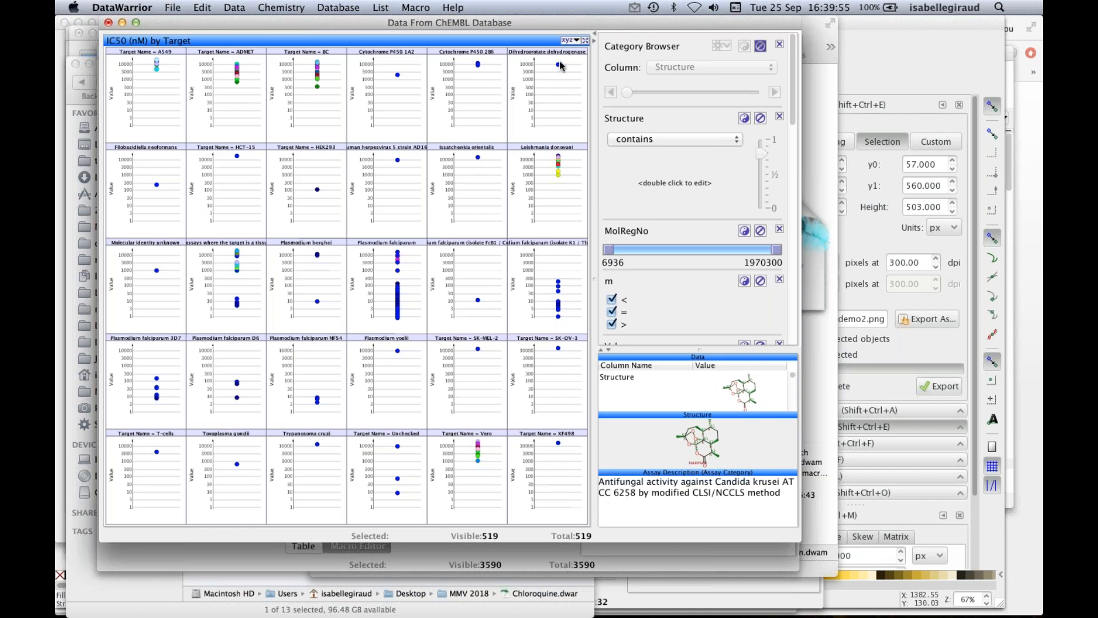
{"action": "left_click", "coordinate": [587, 41]}
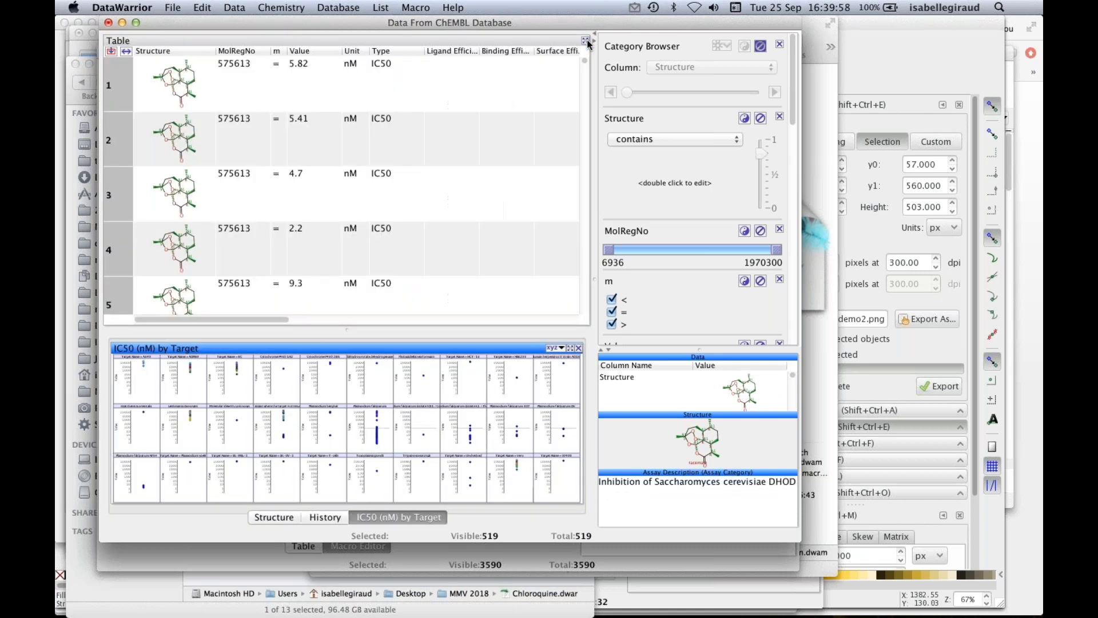
{"action": "left_click", "coordinate": [325, 518]}
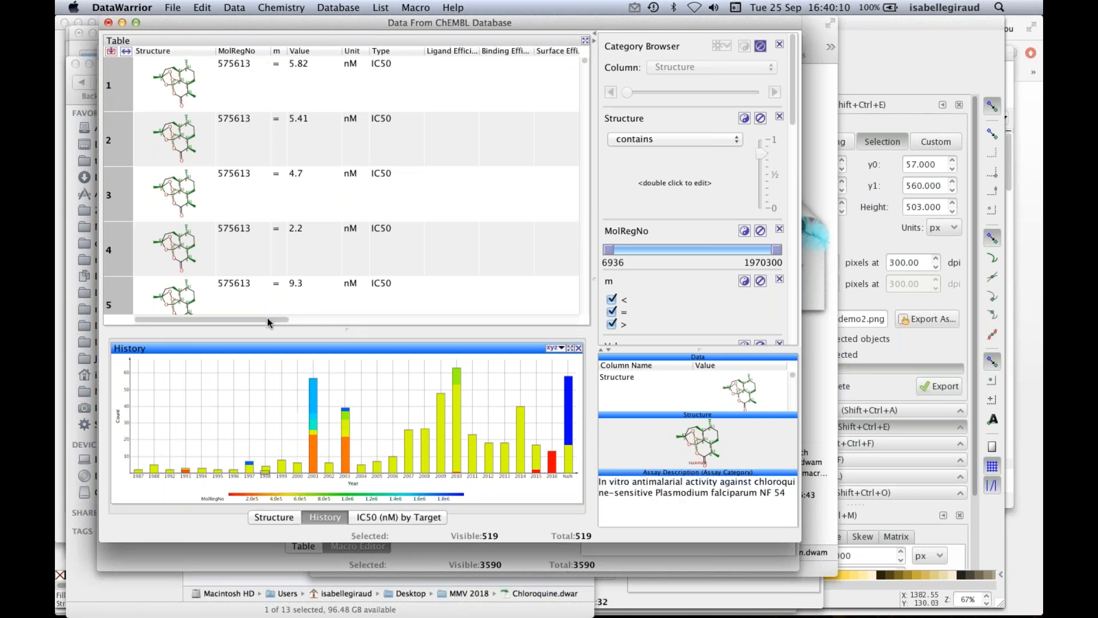
{"action": "left_click_drag", "start_coordinate": [274, 317], "coordinate": [584, 307]}
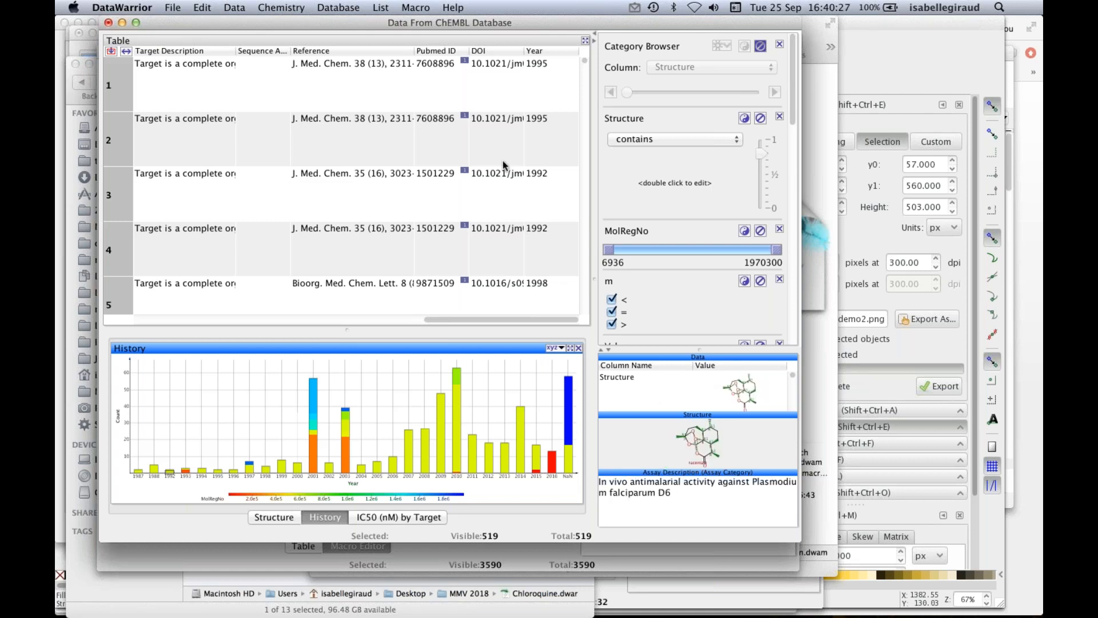
- Import the macro ChemblSearch Artemisinin.dwam from the MMV 2018 folder and add a Macro Editor view to the ChEMBL results window
{"action": "left_click", "coordinate": [421, 8]}
{"action": "left_click", "coordinate": [421, 25]}
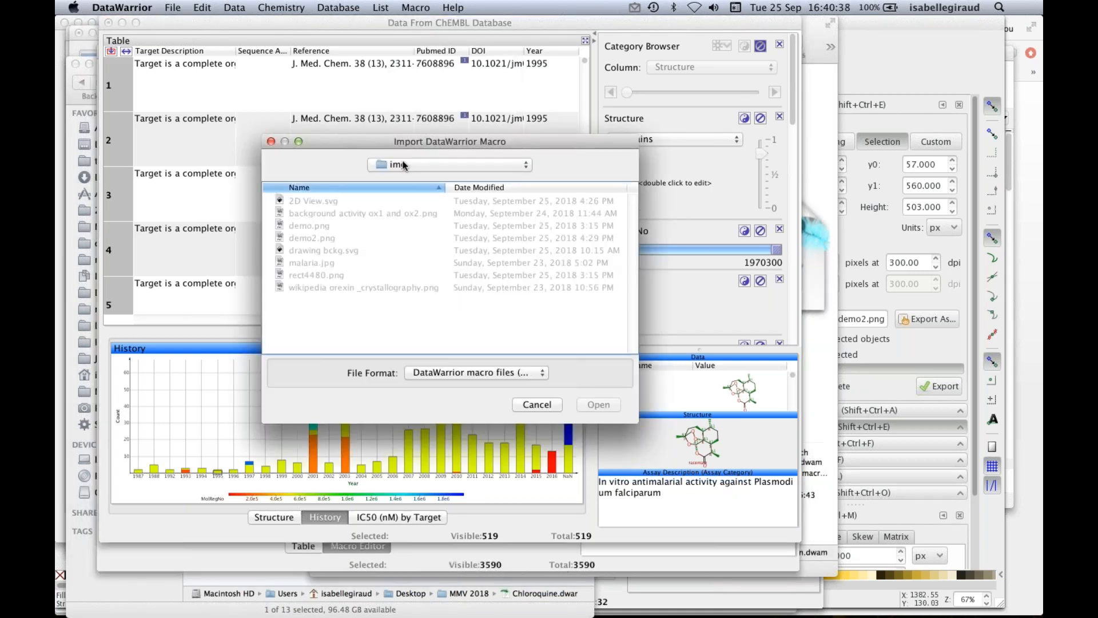
{"action": "left_click", "coordinate": [404, 165]}
{"action": "left_click", "coordinate": [395, 183]}
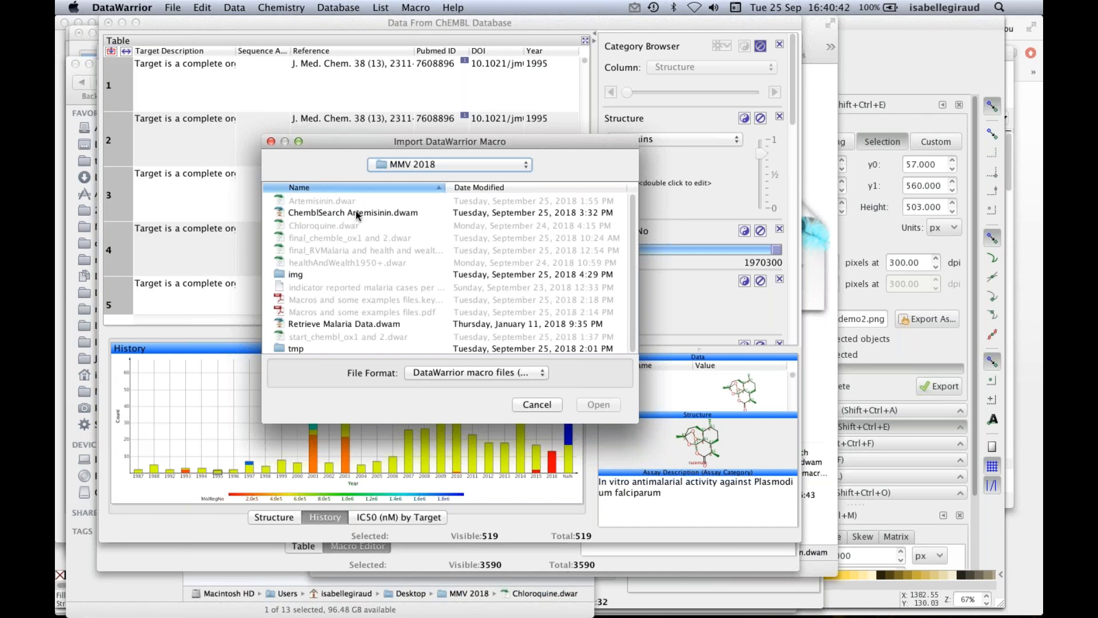
{"action": "left_click", "coordinate": [356, 212]}
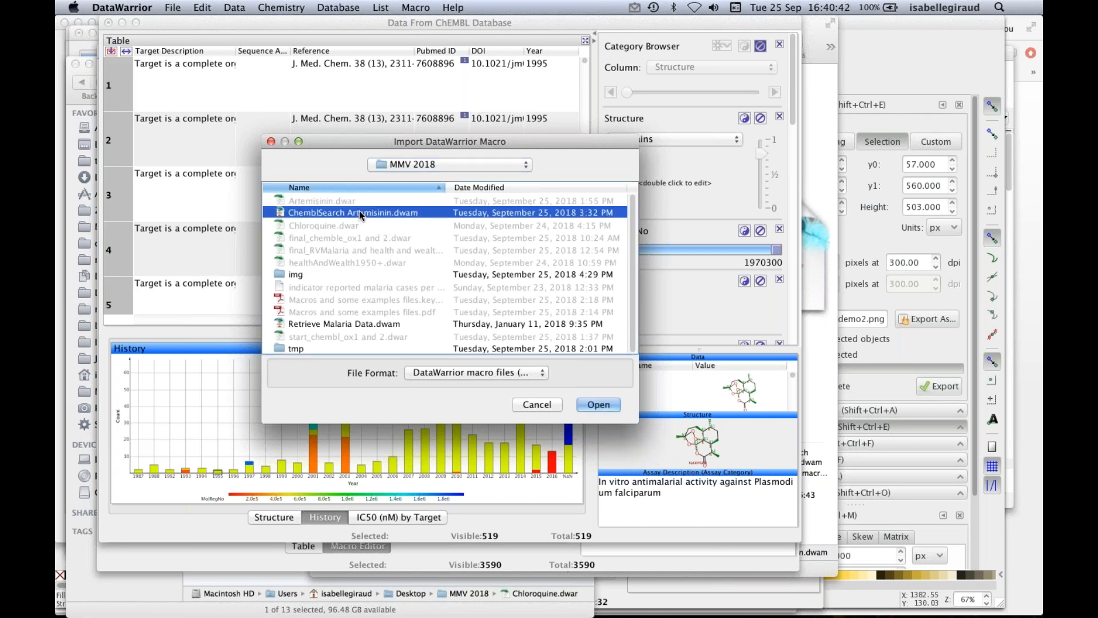
{"action": "left_click", "coordinate": [599, 405]}
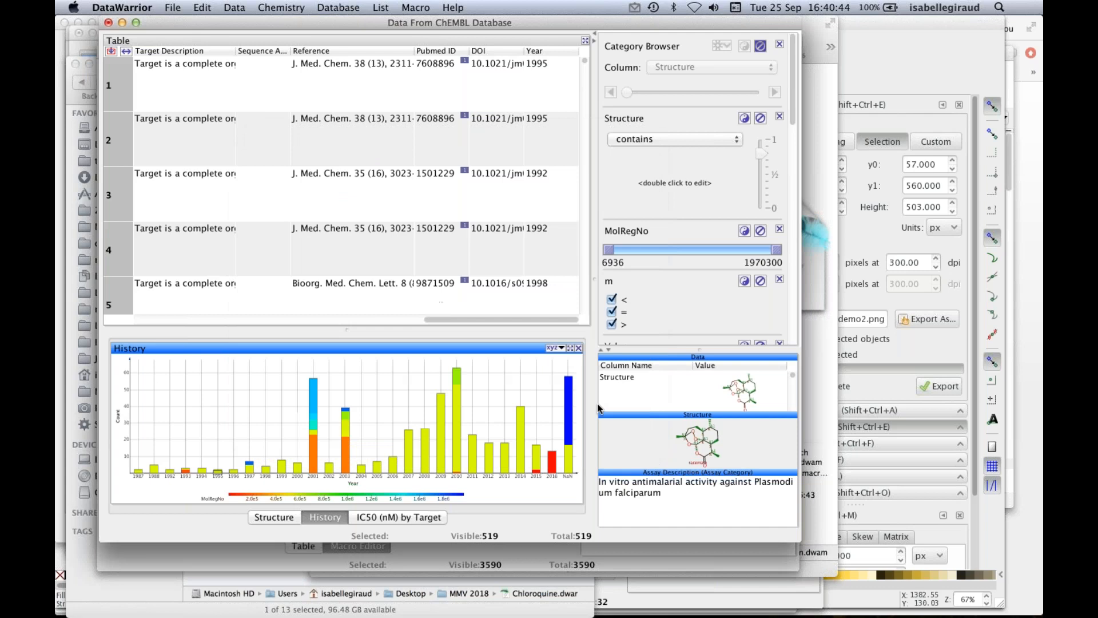
{"action": "right_click", "coordinate": [427, 44]}
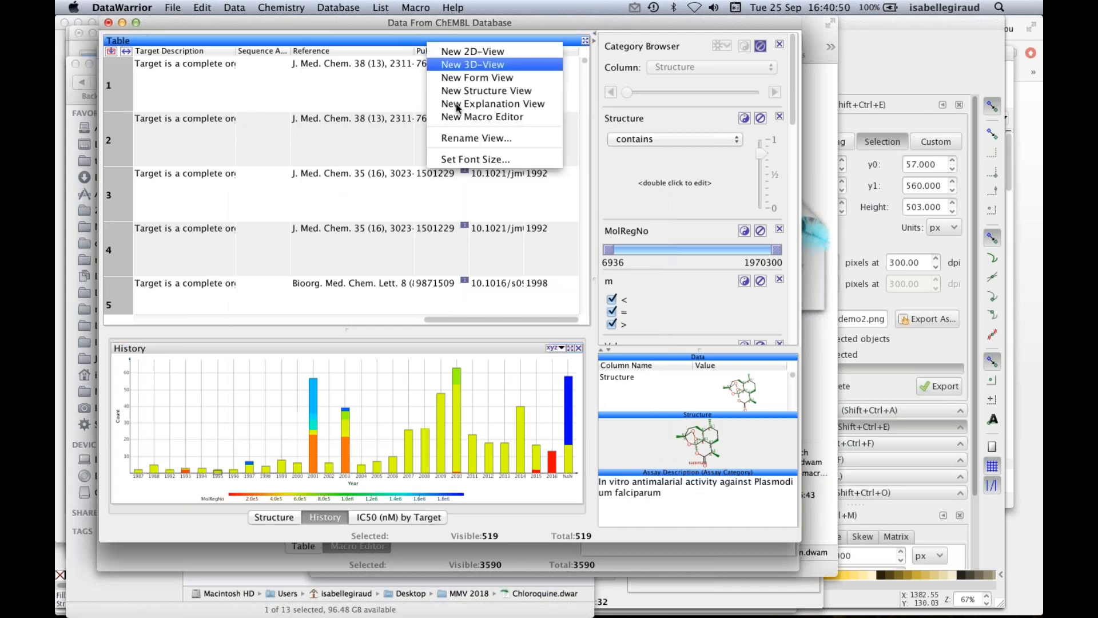
{"action": "left_click", "coordinate": [460, 117]}
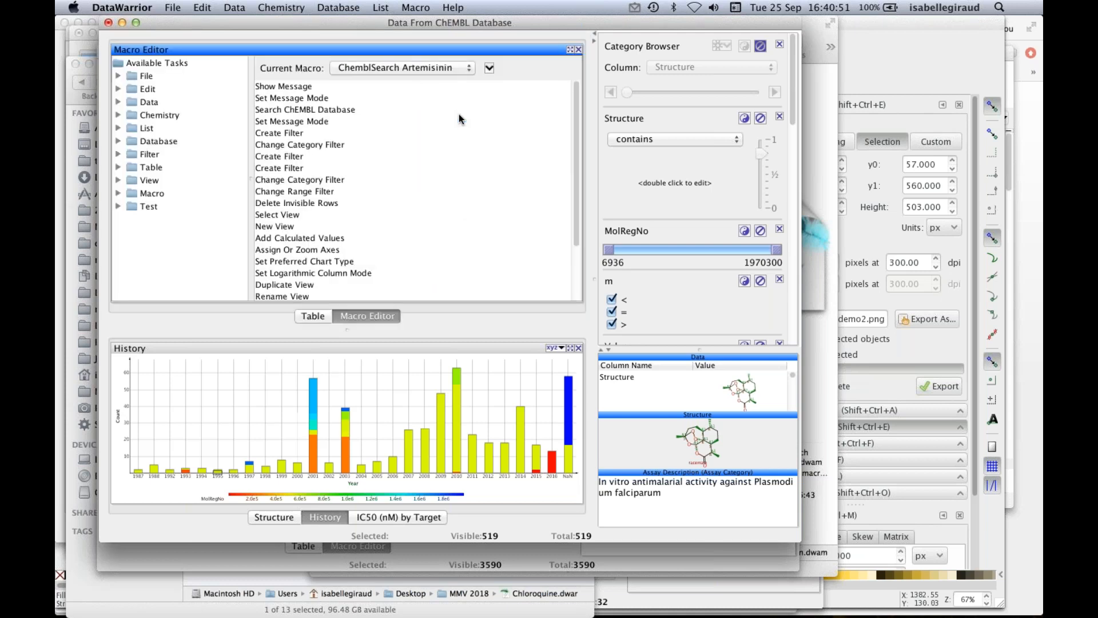
- Select the word Artemisinin in the macro's Show Message text and open Chloroquine.dwar from the MMV 2018 folder in Finder
{"action": "double_click", "coordinate": [280, 87]}
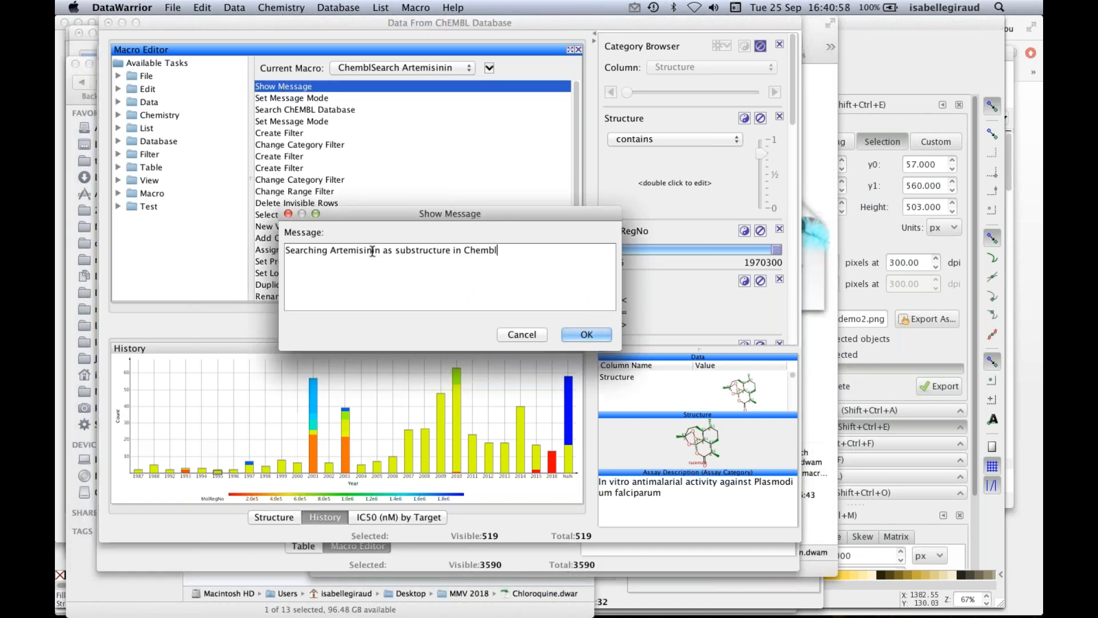
{"action": "double_click", "coordinate": [334, 250]}
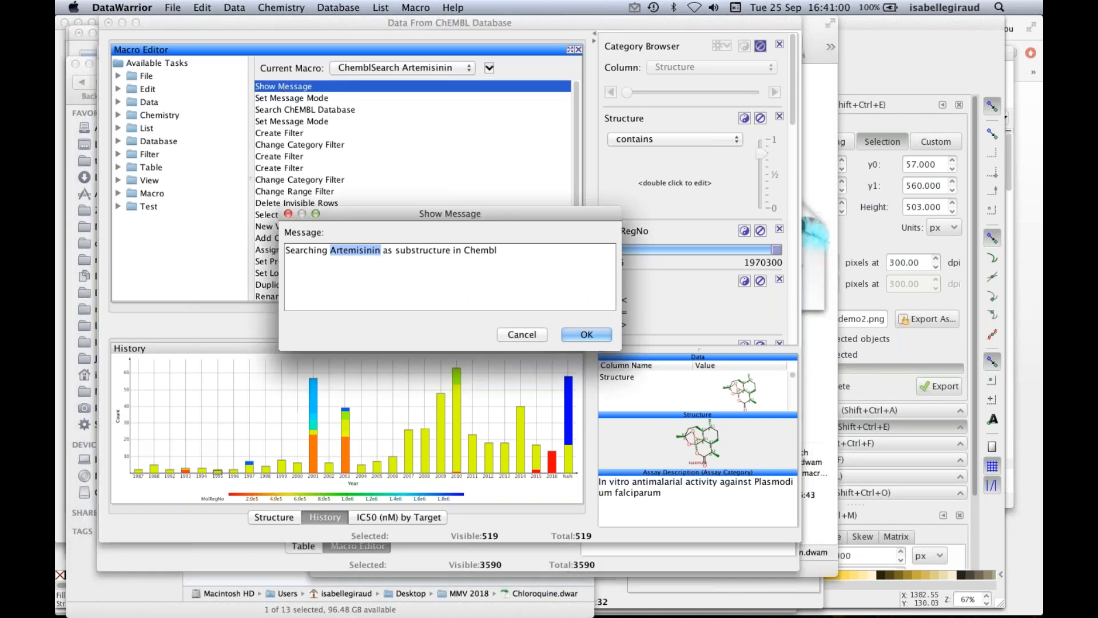
{"action": "key", "text": "super+Tab"}
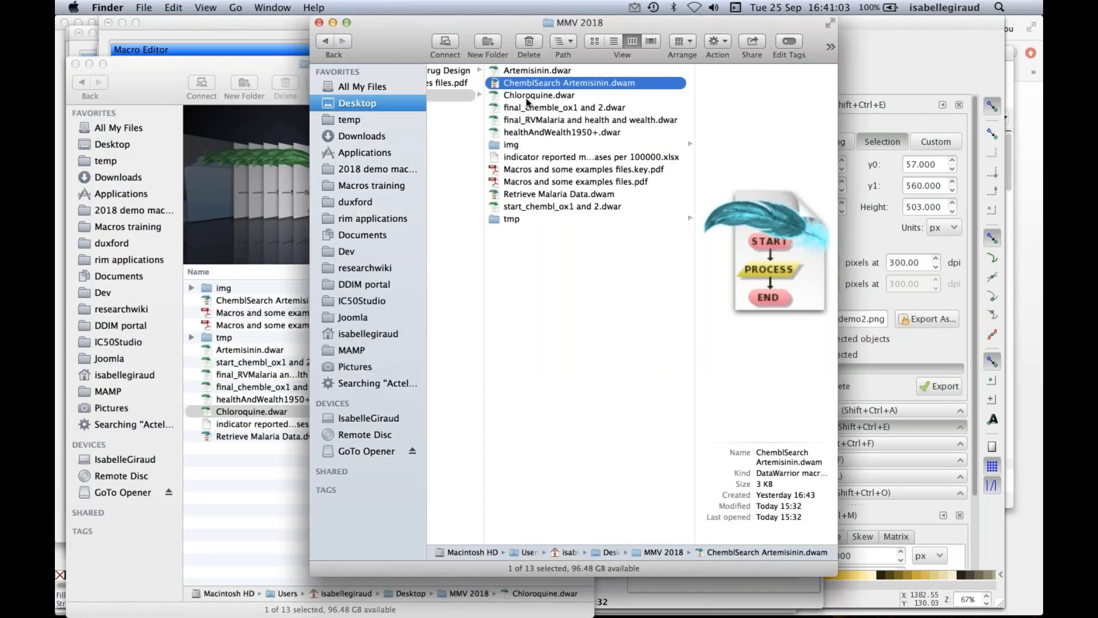
{"action": "left_click", "coordinate": [532, 97]}
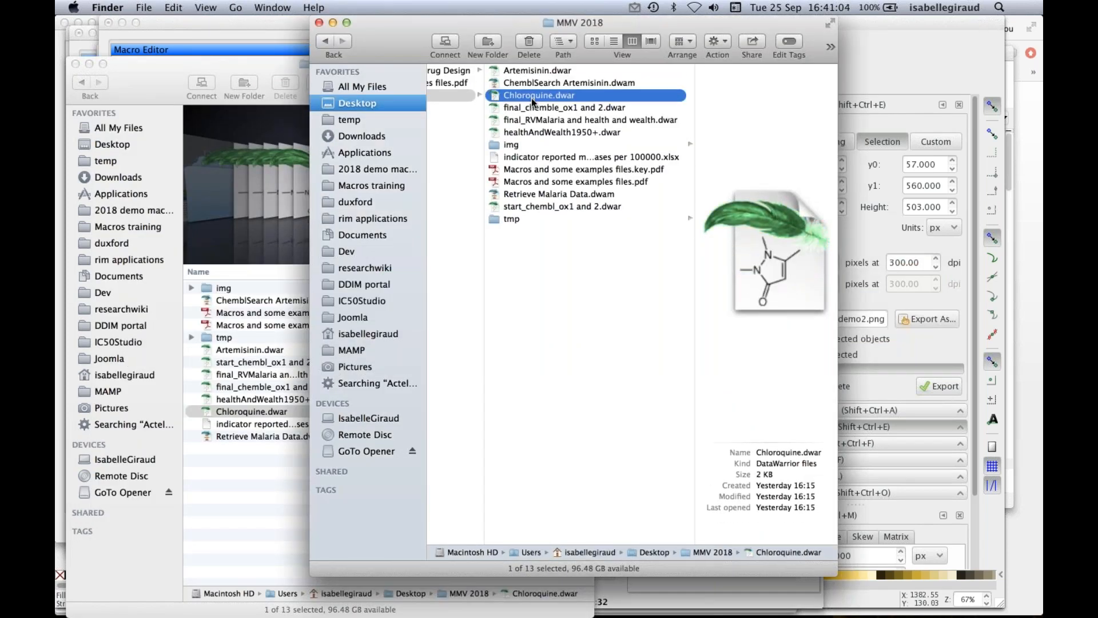
{"action": "key", "text": "super+Tab"}
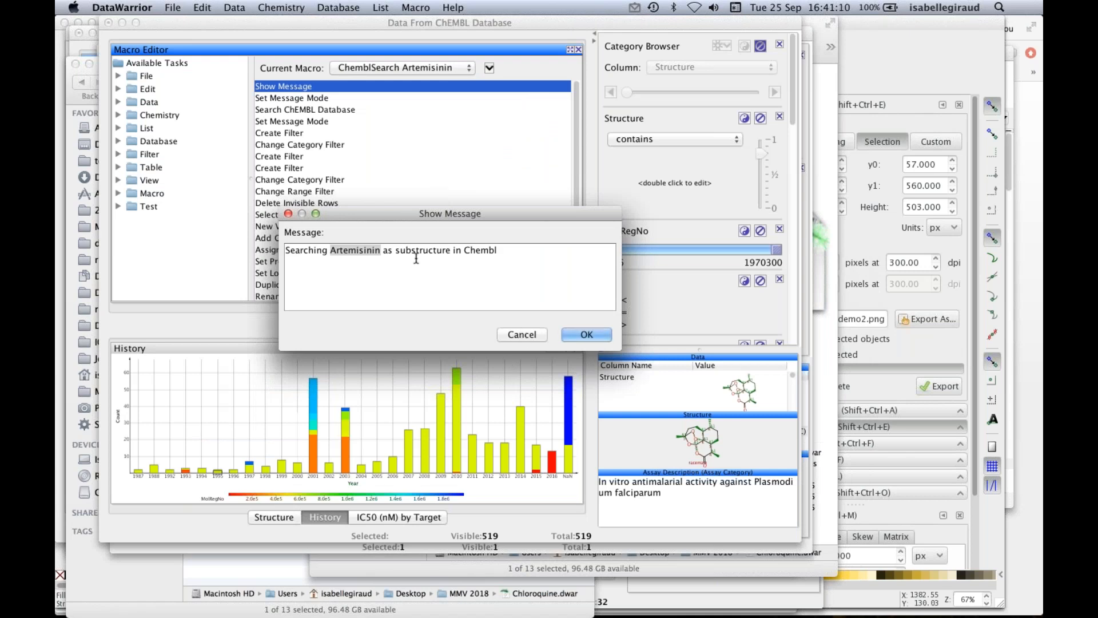
- Set the Show Message task's text to "Searching Chloroquine as substructure in Chembl" and accept it
{"action": "type", "text": "Chloro"}
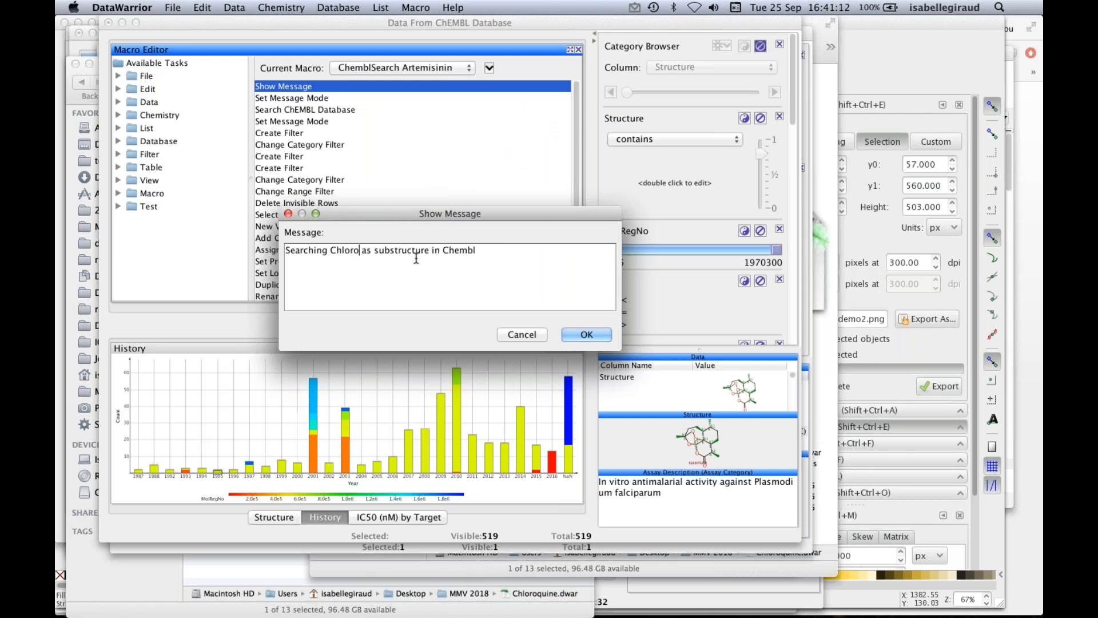
{"action": "type", "text": "quinine"}
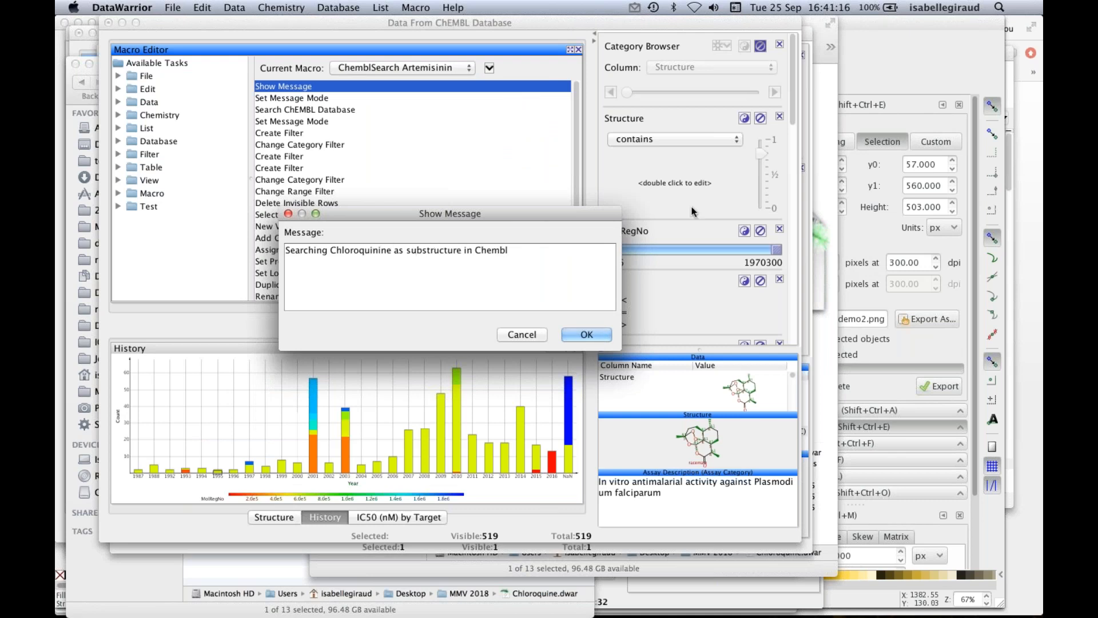
{"action": "left_click", "coordinate": [592, 330]}
{"action": "key", "text": "super+Tab"}
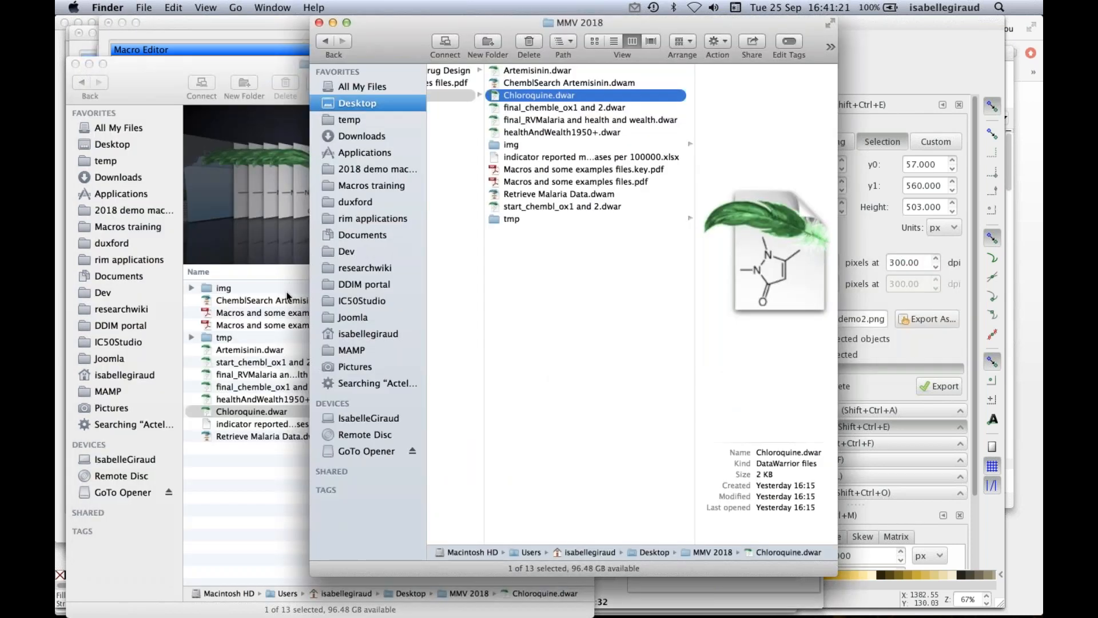
{"action": "key", "text": "super+Tab"}
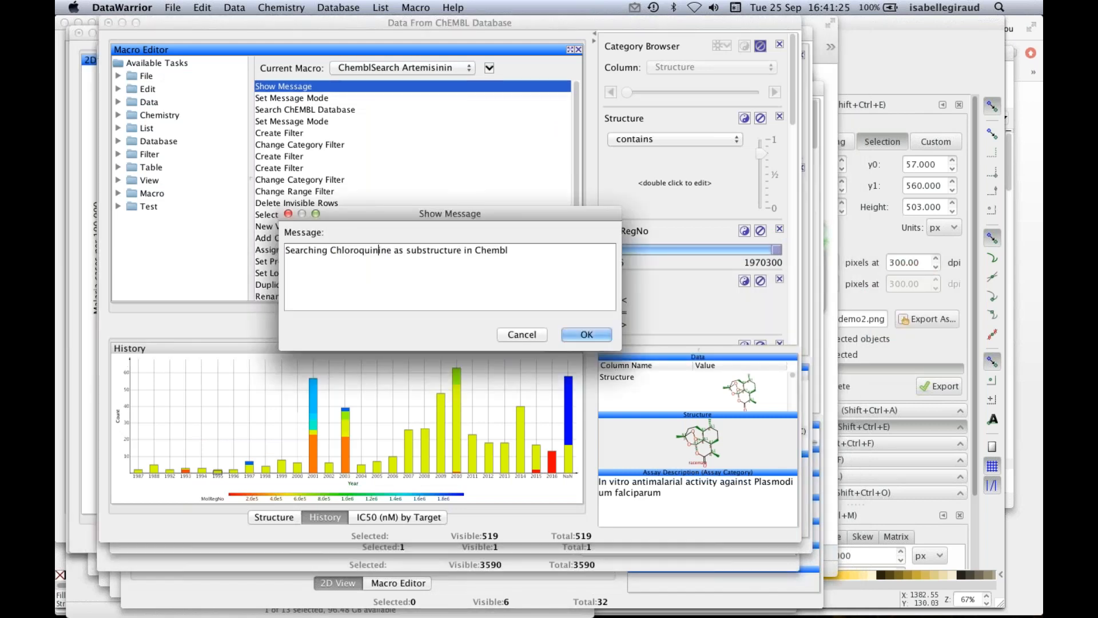
{"action": "left_click", "coordinate": [388, 252]}
{"action": "key", "text": "BackSpace"}
{"action": "key", "text": "BackSpace"}
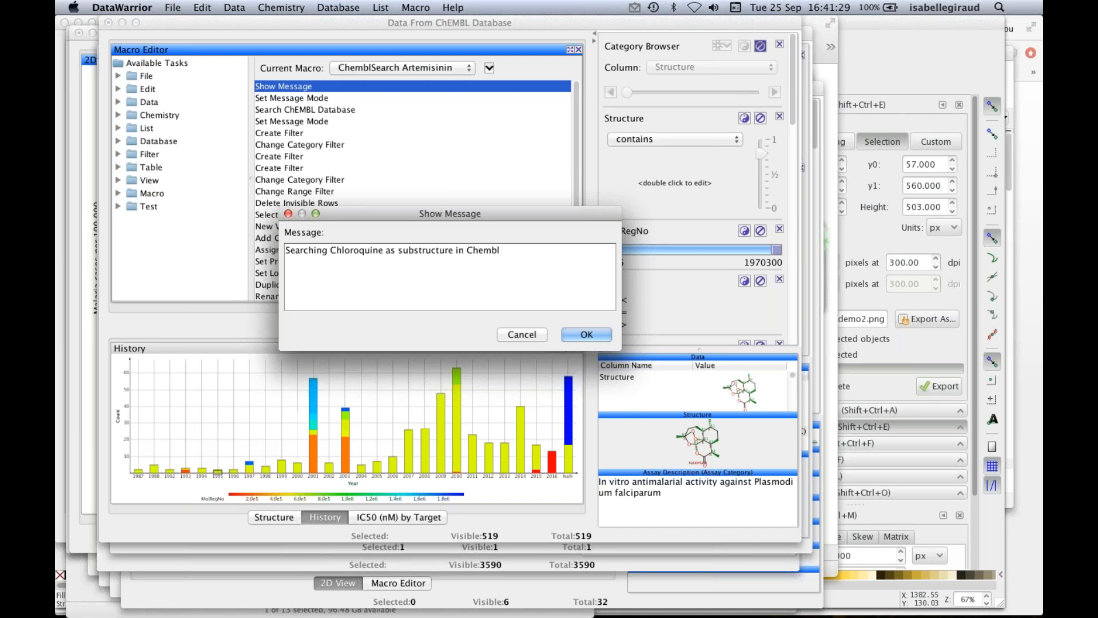
{"action": "left_click", "coordinate": [586, 335]}
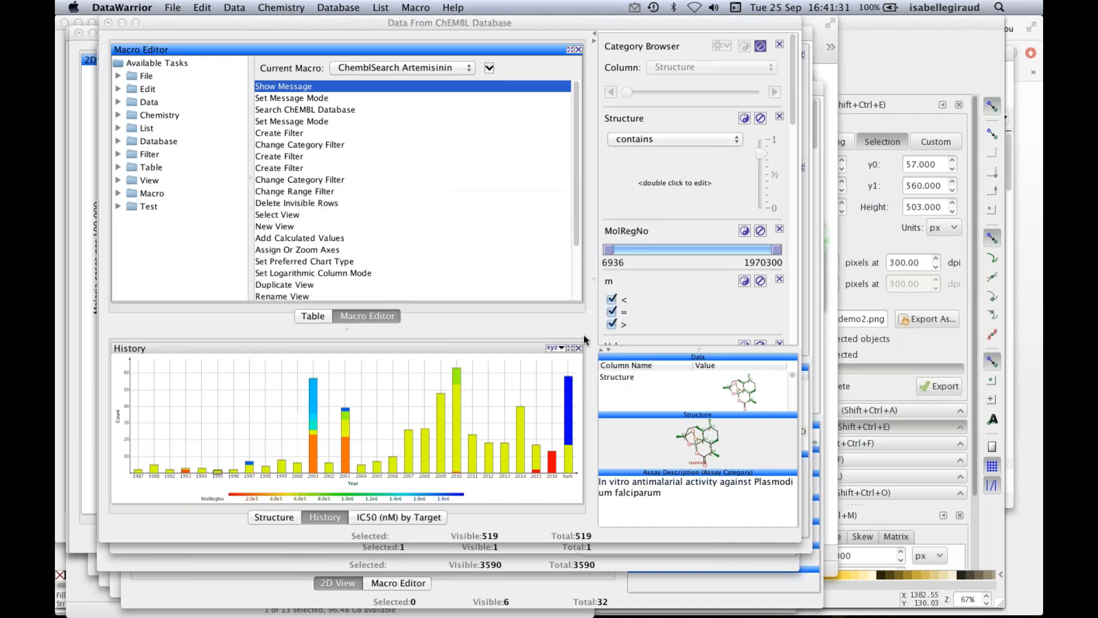
- Inspect the query structure and settings of the macro's Search ChEMBL Database task without changing them
{"action": "left_click", "coordinate": [319, 99]}
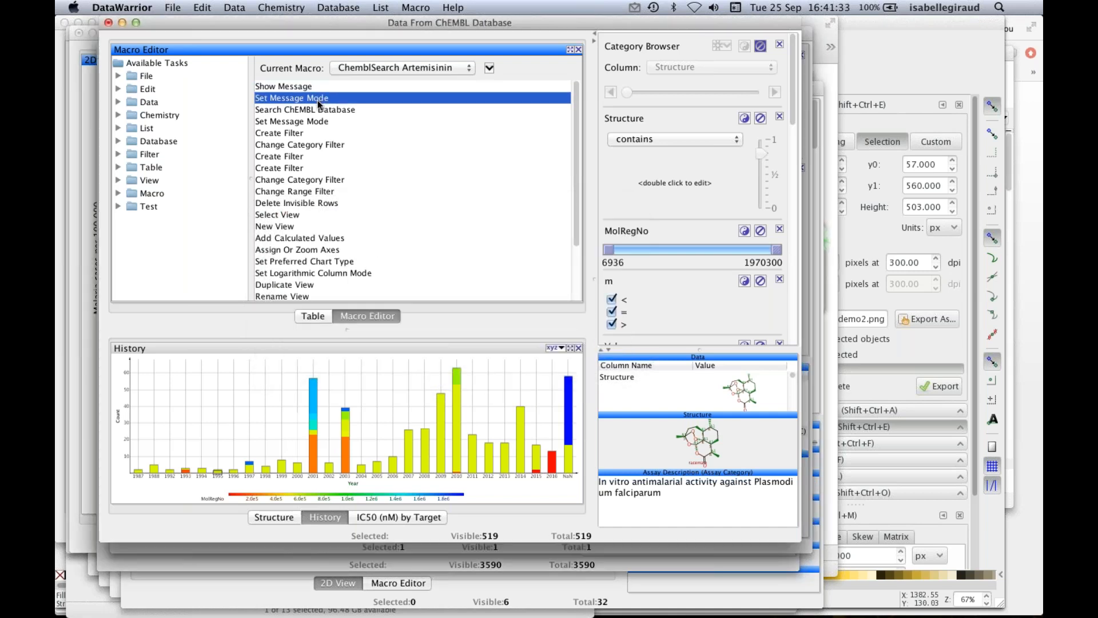
{"action": "left_click", "coordinate": [319, 110]}
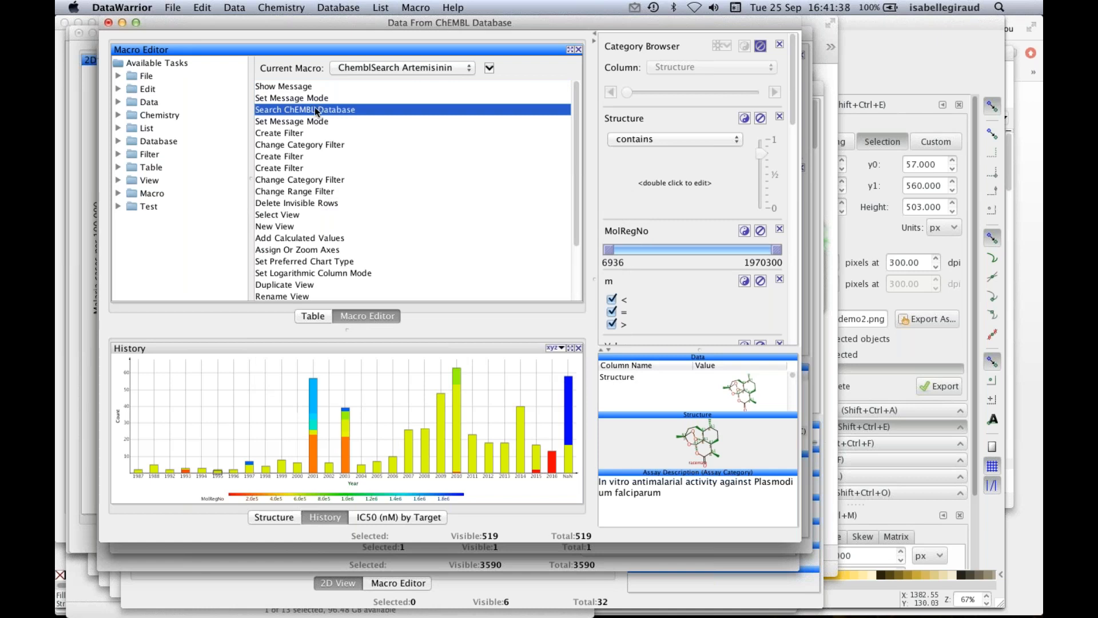
{"action": "double_click", "coordinate": [316, 110]}
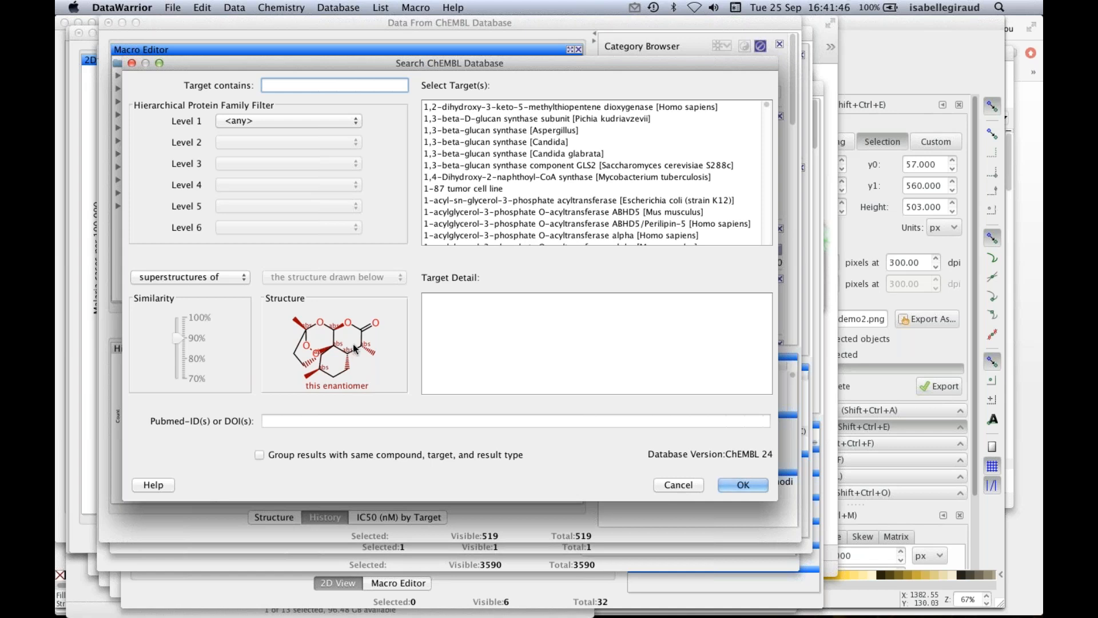
{"action": "left_click", "coordinate": [702, 488]}
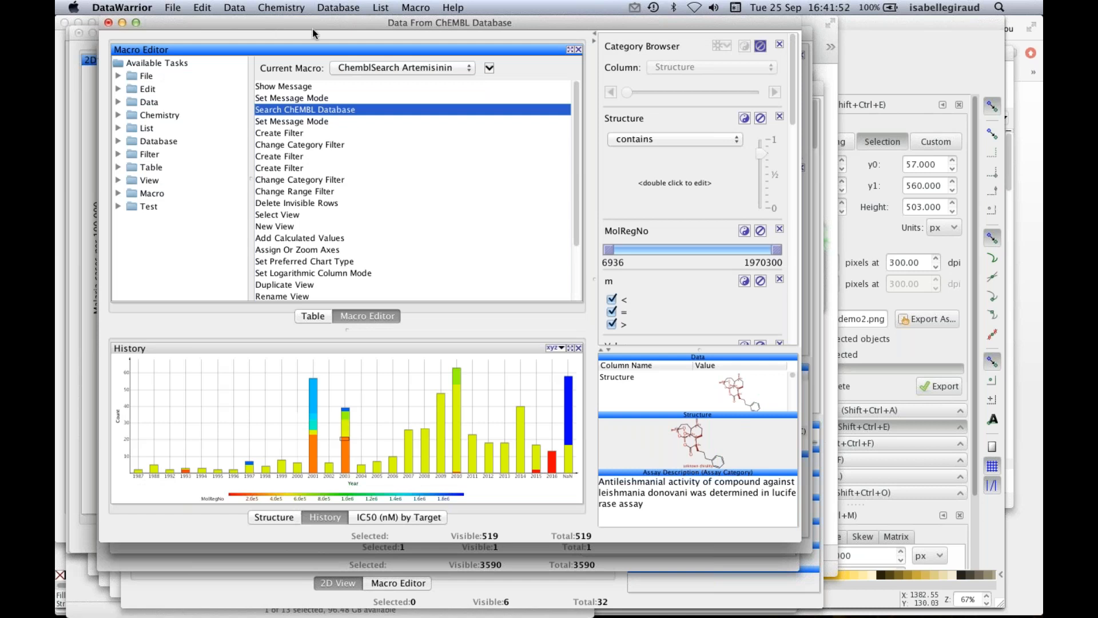
- Move the ChEMBL results window aside and copy the chloroquine structure from the Chloroquine.dwar table as a 2D-Structure
{"action": "left_click_drag", "start_coordinate": [312, 28], "coordinate": [482, 84]}
{"action": "left_click", "coordinate": [174, 107]}
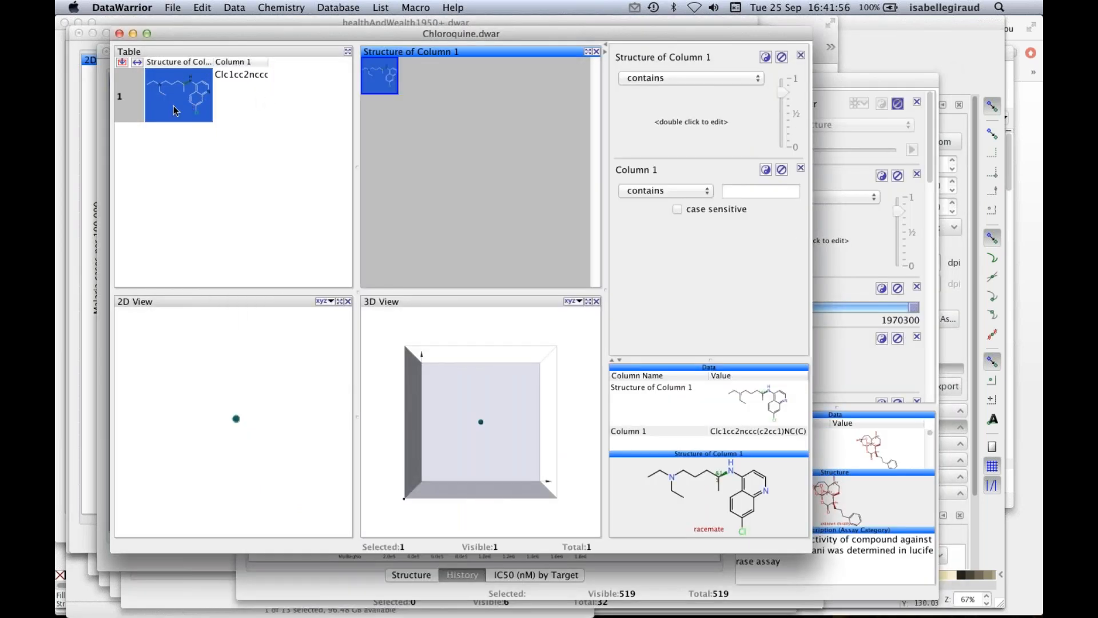
{"action": "right_click", "coordinate": [173, 105]}
{"action": "mouse_move", "coordinate": [196, 122]}
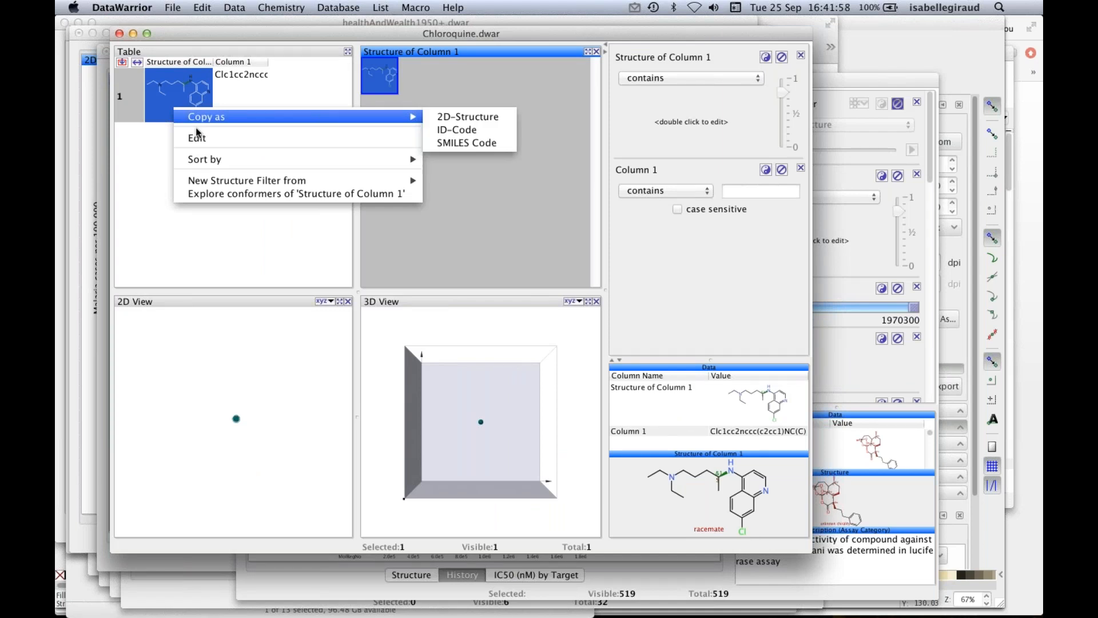
{"action": "left_click", "coordinate": [450, 118]}
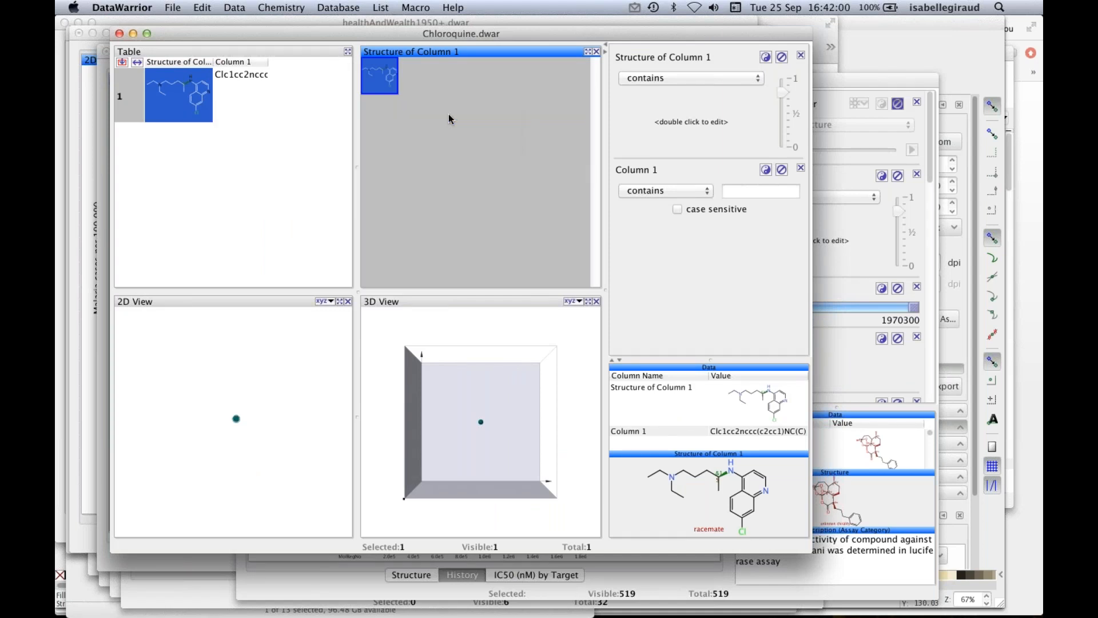
- Replace the artemisinin query structure in the macro's Search ChEMBL Database task with the copied chloroquine structure
{"action": "left_click", "coordinate": [846, 236]}
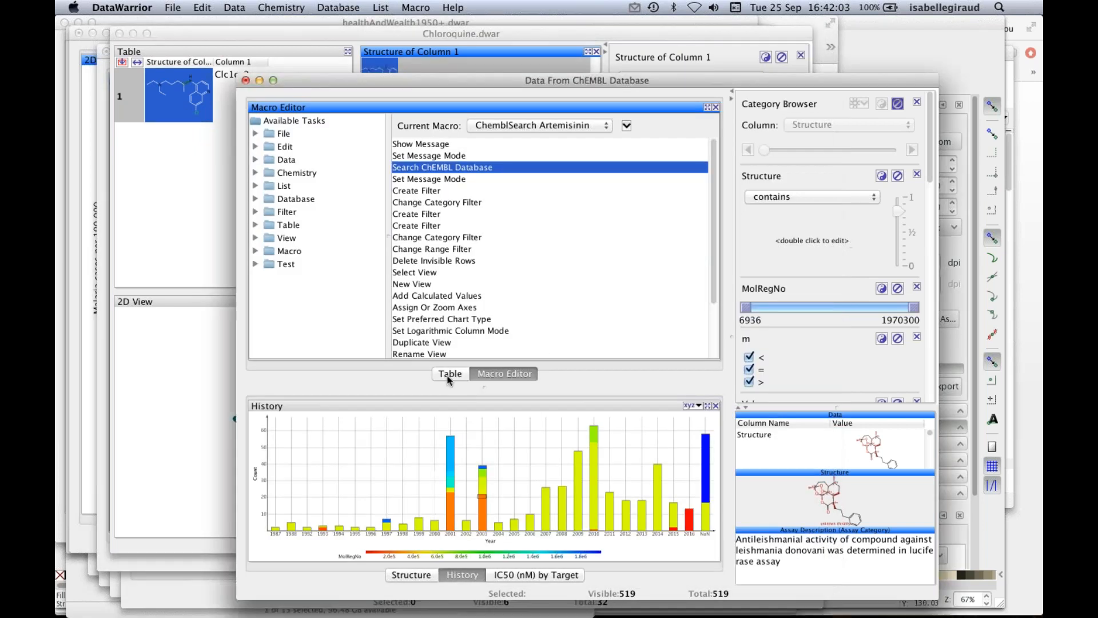
{"action": "double_click", "coordinate": [456, 167]}
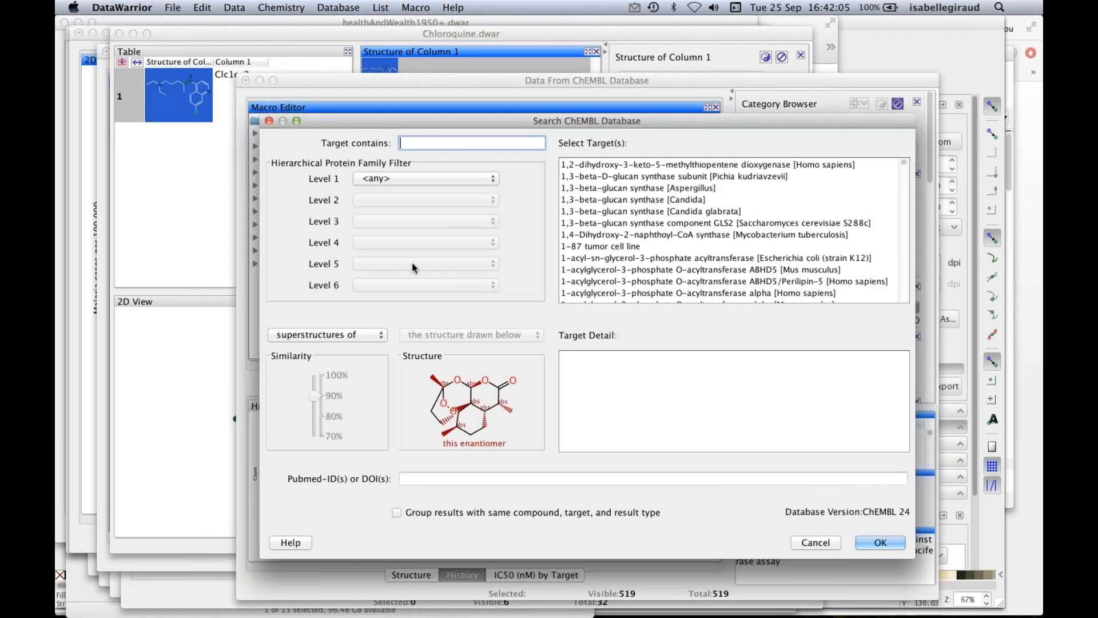
{"action": "double_click", "coordinate": [458, 387]}
{"action": "left_click", "coordinate": [414, 212]}
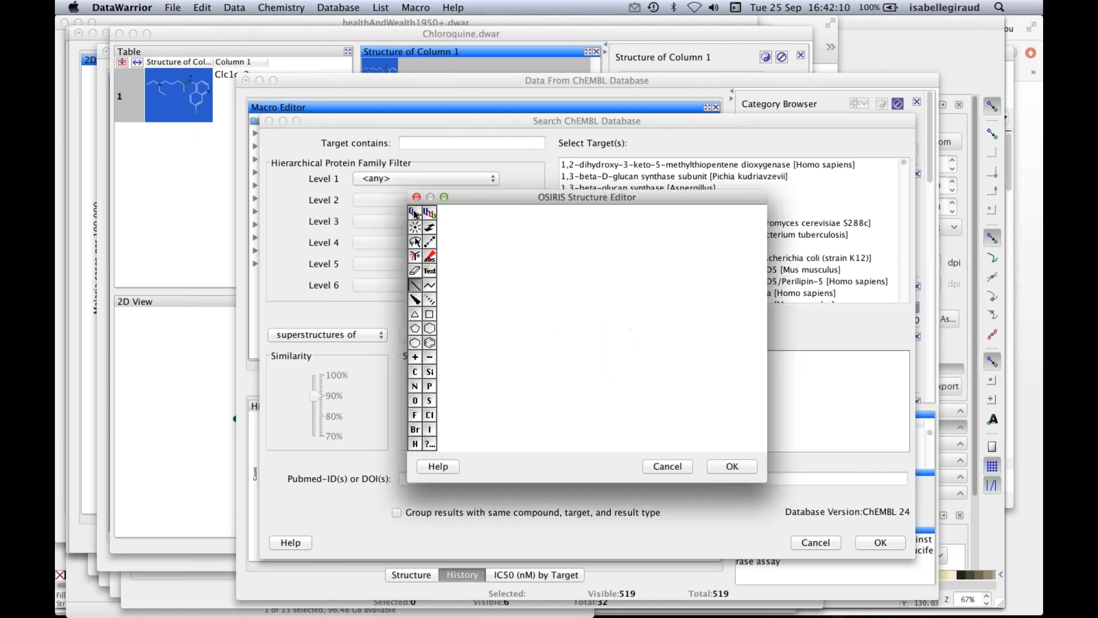
{"action": "right_click", "coordinate": [548, 277]}
{"action": "left_click", "coordinate": [577, 302]}
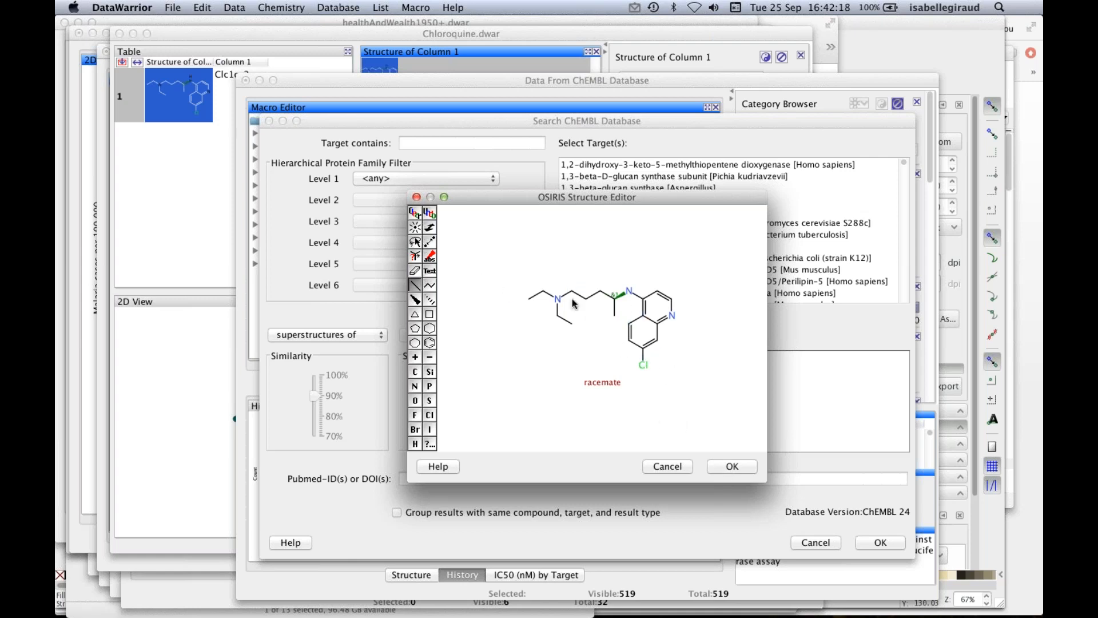
- Change the stereo bond beside the amine nitrogen to a plain bond and accept the structure and the search task
{"action": "left_click", "coordinate": [622, 299]}
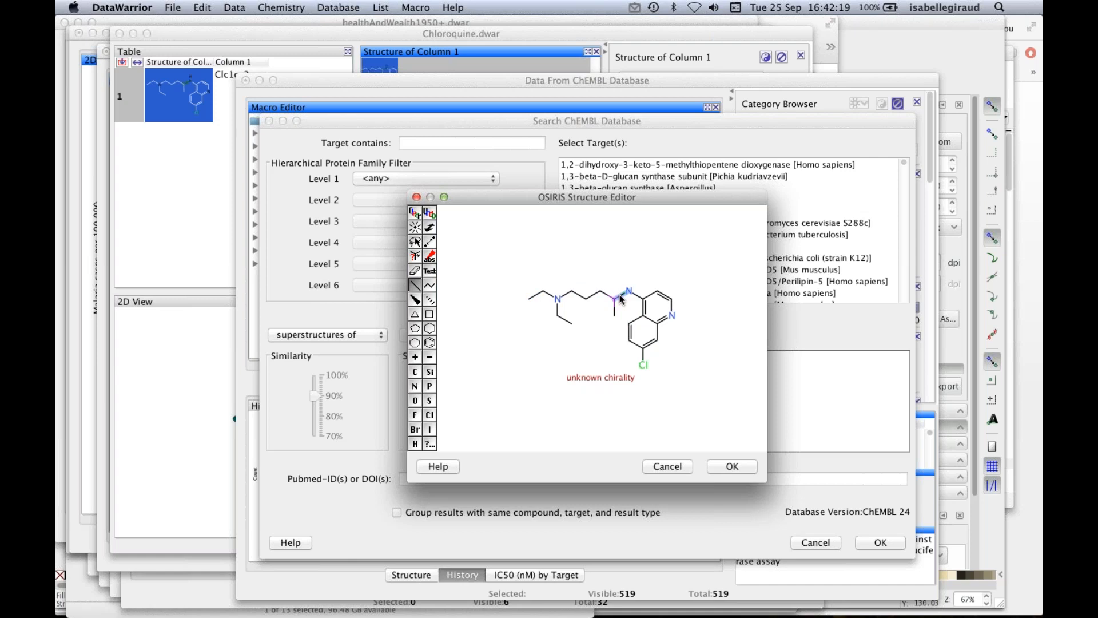
{"action": "left_click", "coordinate": [724, 463]}
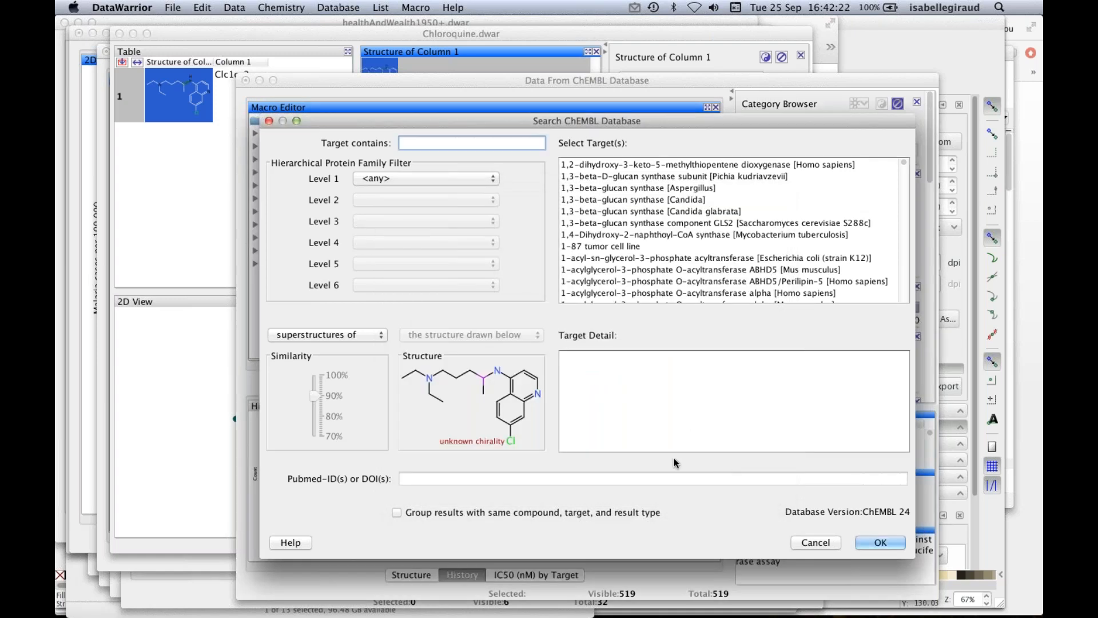
{"action": "left_click", "coordinate": [867, 541]}
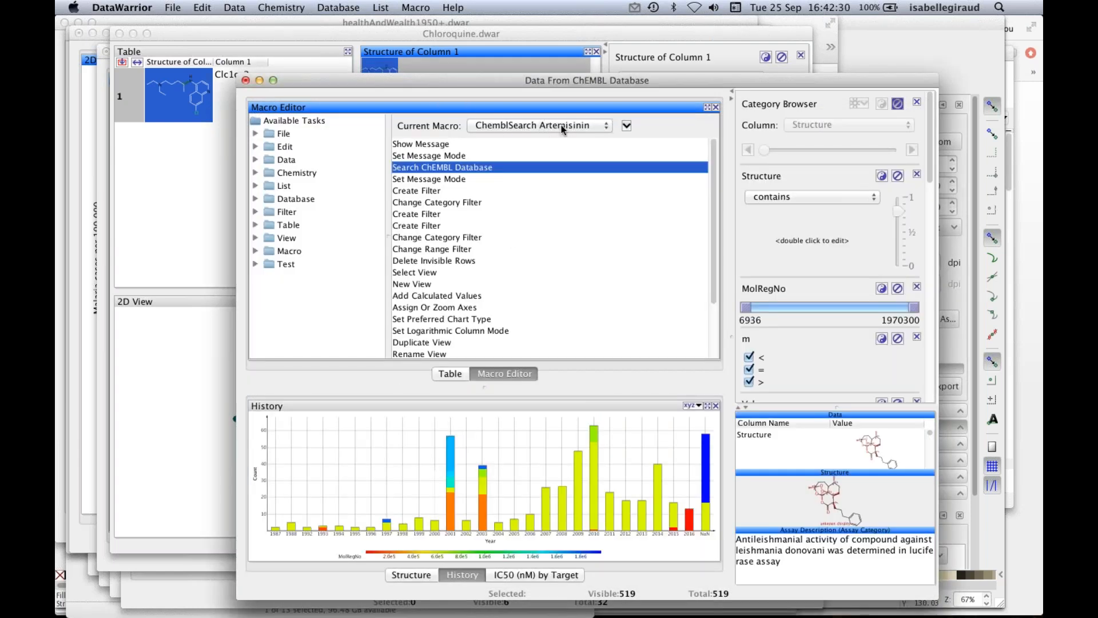
- Rename the current macro as "ChemblSearch Chloroquine"
{"action": "left_click", "coordinate": [628, 127]}
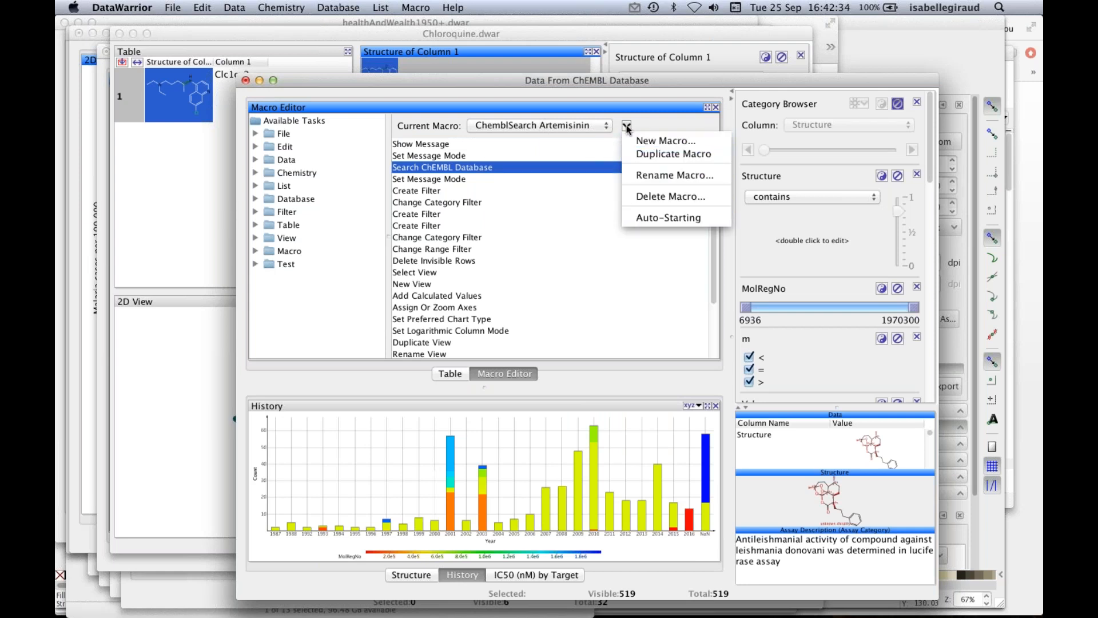
{"action": "left_click", "coordinate": [639, 179]}
{"action": "double_click", "coordinate": [635, 334]}
{"action": "type", "text": "Chloroquine"}
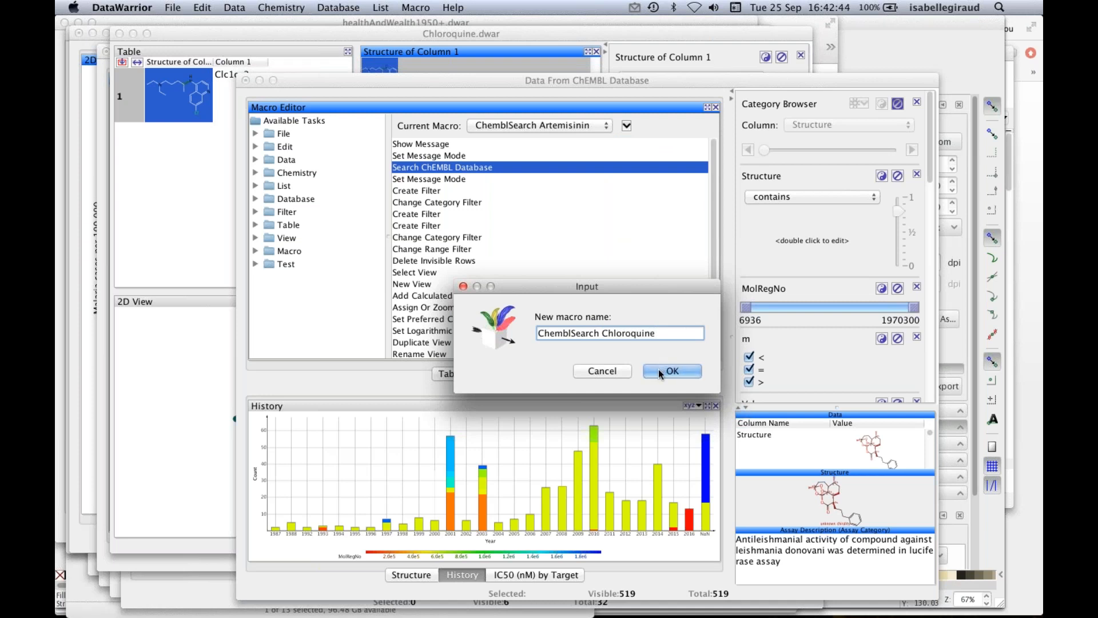
{"action": "left_click", "coordinate": [658, 369]}
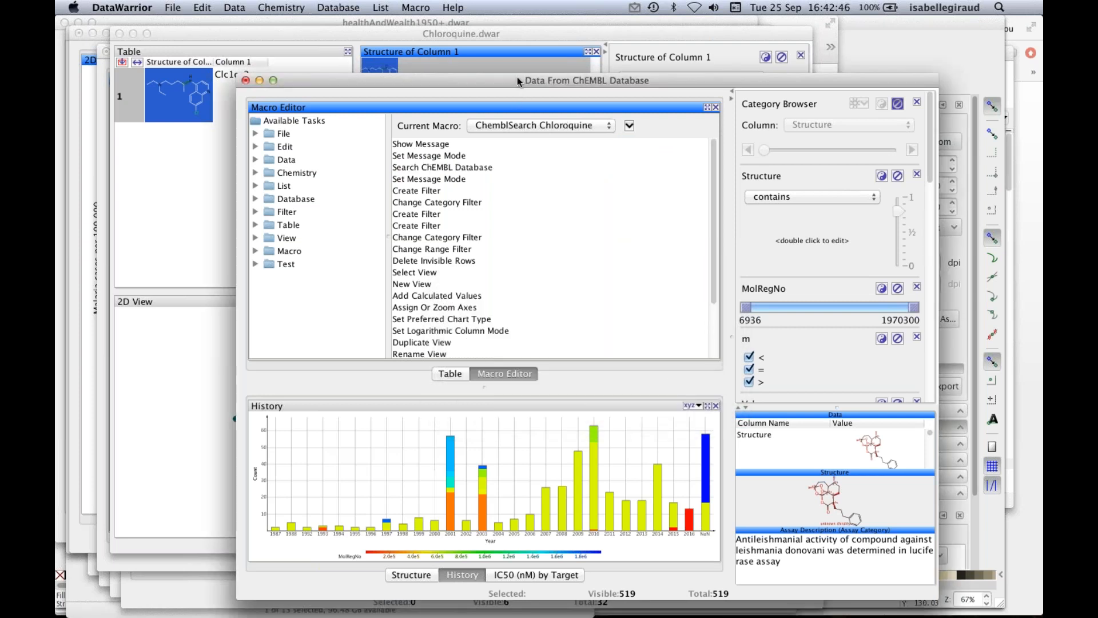
- Review the macro's task list, run the ChemblSearch Chloroquine macro and acknowledge its opening message
{"action": "left_click_drag", "start_coordinate": [510, 77], "coordinate": [420, 46]}
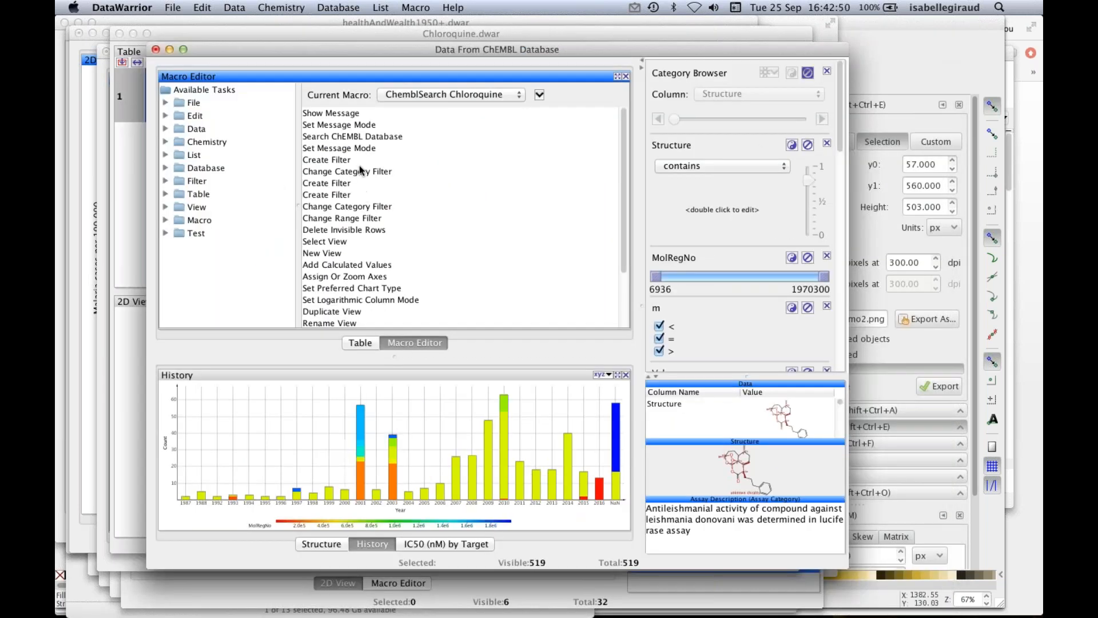
{"action": "scroll", "coordinate": [360, 170], "scroll_direction": "down", "scroll_amount": 3}
{"action": "scroll", "coordinate": [366, 177], "scroll_direction": "up", "scroll_amount": 3}
{"action": "left_click", "coordinate": [412, 8]}
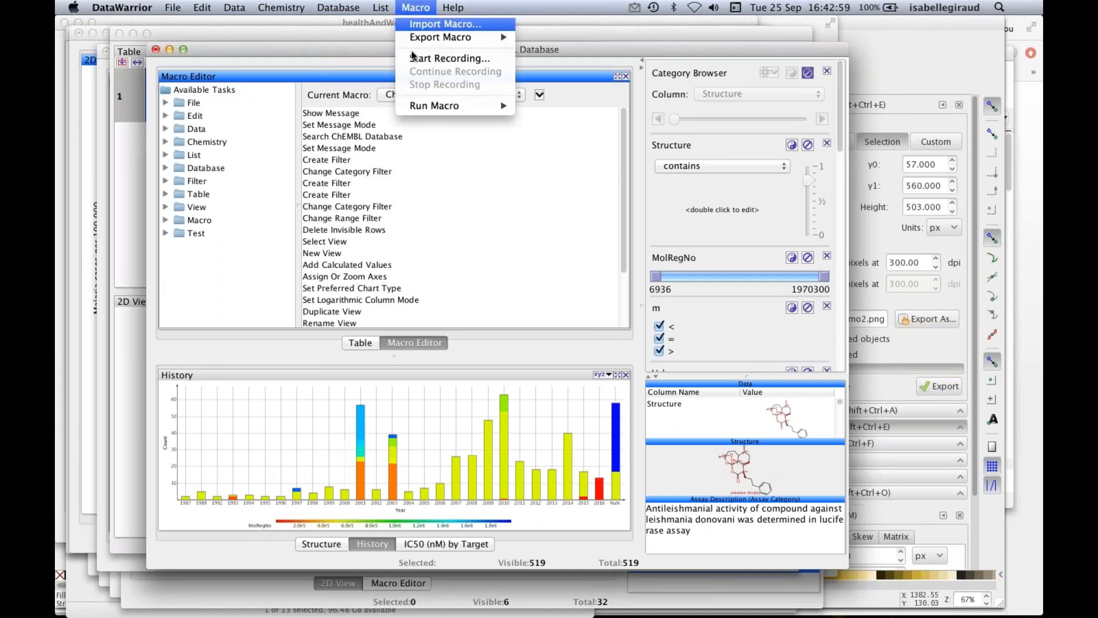
{"action": "mouse_move", "coordinate": [502, 106]}
{"action": "left_click", "coordinate": [554, 107]}
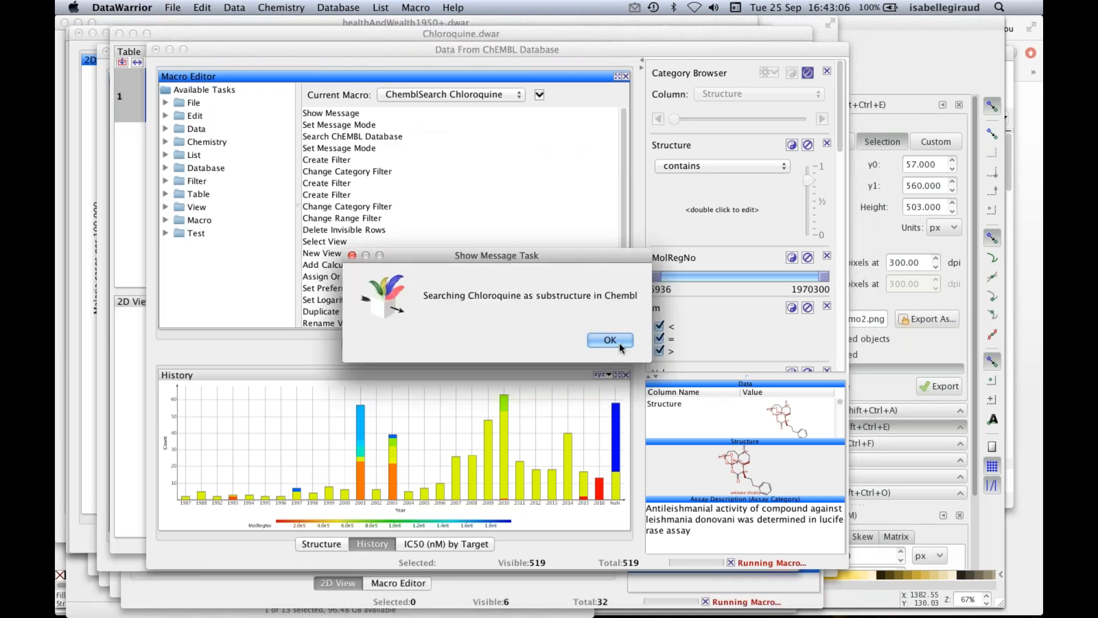
{"action": "left_click", "coordinate": [621, 346]}
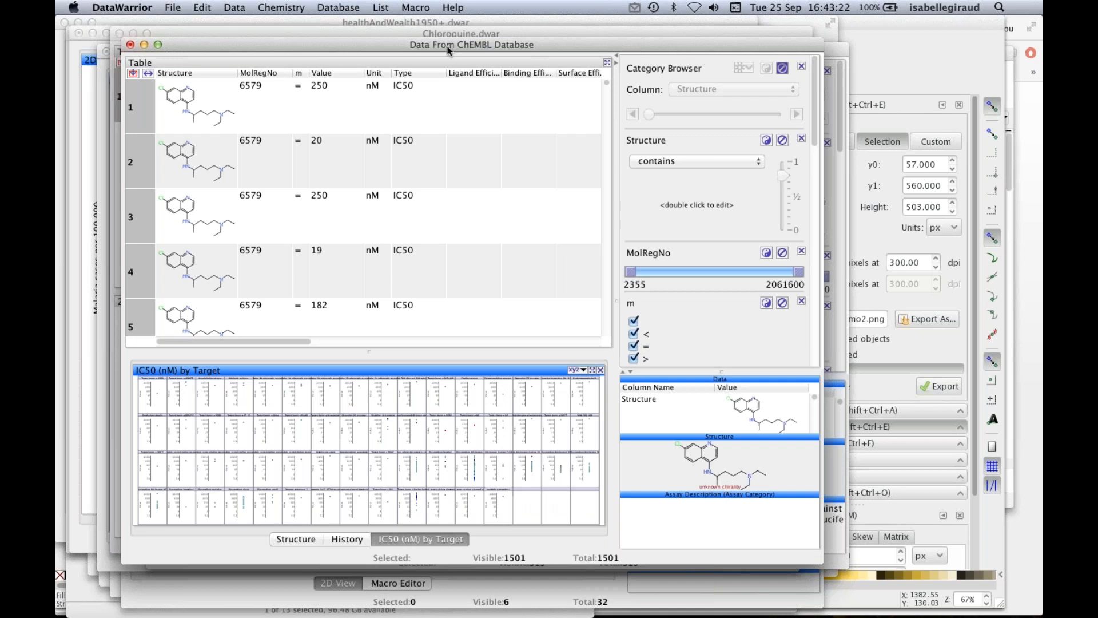
- Move the new ChEMBL results window aside and inspect the macro's first Create Filter task
{"action": "left_click_drag", "start_coordinate": [472, 51], "coordinate": [678, 33]}
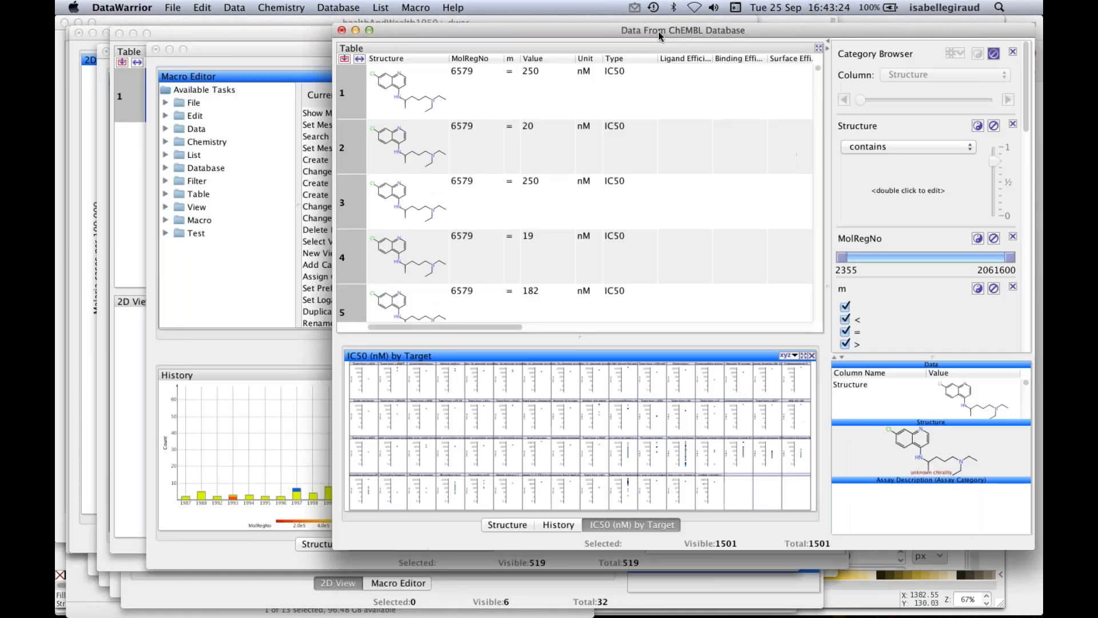
{"action": "left_click", "coordinate": [281, 224]}
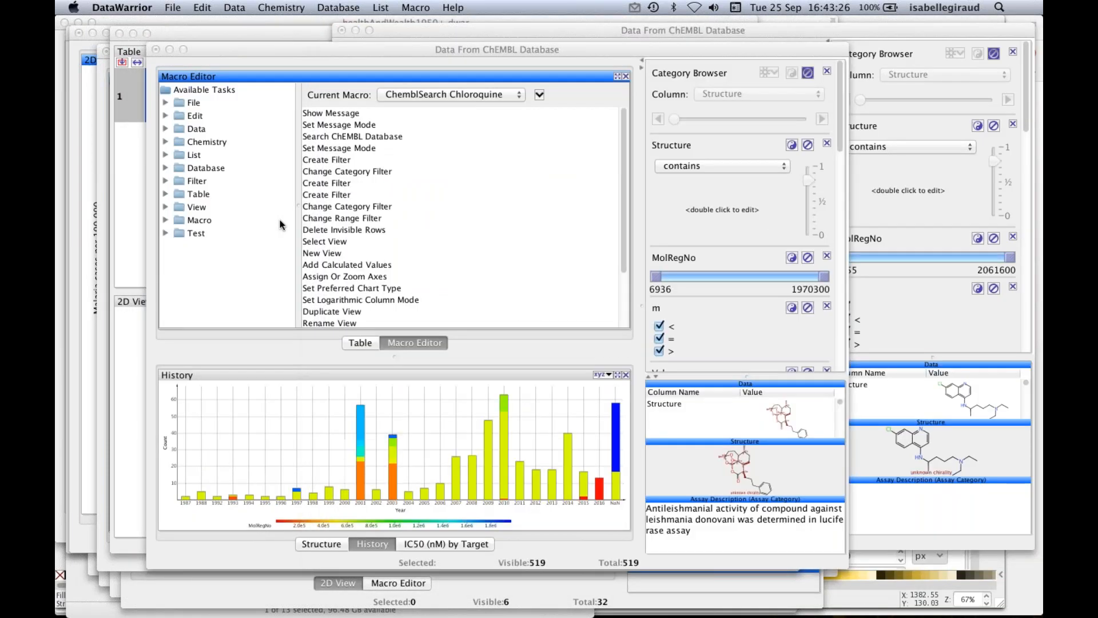
{"action": "double_click", "coordinate": [406, 160]}
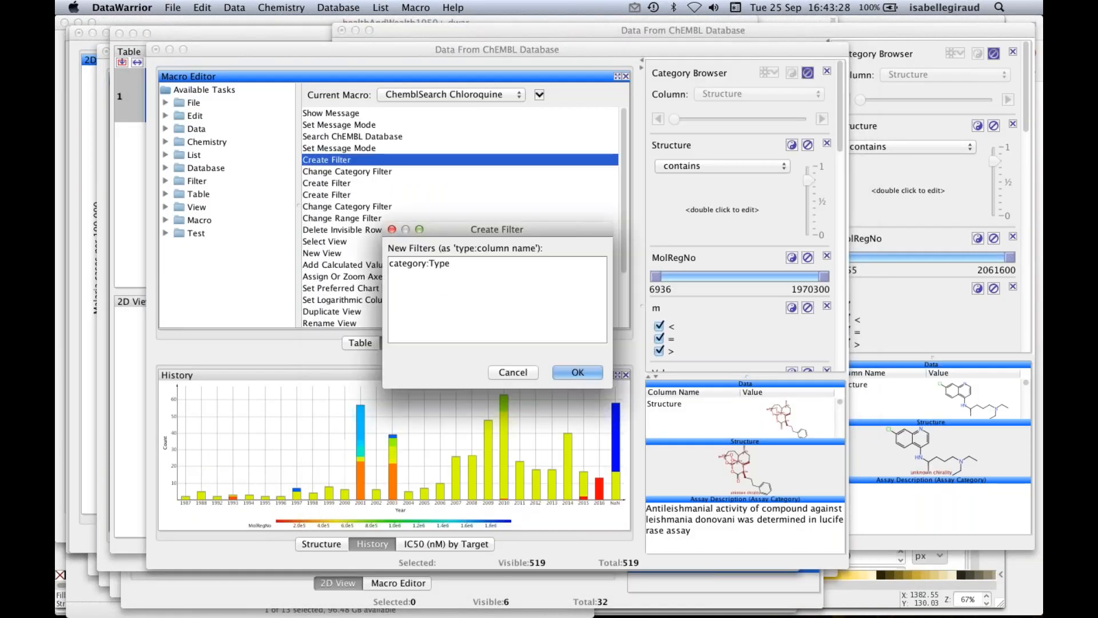
{"action": "key", "text": "Return"}
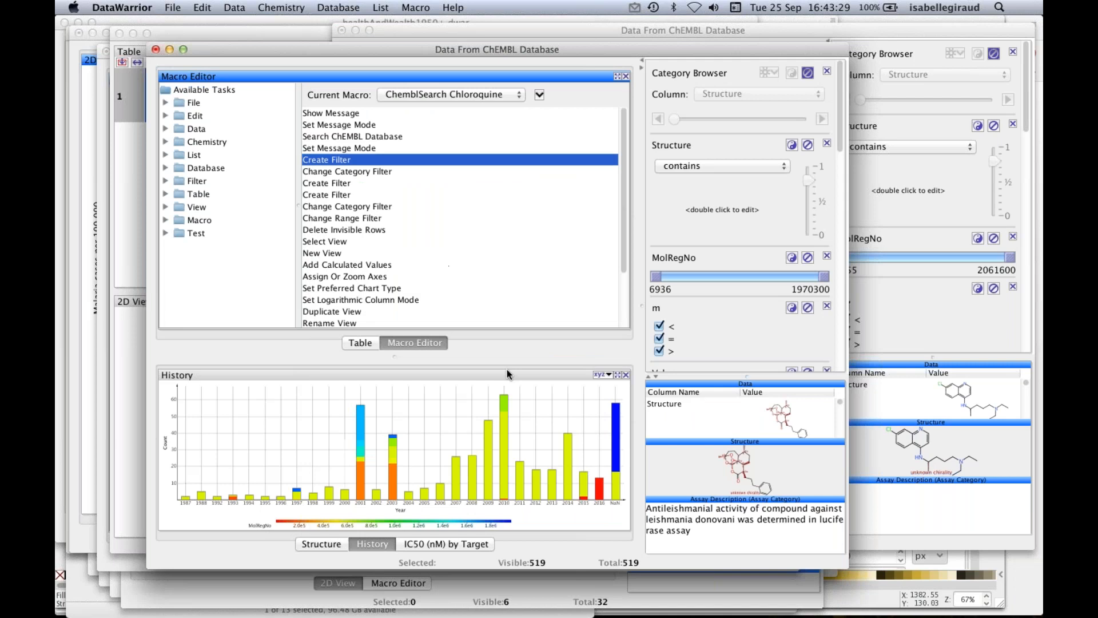
- Export the ChemblSearch Chloroquine macro to the MMV 2018 folder as a DataWarrior macro file
{"action": "left_click", "coordinate": [540, 96]}
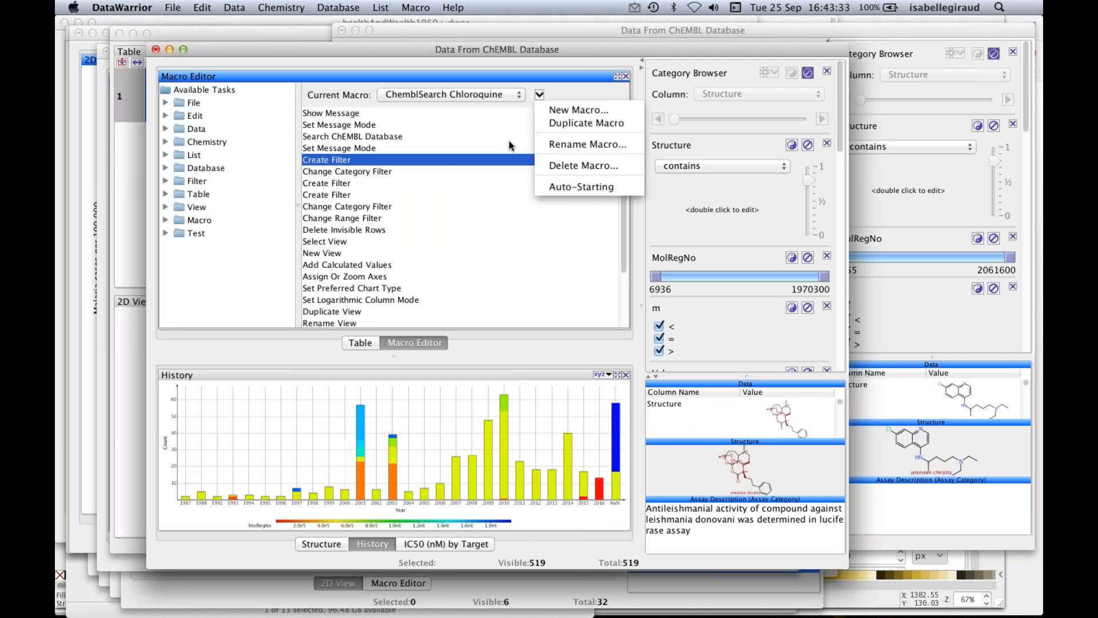
{"action": "left_click", "coordinate": [511, 148]}
{"action": "left_click", "coordinate": [418, 8]}
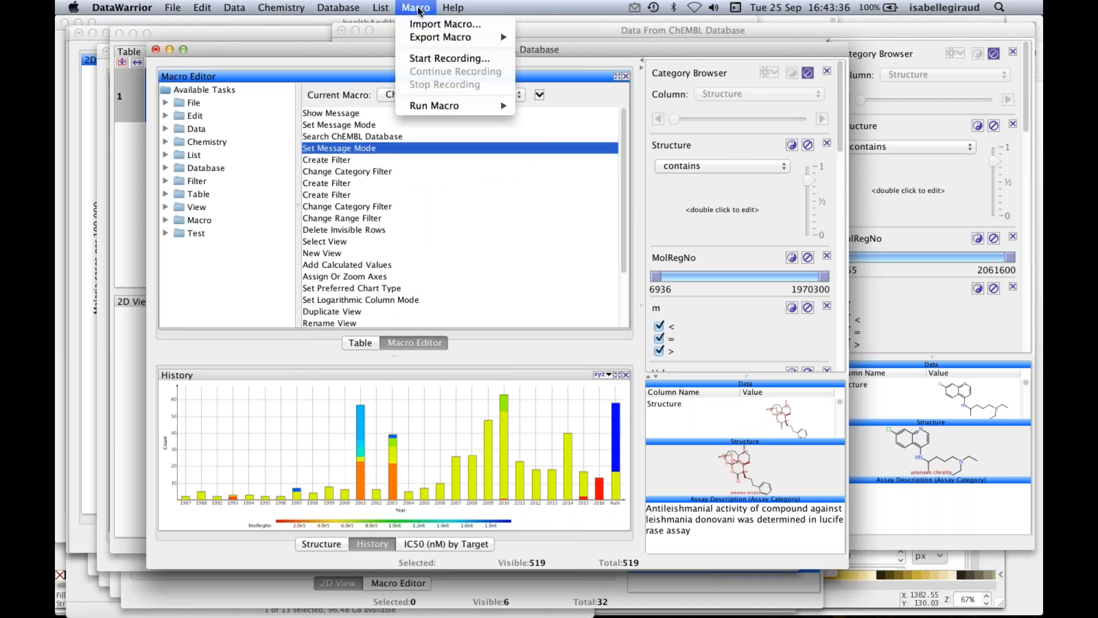
{"action": "mouse_move", "coordinate": [452, 38]}
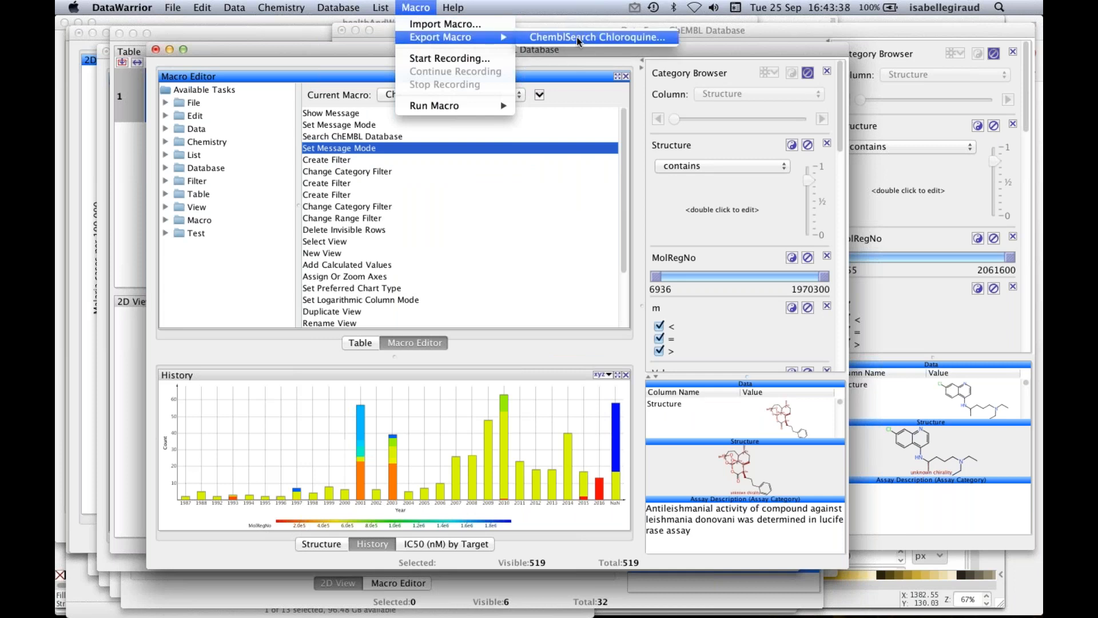
{"action": "left_click", "coordinate": [578, 38]}
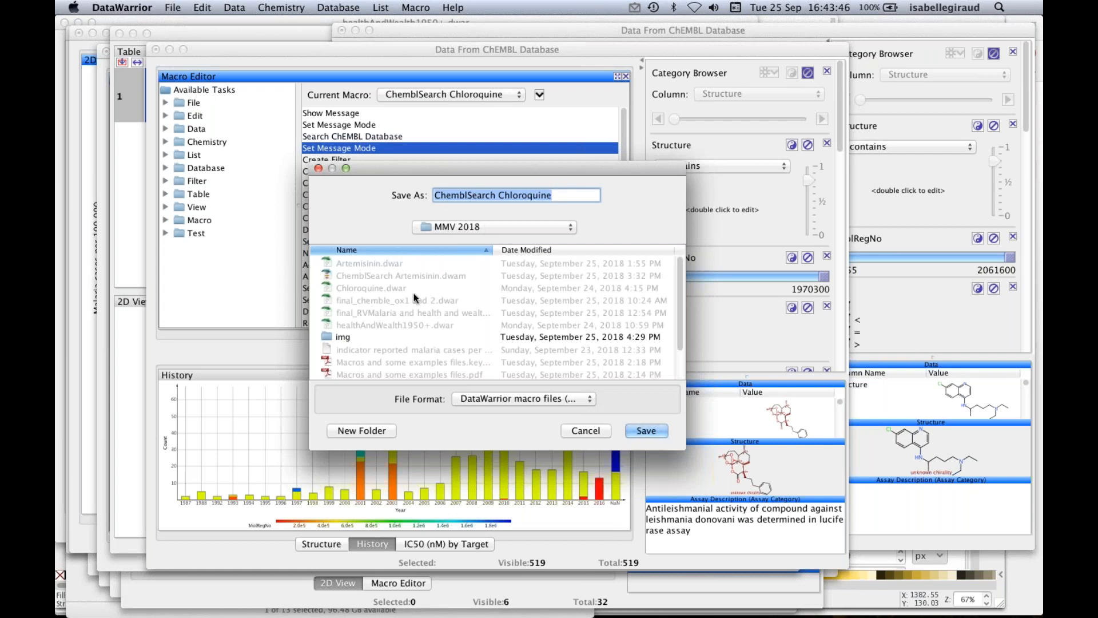
{"action": "left_click", "coordinate": [657, 435]}
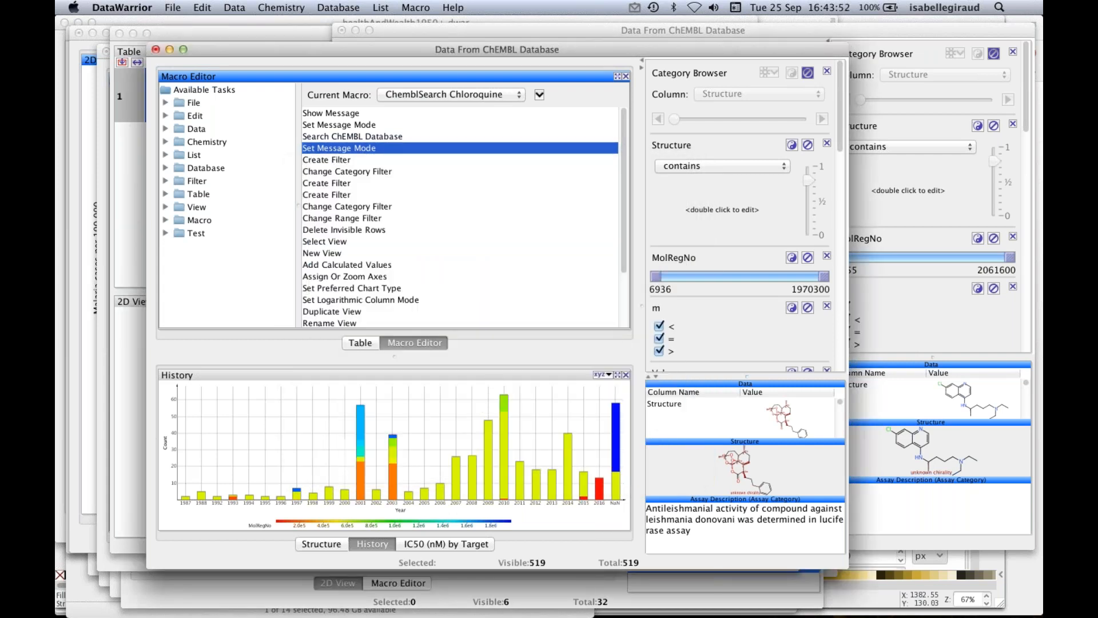
- Switch to Finder and check the exported ChemblSearch Chloroquine.dwam file in the MMV 2018 folder
{"action": "key", "text": "super+Tab"}
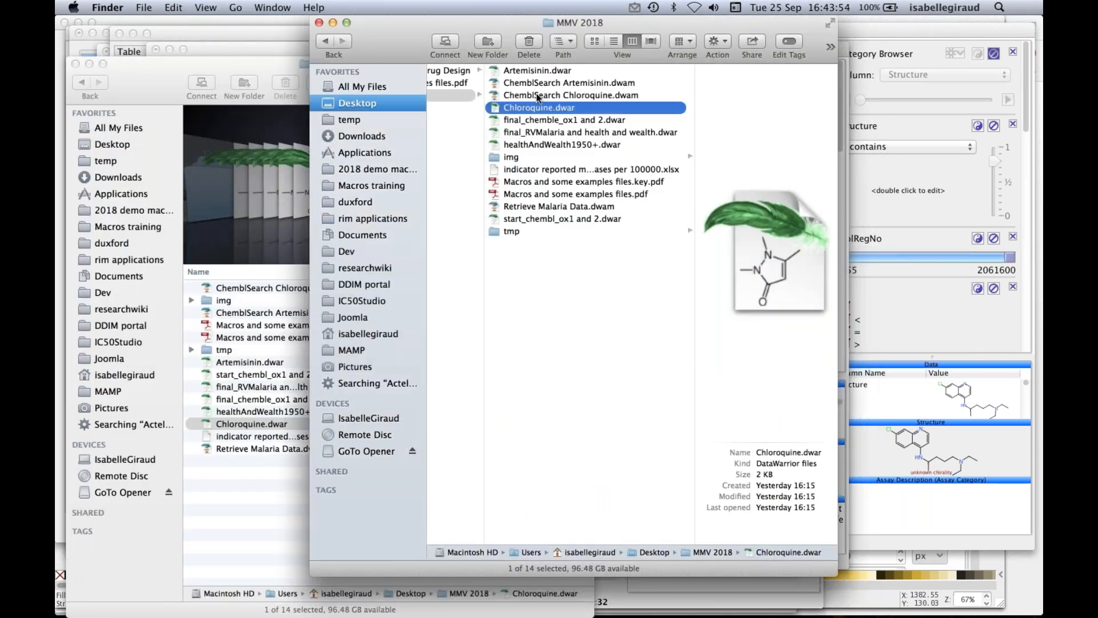
{"action": "left_click", "coordinate": [538, 96]}
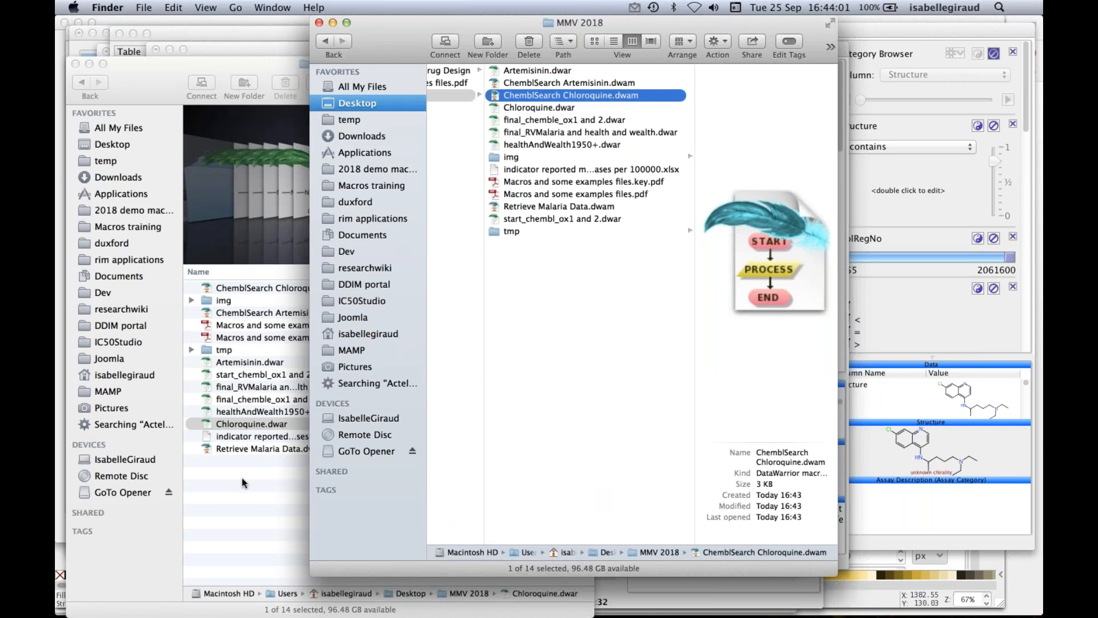
{"action": "key", "text": "super+Tab"}
{"action": "key", "text": "super+Tab"}
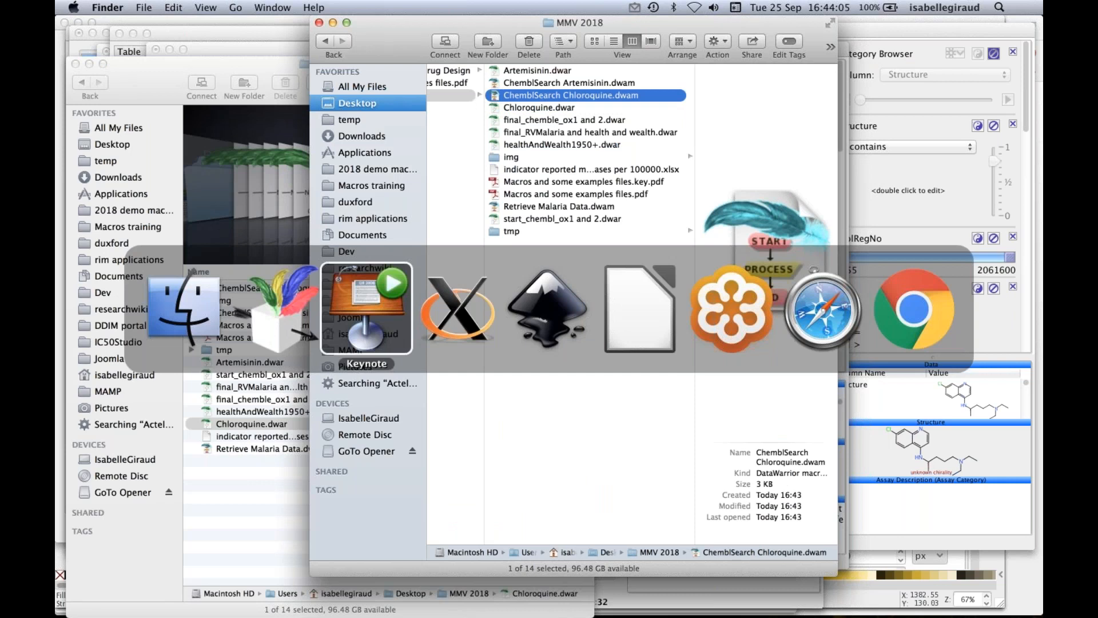
{"action": "key", "text": "Escape"}
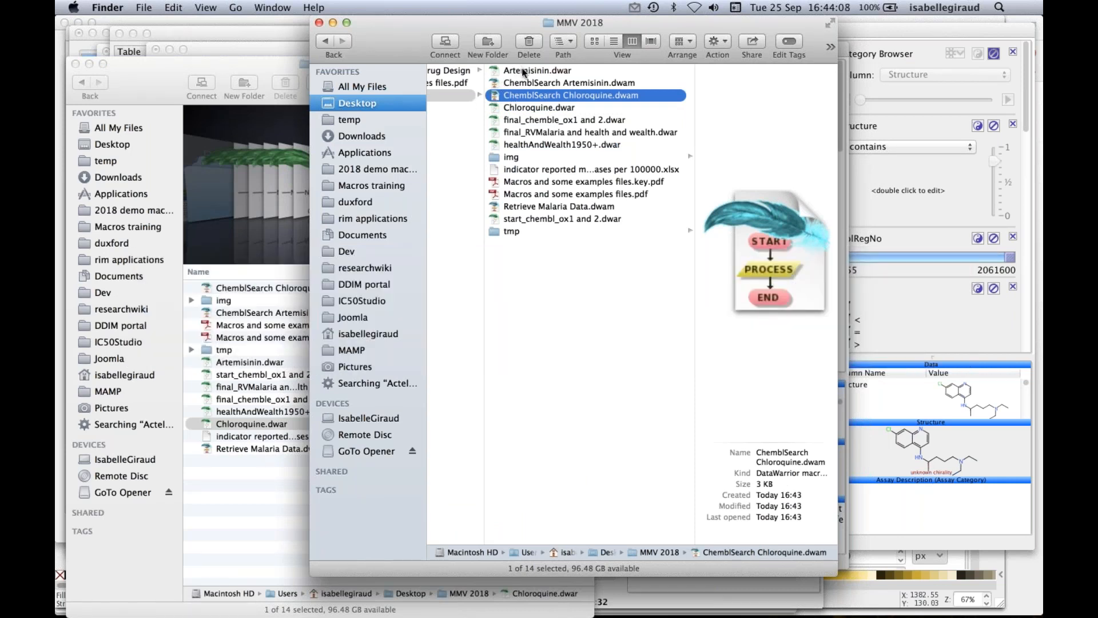
- Open Artemisinin.dwar from the MMV 2018 folder and copy the artemisinin structure from its table
{"action": "left_click", "coordinate": [524, 70]}
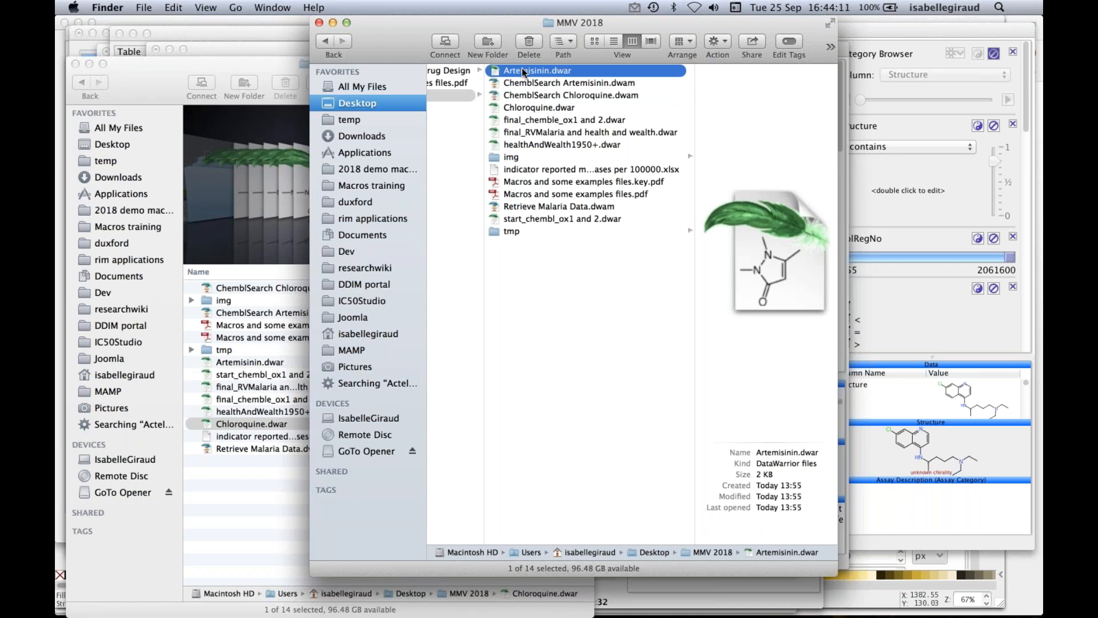
{"action": "double_click", "coordinate": [522, 69]}
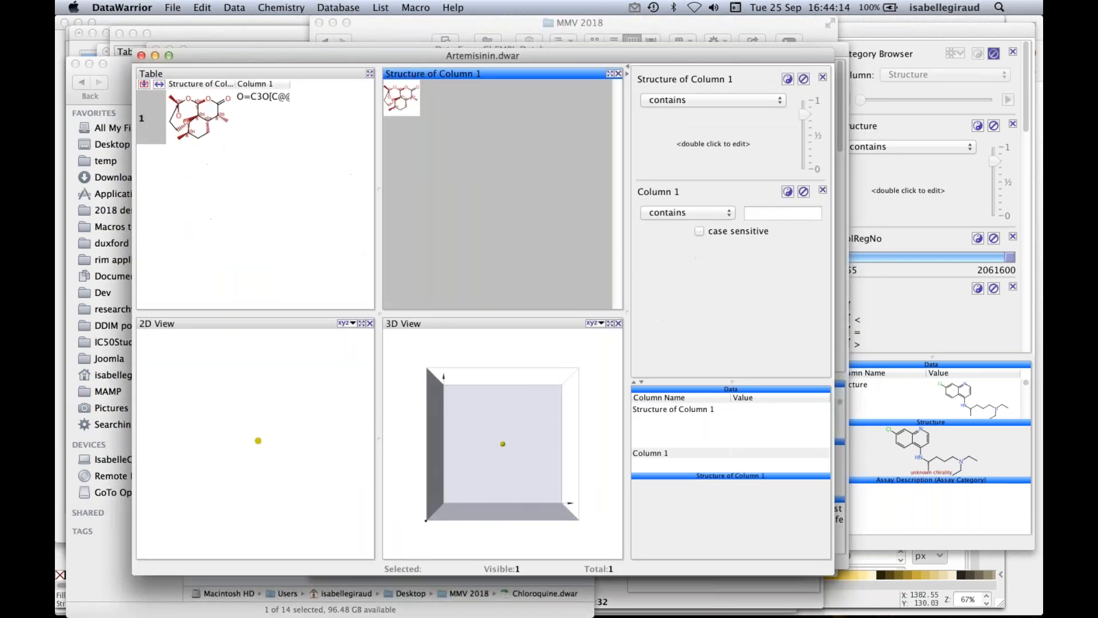
{"action": "left_click", "coordinate": [210, 107]}
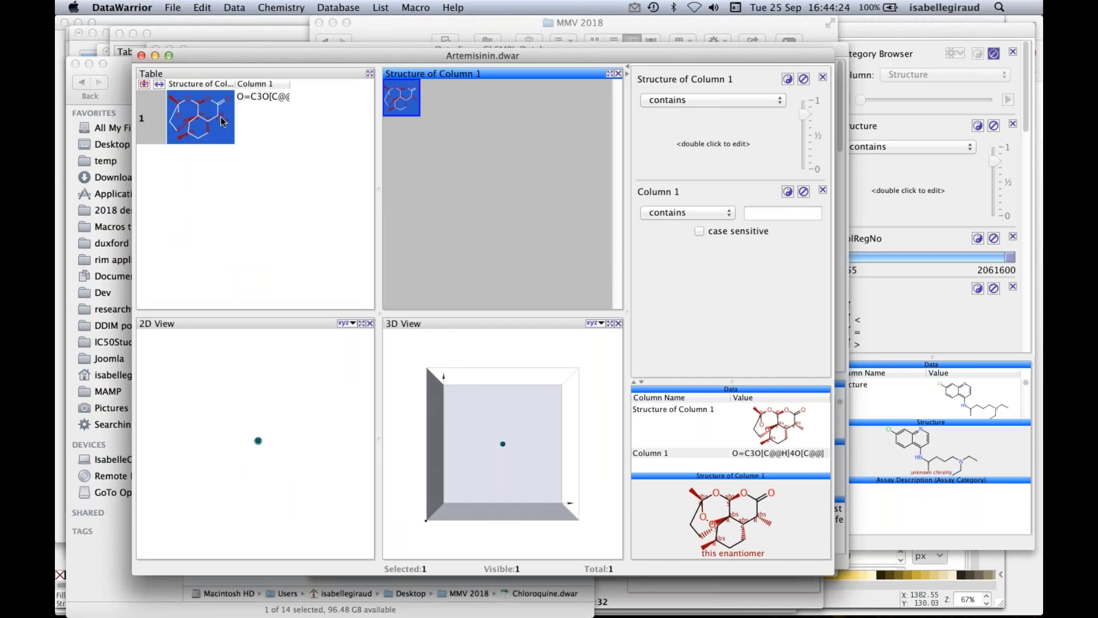
{"action": "right_click", "coordinate": [222, 121]}
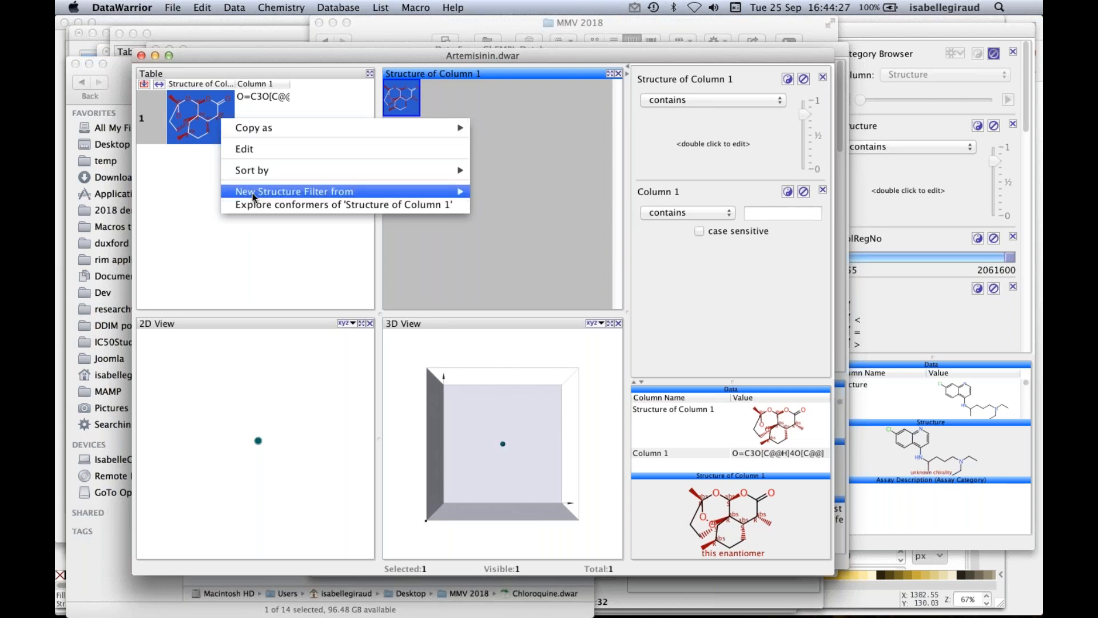
{"action": "mouse_move", "coordinate": [292, 126]}
{"action": "left_click", "coordinate": [496, 134]}
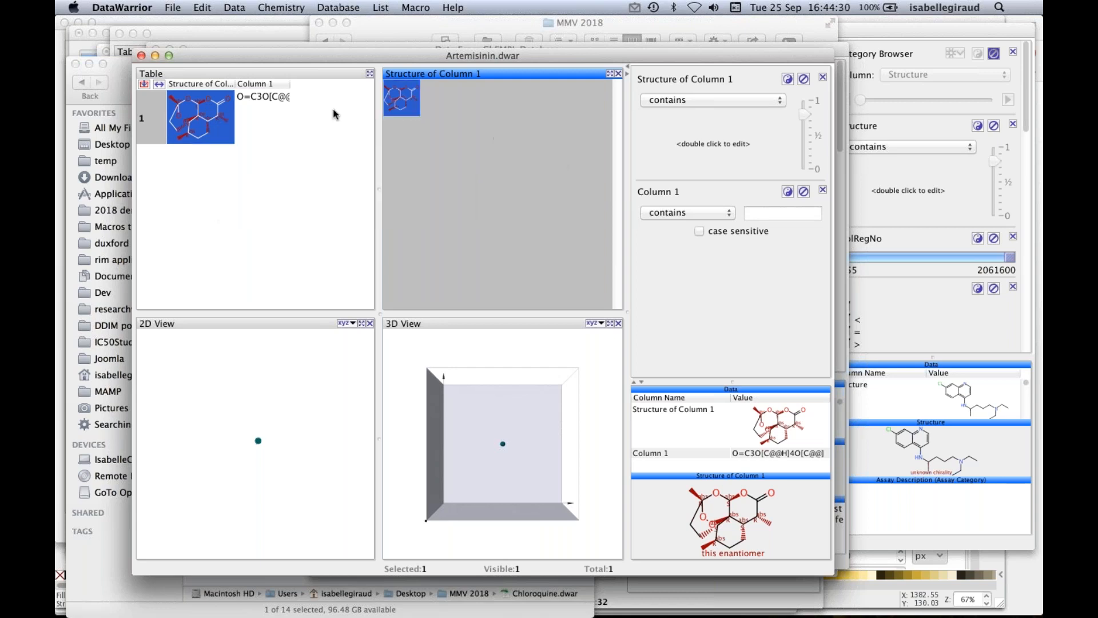
- Start recording a new macro named demo artemisinin
{"action": "left_click", "coordinate": [293, 118]}
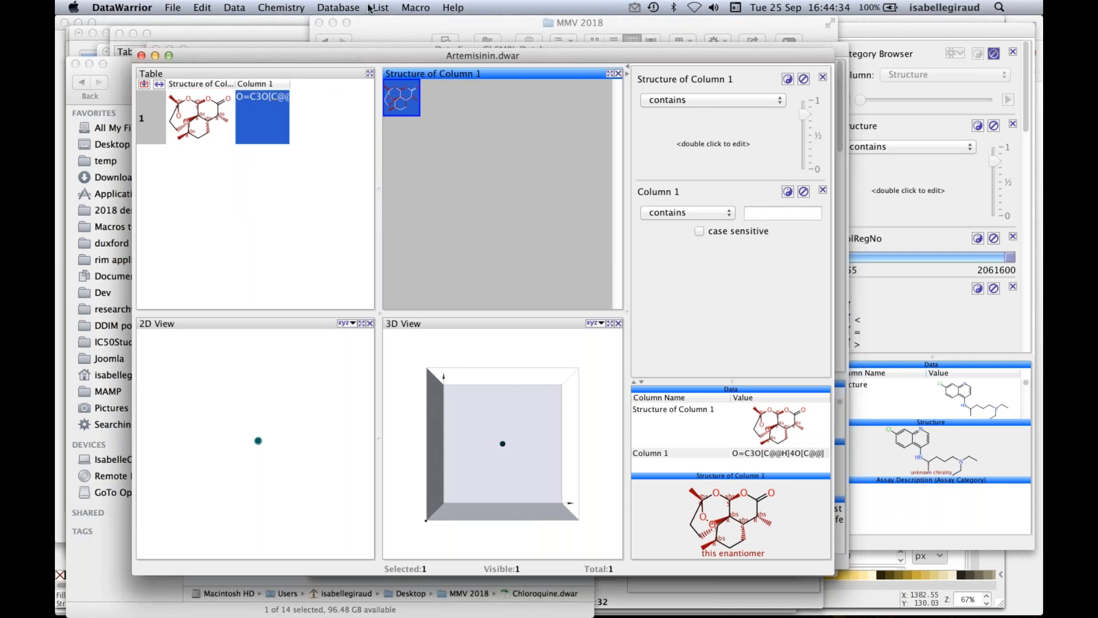
{"action": "left_click", "coordinate": [416, 8]}
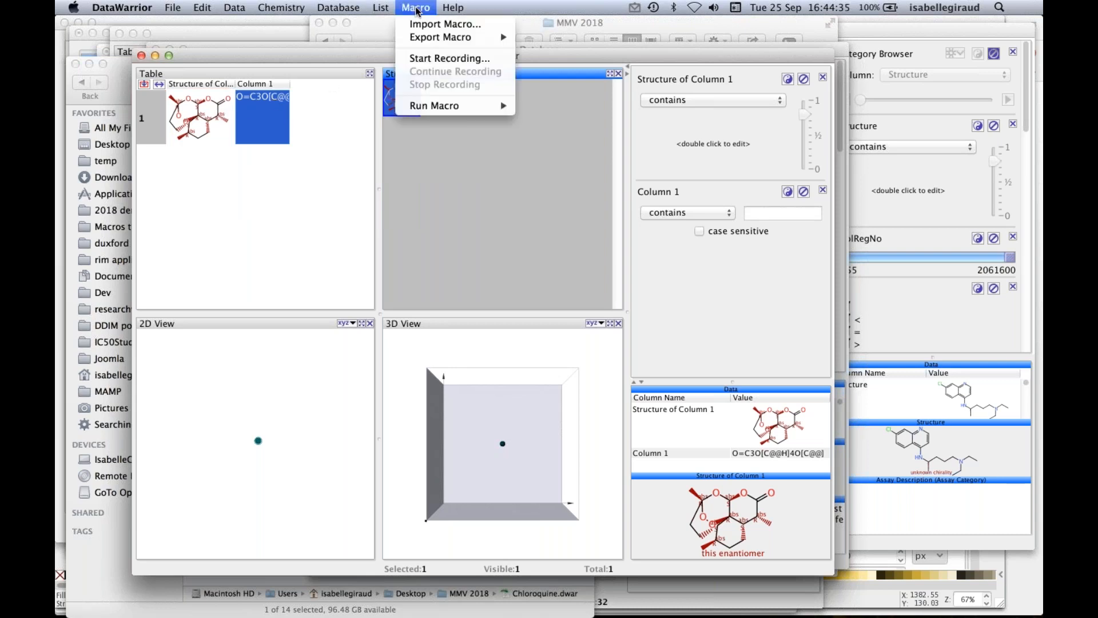
{"action": "left_click", "coordinate": [426, 60]}
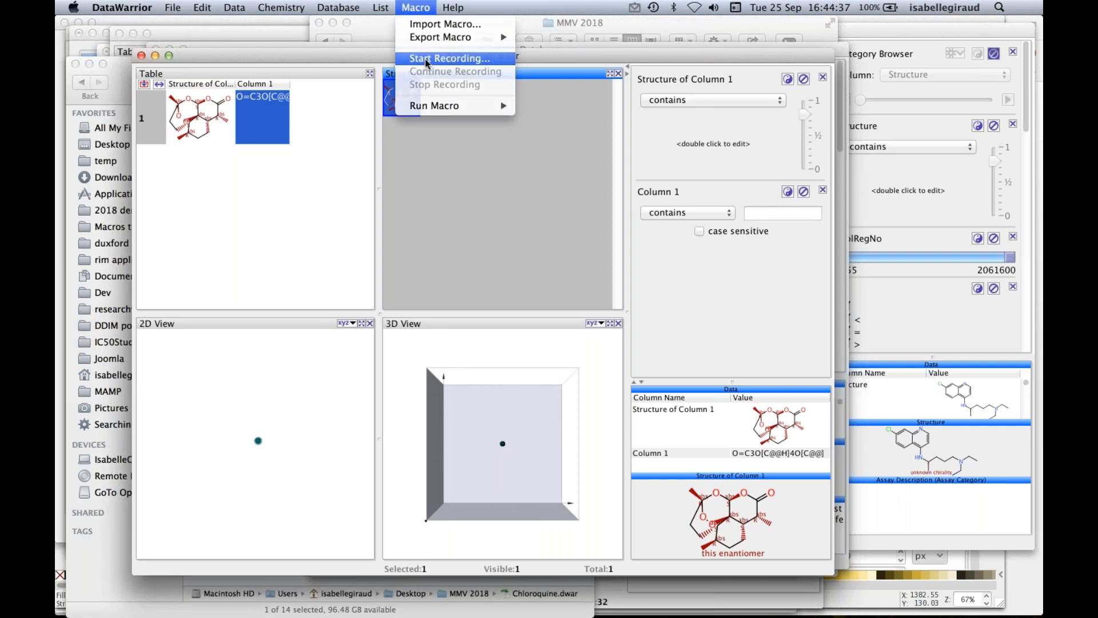
{"action": "type", "text": "demo"}
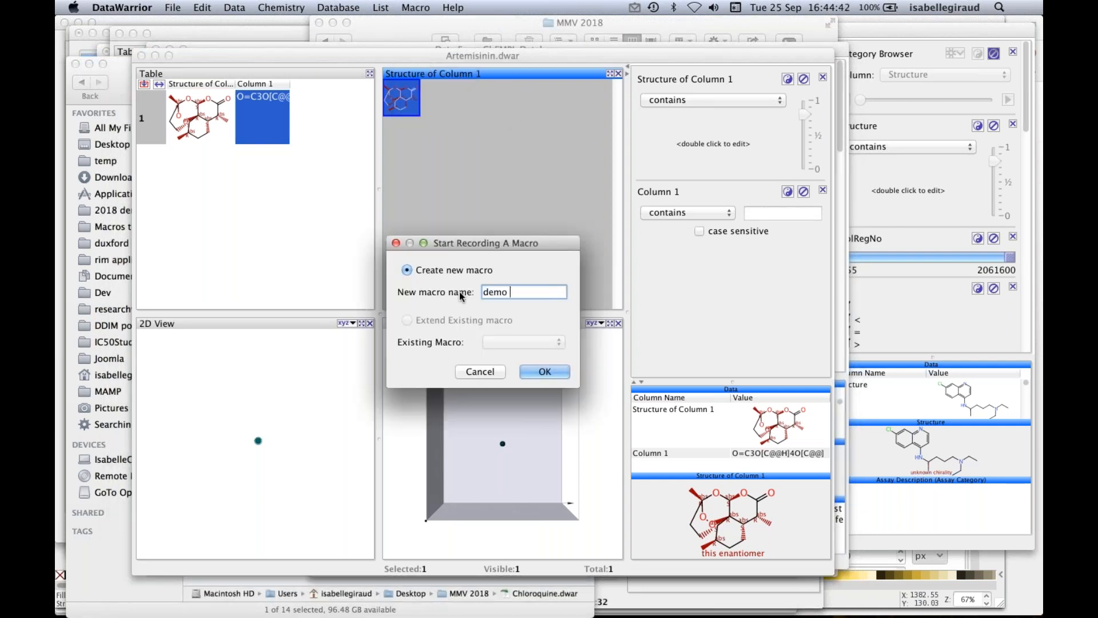
{"action": "type", "text": " artemisin"}
{"action": "type", "text": "in"}
{"action": "left_click", "coordinate": [538, 371]}
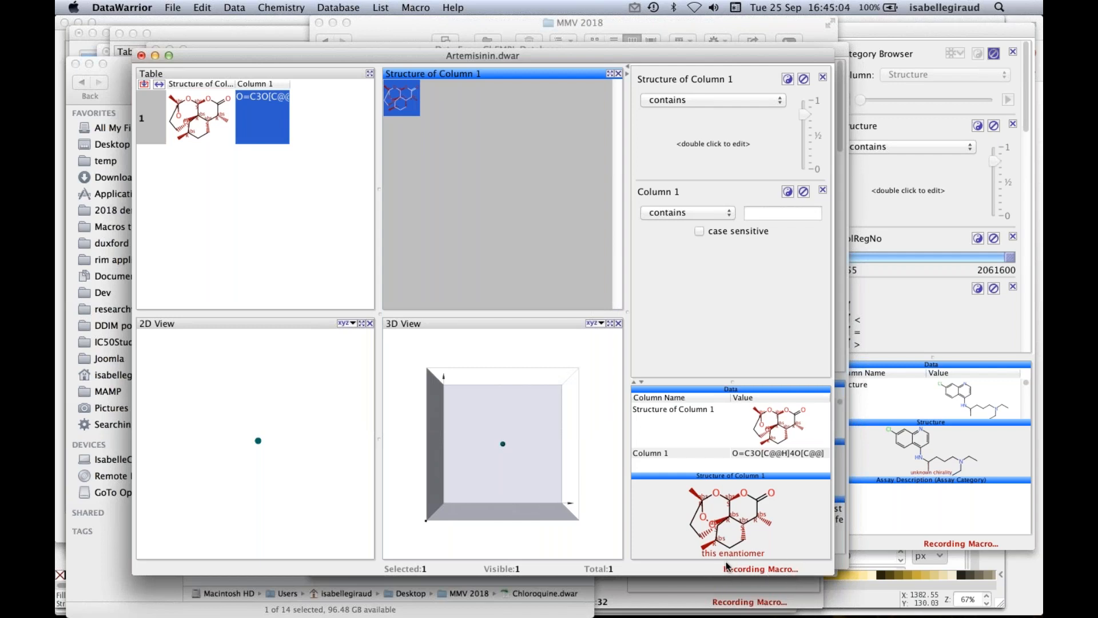
- Search the ChEMBL database for superstructures of the copied artemisinin structure, pasted in as the query
{"action": "left_click", "coordinate": [413, 8]}
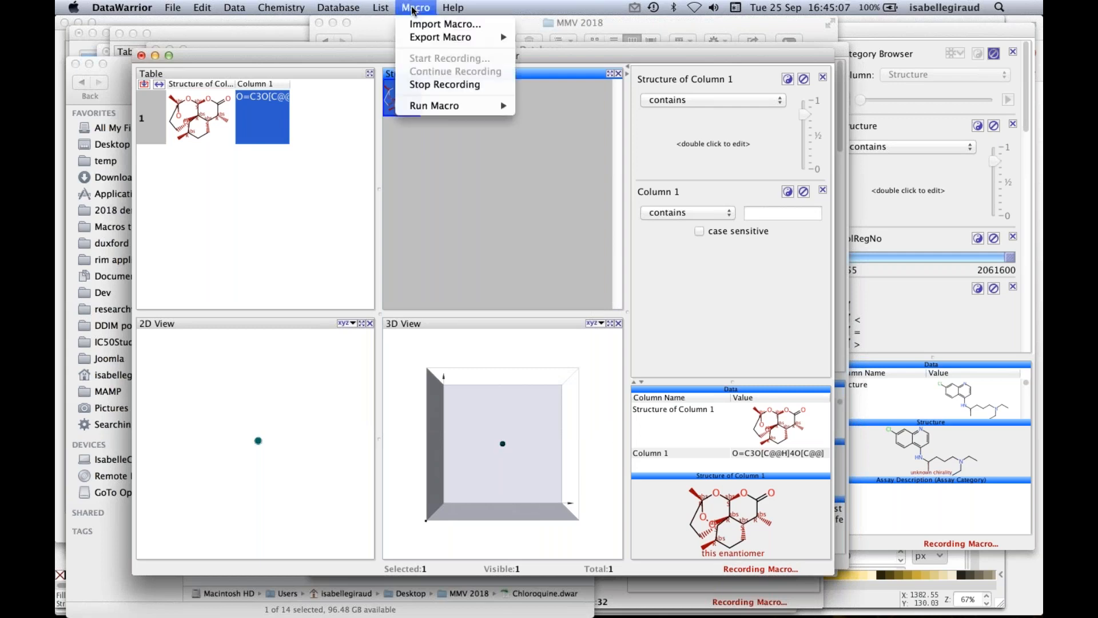
{"action": "left_click", "coordinate": [344, 43]}
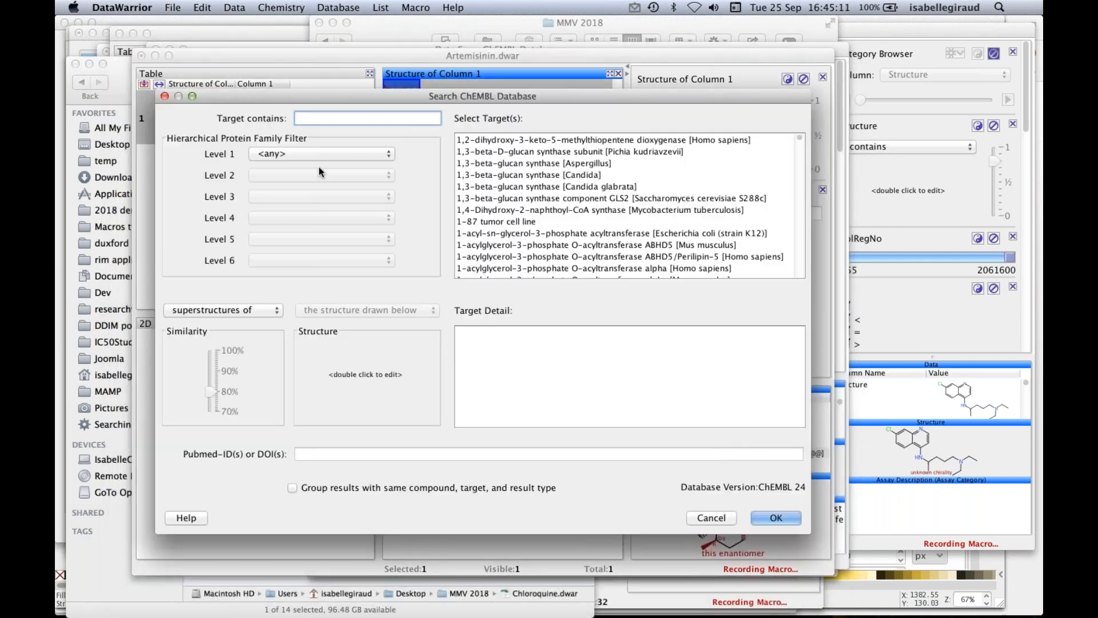
{"action": "double_click", "coordinate": [387, 361]}
{"action": "right_click", "coordinate": [452, 233]}
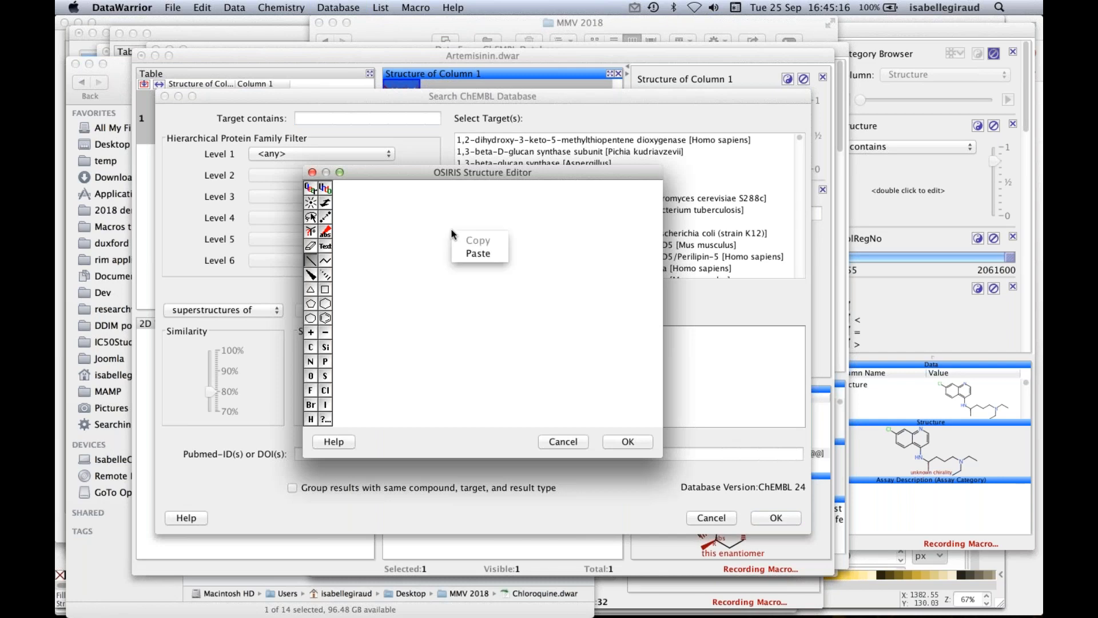
{"action": "left_click", "coordinate": [479, 253]}
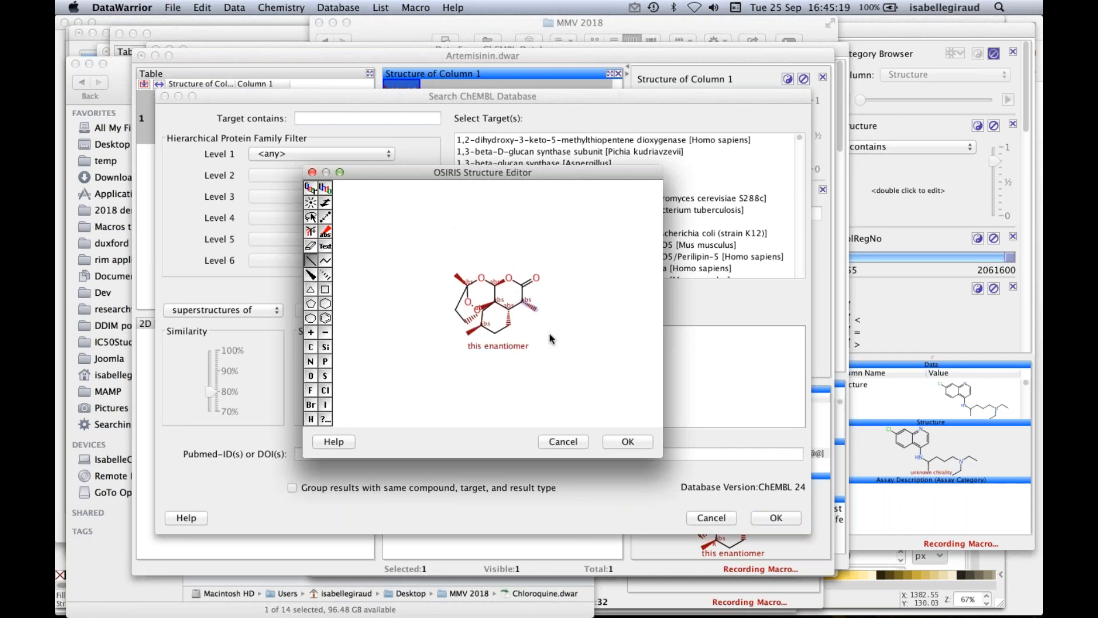
{"action": "left_click", "coordinate": [622, 444]}
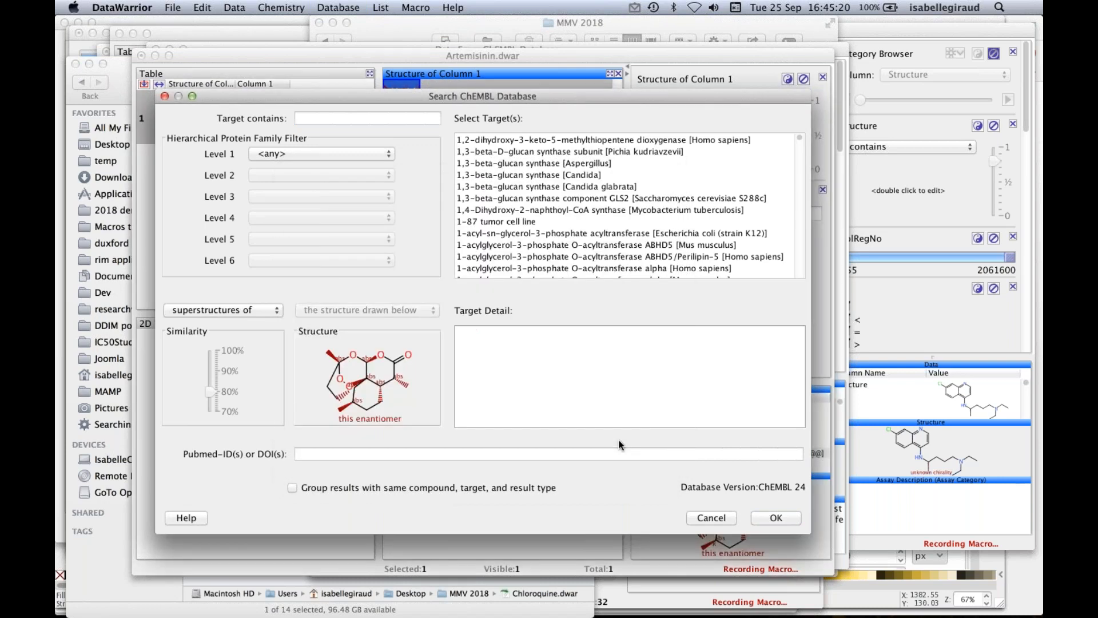
{"action": "left_click", "coordinate": [784, 518]}
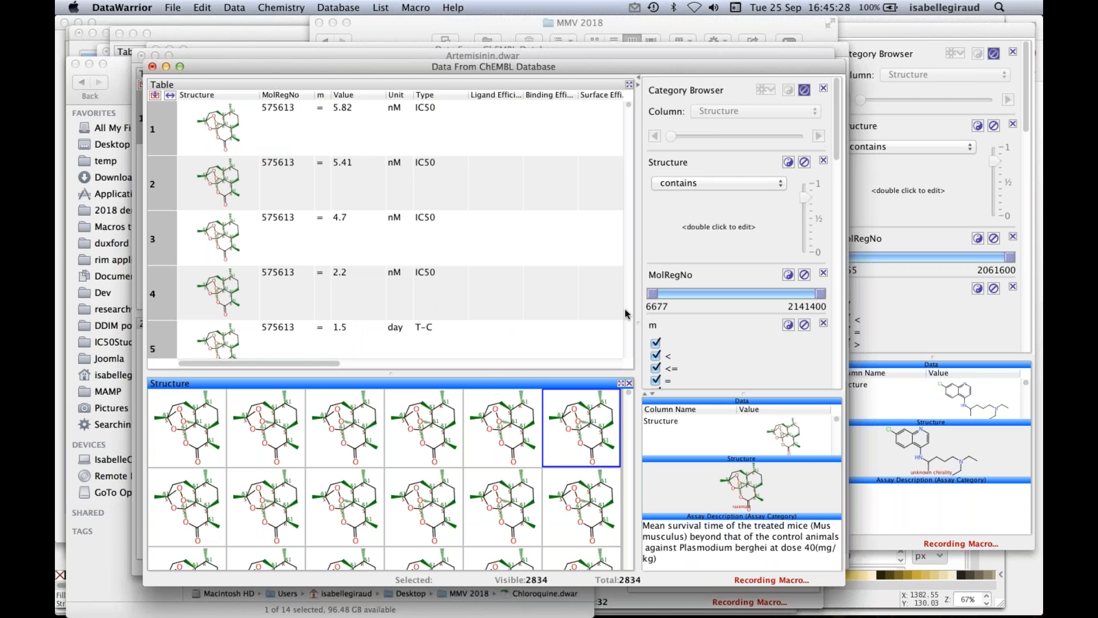
- Add a category filter for the Type column and keep only IC50 selected
{"action": "key", "text": "Left"}
{"action": "key", "text": "Left"}
{"action": "left_click_drag", "start_coordinate": [839, 143], "coordinate": [839, 22]}
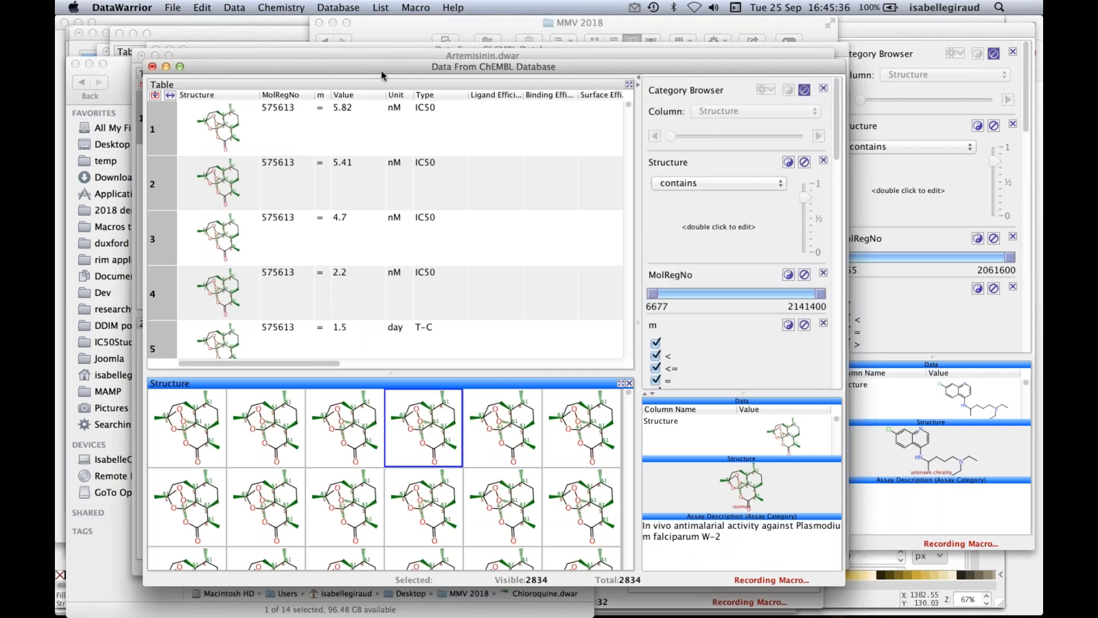
{"action": "right_click", "coordinate": [422, 98]}
{"action": "left_click", "coordinate": [436, 186]}
{"action": "left_click_drag", "start_coordinate": [839, 103], "coordinate": [764, 229]}
{"action": "right_click", "coordinate": [763, 230]}
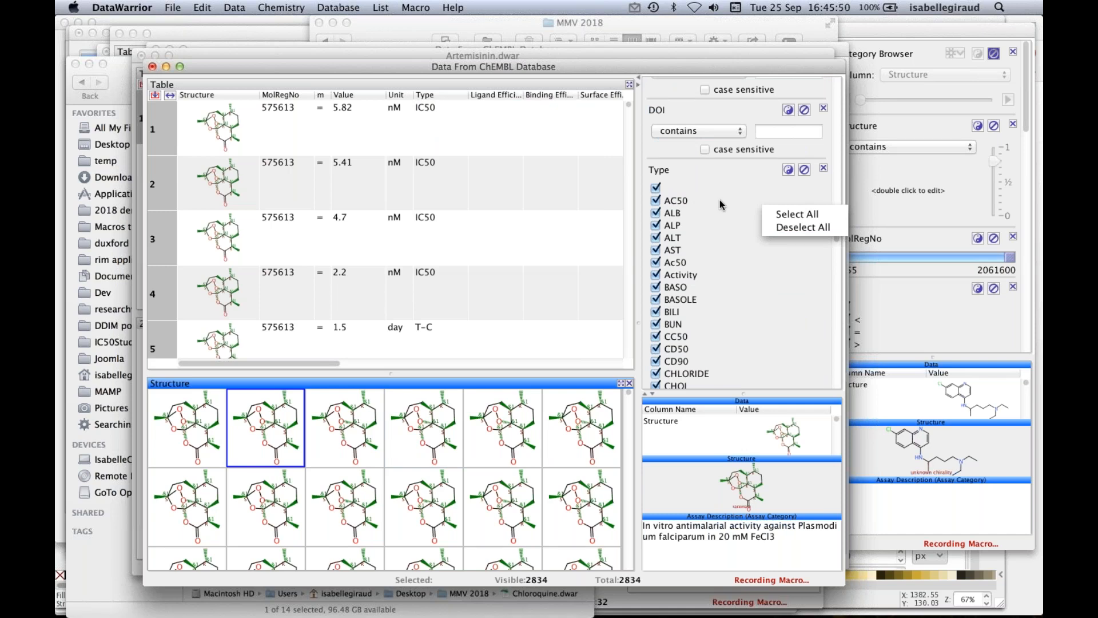
{"action": "left_click", "coordinate": [778, 230]}
{"action": "scroll", "coordinate": [709, 246], "scroll_direction": "down", "scroll_amount": 5}
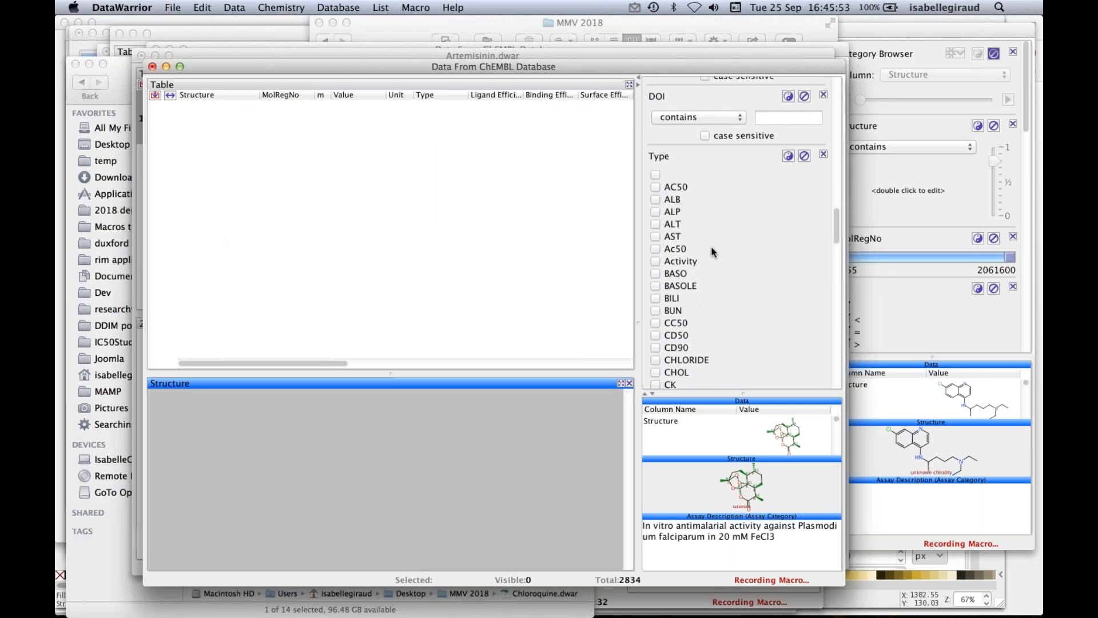
{"action": "scroll", "coordinate": [696, 266], "scroll_direction": "down", "scroll_amount": 4}
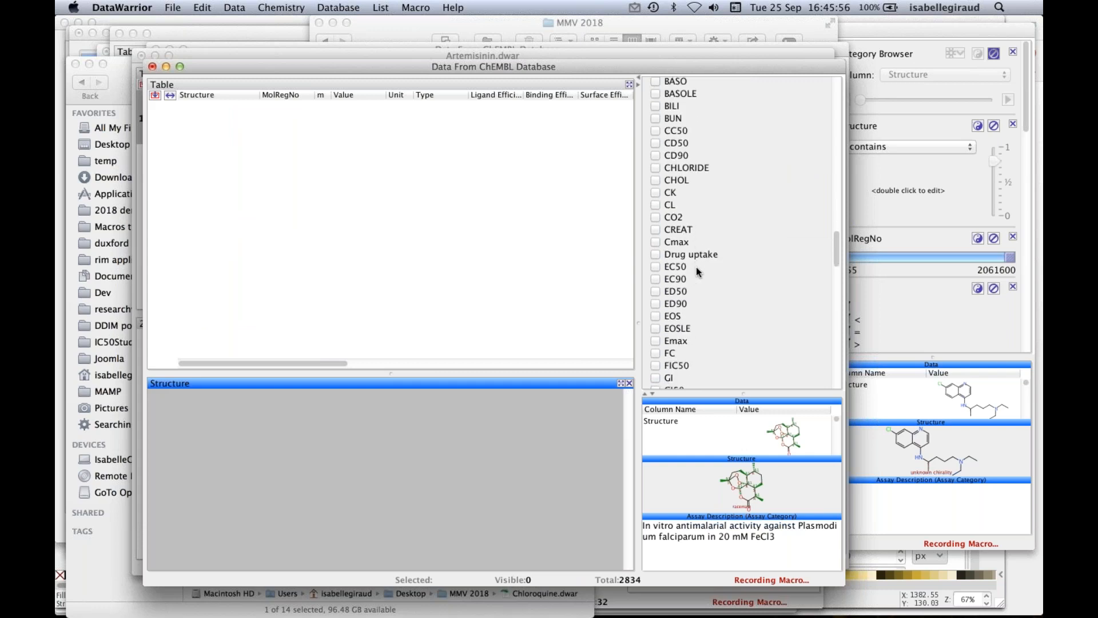
{"action": "scroll", "coordinate": [659, 332], "scroll_direction": "down", "scroll_amount": 4}
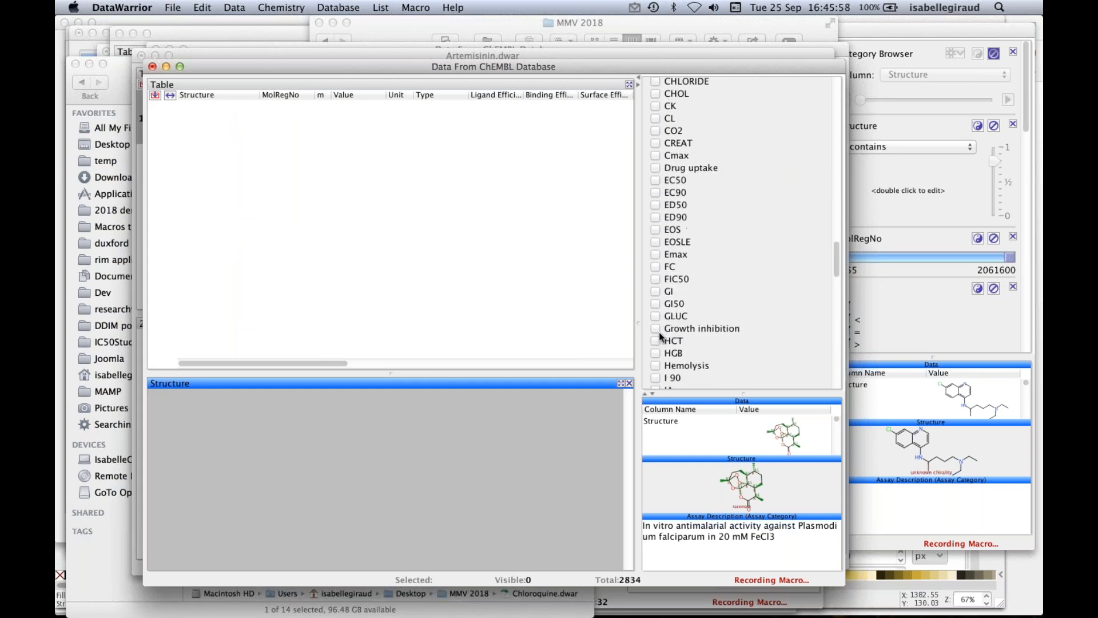
{"action": "scroll", "coordinate": [659, 331], "scroll_direction": "down", "scroll_amount": 1}
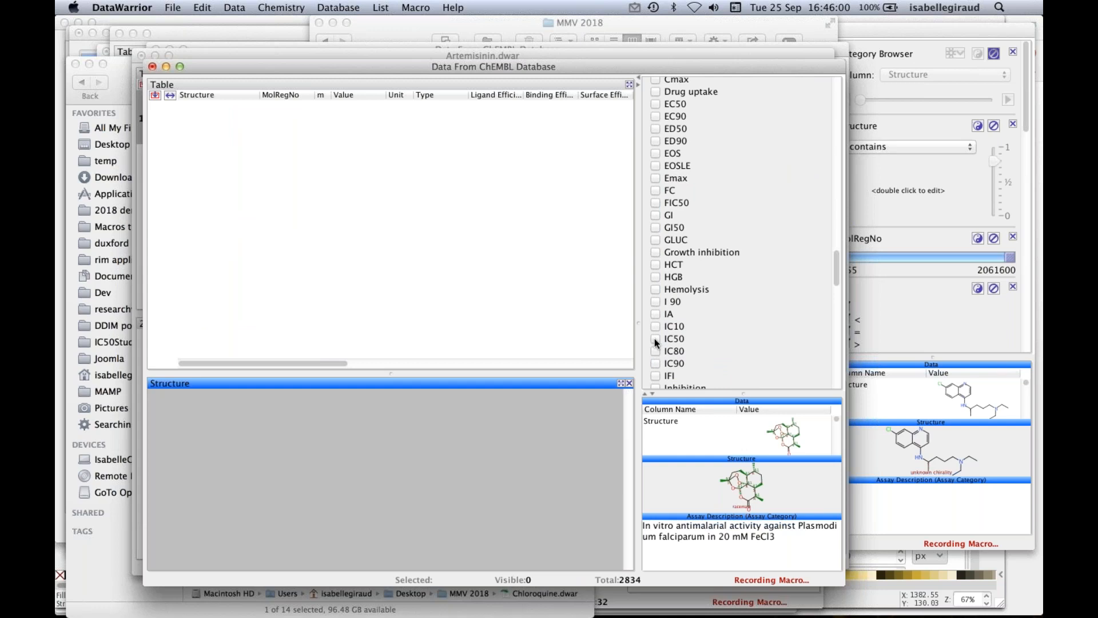
{"action": "left_click", "coordinate": [655, 339]}
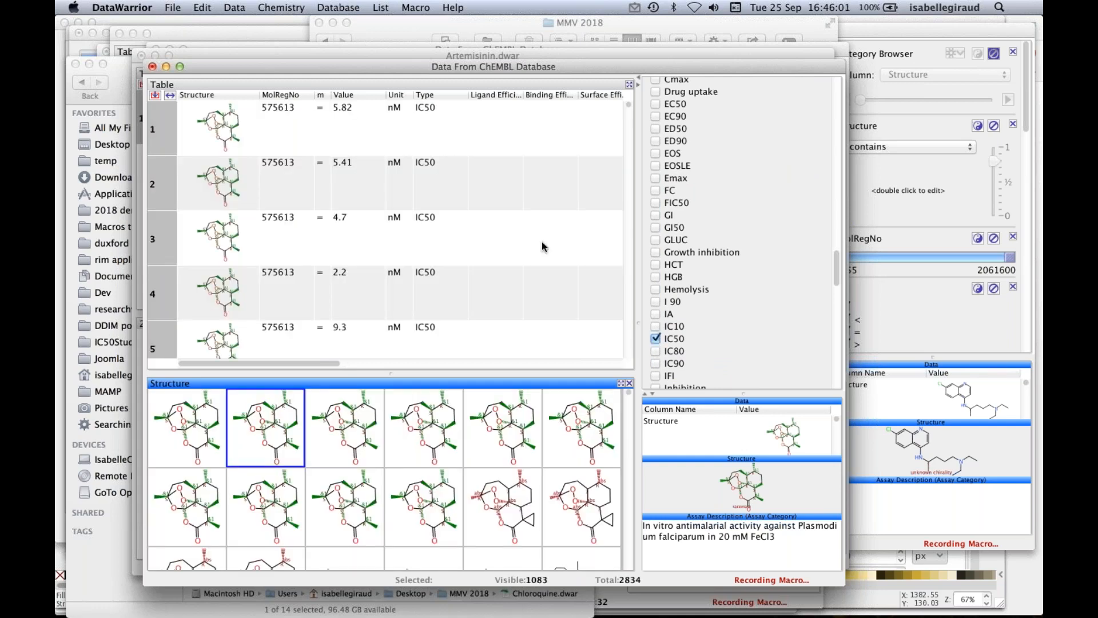
- Delete the invisible rows excluded by the Type filter
{"action": "left_click", "coordinate": [235, 9]}
{"action": "mouse_move", "coordinate": [355, 37]}
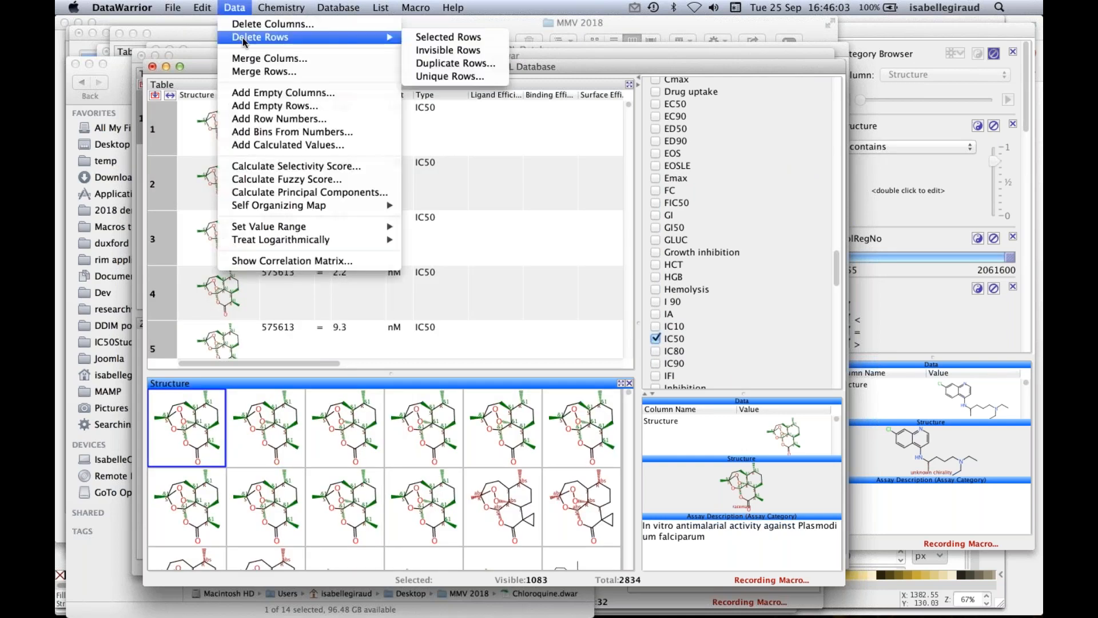
{"action": "left_click", "coordinate": [454, 51]}
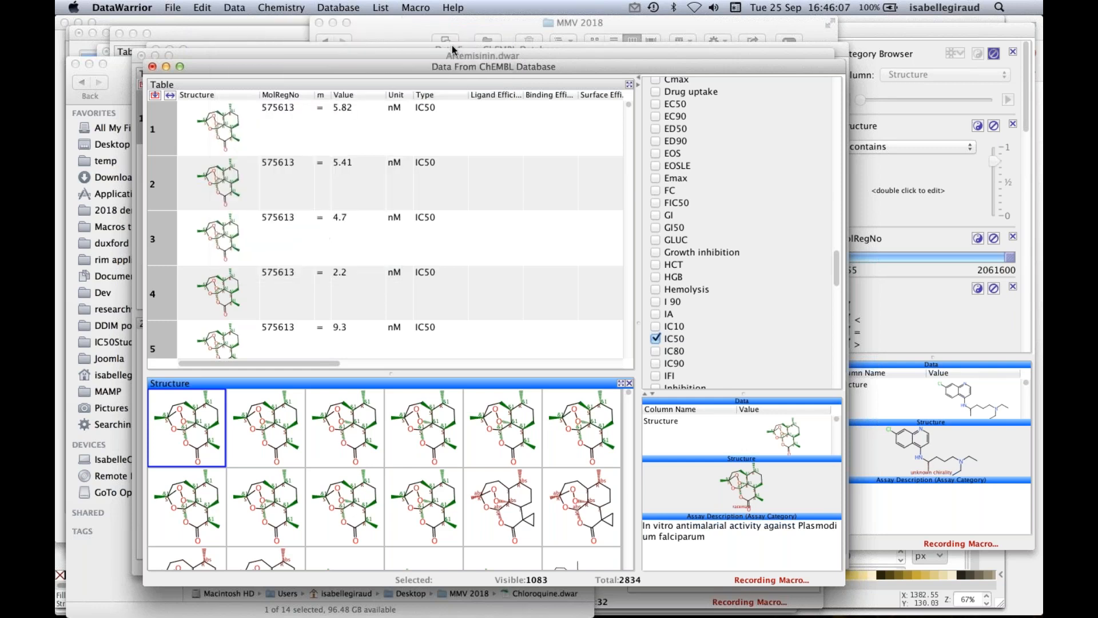
- Add a category filter for the Unit column and keep only nM selected
{"action": "right_click", "coordinate": [398, 98]}
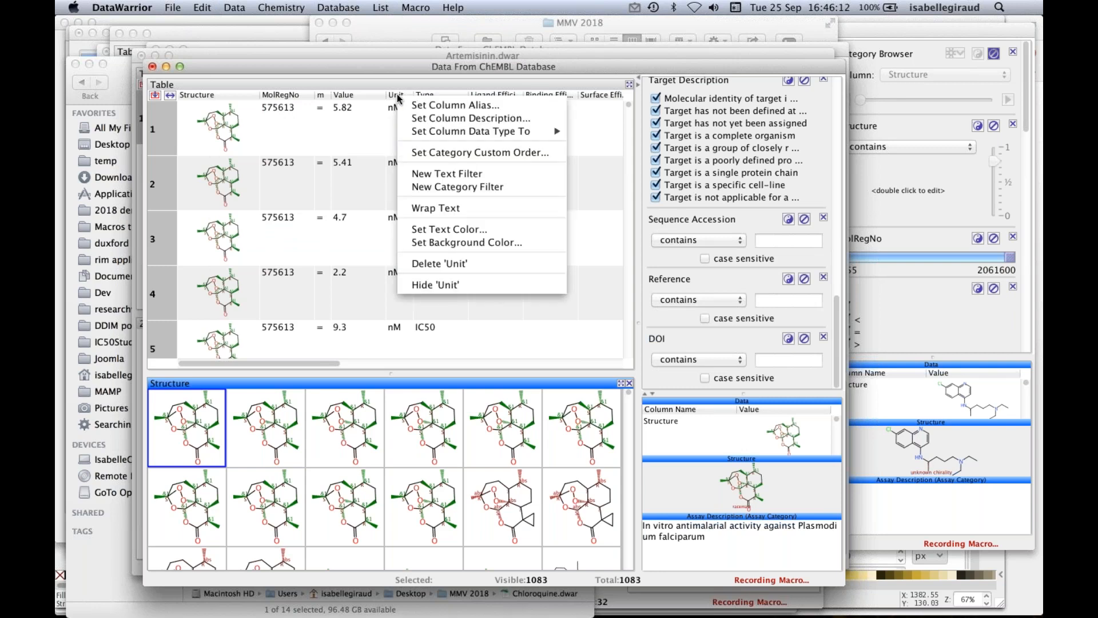
{"action": "left_click", "coordinate": [426, 185]}
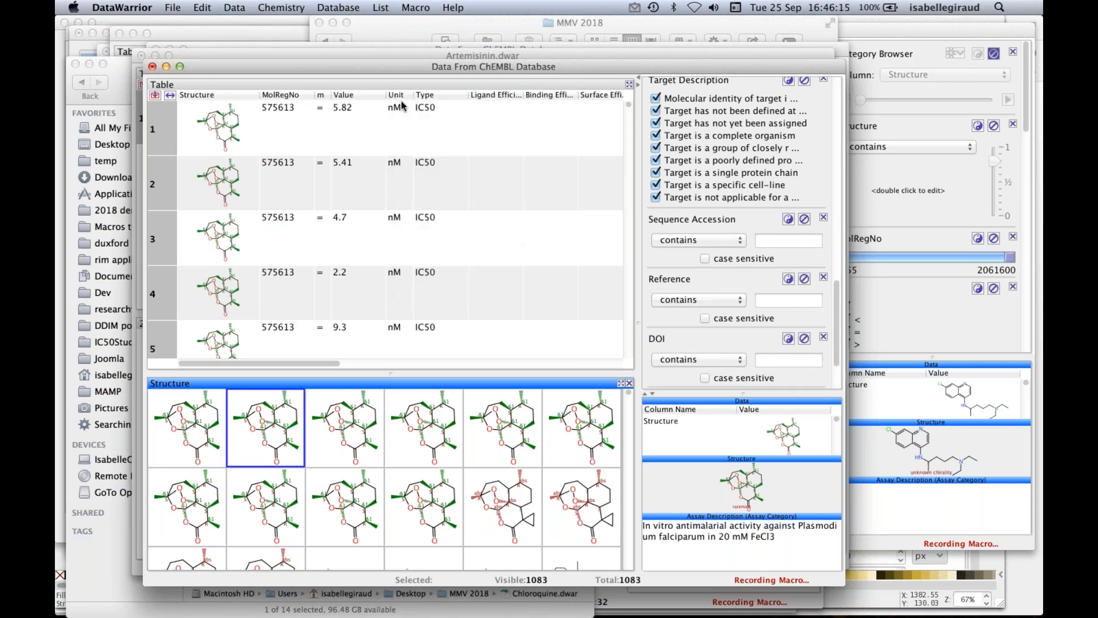
{"action": "scroll", "coordinate": [836, 296], "scroll_direction": "down", "scroll_amount": 3}
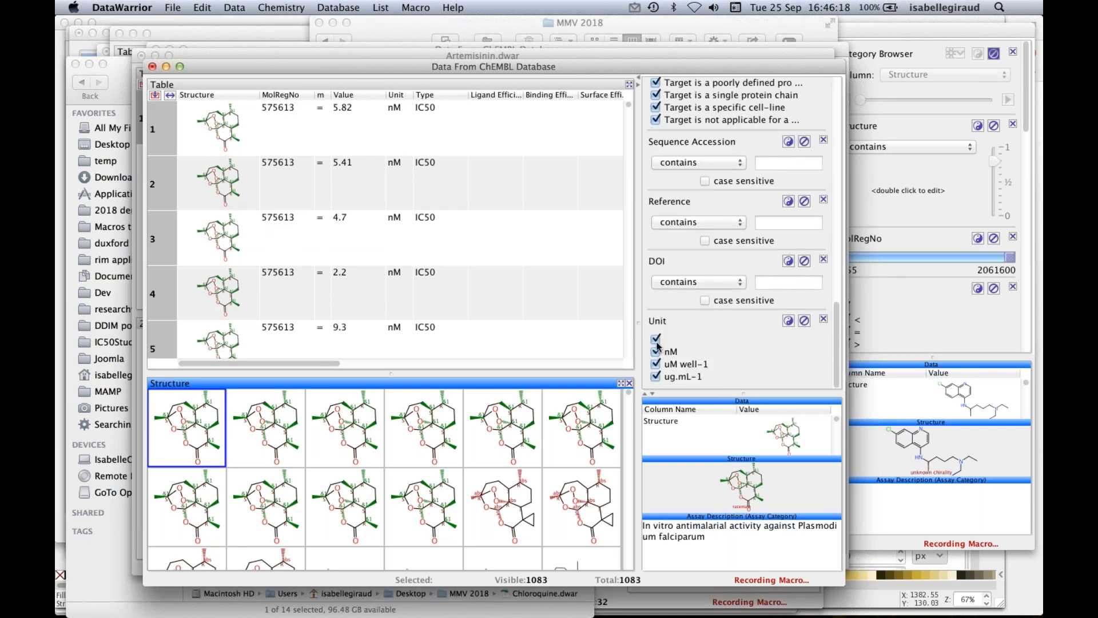
{"action": "left_click", "coordinate": [656, 340]}
{"action": "right_click", "coordinate": [655, 352]}
{"action": "left_click", "coordinate": [732, 335]}
{"action": "left_click", "coordinate": [656, 377]}
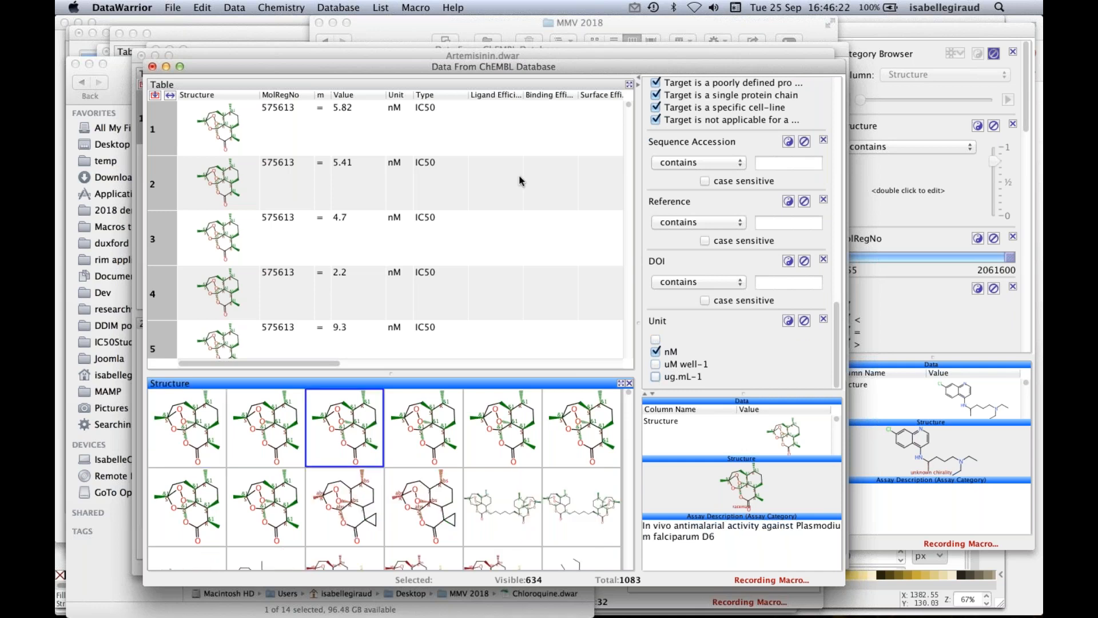
- Delete the invisible rows excluded by the Unit filter
{"action": "left_click", "coordinate": [235, 7]}
{"action": "mouse_move", "coordinate": [344, 37]}
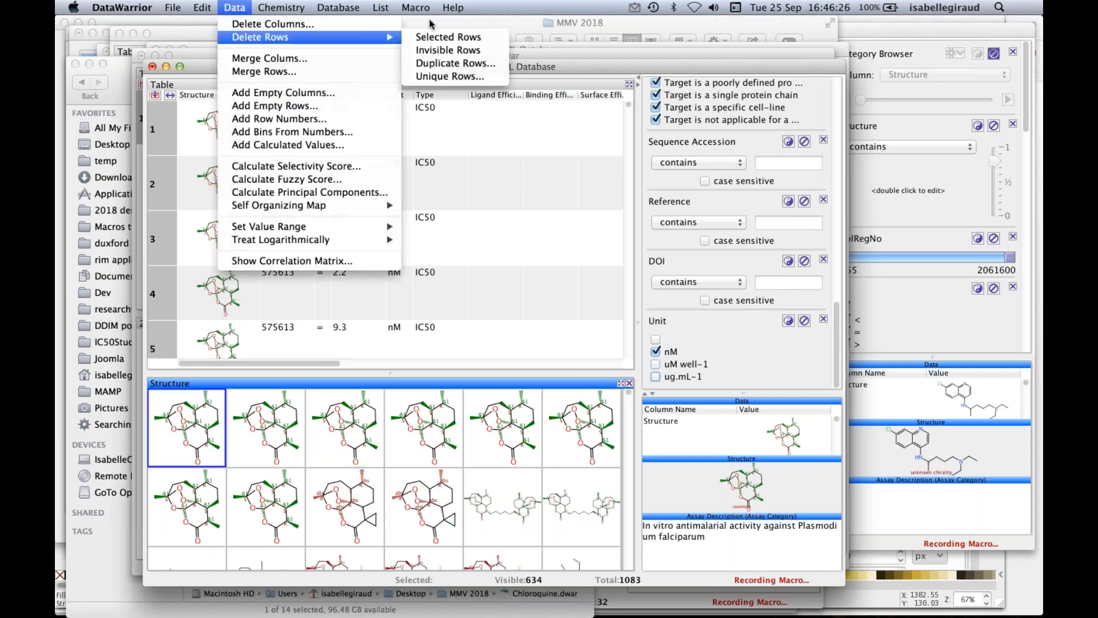
{"action": "left_click", "coordinate": [441, 53]}
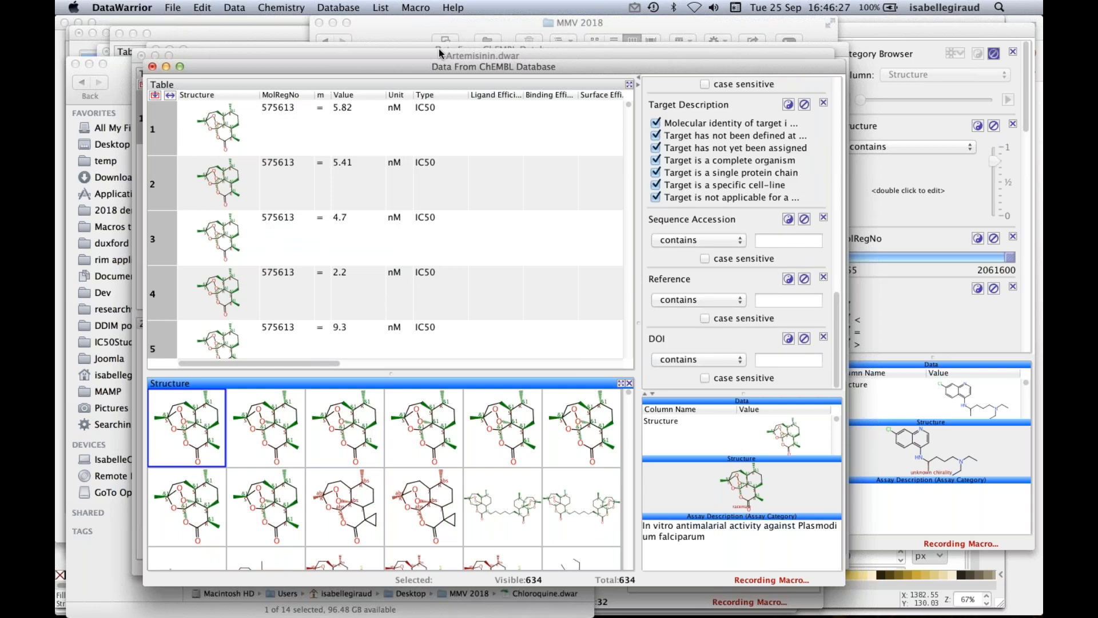
- Add a 2D view alongside the Structure view, plot Value on its vertical axis and check the outlying point
{"action": "right_click", "coordinate": [550, 384]}
{"action": "left_click", "coordinate": [564, 398]}
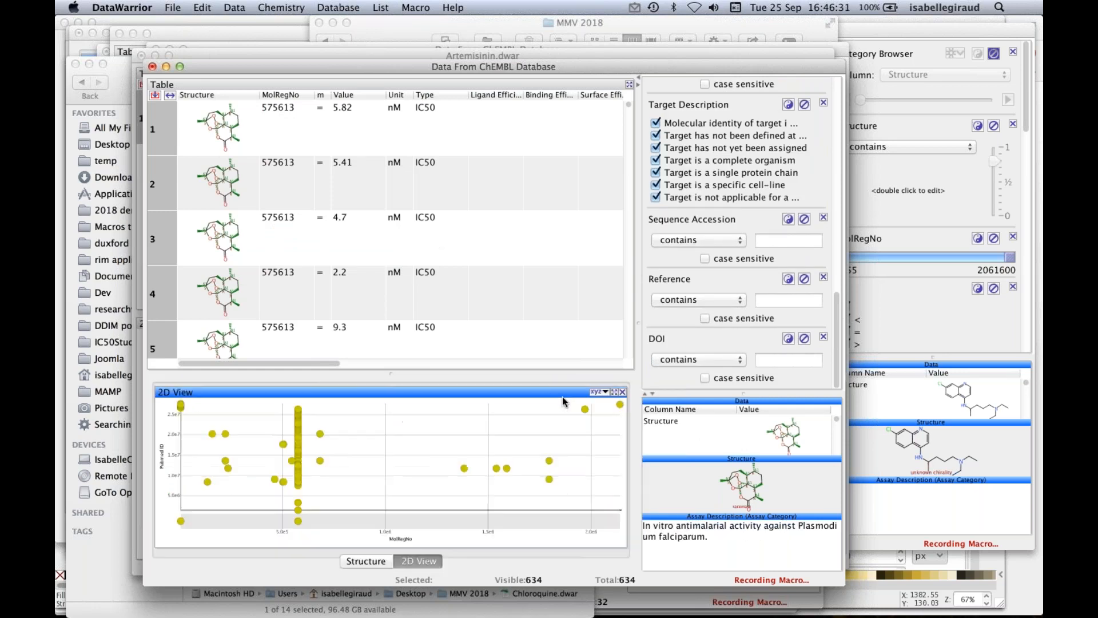
{"action": "left_click", "coordinate": [602, 393]}
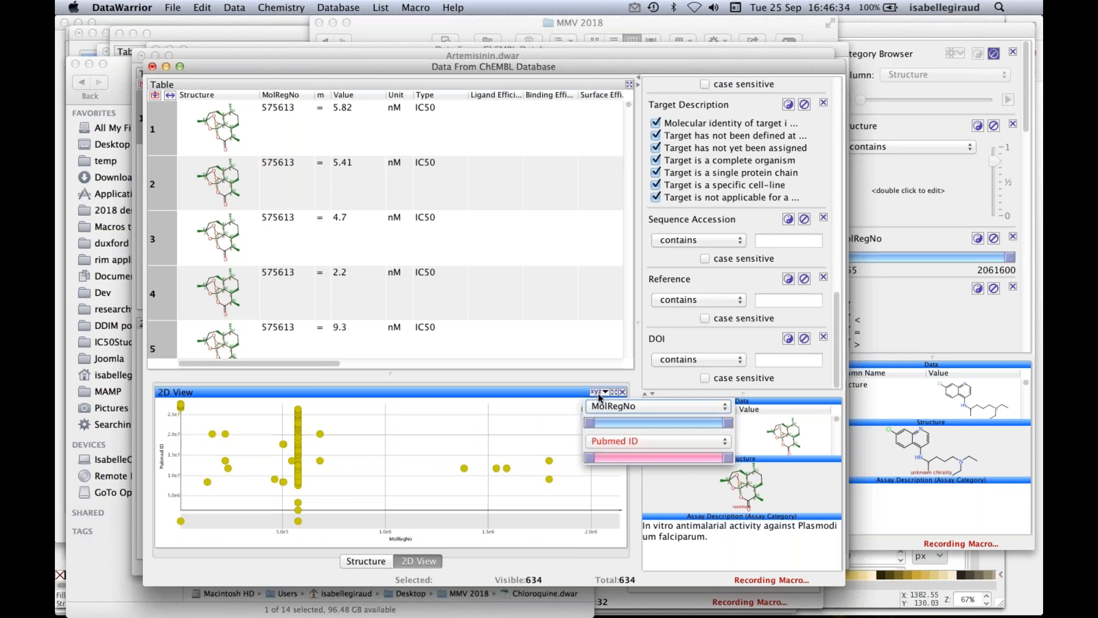
{"action": "left_click", "coordinate": [605, 444]}
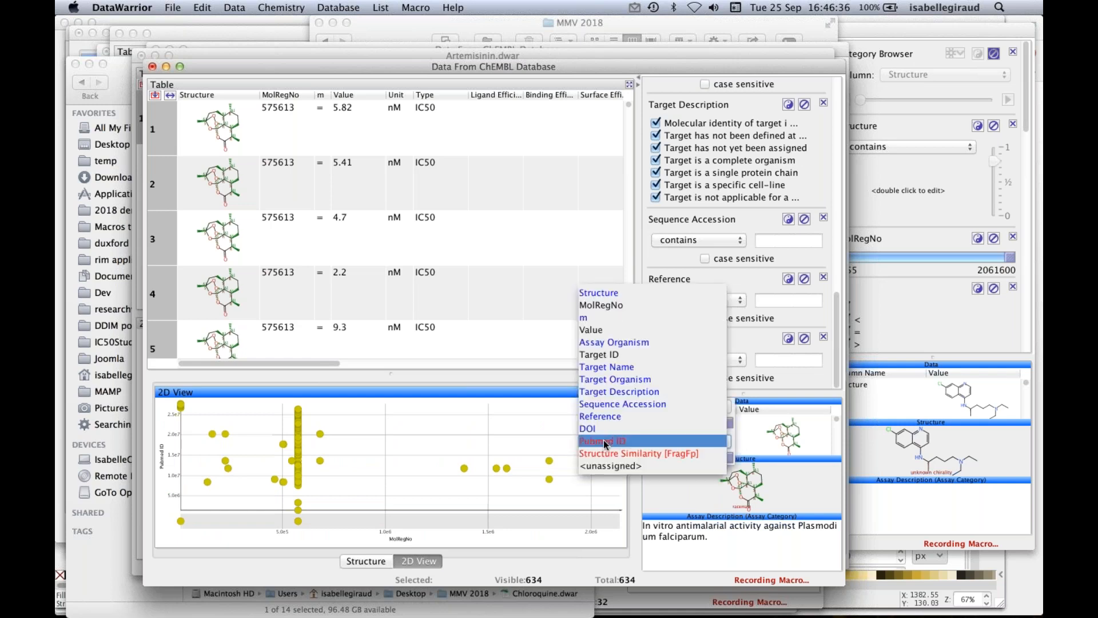
{"action": "left_click", "coordinate": [590, 331]}
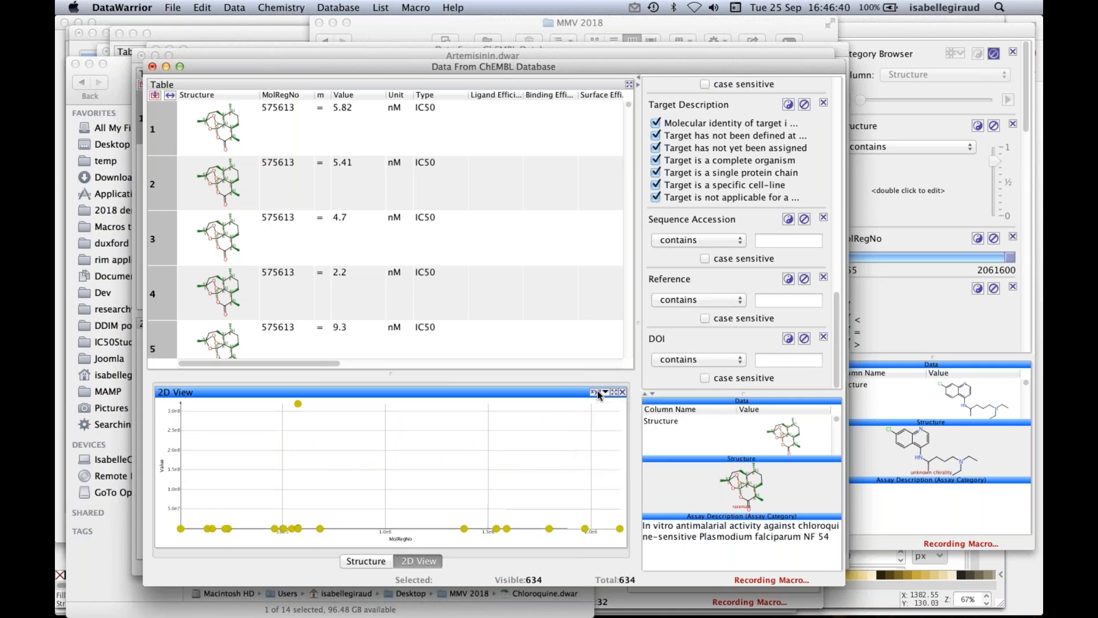
{"action": "left_click", "coordinate": [298, 403]}
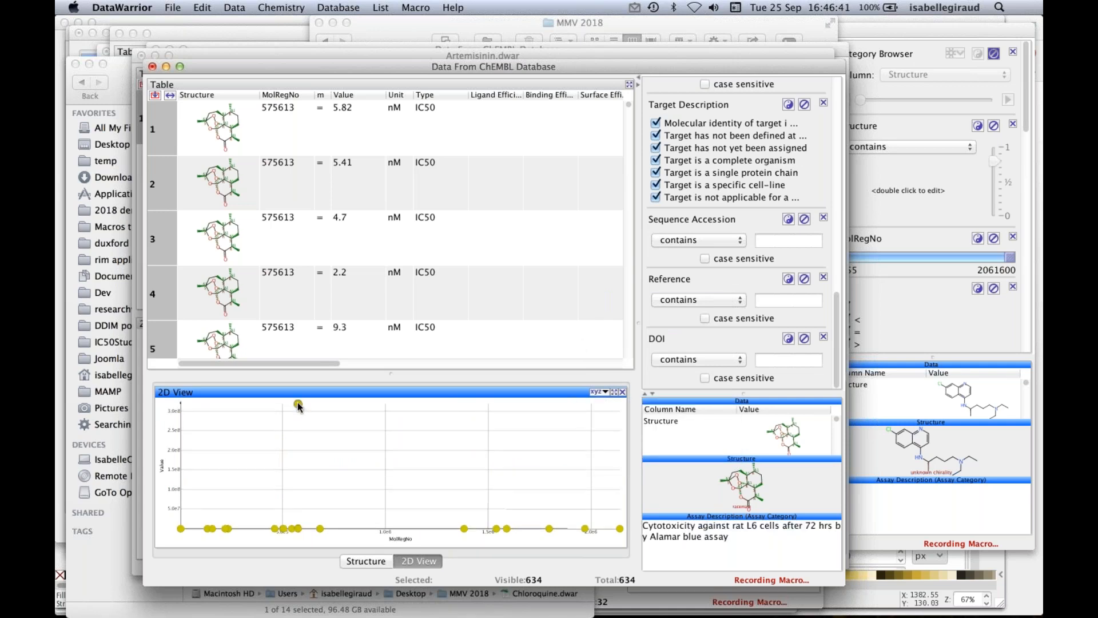
{"action": "mouse_move", "coordinate": [299, 406]}
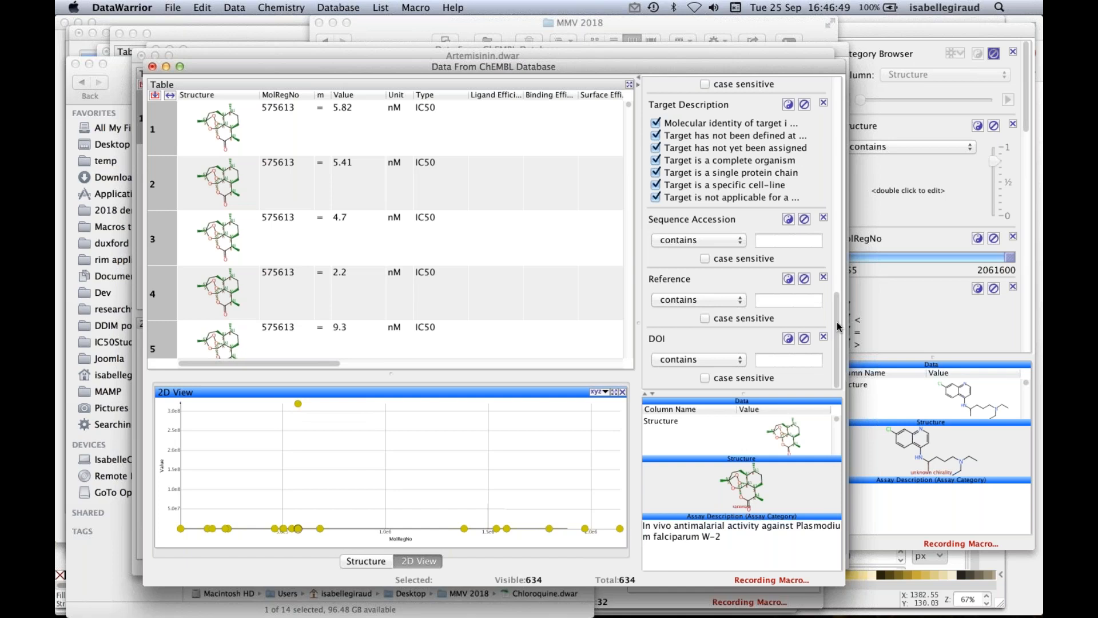
- Add a slider filter for the Value column and limit its range to 0.0001 to 20000
{"action": "right_click", "coordinate": [347, 95]}
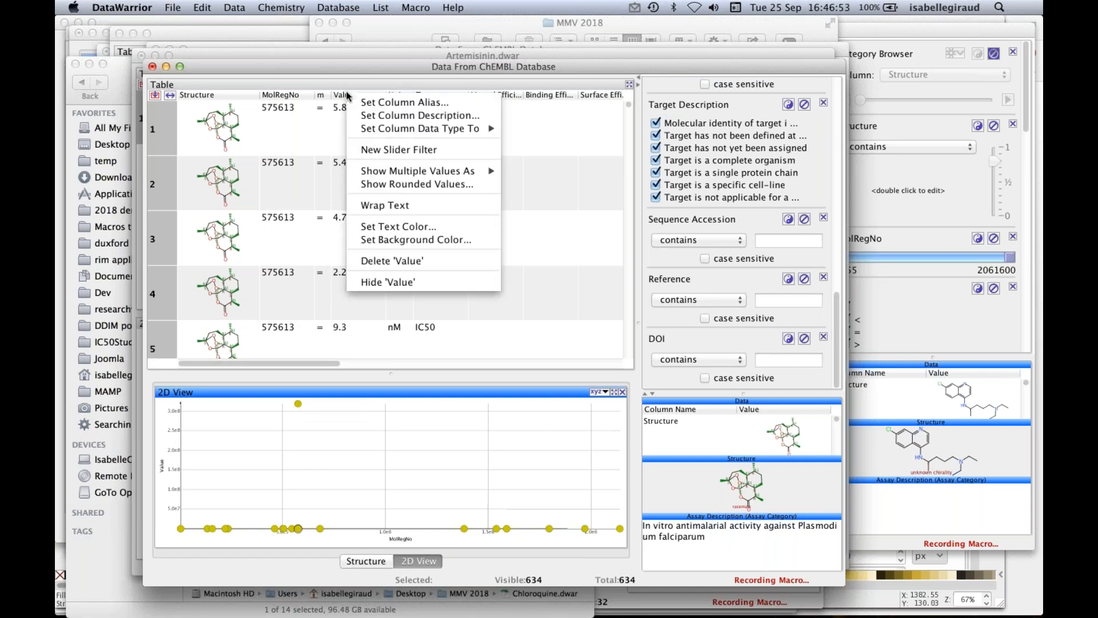
{"action": "left_click", "coordinate": [365, 150]}
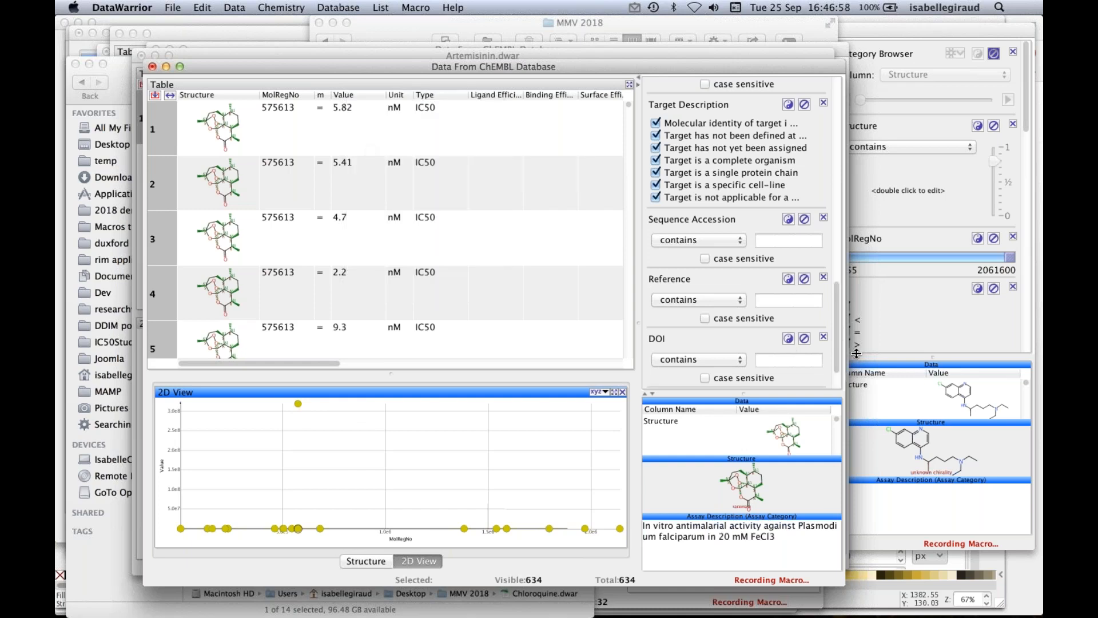
{"action": "left_click_drag", "start_coordinate": [825, 367], "coordinate": [803, 367]}
{"action": "double_click", "coordinate": [802, 380]}
{"action": "type", "text": "20000"}
{"action": "key", "text": "Return"}
{"action": "left_click", "coordinate": [651, 379]}
{"action": "type", "text": "0.0001"}
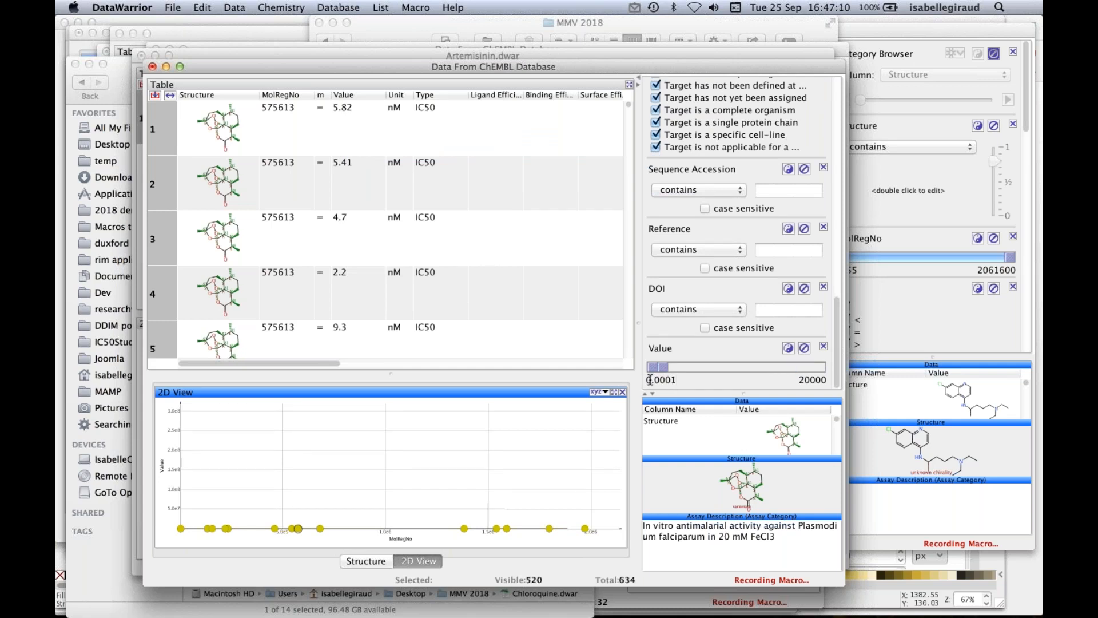
- Apply the Value filter's range and delete the invisible rows lying outside it
{"action": "key", "text": "Return"}
{"action": "left_click", "coordinate": [231, 10]}
{"action": "mouse_move", "coordinate": [250, 38]}
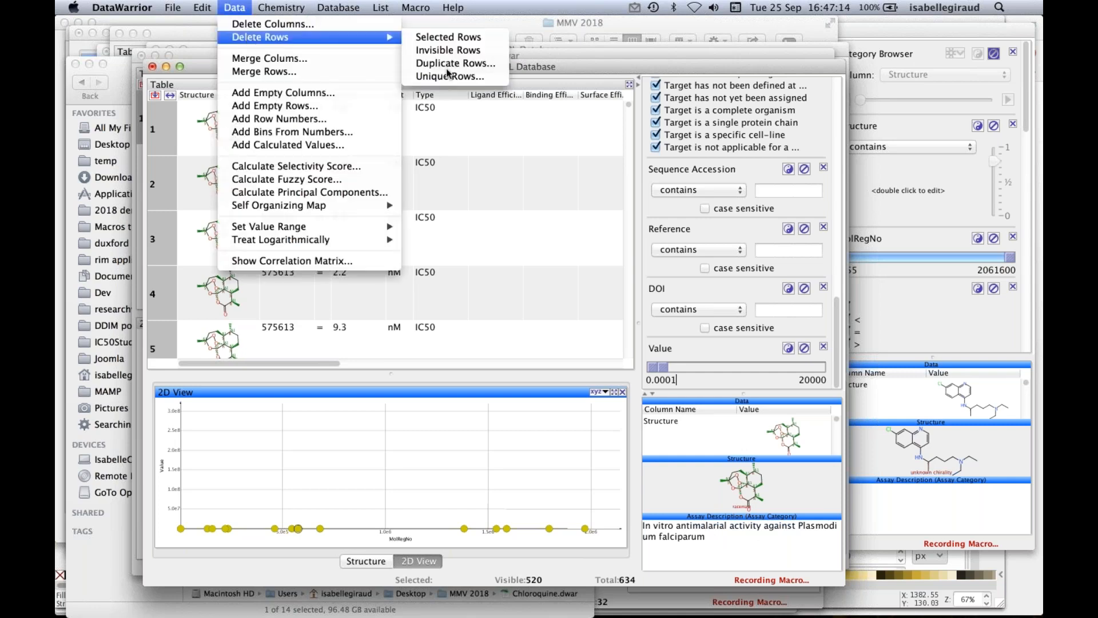
{"action": "left_click", "coordinate": [454, 52]}
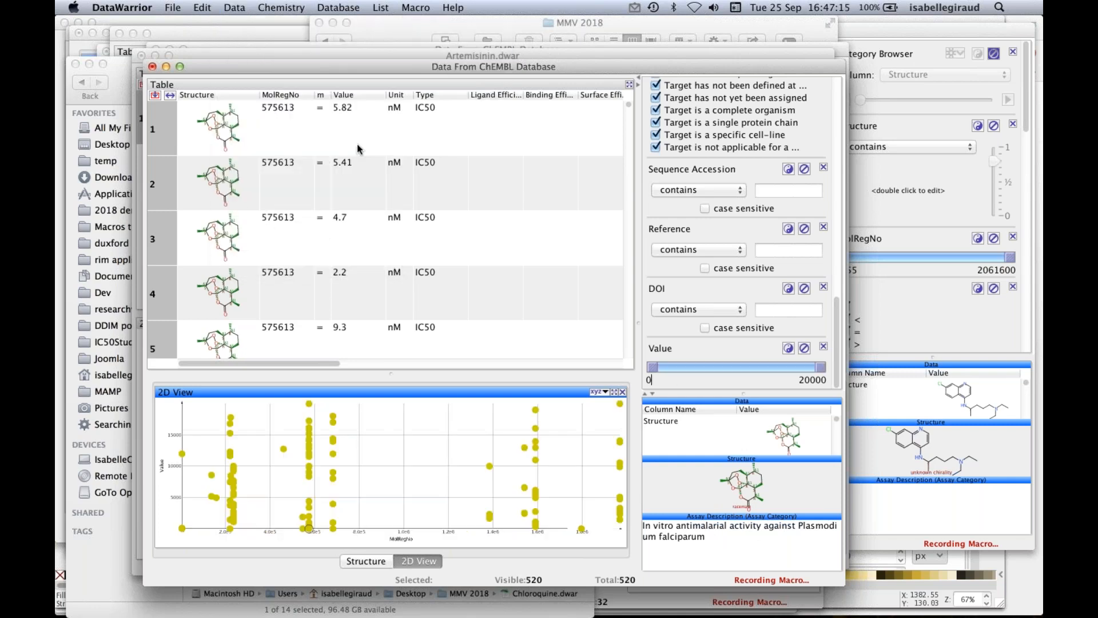
- Set the lower limit of the Value filter to 0.0001 so that zero values are excluded
{"action": "left_click", "coordinate": [235, 8]}
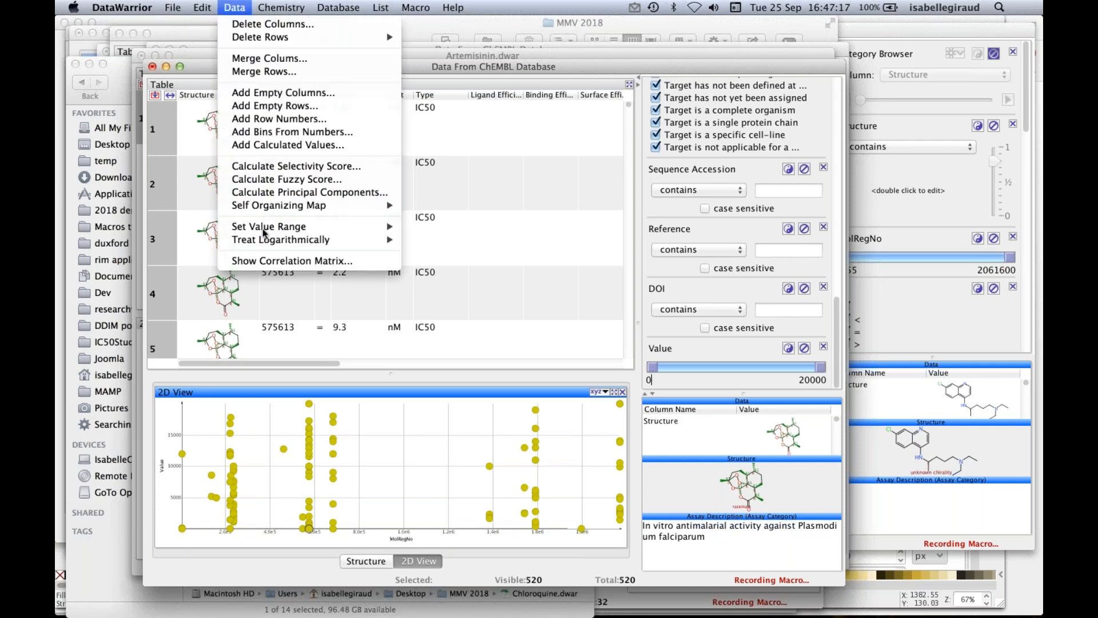
{"action": "mouse_move", "coordinate": [274, 240]}
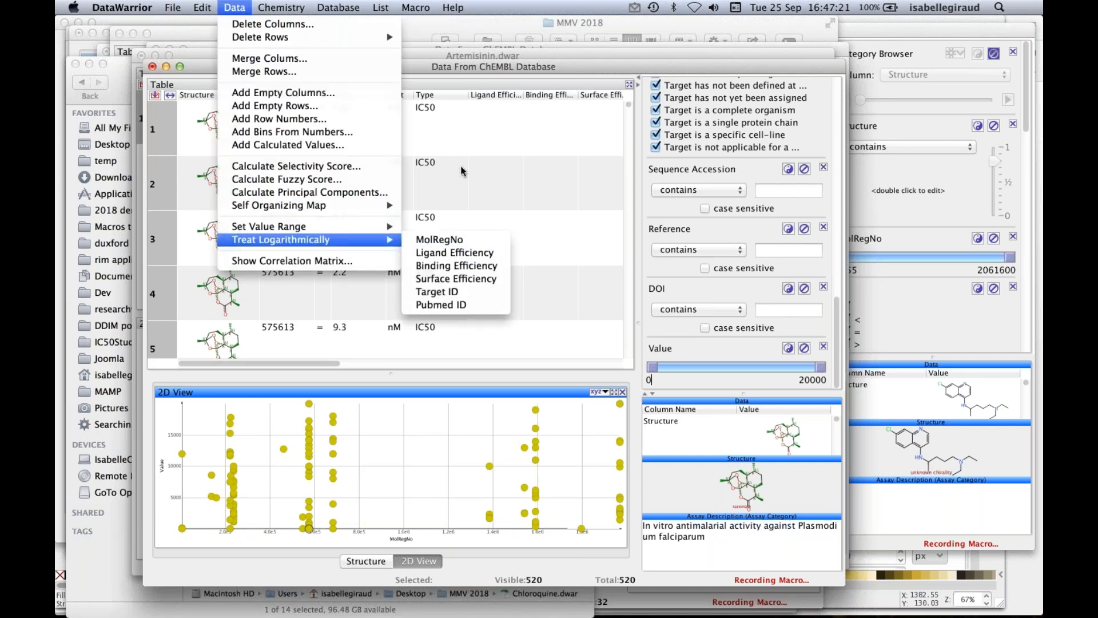
{"action": "left_click", "coordinate": [656, 379]}
{"action": "type", "text": ".0001"}
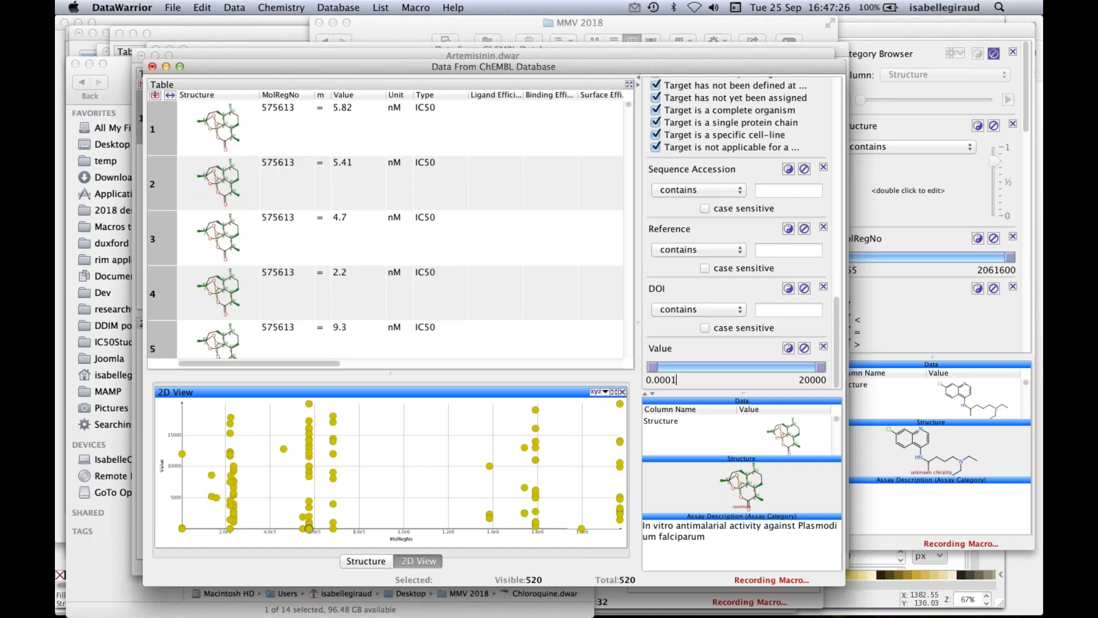
{"action": "key", "text": "Return"}
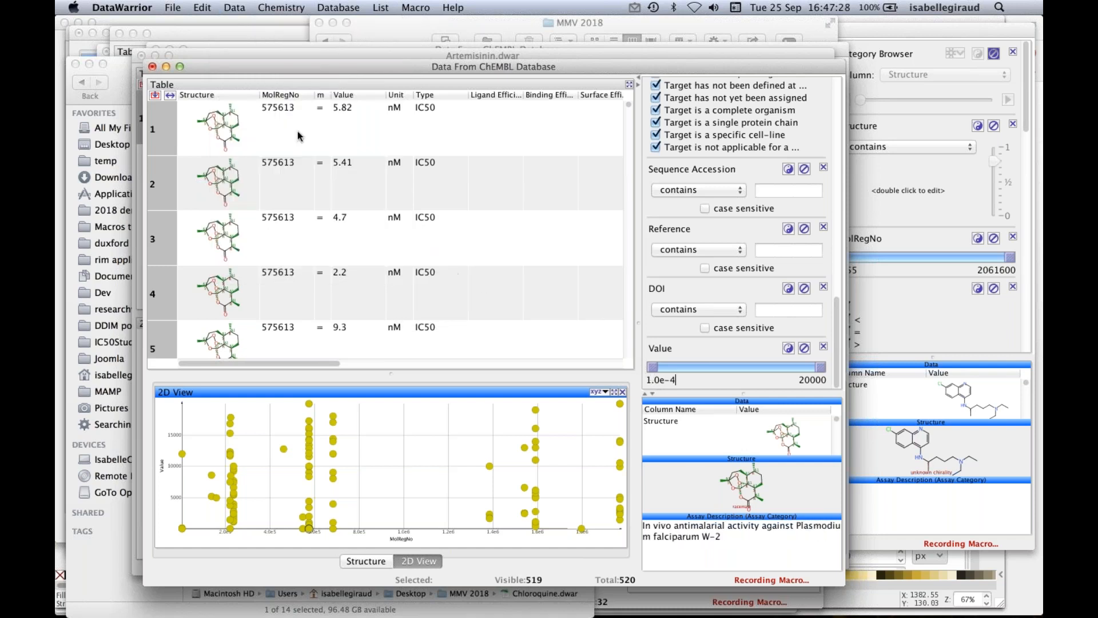
- Delete the invisible rows excluded by the Value filter's lower limit
{"action": "left_click", "coordinate": [233, 7]}
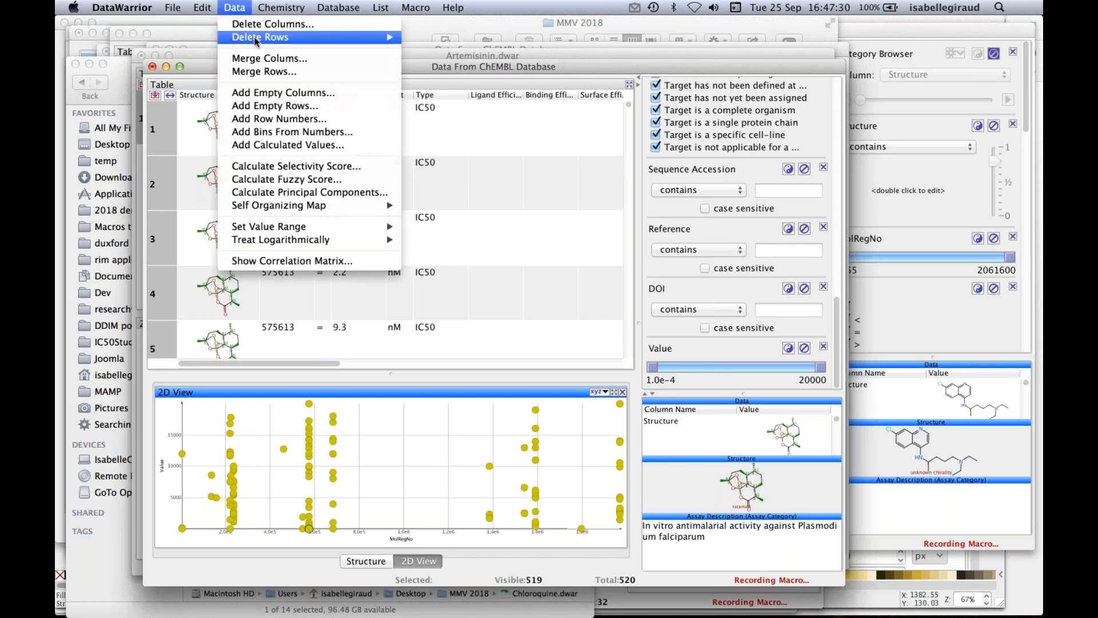
{"action": "mouse_move", "coordinate": [258, 38]}
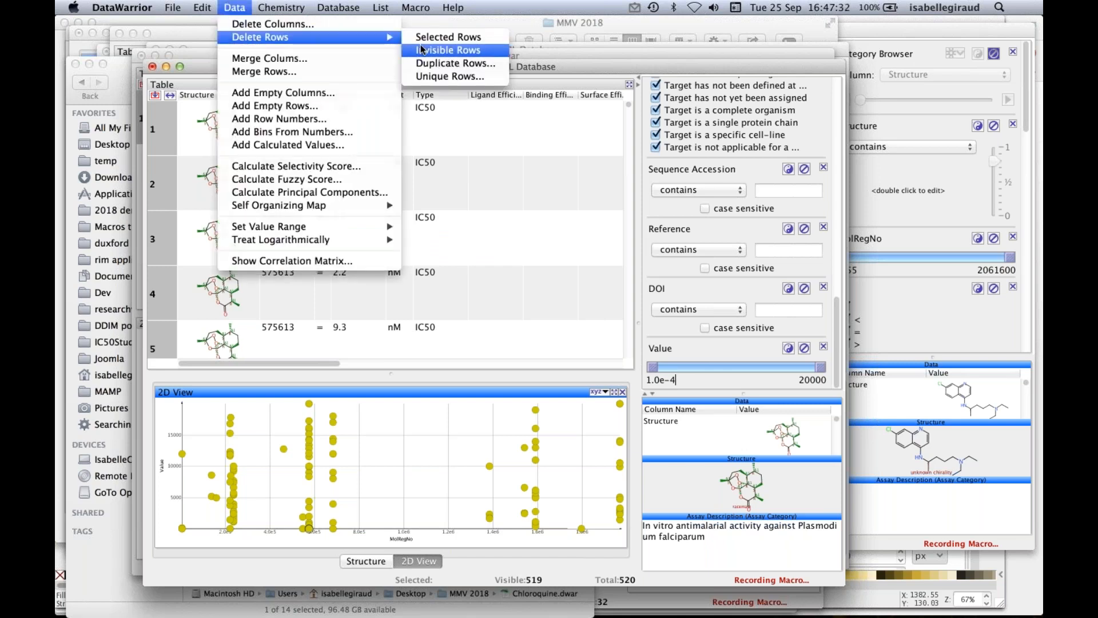
{"action": "left_click", "coordinate": [422, 50]}
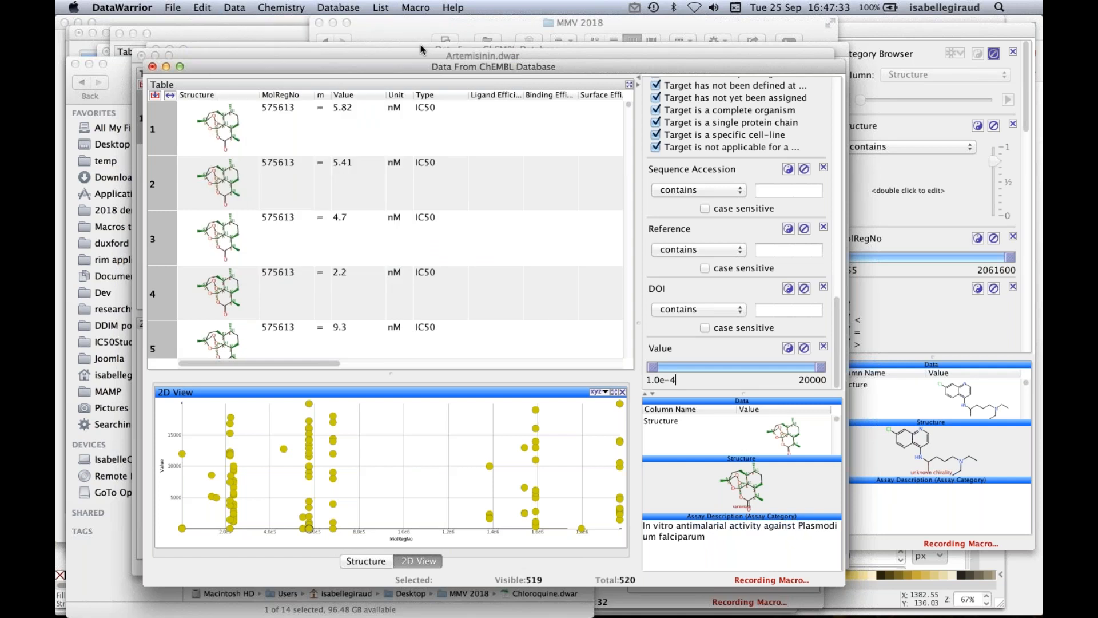
- Treat the Value column logarithmically and stop recording the macro
{"action": "left_click", "coordinate": [235, 7]}
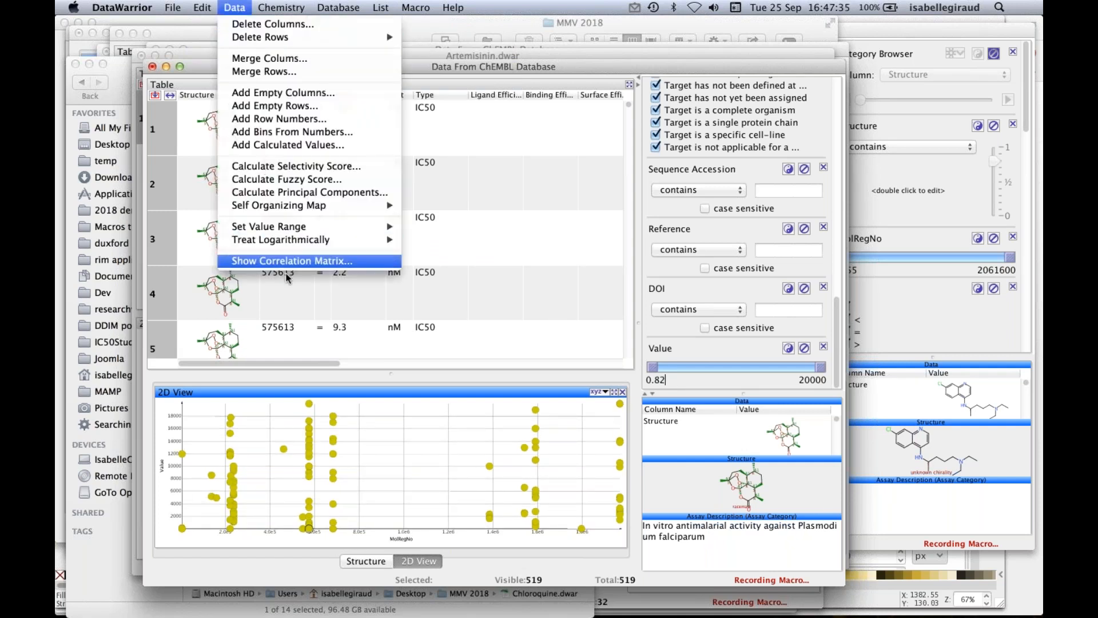
{"action": "mouse_move", "coordinate": [320, 240]}
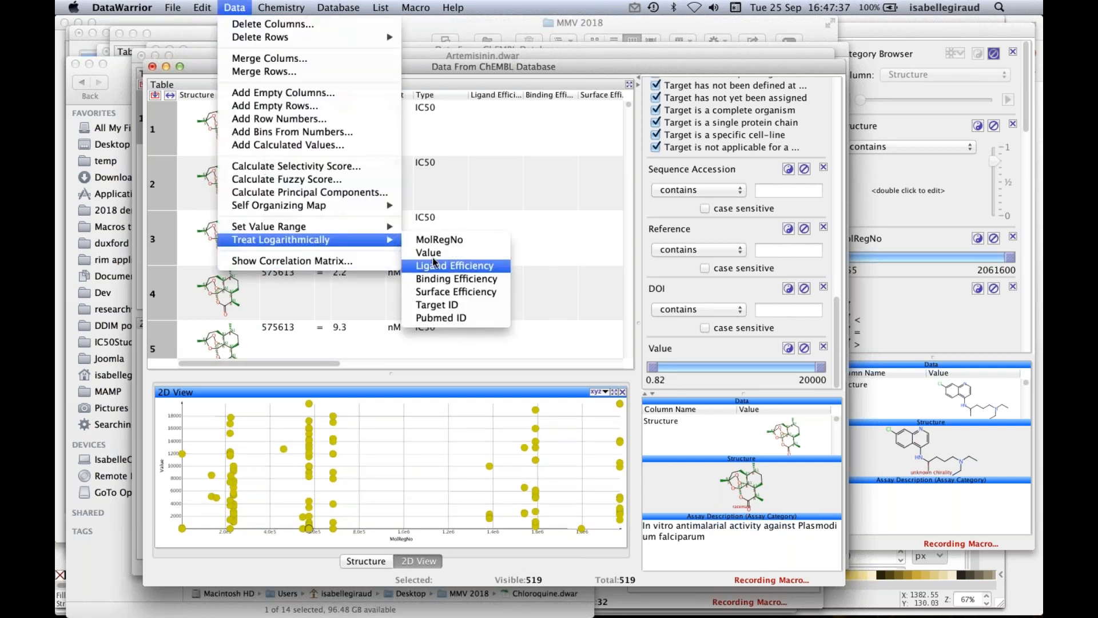
{"action": "left_click", "coordinate": [433, 253]}
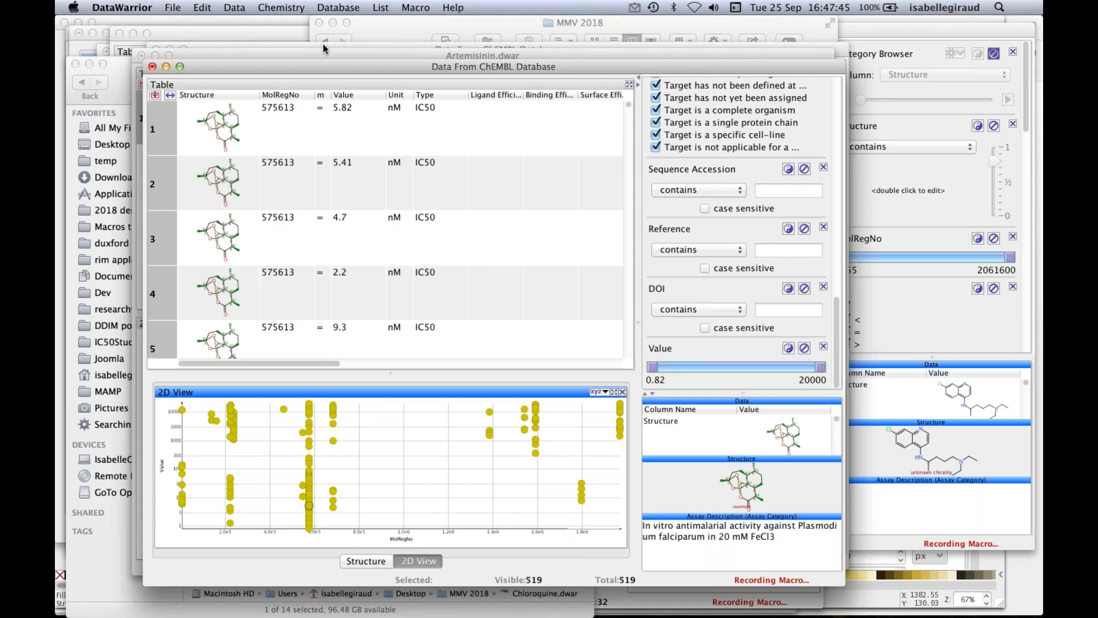
{"action": "left_click", "coordinate": [410, 8]}
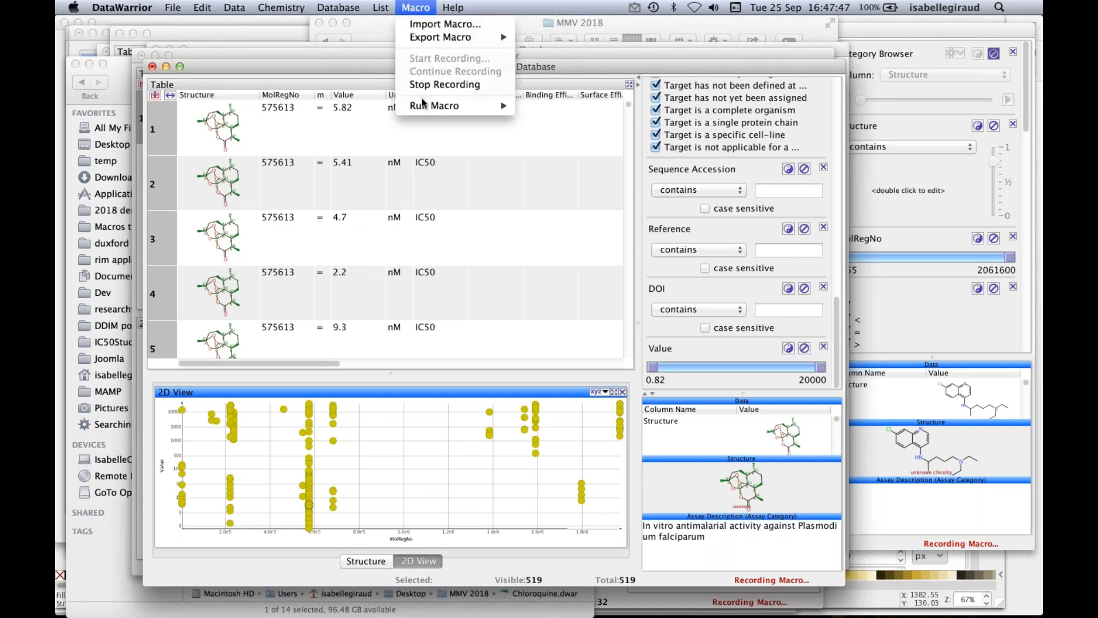
{"action": "left_click", "coordinate": [429, 107]}
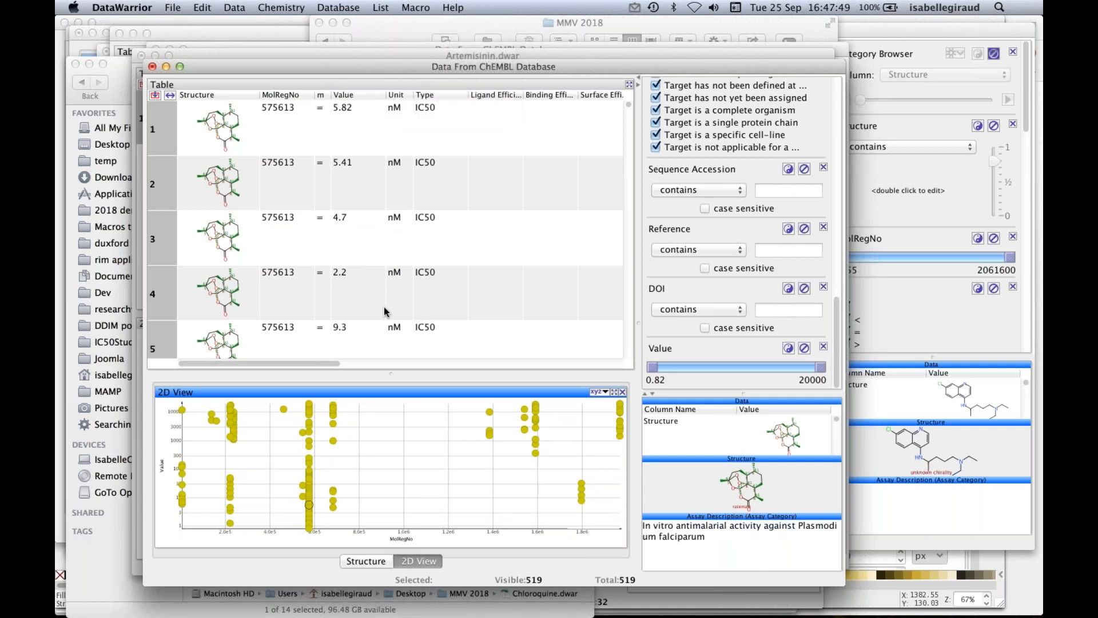
- Add a Macro Editor view to the ChEMBL results window and move that window aside to uncover Artemisinin.dwar
{"action": "right_click", "coordinate": [456, 86]}
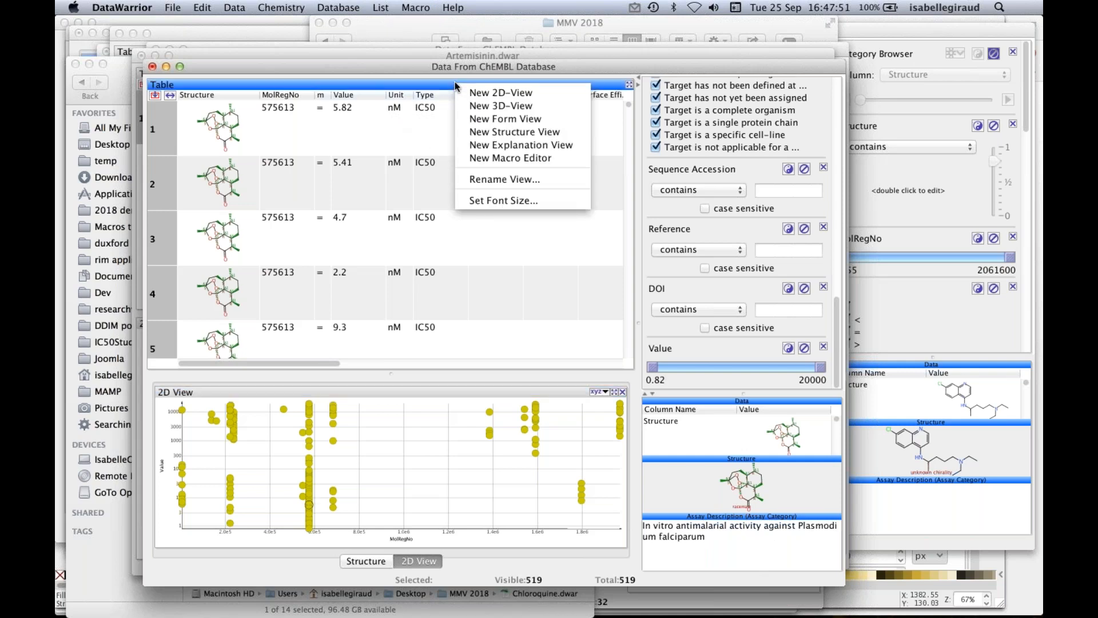
{"action": "left_click", "coordinate": [479, 160]}
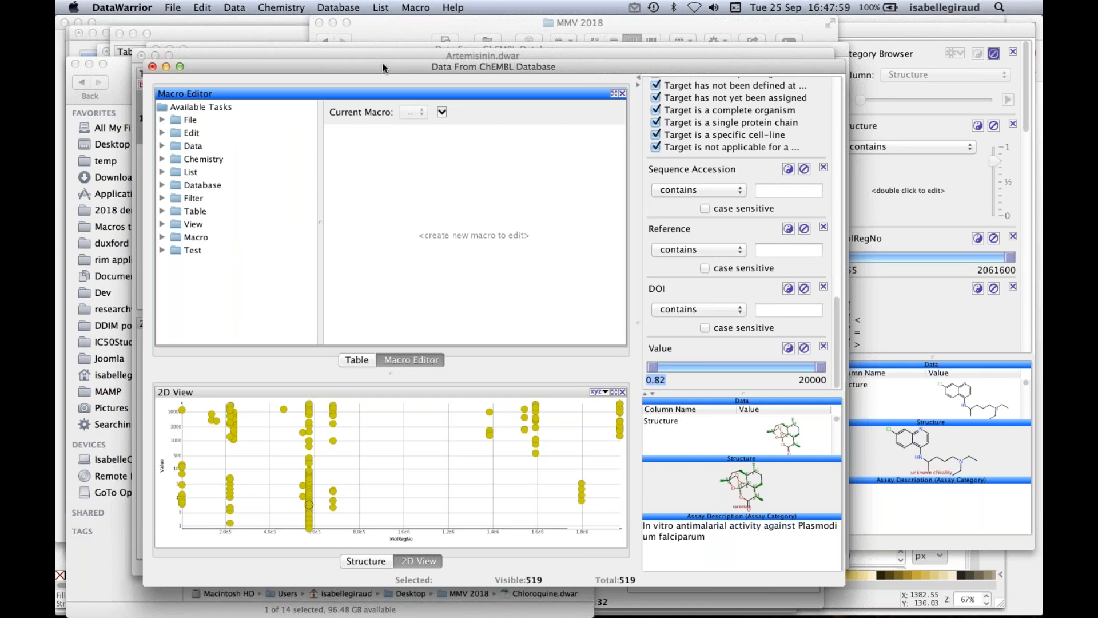
{"action": "left_click_drag", "start_coordinate": [383, 67], "coordinate": [639, 65]}
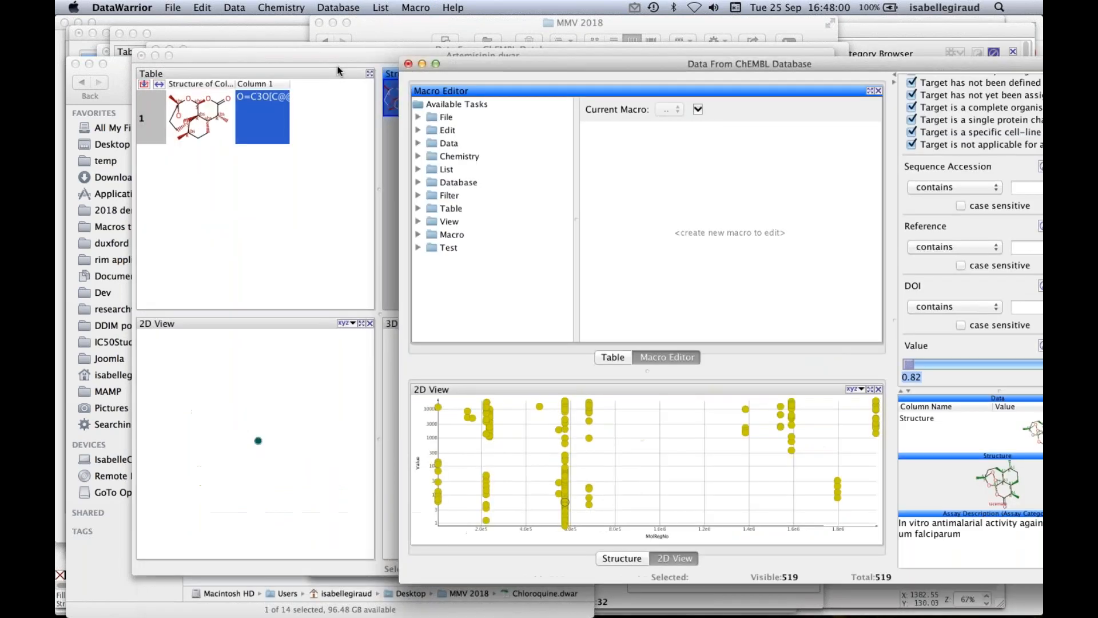
- Bring Artemisinin.dwar forward, add a Macro Editor view in the 3D View pane and maximize it to review the demo artemisinin macro
{"action": "left_click", "coordinate": [322, 56]}
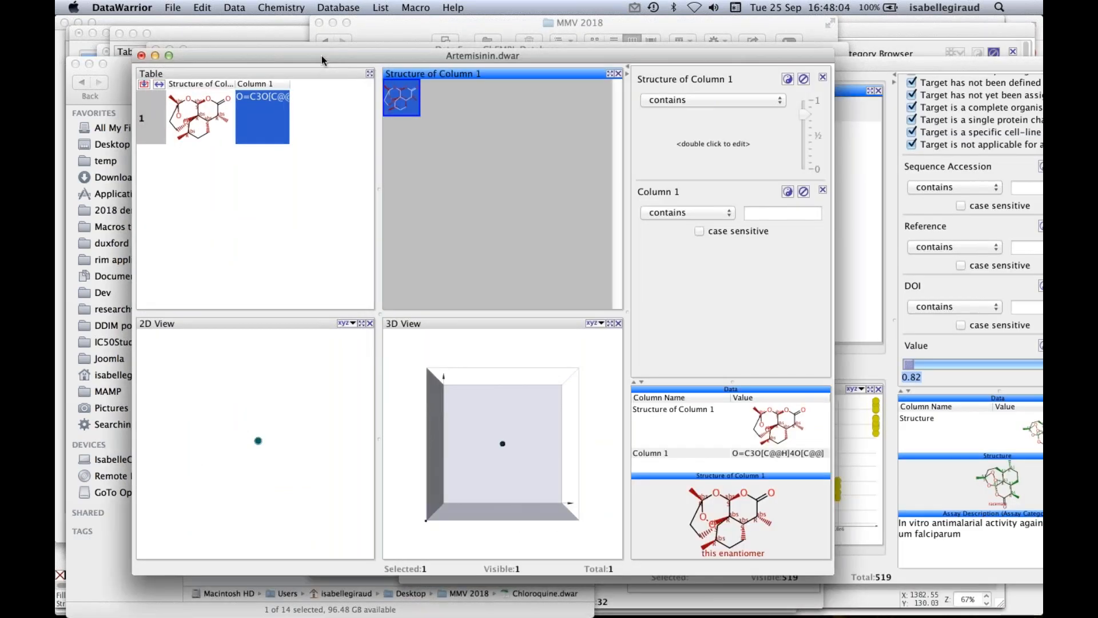
{"action": "left_click_drag", "start_coordinate": [318, 56], "coordinate": [291, 32]}
{"action": "left_click", "coordinate": [404, 299]}
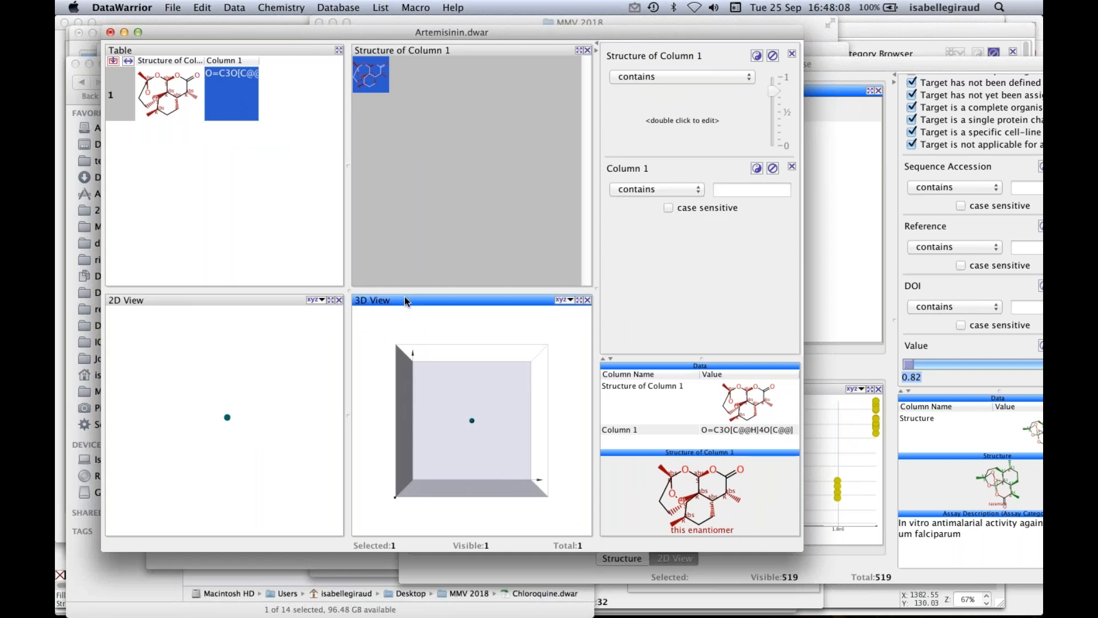
{"action": "right_click", "coordinate": [405, 301]}
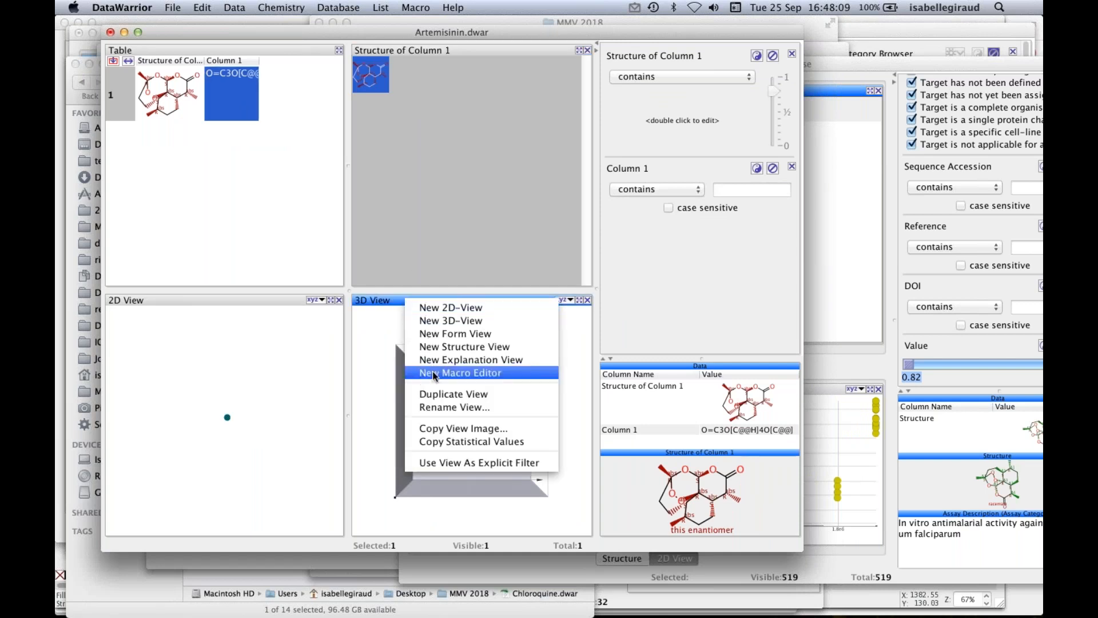
{"action": "left_click", "coordinate": [435, 375]}
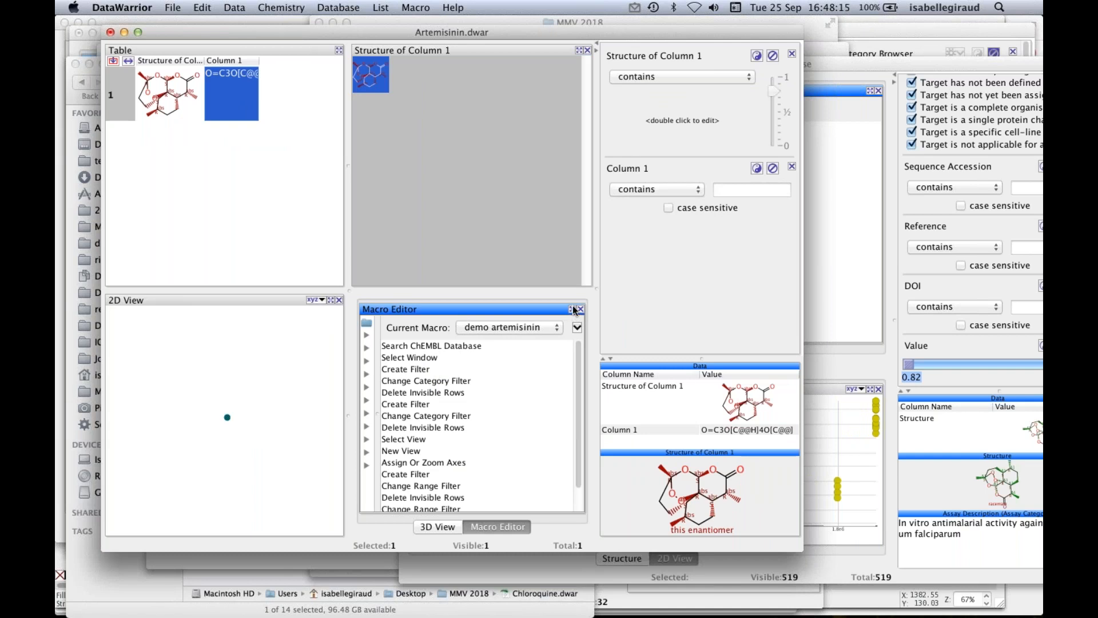
{"action": "left_click", "coordinate": [573, 310]}
{"action": "left_click", "coordinate": [275, 87]}
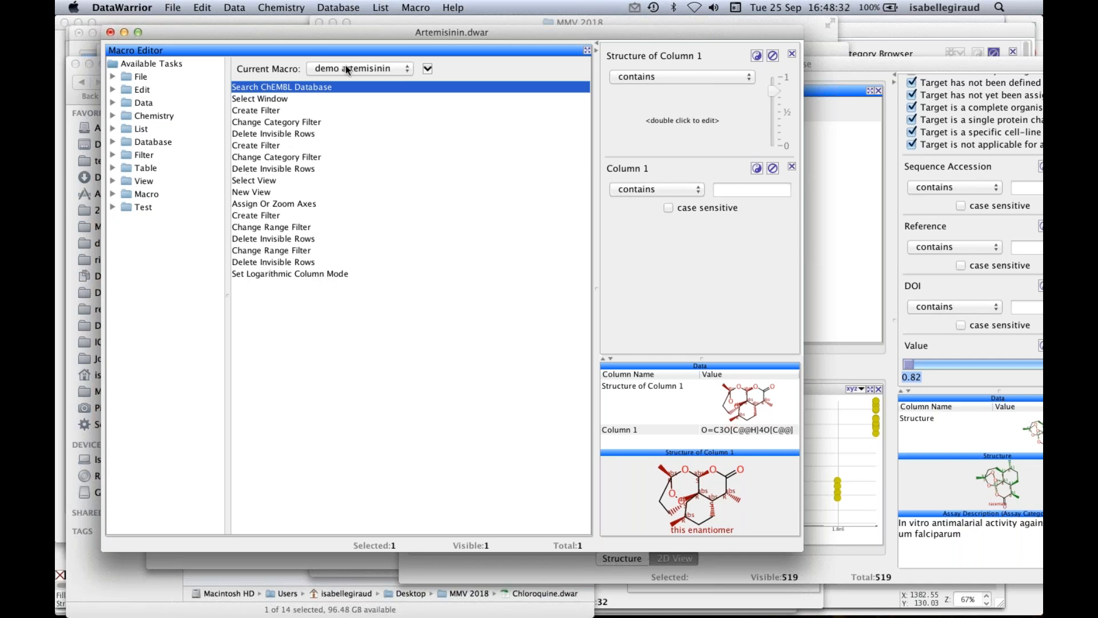
- Export the demo artemisinin macro and save the Artemisinin.dwar file
{"action": "left_click", "coordinate": [416, 9]}
{"action": "mouse_move", "coordinate": [458, 37]}
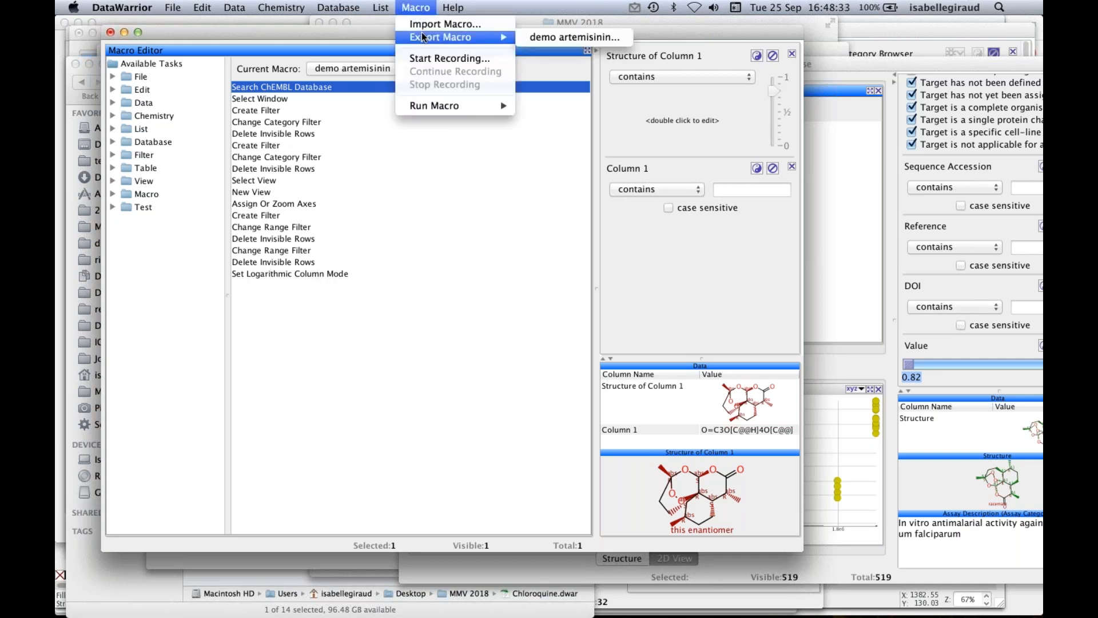
{"action": "left_click", "coordinate": [551, 41]}
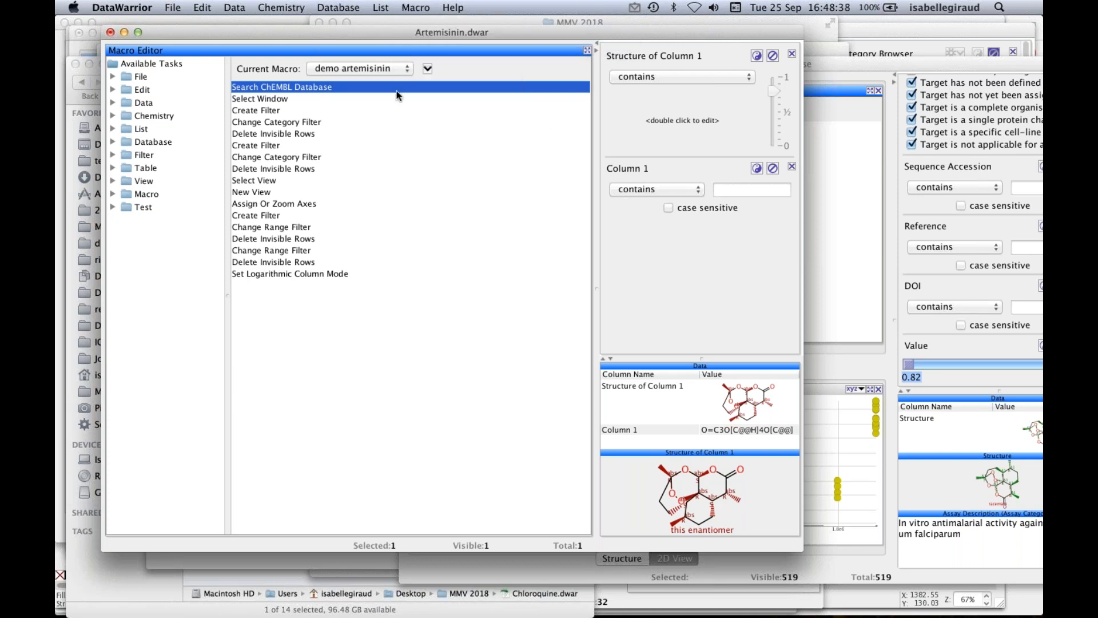
{"action": "left_click", "coordinate": [170, 8]}
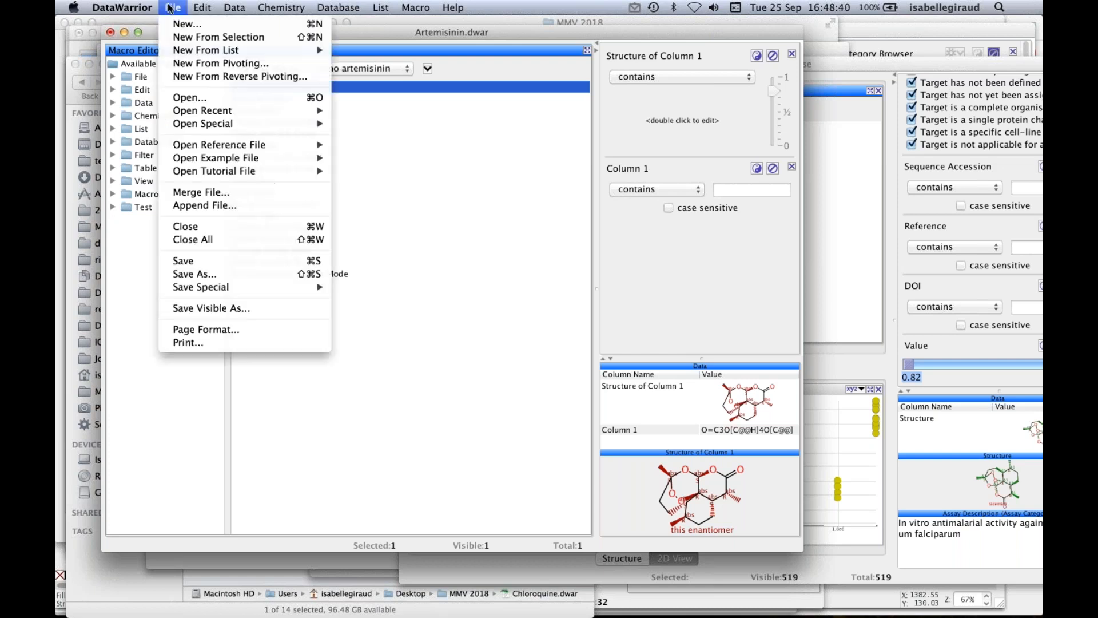
{"action": "left_click", "coordinate": [188, 262]}
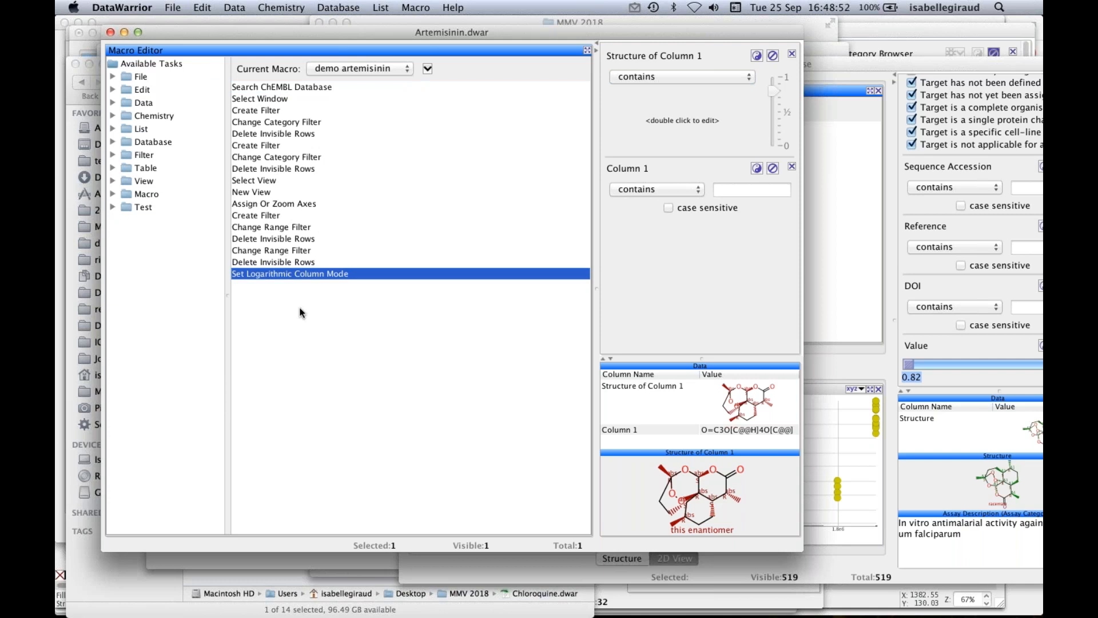
- Switch to the Keynote presentation and show its closing slides in the slideshow
{"action": "key", "text": "super+Tab"}
{"action": "key", "text": "super+Tab"}
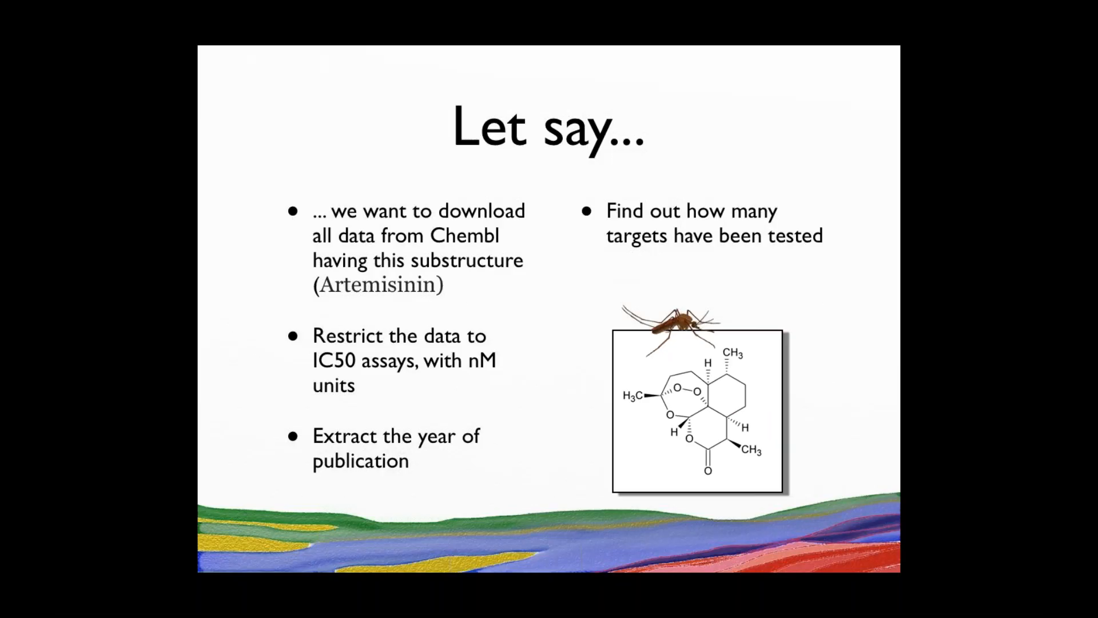
{"action": "key", "text": "Right"}
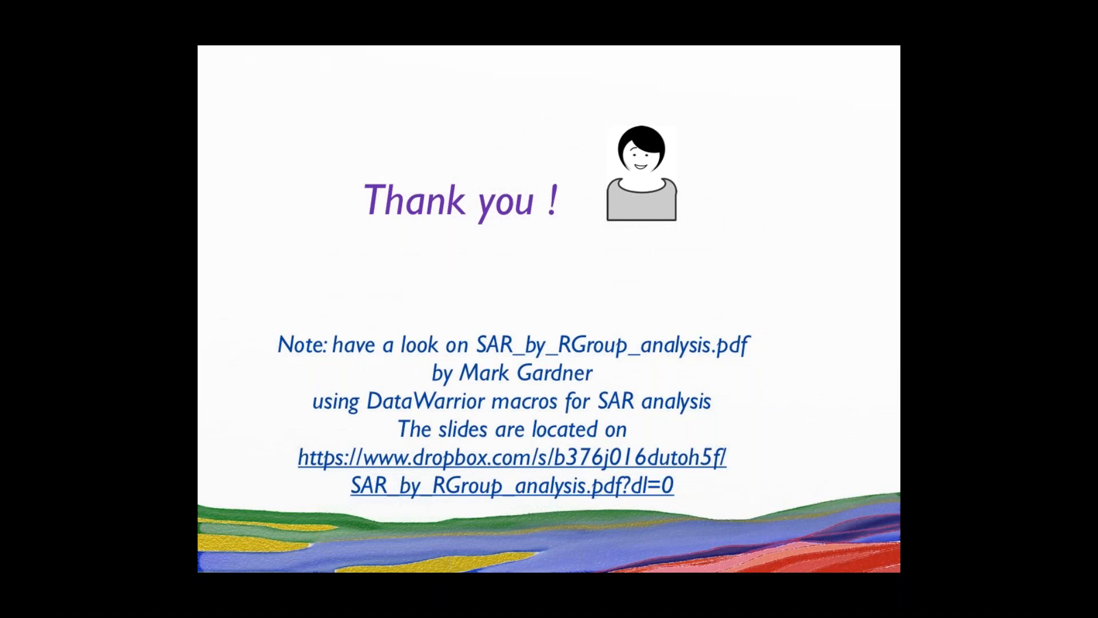
{"action": "key", "text": "Escape"}
{"action": "key", "text": "super+Tab"}
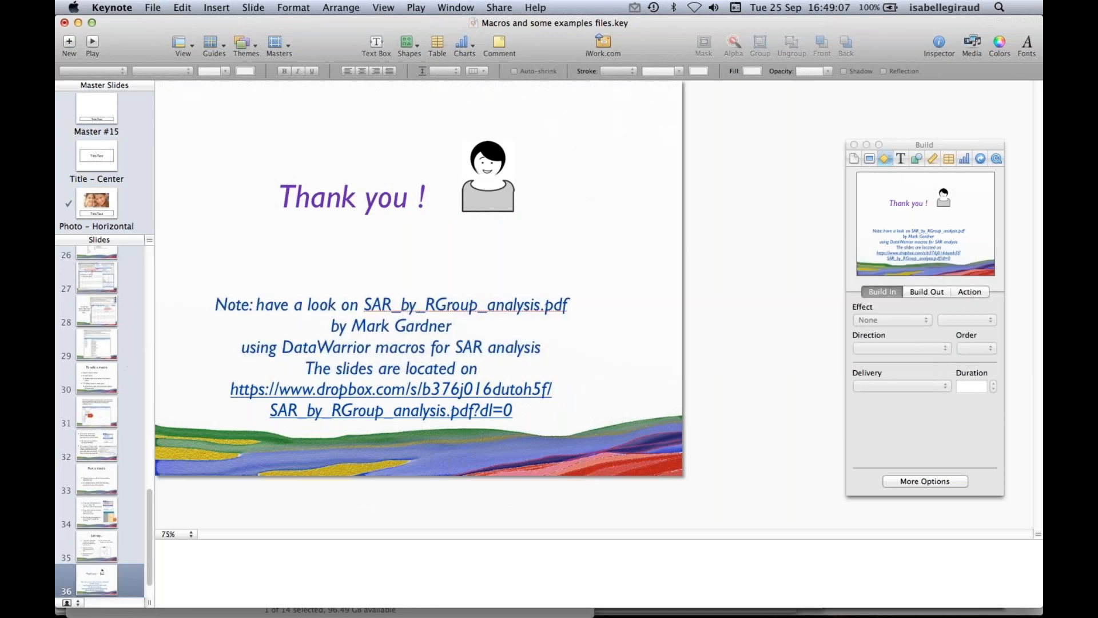
{"action": "left_click", "coordinate": [92, 42]}
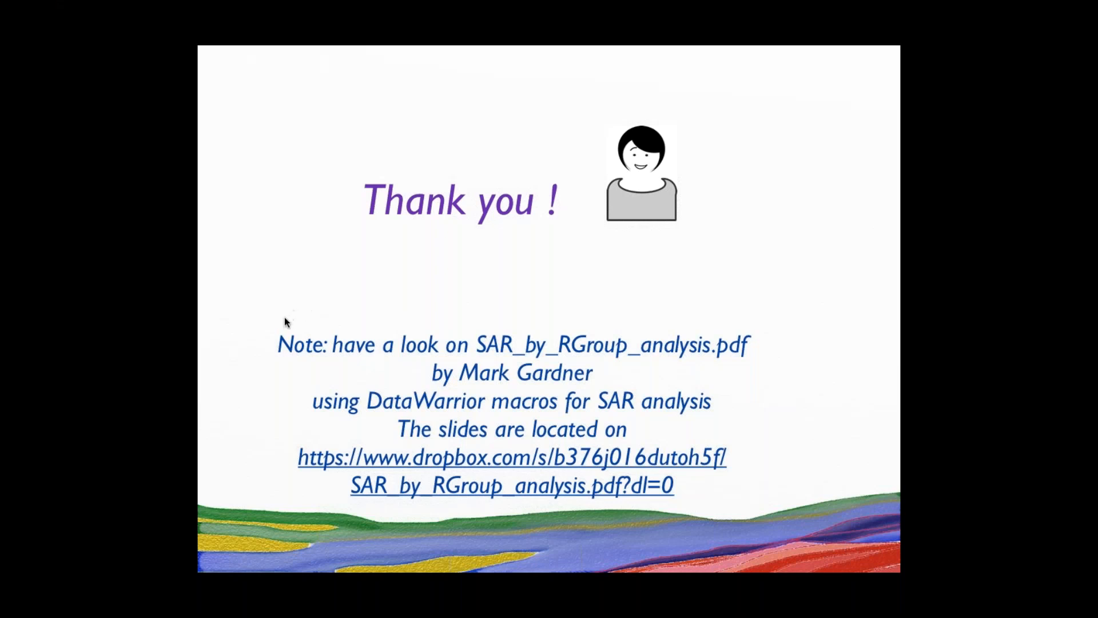
{"action": "key", "text": "Right"}
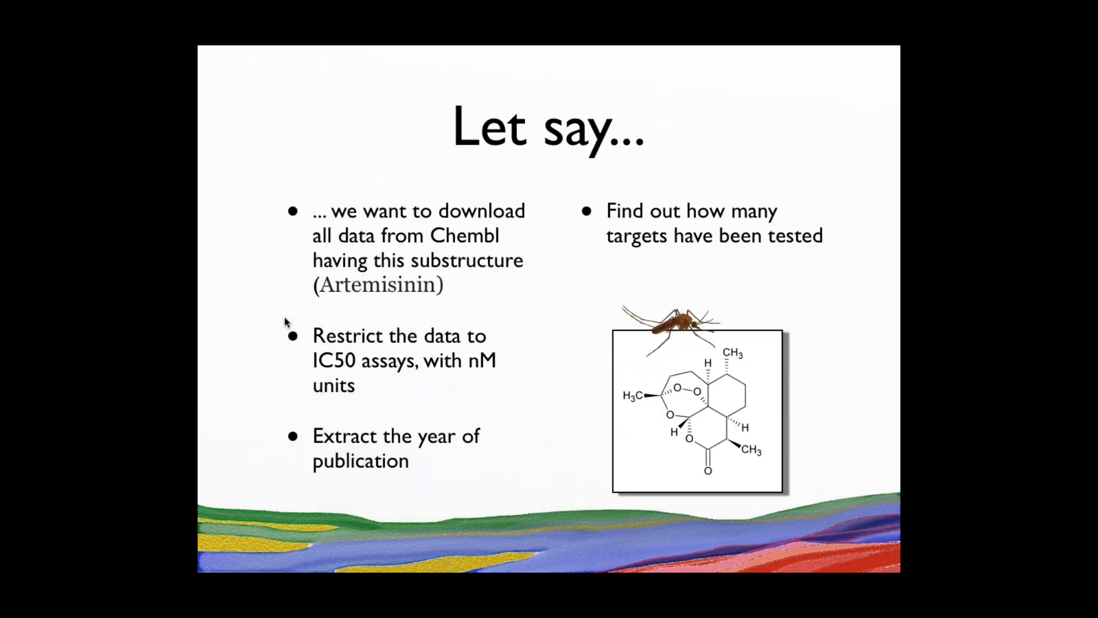
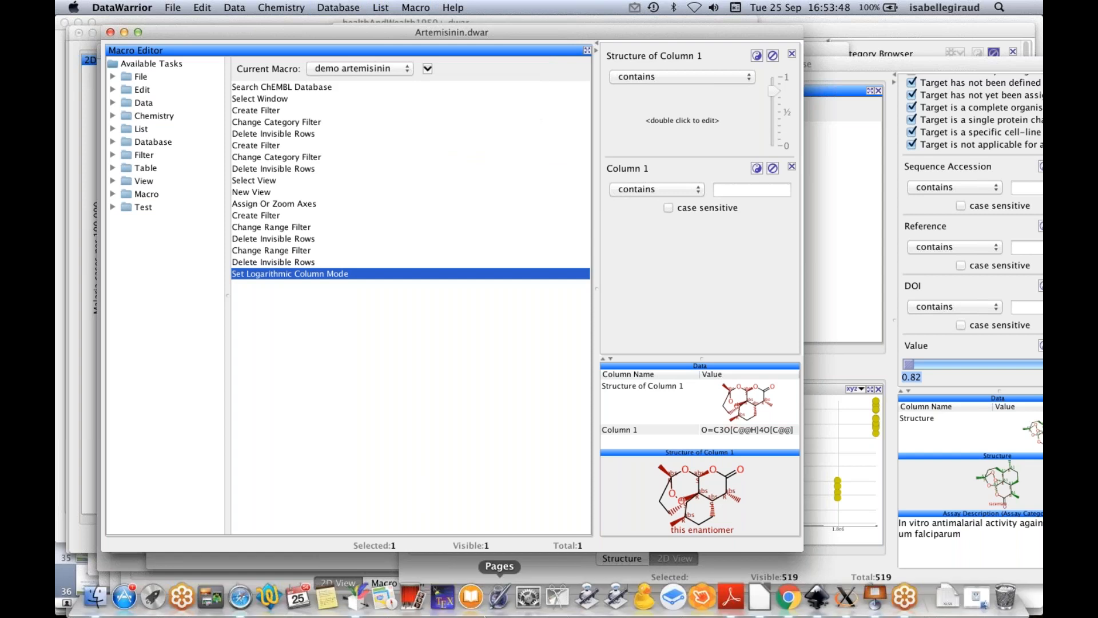
- Switch to the DataWarrior ChEMBL results window containing the ChemblSearch Chloroquine macro and the History chart
{"action": "left_click", "coordinate": [354, 613]}
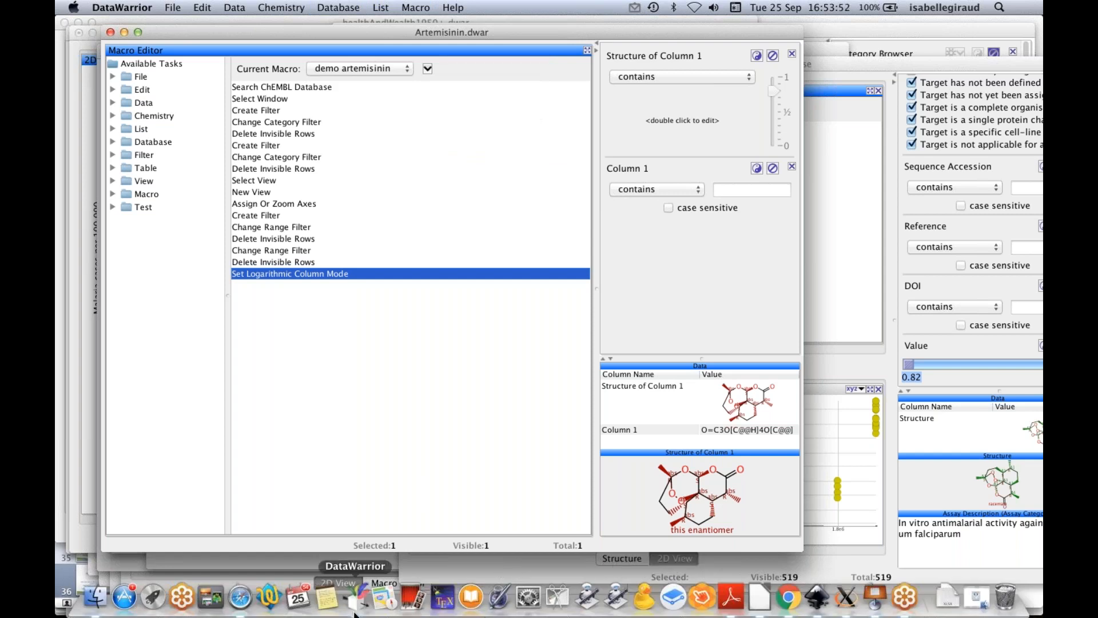
{"action": "left_click", "coordinate": [354, 612]}
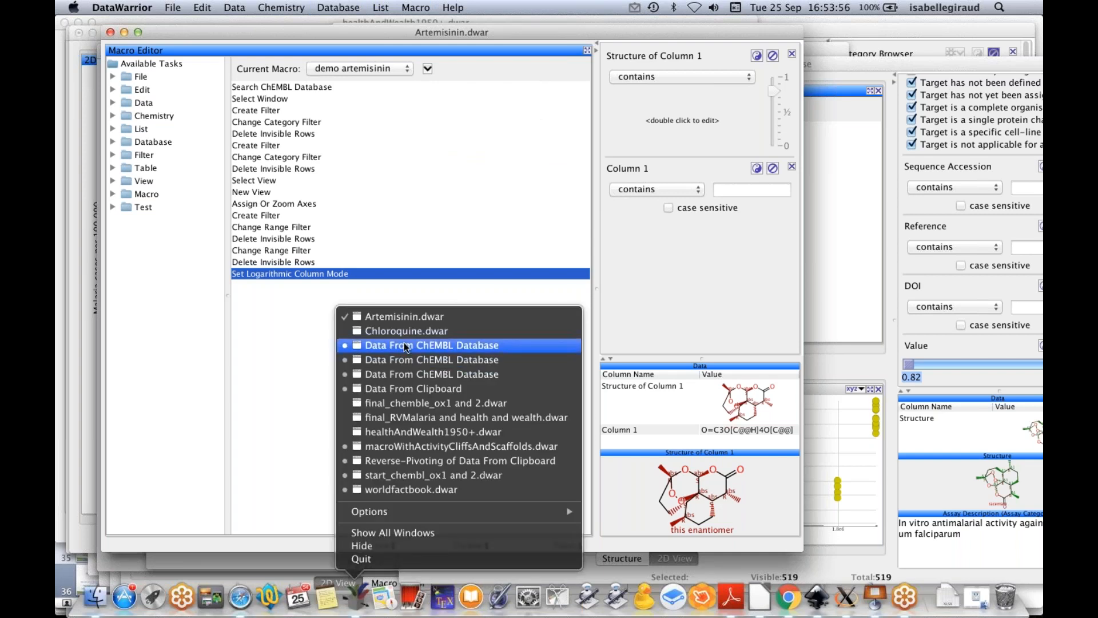
{"action": "left_click", "coordinate": [405, 346]}
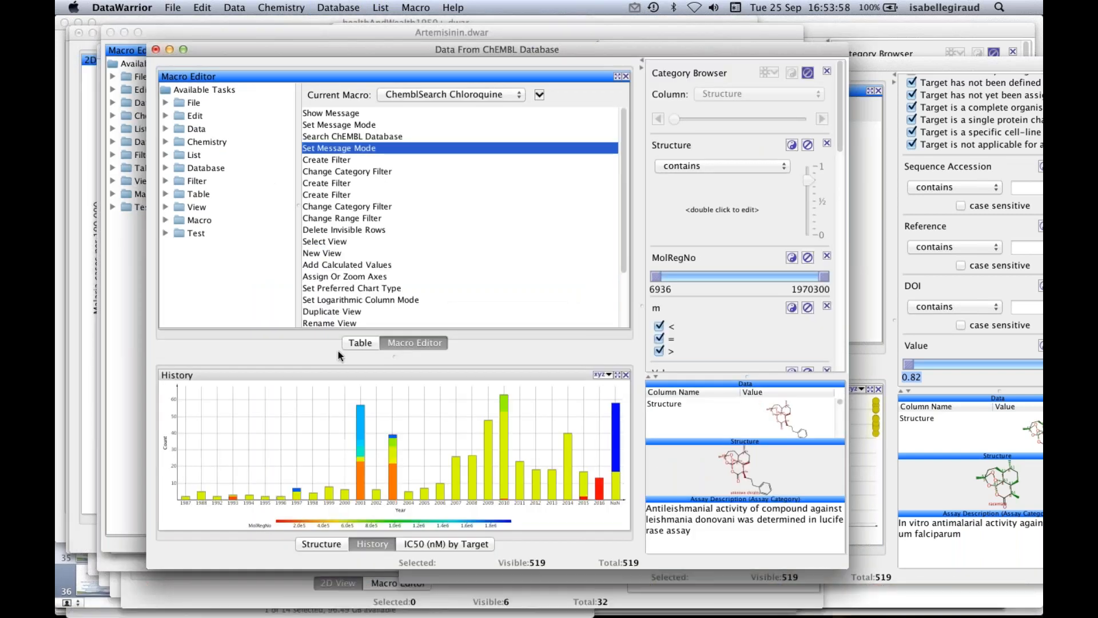
- Show the Structure view in the lower pane and add a new 2D View alongside it
{"action": "left_click", "coordinate": [322, 545]}
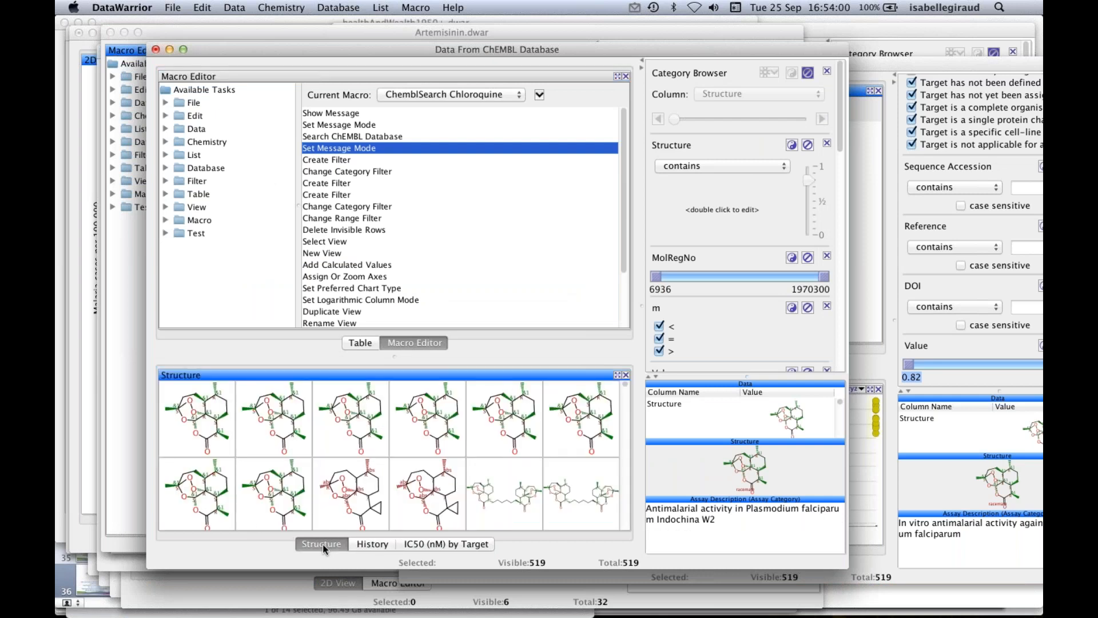
{"action": "right_click", "coordinate": [338, 373]}
{"action": "left_click", "coordinate": [362, 381]}
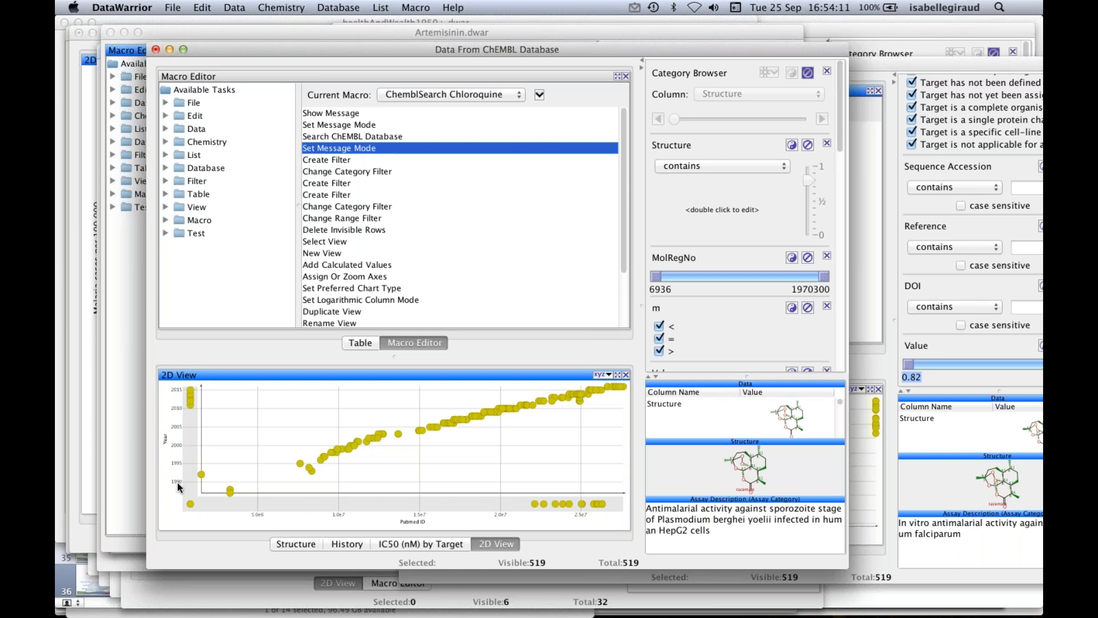
{"action": "left_click", "coordinate": [197, 387]}
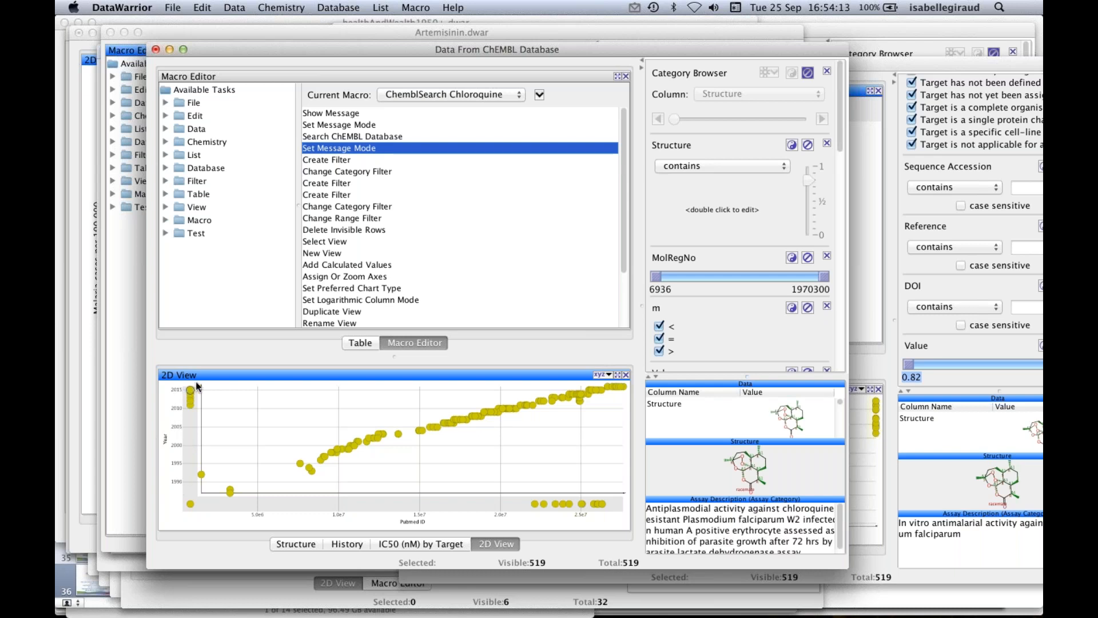
- Set the maximum of the Year column's value range to 2020, leaving the minimum empty
{"action": "left_click", "coordinate": [234, 7]}
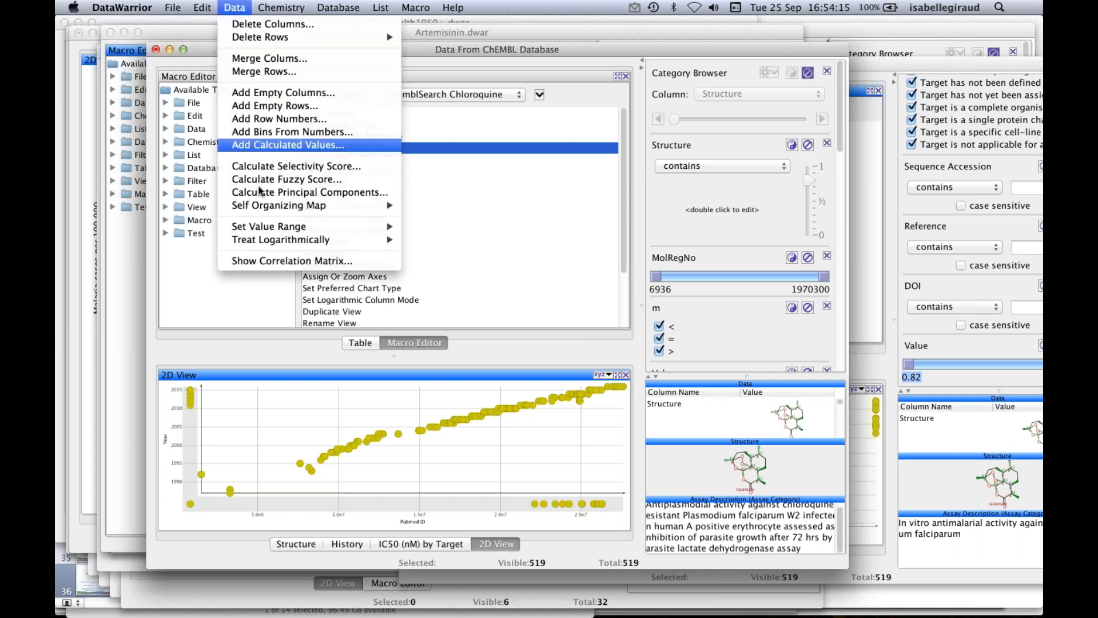
{"action": "mouse_move", "coordinate": [402, 232]}
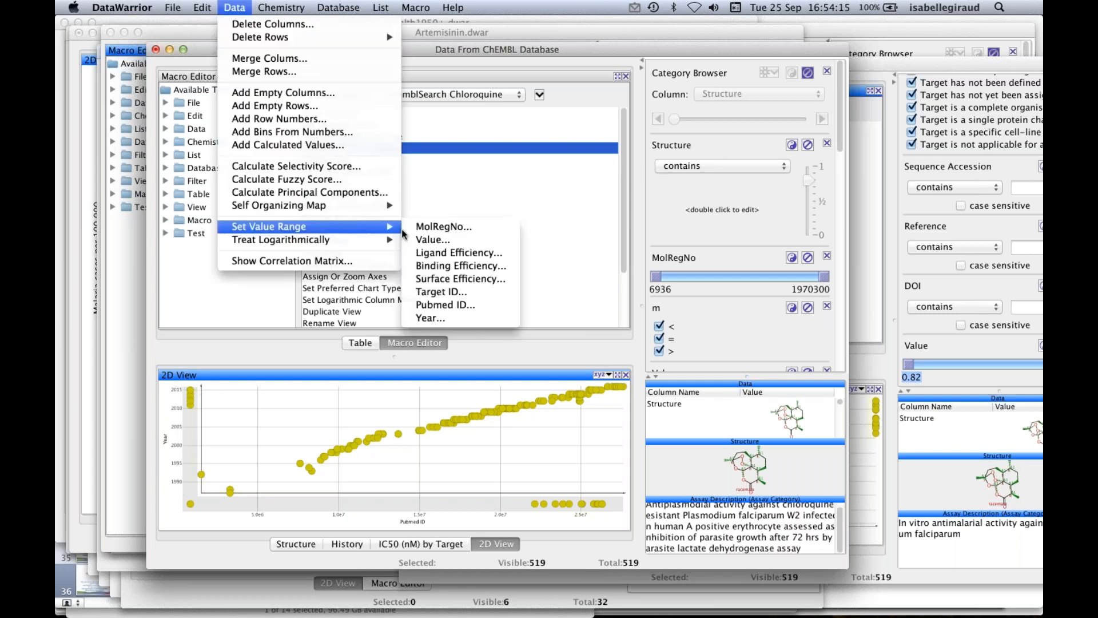
{"action": "left_click", "coordinate": [441, 319]}
{"action": "left_click", "coordinate": [505, 322]}
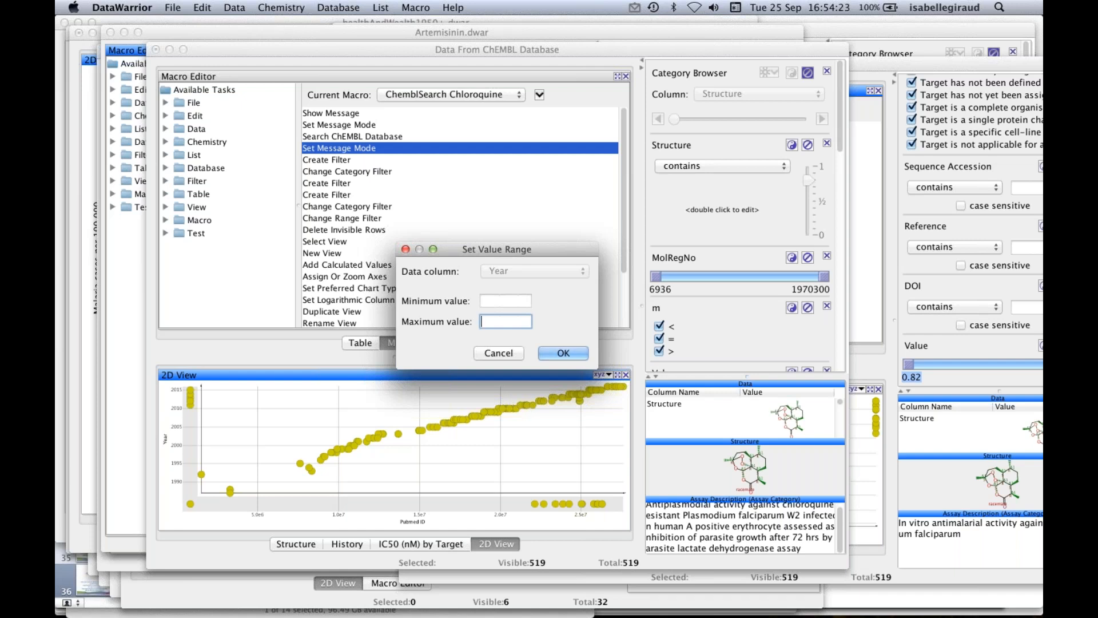
{"action": "type", "text": "2020"}
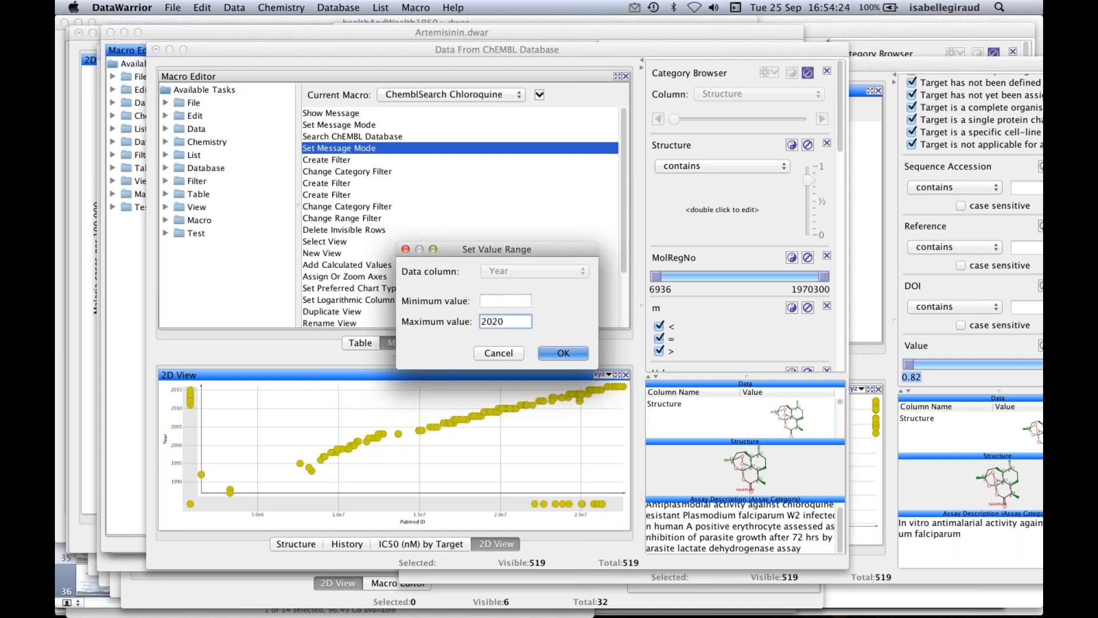
{"action": "key", "text": "Return"}
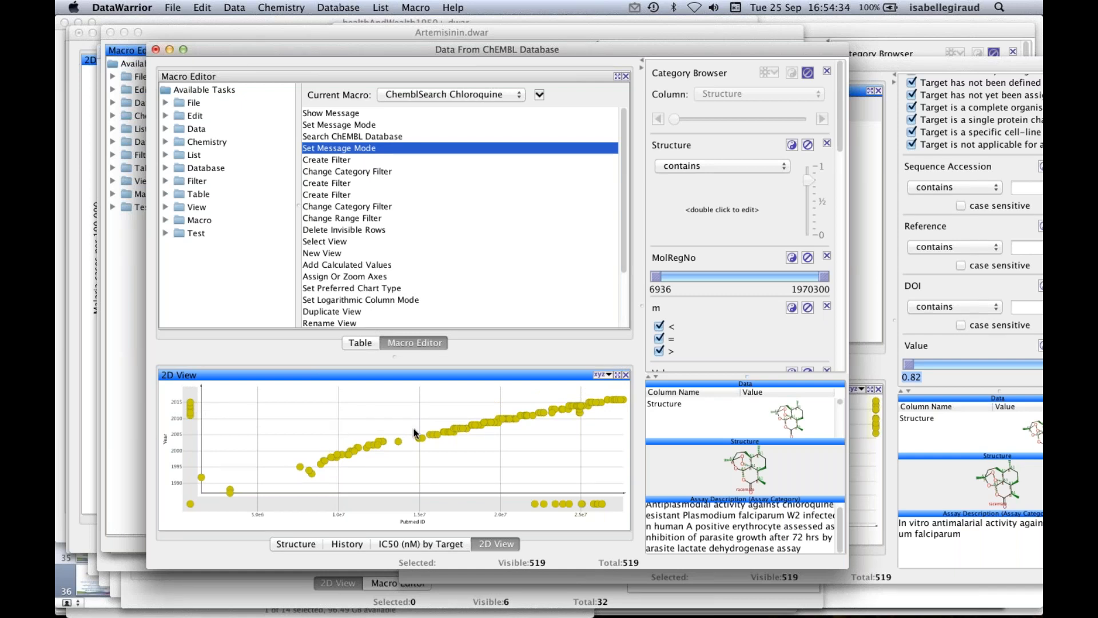
- Zoom the 2D View in and back out to the full range, and check the range sliders of its Pubmed ID and Year axes
{"action": "scroll", "coordinate": [423, 418], "scroll_direction": "up", "scroll_amount": 3}
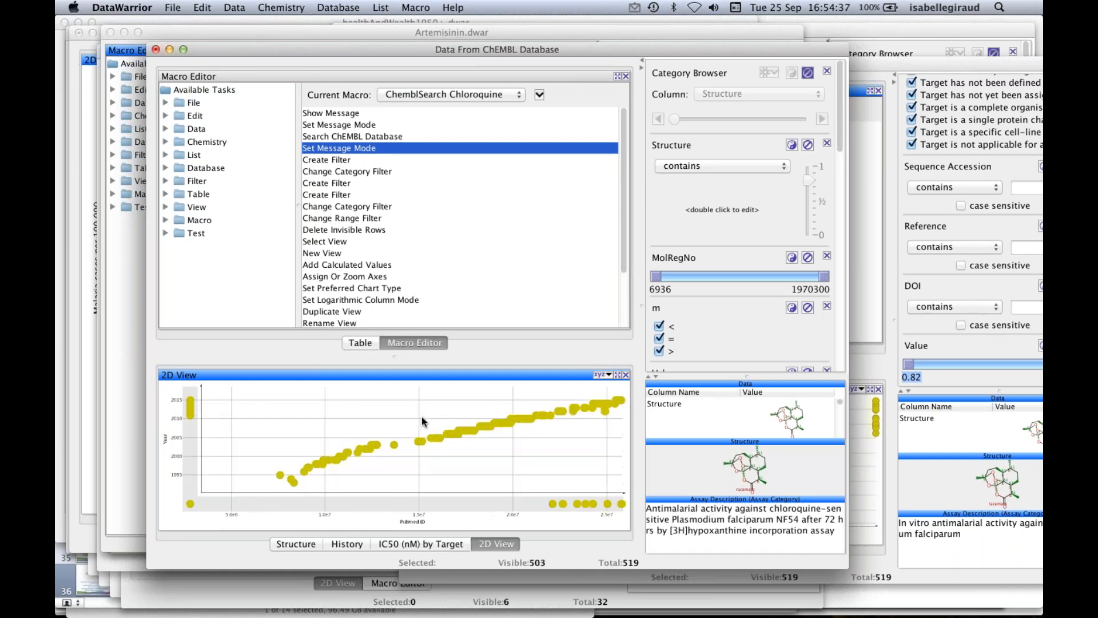
{"action": "scroll", "coordinate": [422, 422], "scroll_direction": "up", "scroll_amount": 2}
{"action": "scroll", "coordinate": [423, 421], "scroll_direction": "up", "scroll_amount": 2}
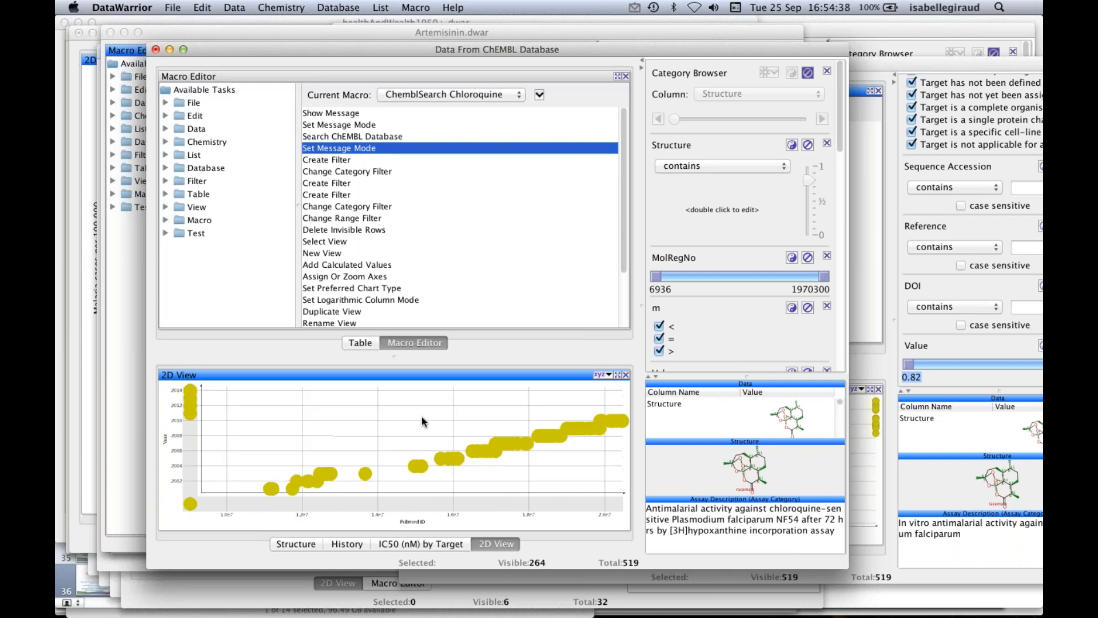
{"action": "scroll", "coordinate": [422, 418], "scroll_direction": "up", "scroll_amount": 3}
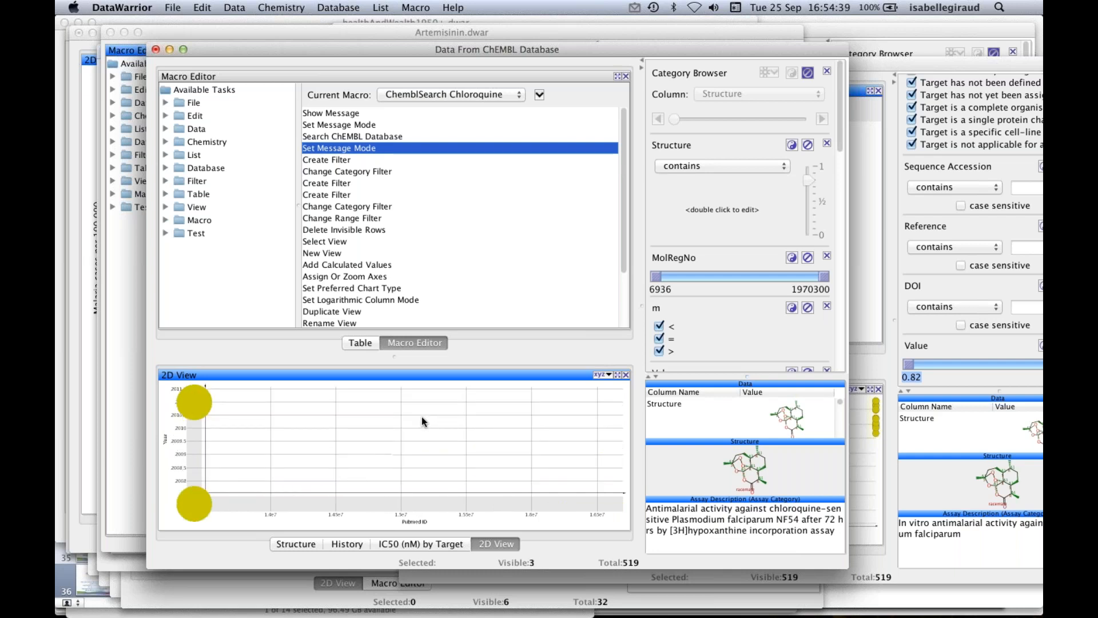
{"action": "scroll", "coordinate": [421, 422], "scroll_direction": "down", "scroll_amount": 8}
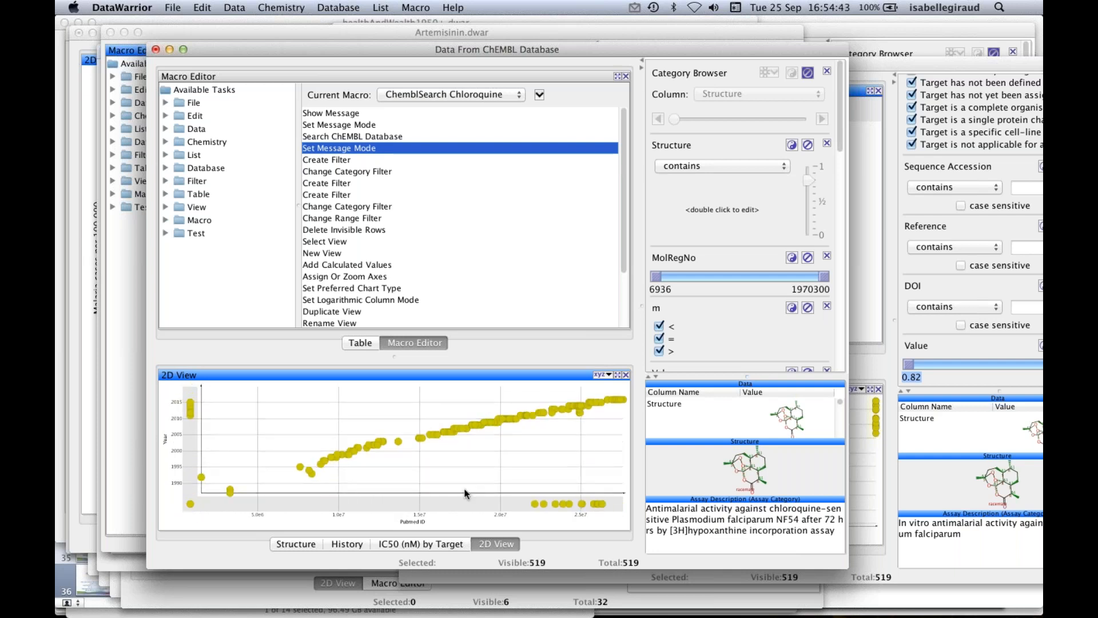
{"action": "left_click", "coordinate": [604, 374]}
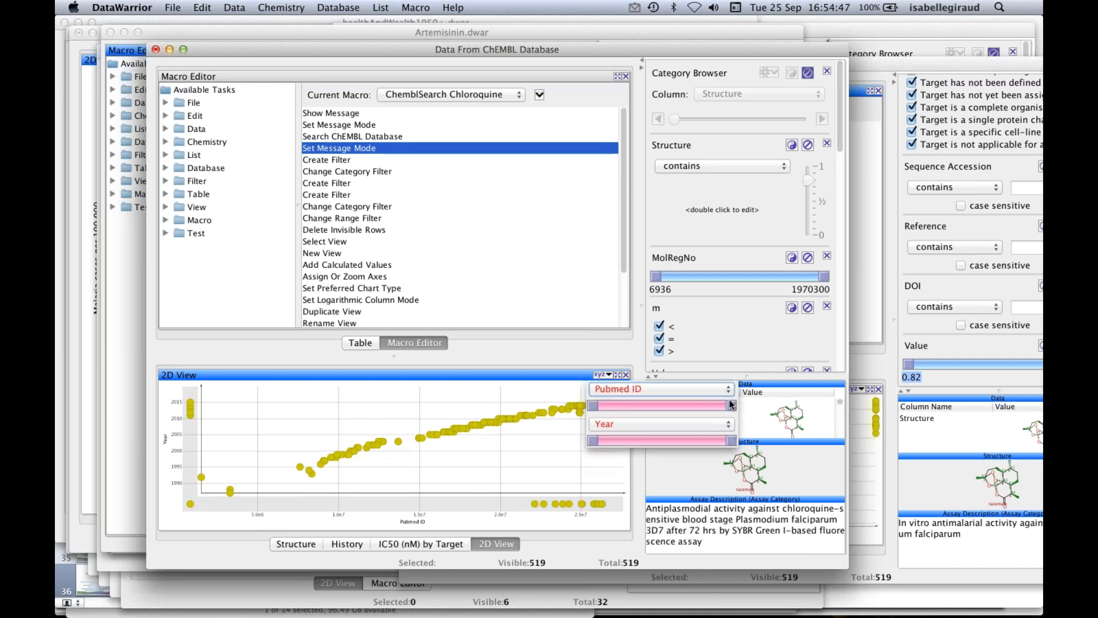
{"action": "mouse_move", "coordinate": [713, 404]}
{"action": "left_mouse_down"}
{"action": "mouse_move", "coordinate": [690, 407]}
{"action": "mouse_move", "coordinate": [732, 406]}
{"action": "left_mouse_up"}
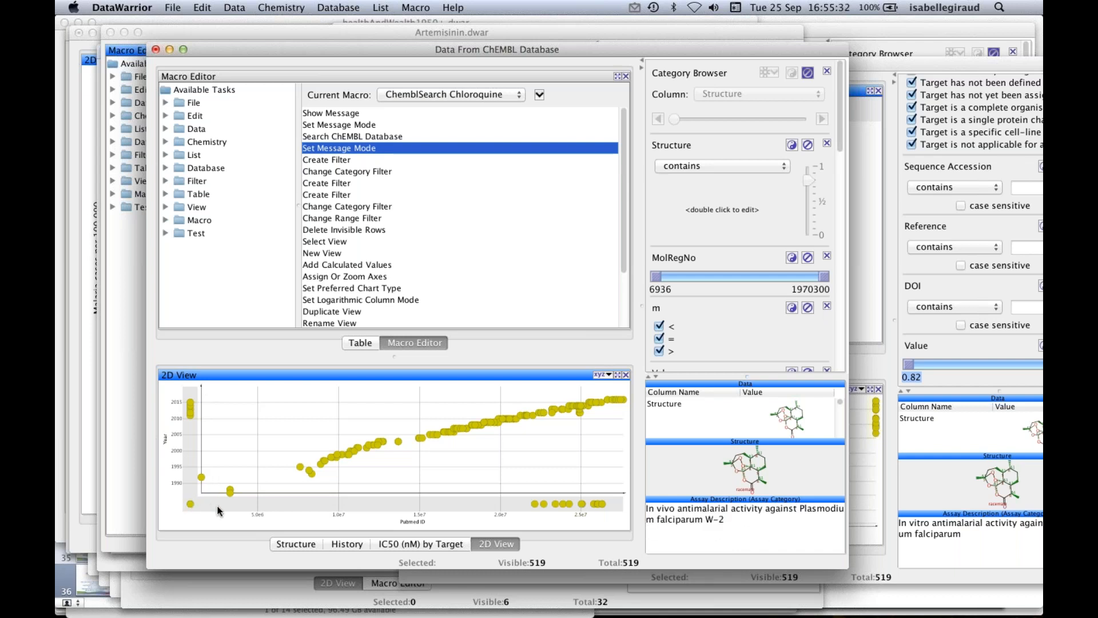
{"action": "key", "text": "super+Tab"}
{"action": "key", "text": "super+Tab"}
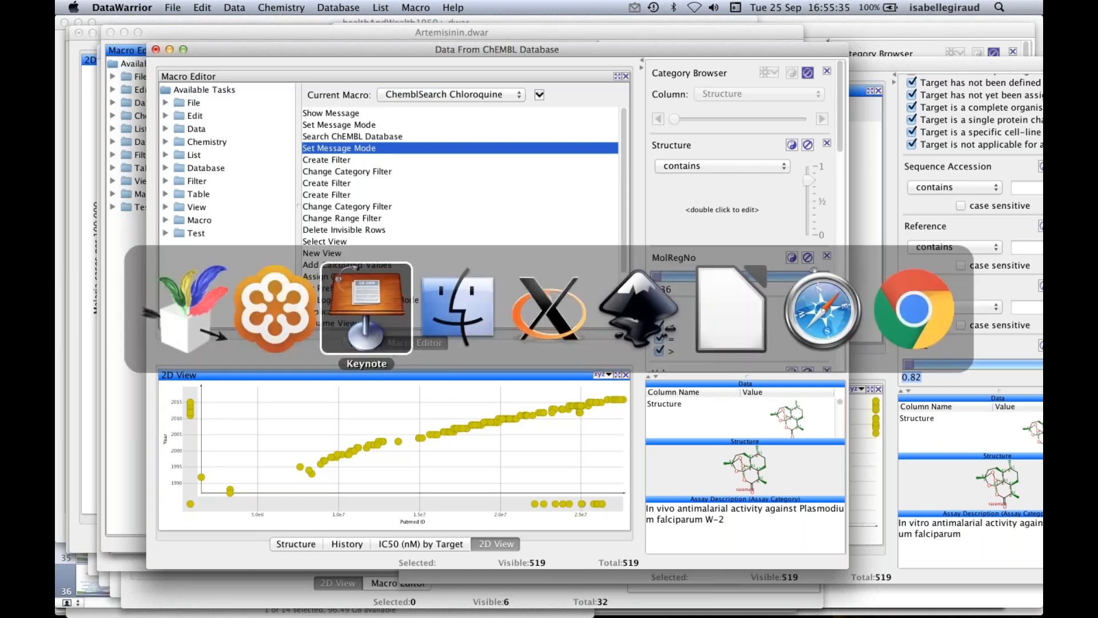
{"action": "key", "text": "Escape"}
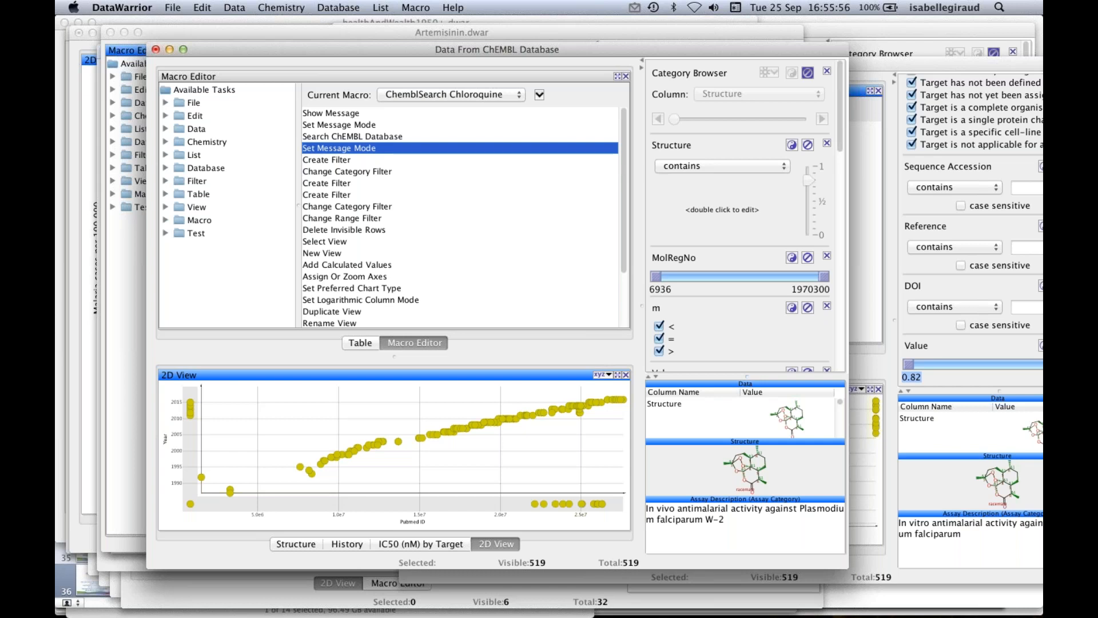
- Bring the Artemisinin.dwar window forward and check which macros its Macro Editor offers
{"action": "left_click", "coordinate": [383, 29]}
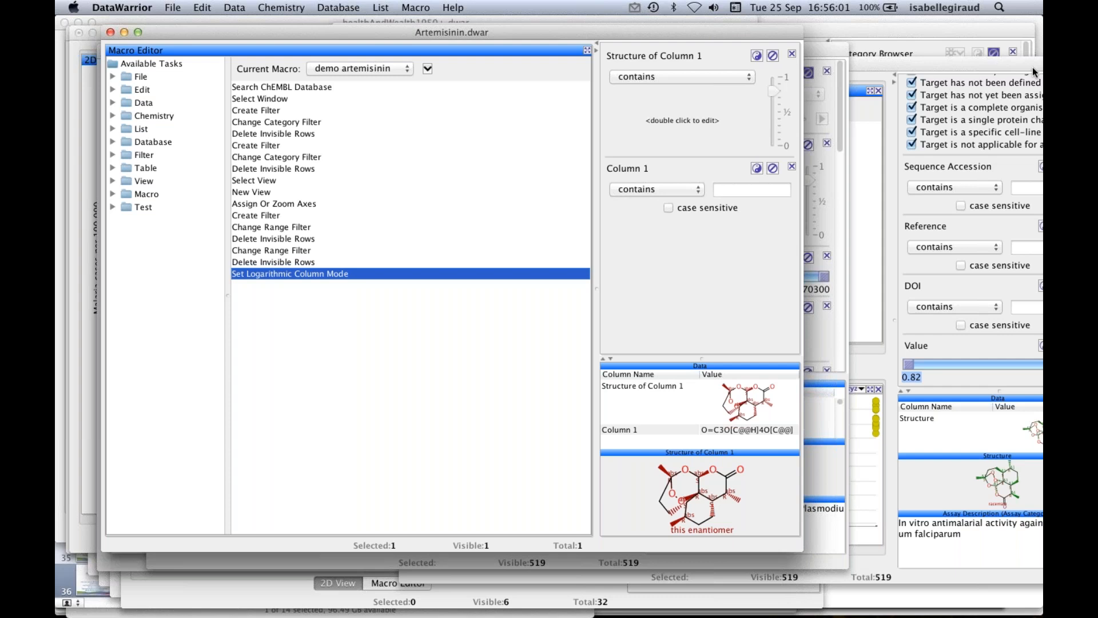
{"action": "key", "text": "super+Tab"}
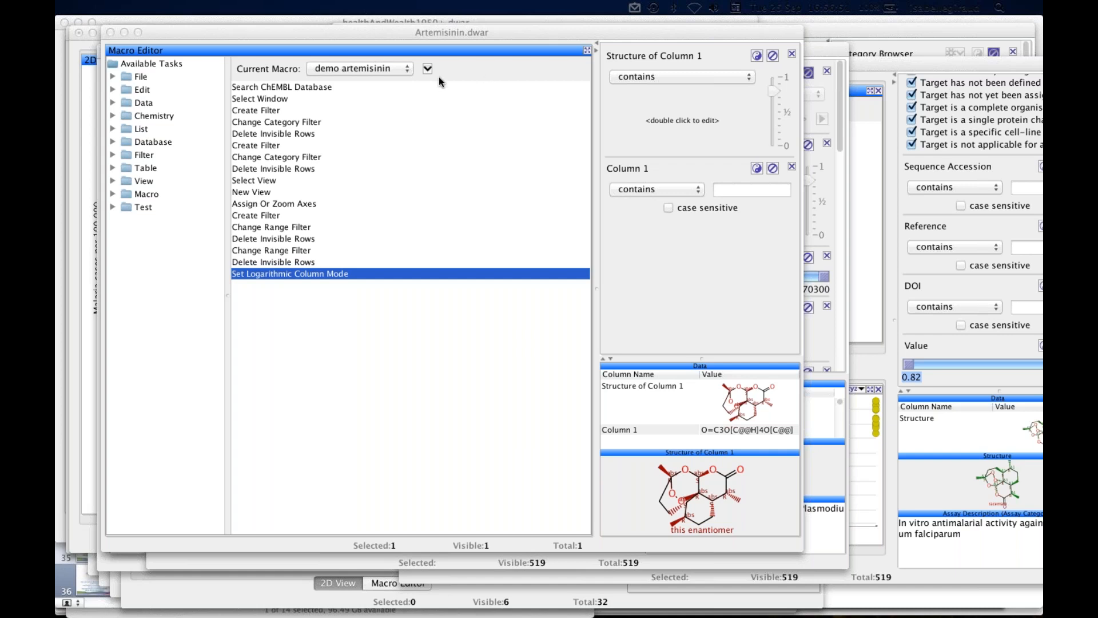
{"action": "left_click", "coordinate": [373, 64]}
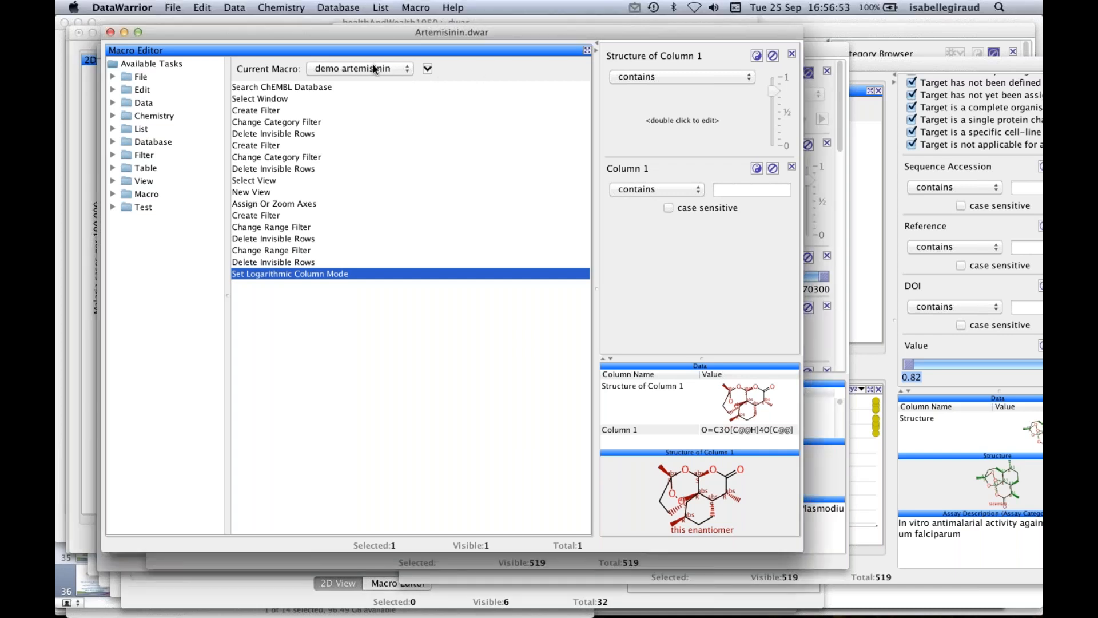
{"action": "left_click", "coordinate": [373, 64]}
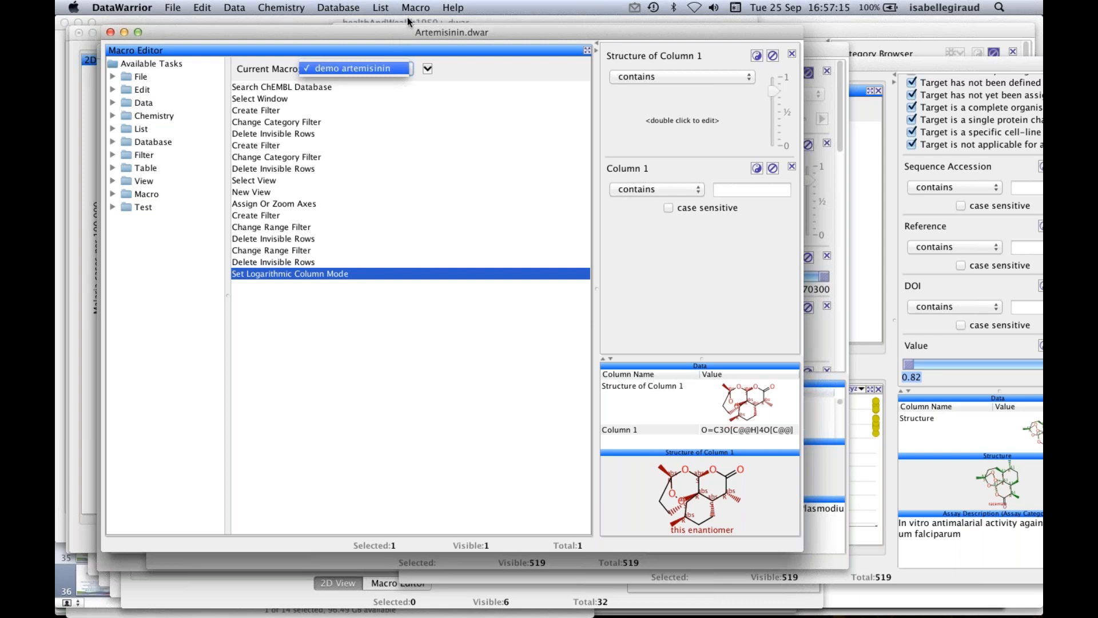
{"action": "left_click", "coordinate": [399, 33]}
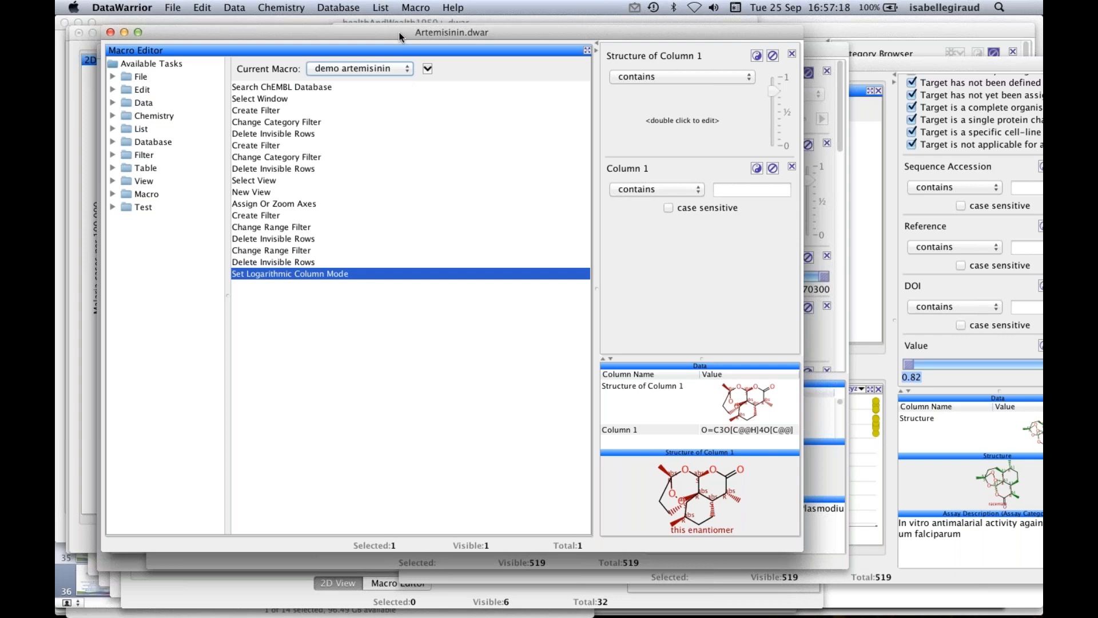
- Move the Artemisinin.dwar window out of the way and bring the ChEMBL results window with the ChemblSearch Chloroquine macro forward
{"action": "left_click_drag", "start_coordinate": [400, 33], "coordinate": [420, 113]}
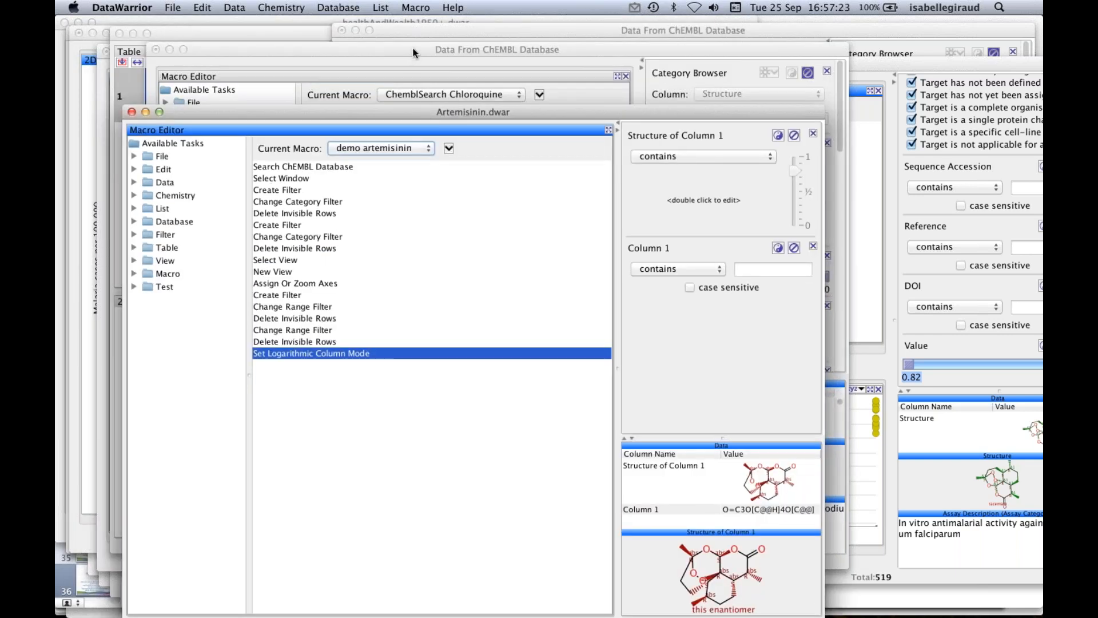
{"action": "left_click", "coordinate": [414, 53]}
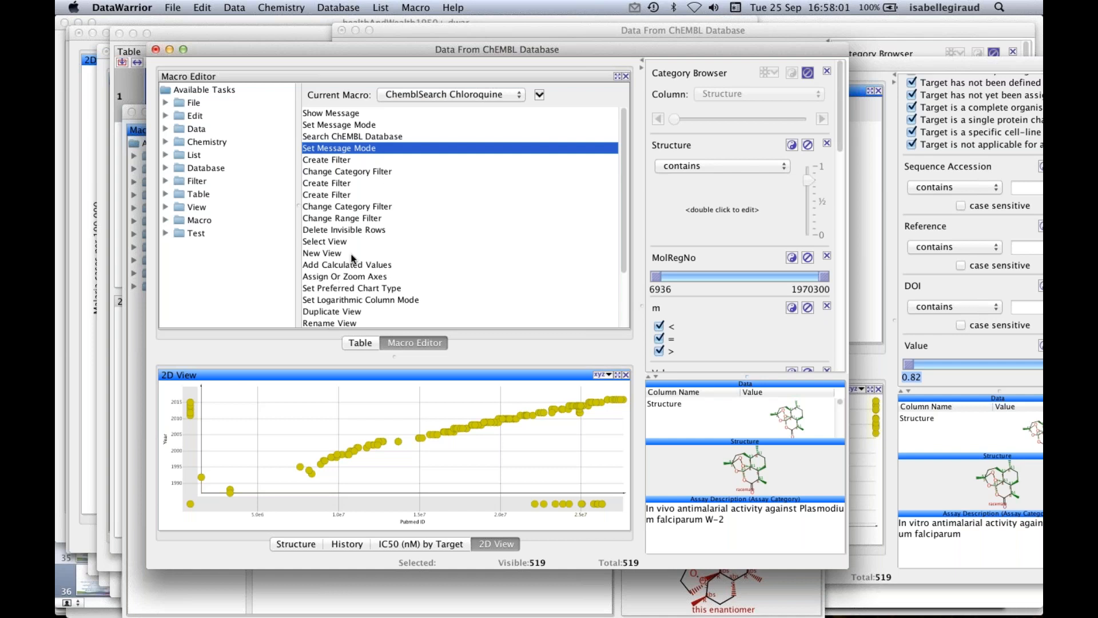
{"action": "left_click", "coordinate": [413, 8]}
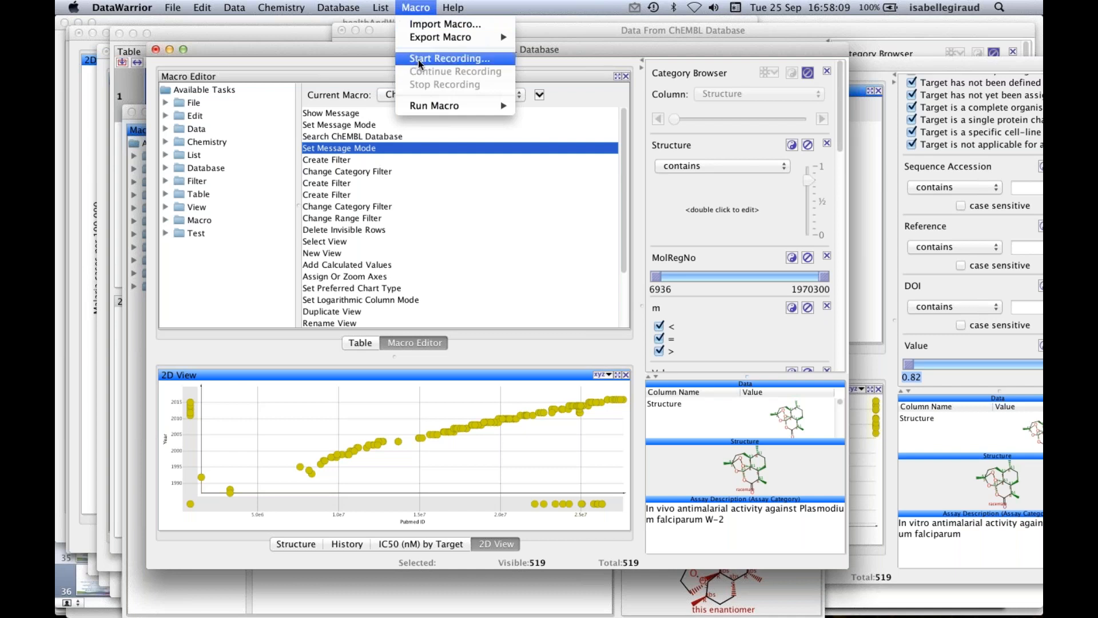
{"action": "left_click", "coordinate": [383, 74]}
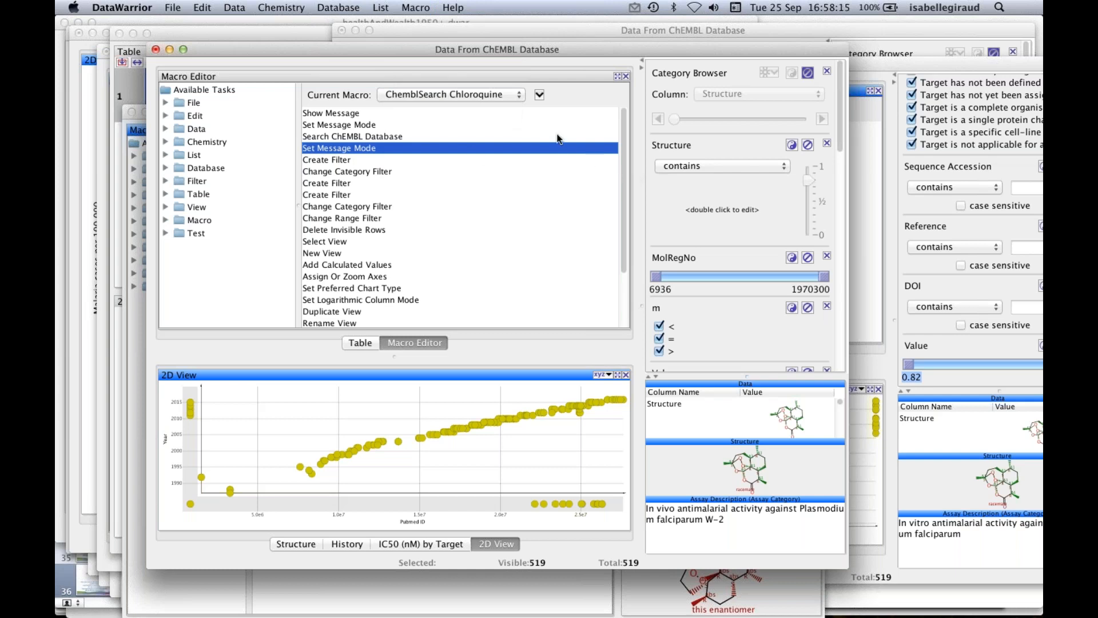
- Start recording a new macro named Untitled Macro and display it in the Macro Editor
{"action": "left_click", "coordinate": [416, 7]}
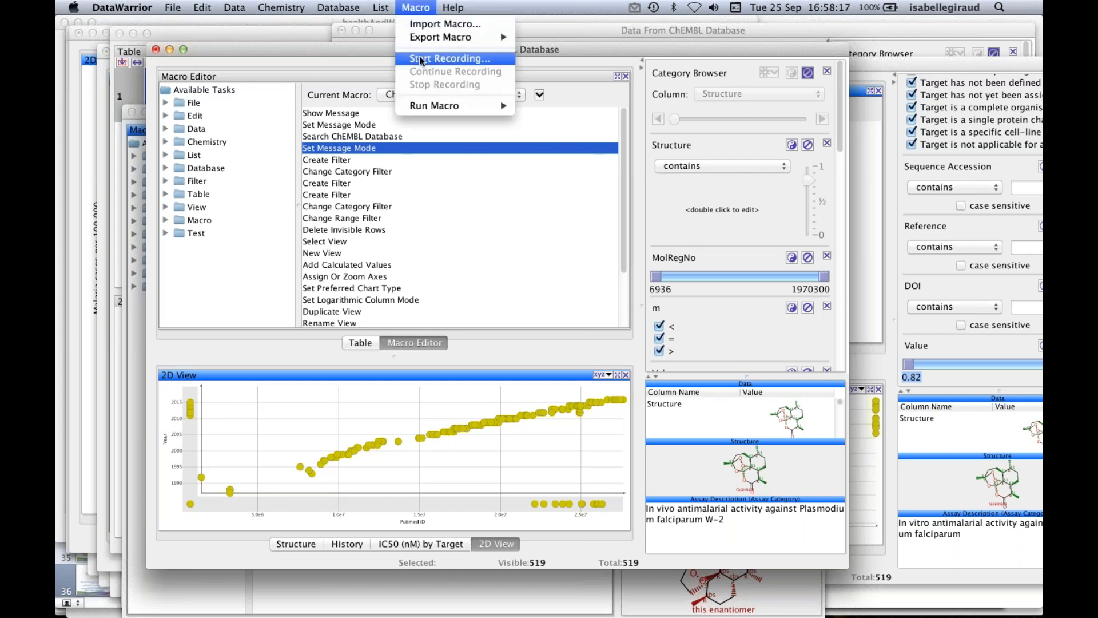
{"action": "left_click", "coordinate": [421, 62]}
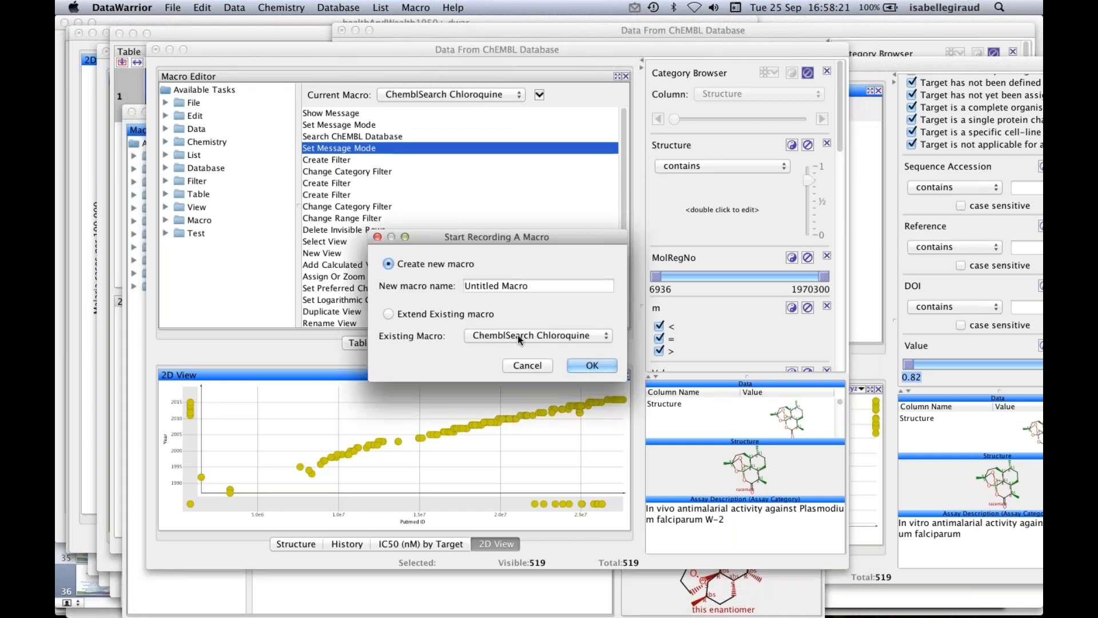
{"action": "left_click", "coordinate": [578, 366]}
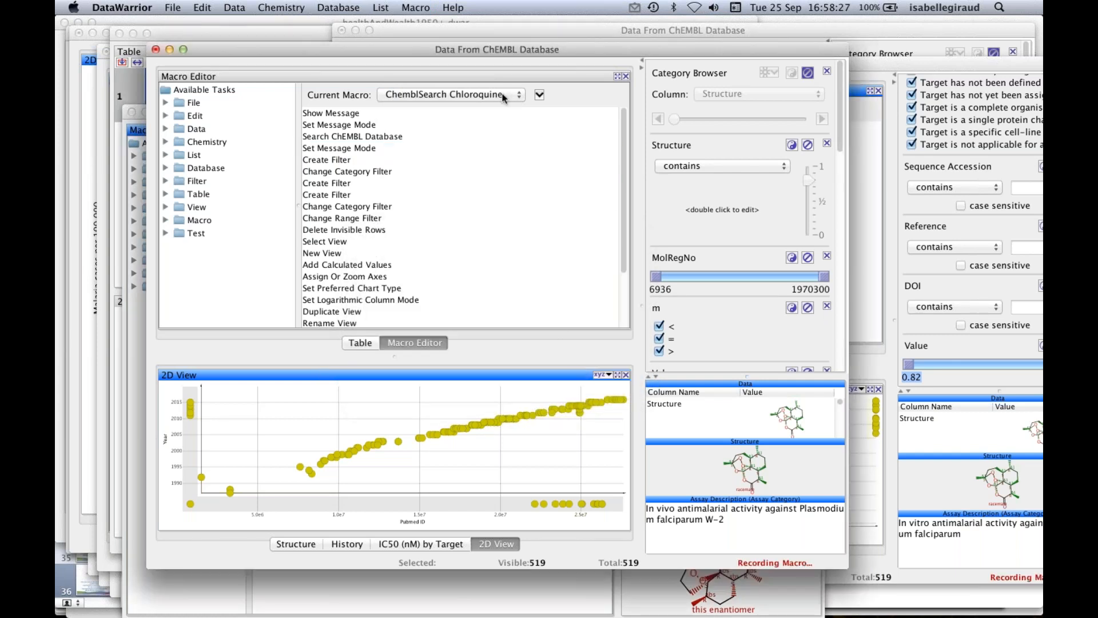
{"action": "left_click", "coordinate": [503, 95]}
{"action": "left_click", "coordinate": [494, 107]}
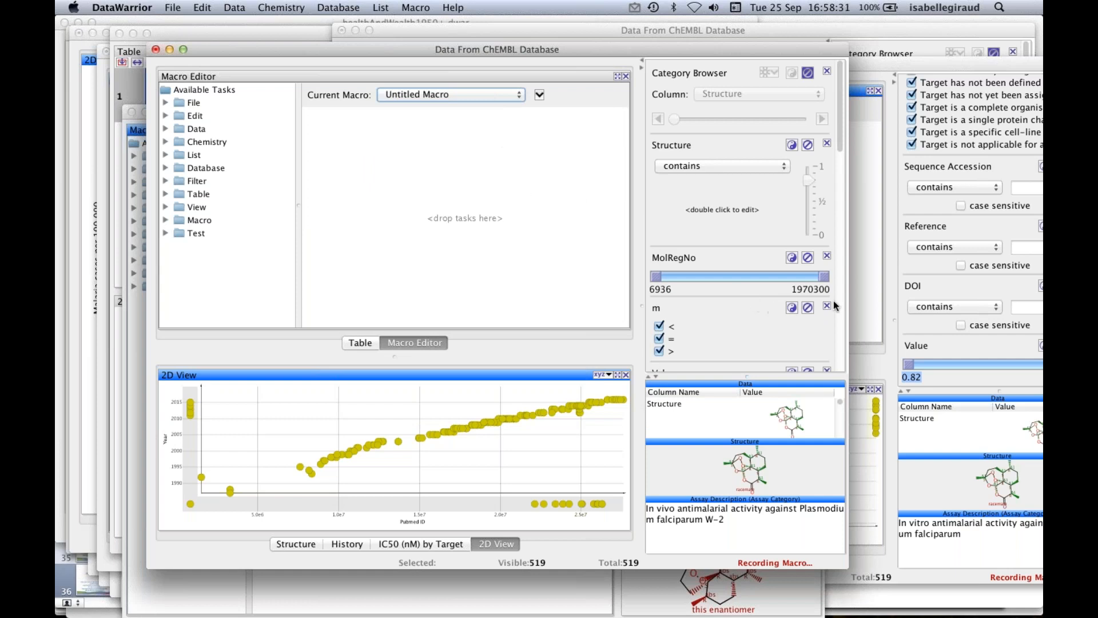
- Lower the upper limit of the MolRegNo range filter to 1210600 while the macro is recording
{"action": "left_click_drag", "start_coordinate": [824, 276], "coordinate": [764, 280]}
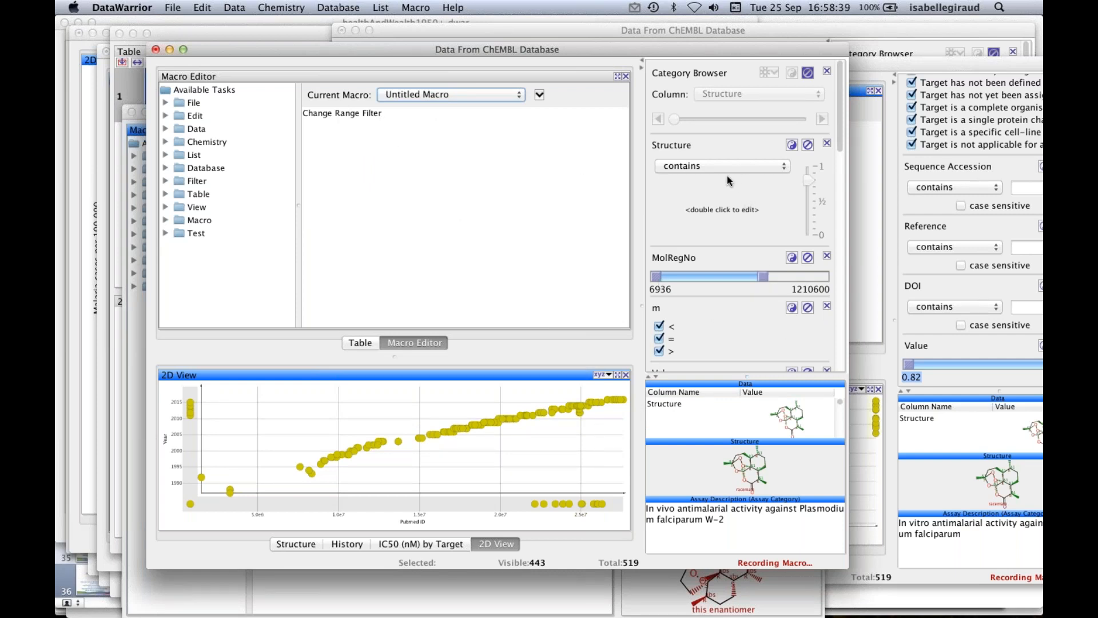
{"action": "right_click", "coordinate": [538, 404]}
{"action": "left_click", "coordinate": [496, 400]}
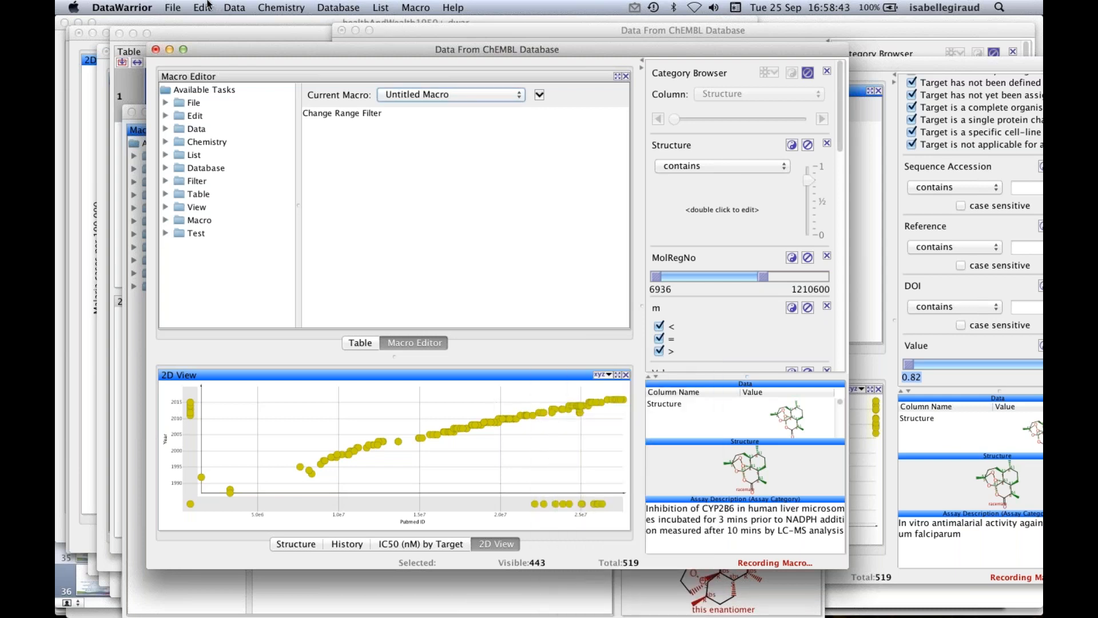
- Record a Select All of the visible rows in the macro and stop the recording
{"action": "left_click", "coordinate": [205, 6]}
{"action": "left_click", "coordinate": [215, 70]}
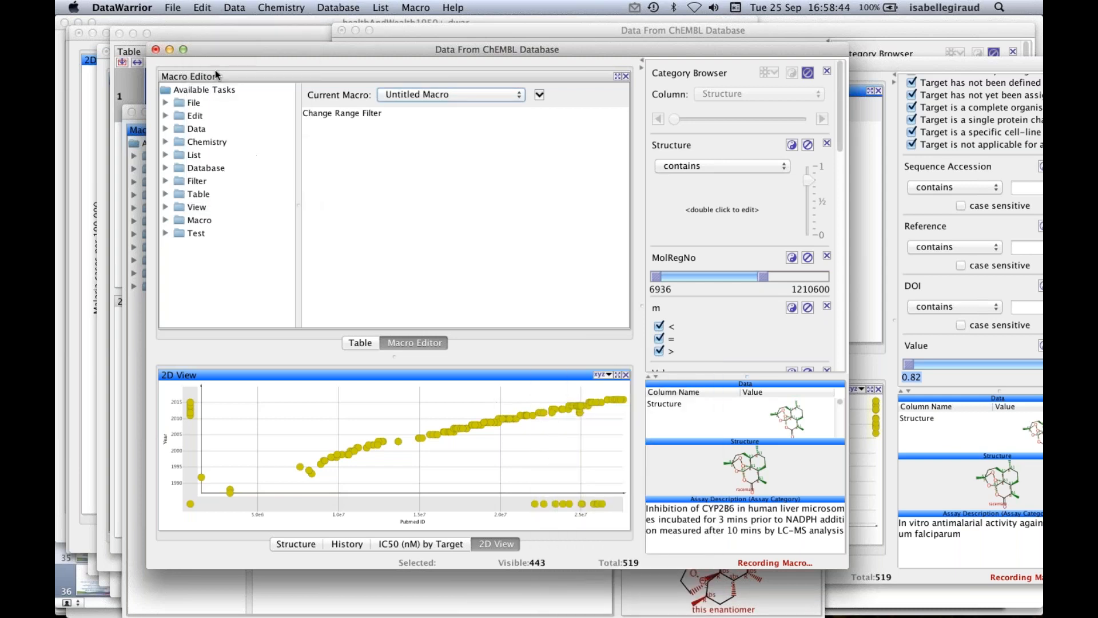
{"action": "left_click", "coordinate": [202, 8]}
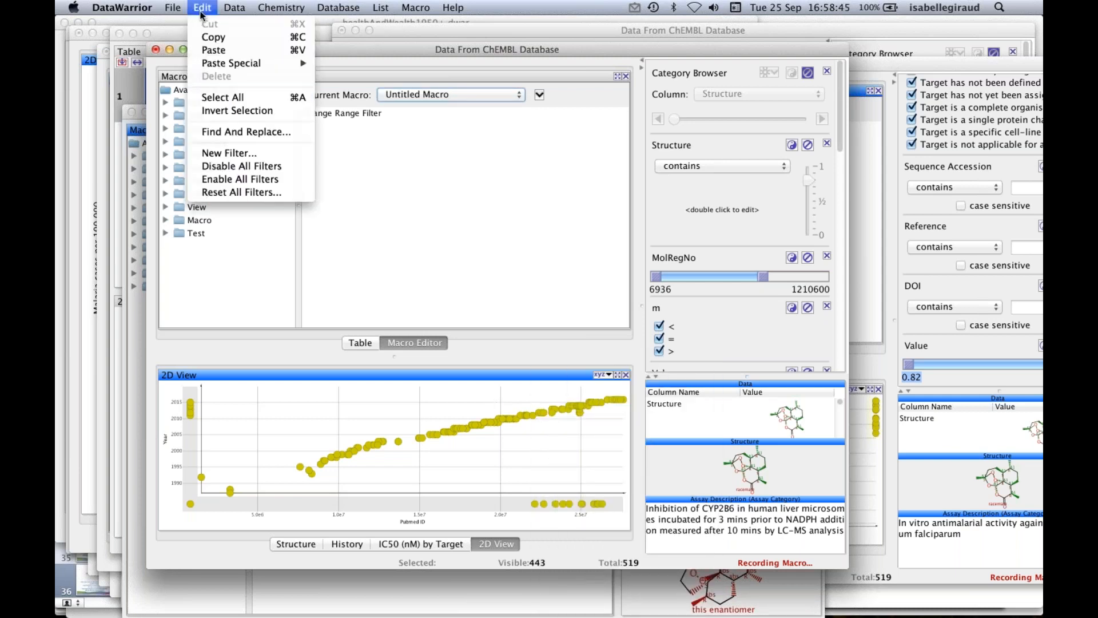
{"action": "left_click", "coordinate": [209, 99]}
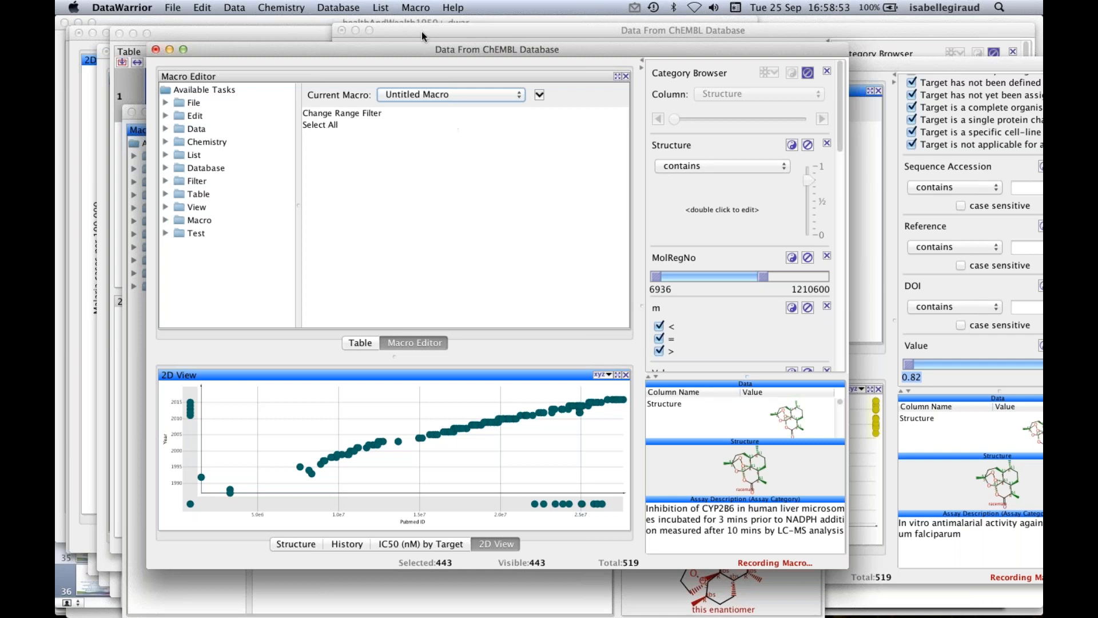
{"action": "left_click", "coordinate": [413, 8]}
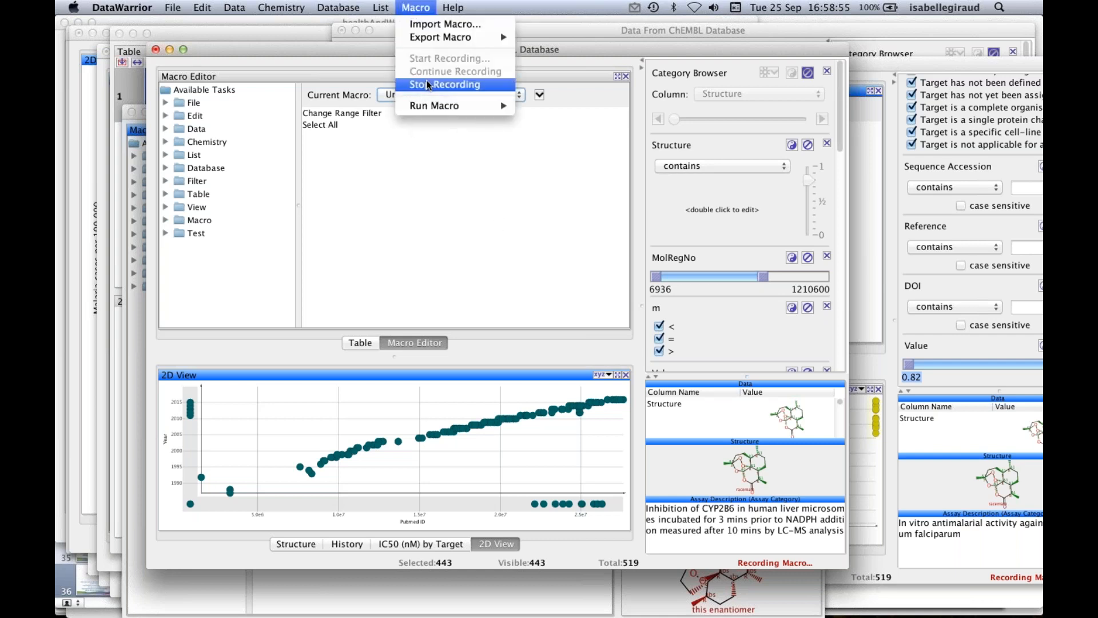
{"action": "left_click", "coordinate": [429, 85]}
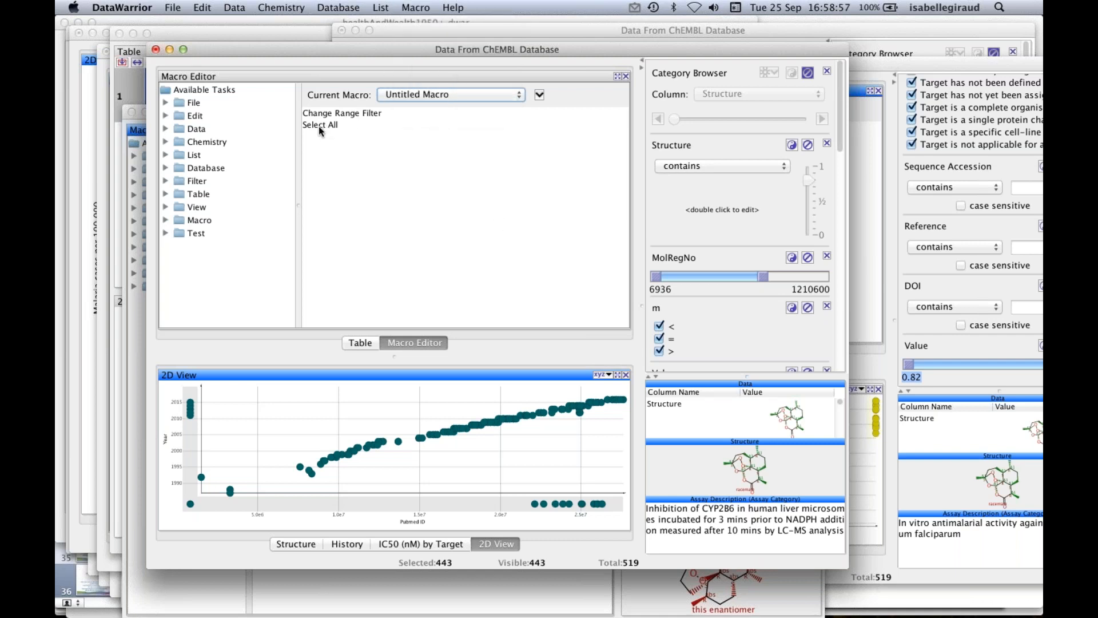
- Set the high value of the macro's Change Range Filter task to 12105 and check the options offered for the Select All task
{"action": "left_click", "coordinate": [319, 127]}
{"action": "double_click", "coordinate": [344, 113]}
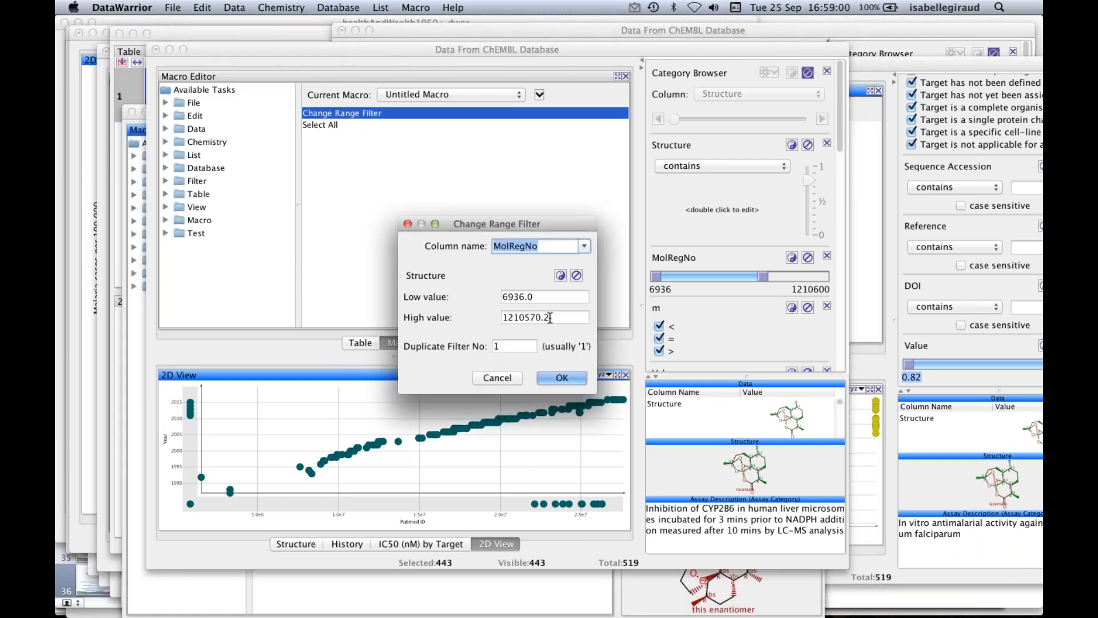
{"action": "left_click_drag", "start_coordinate": [550, 319], "coordinate": [530, 318]}
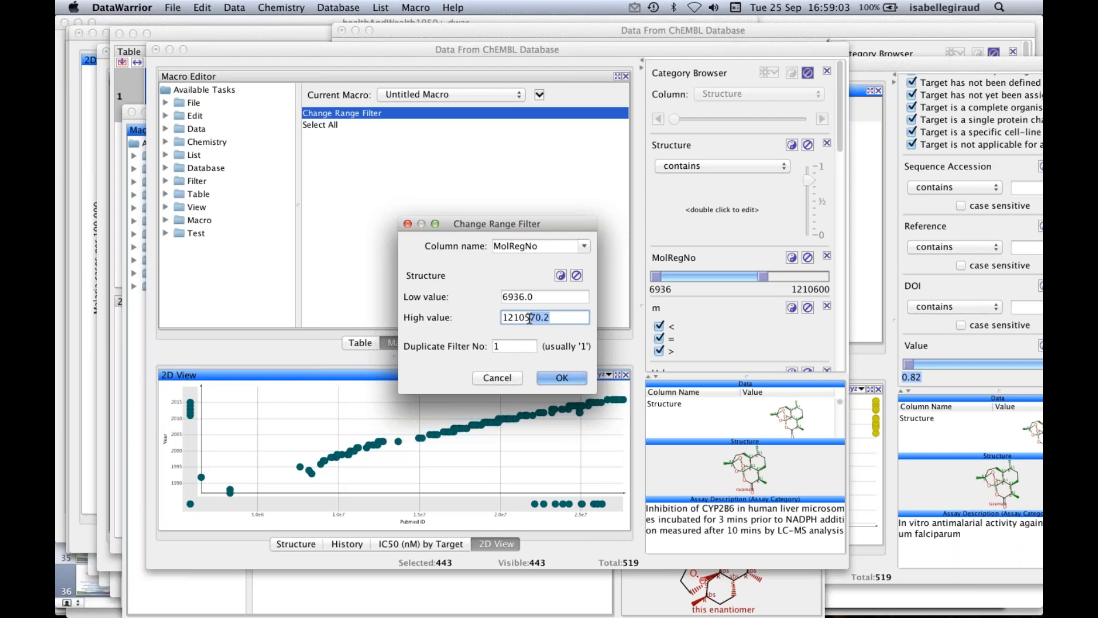
{"action": "type", "text": "5"}
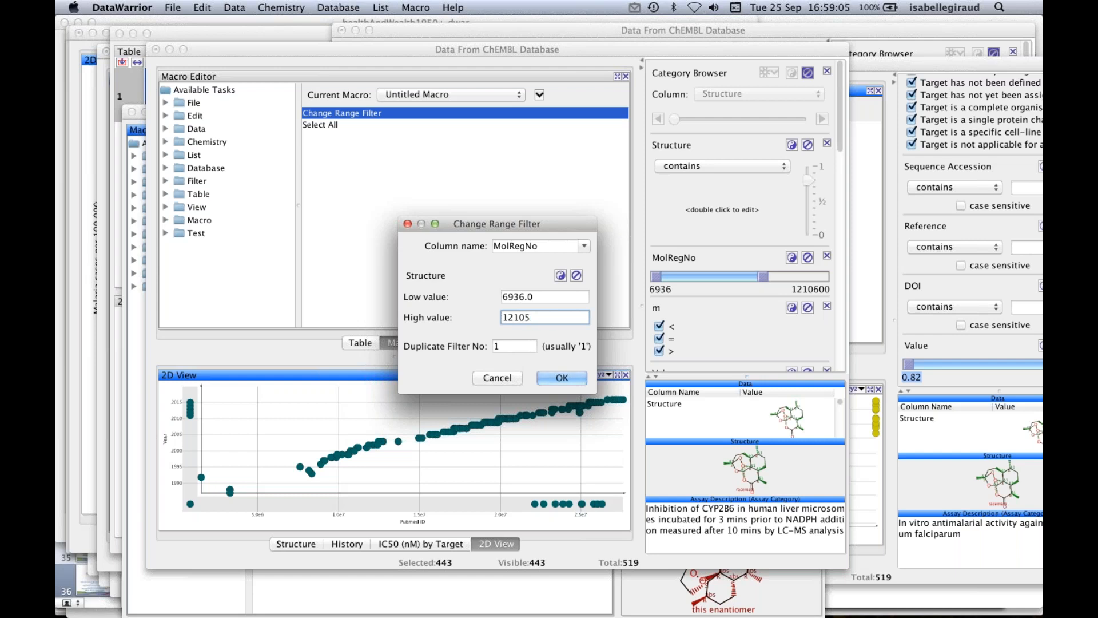
{"action": "left_click", "coordinate": [549, 378]}
{"action": "right_click", "coordinate": [329, 125]}
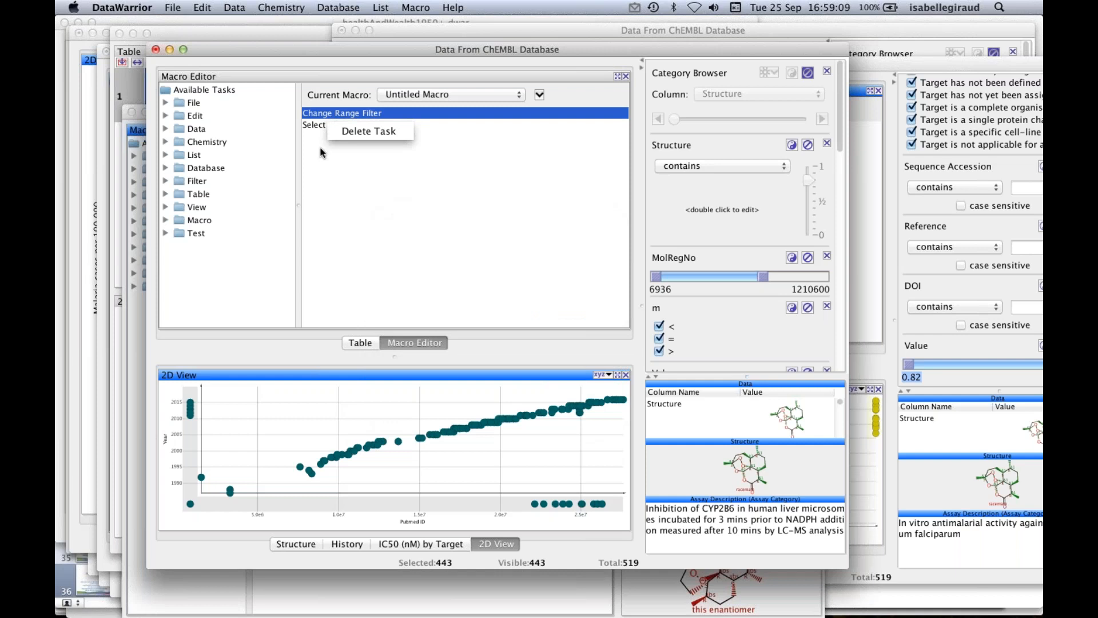
{"action": "left_click", "coordinate": [329, 124]}
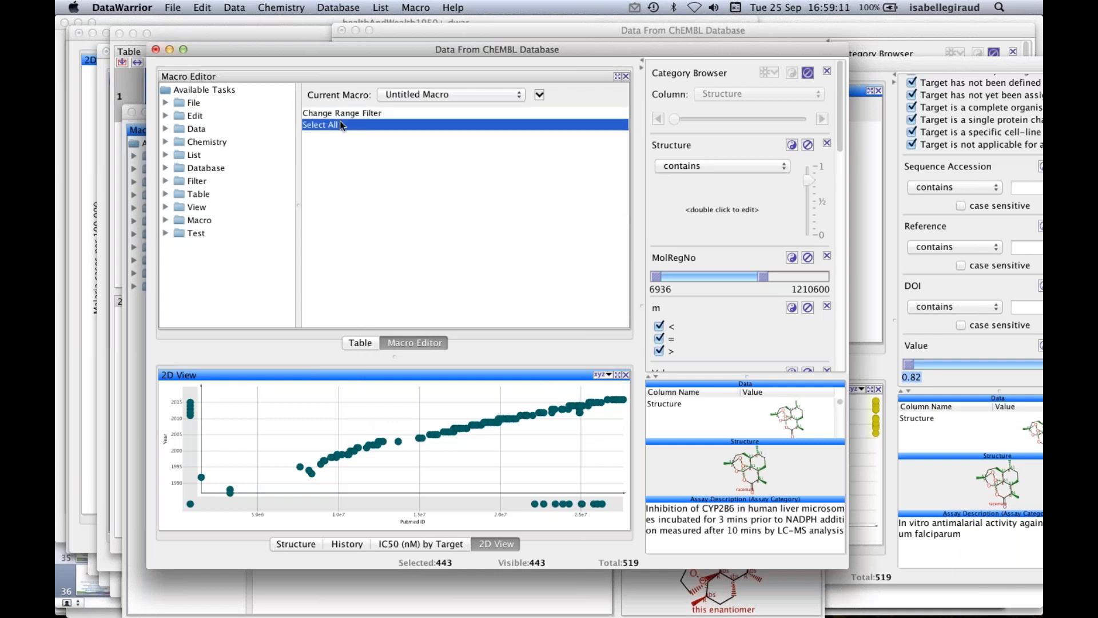
- Start recording again, extending the existing Untitled Macro instead of creating a new one
{"action": "left_click", "coordinate": [416, 8]}
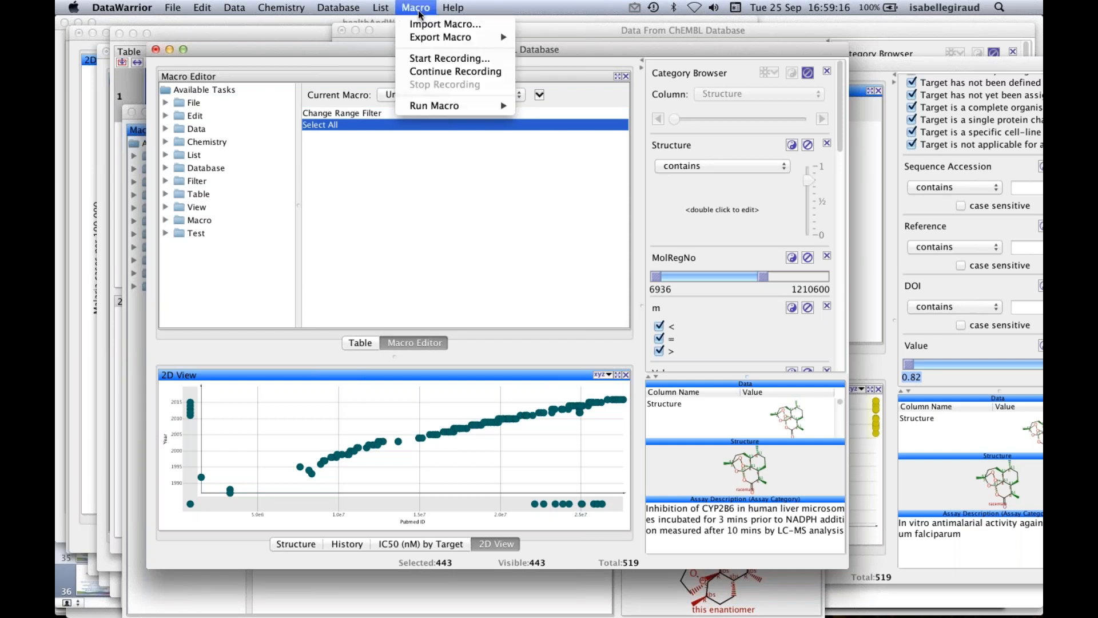
{"action": "left_click", "coordinate": [431, 63]}
{"action": "left_click", "coordinate": [416, 314]}
{"action": "left_click", "coordinate": [466, 341]}
{"action": "left_click", "coordinate": [481, 344]}
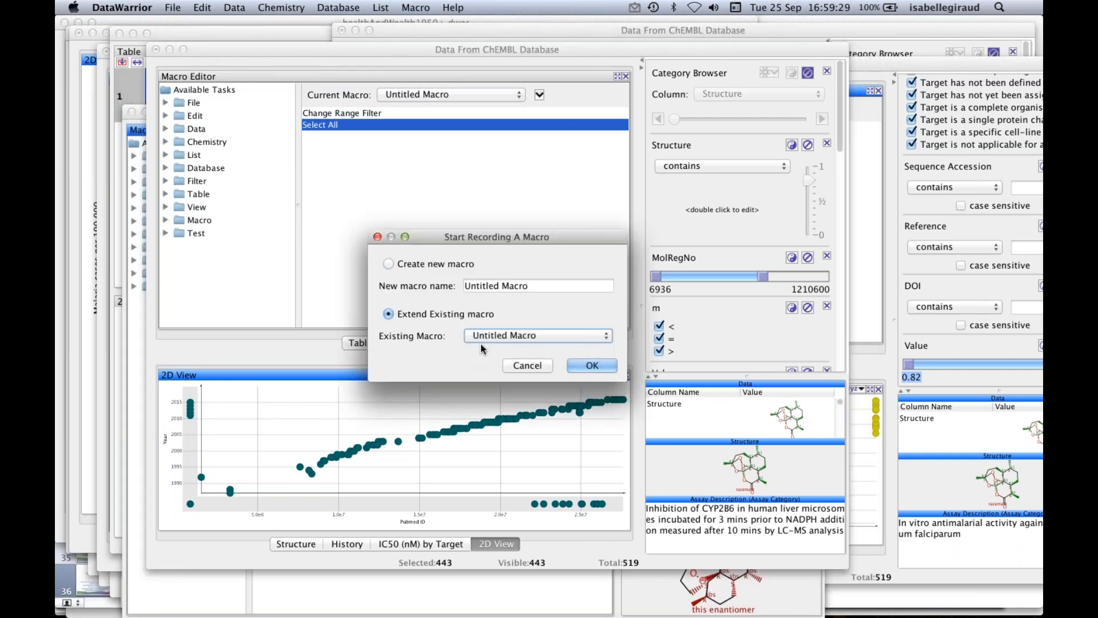
{"action": "left_click", "coordinate": [586, 365]}
- Exclude the = and > categories in the m filter while recording, and stop the macro recording
{"action": "left_click", "coordinate": [660, 339]}
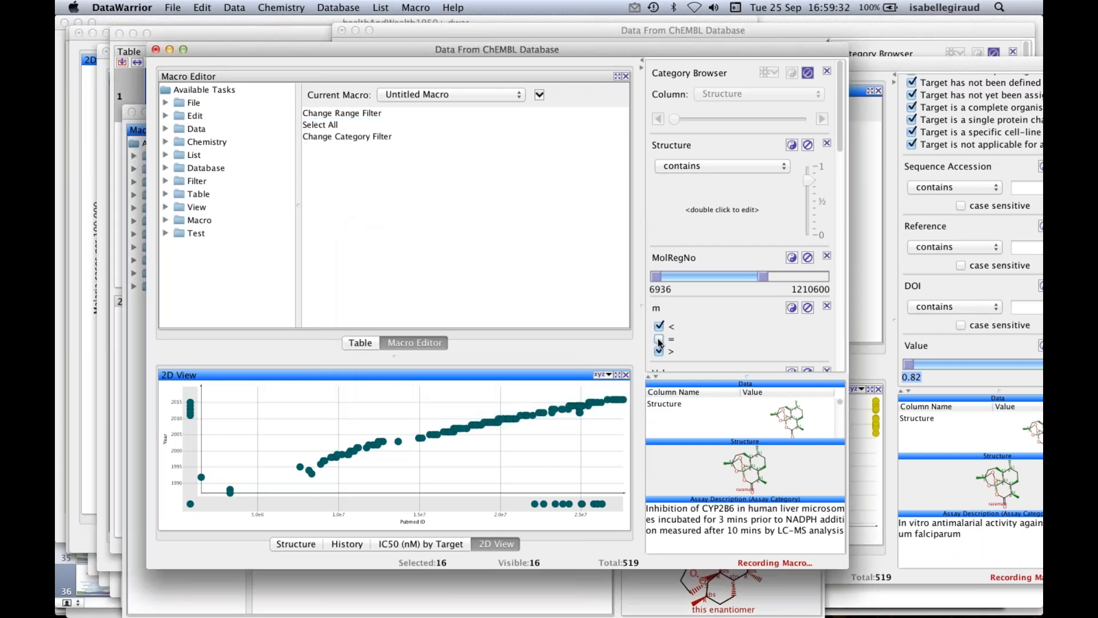
{"action": "left_click", "coordinate": [659, 351]}
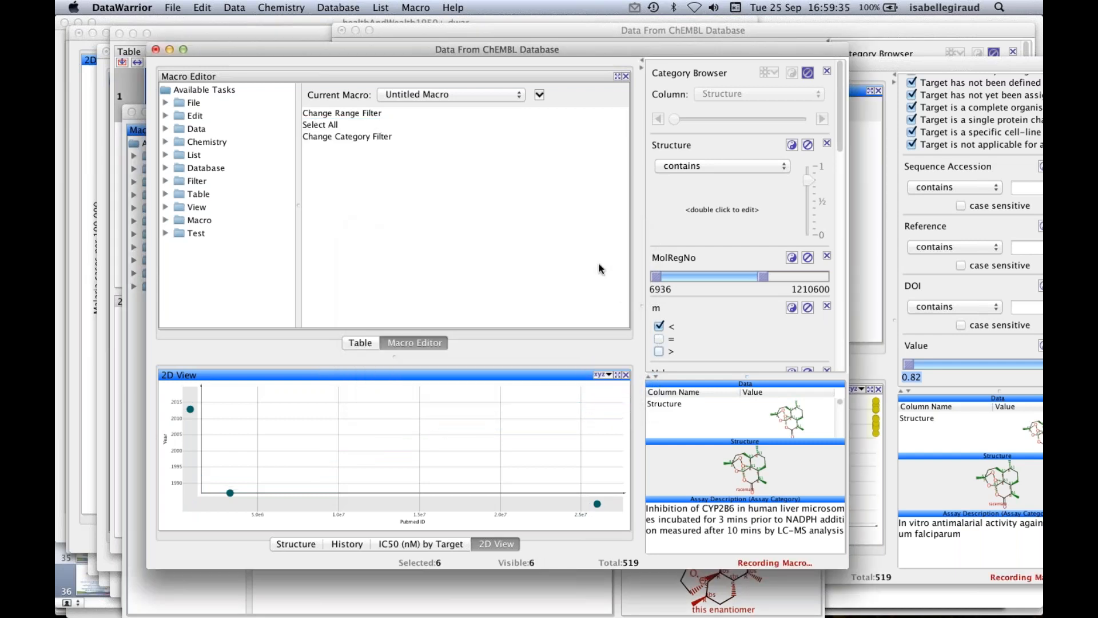
{"action": "left_click", "coordinate": [423, 6]}
{"action": "left_click", "coordinate": [423, 85]}
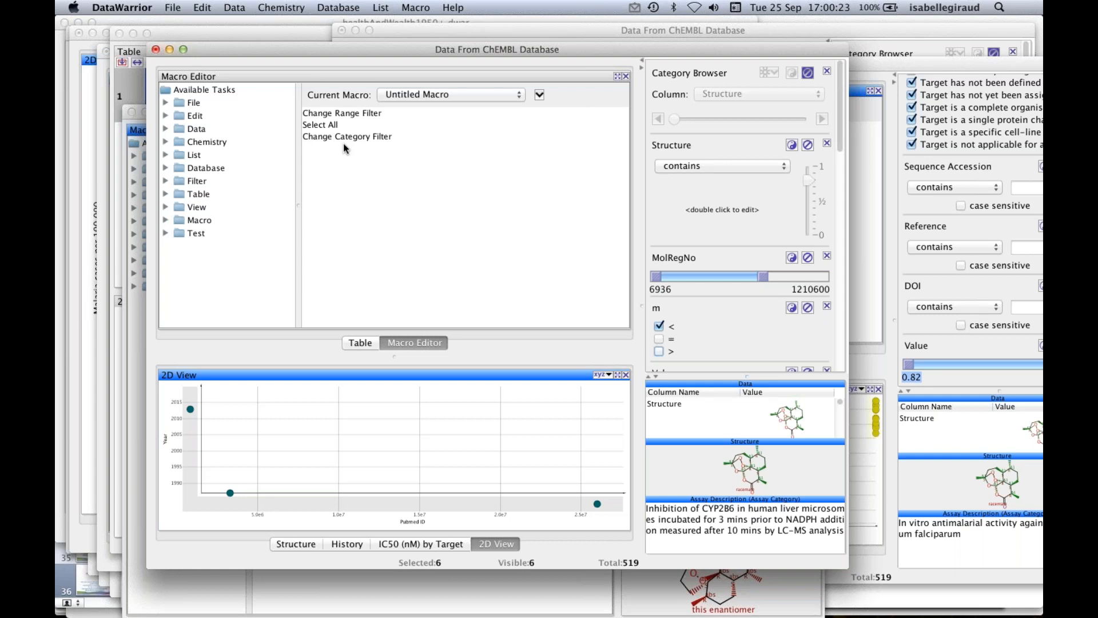
{"action": "left_click", "coordinate": [174, 8]}
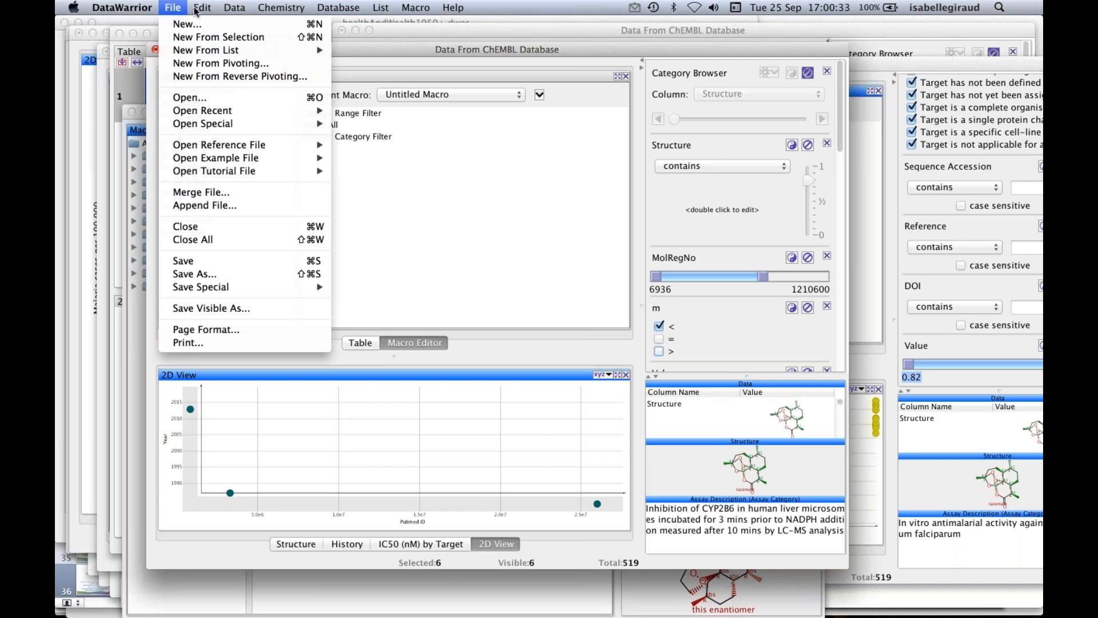
{"action": "mouse_move", "coordinate": [217, 12]}
{"action": "mouse_move", "coordinate": [278, 9]}
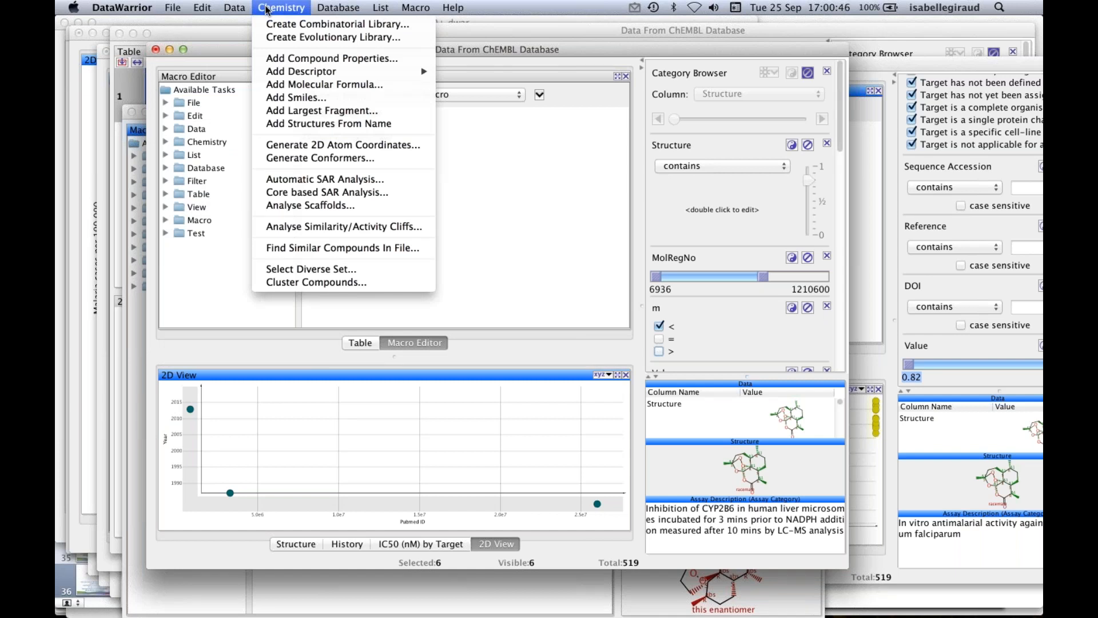
{"action": "left_click", "coordinate": [534, 169]}
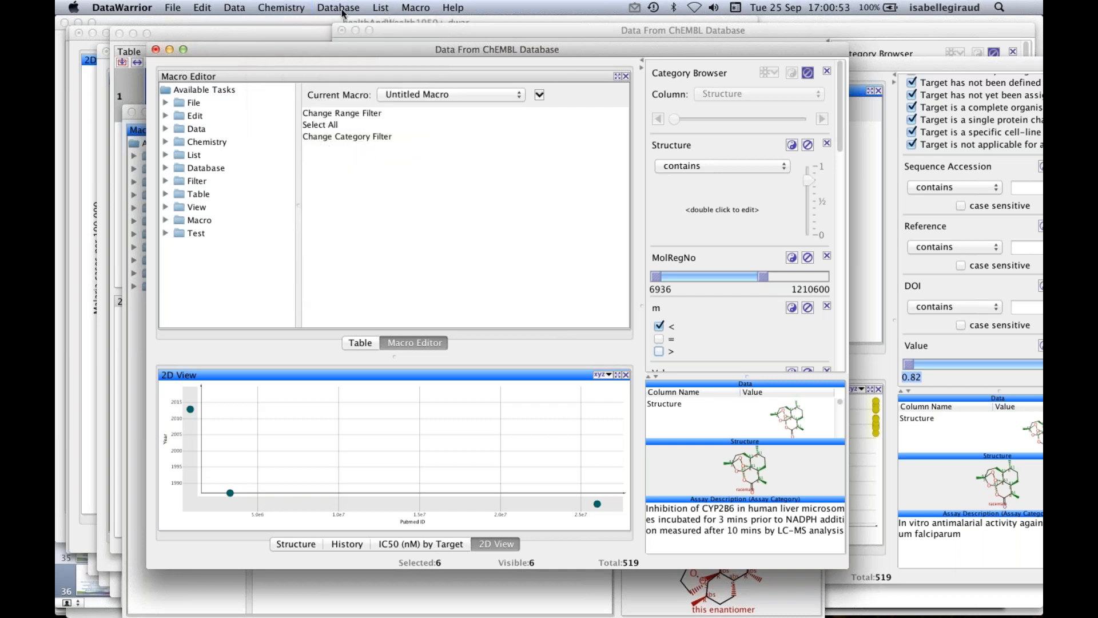
{"action": "left_click", "coordinate": [231, 10]}
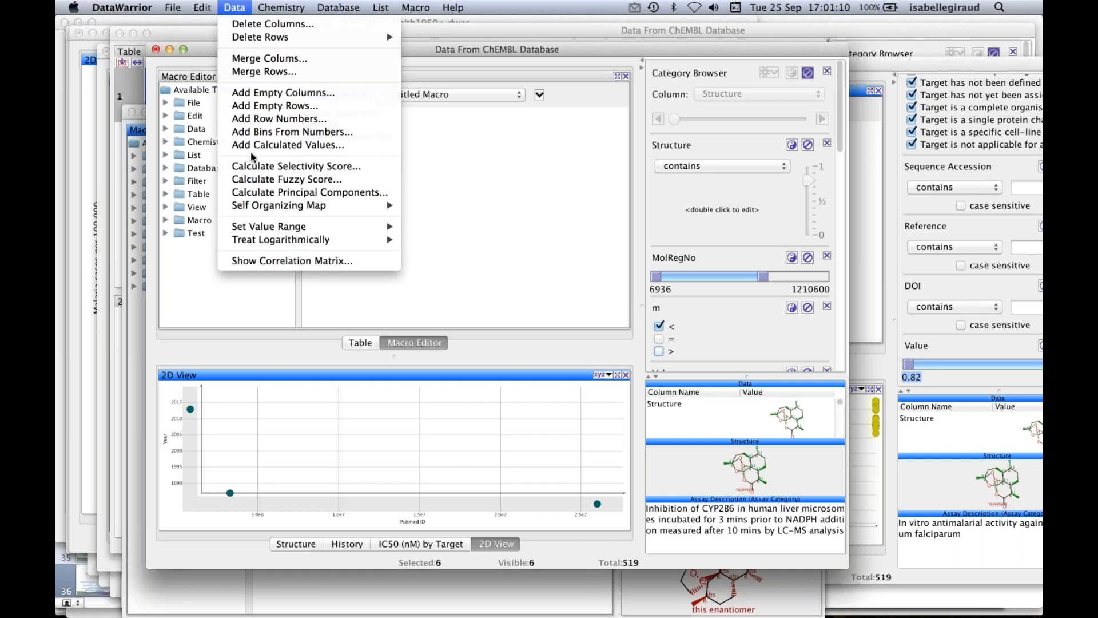
{"action": "left_click", "coordinate": [529, 133]}
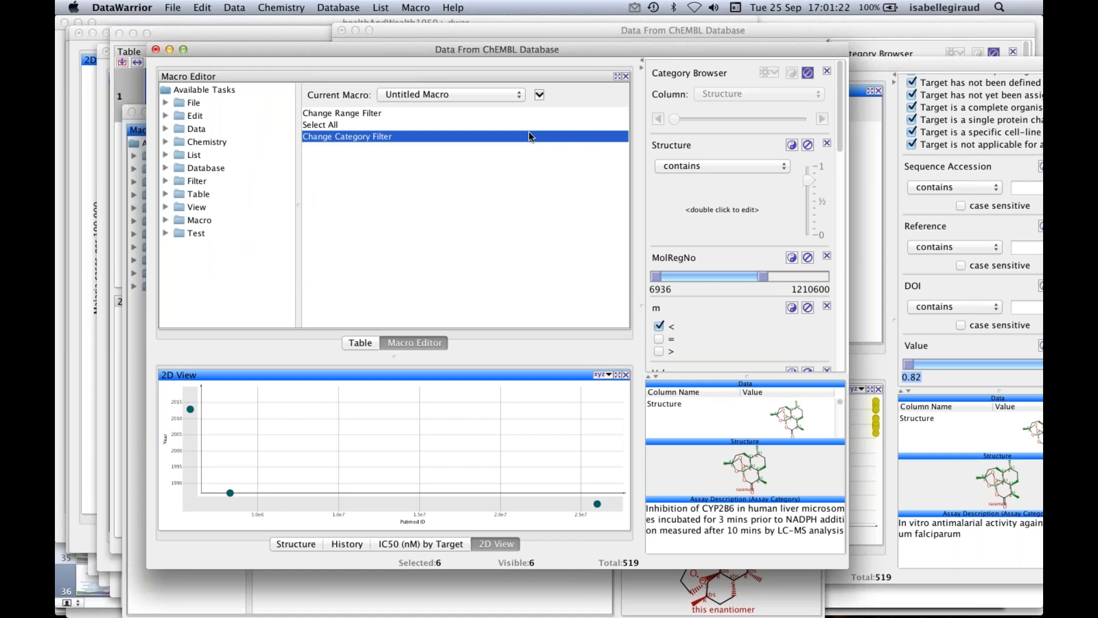
- Run the predefined Retrieve Malaria Data macro
{"action": "left_click", "coordinate": [413, 8]}
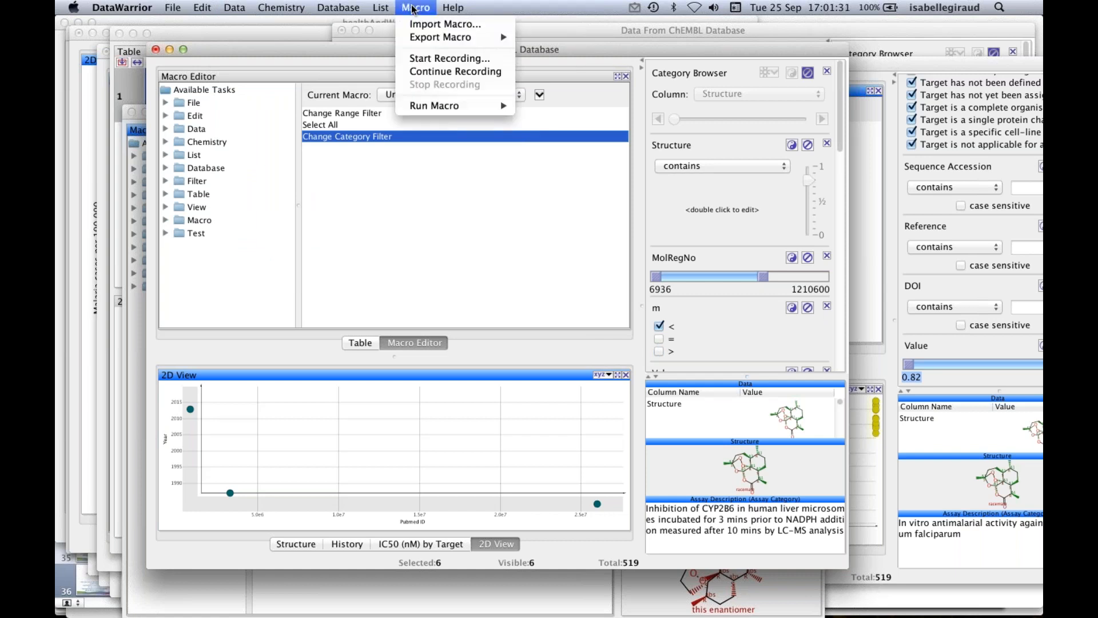
{"action": "mouse_move", "coordinate": [440, 106]}
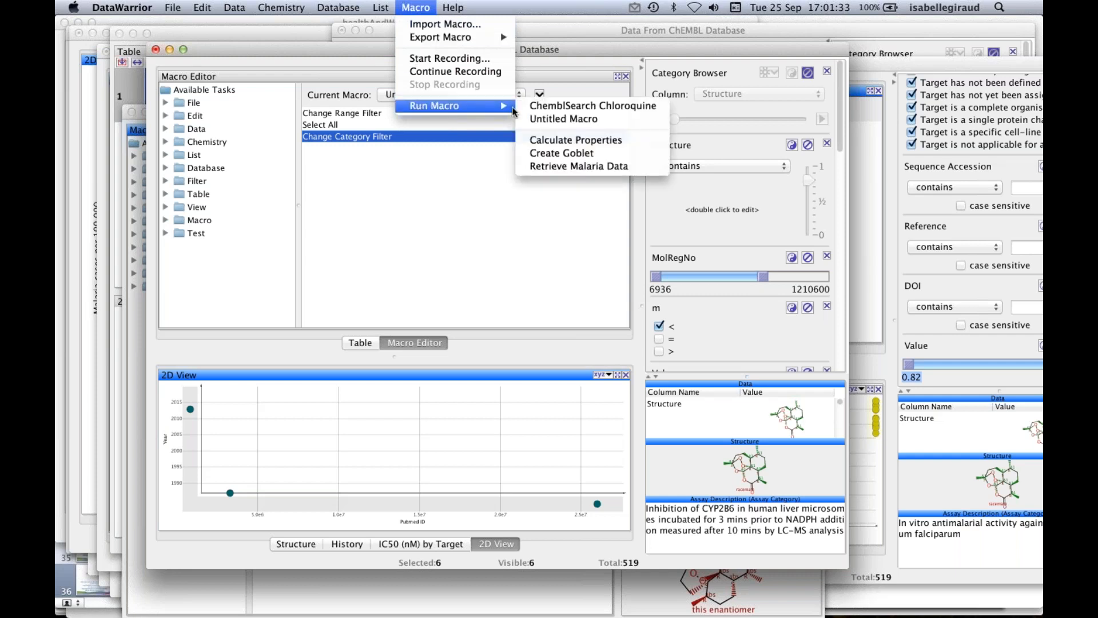
{"action": "left_click", "coordinate": [555, 167]}
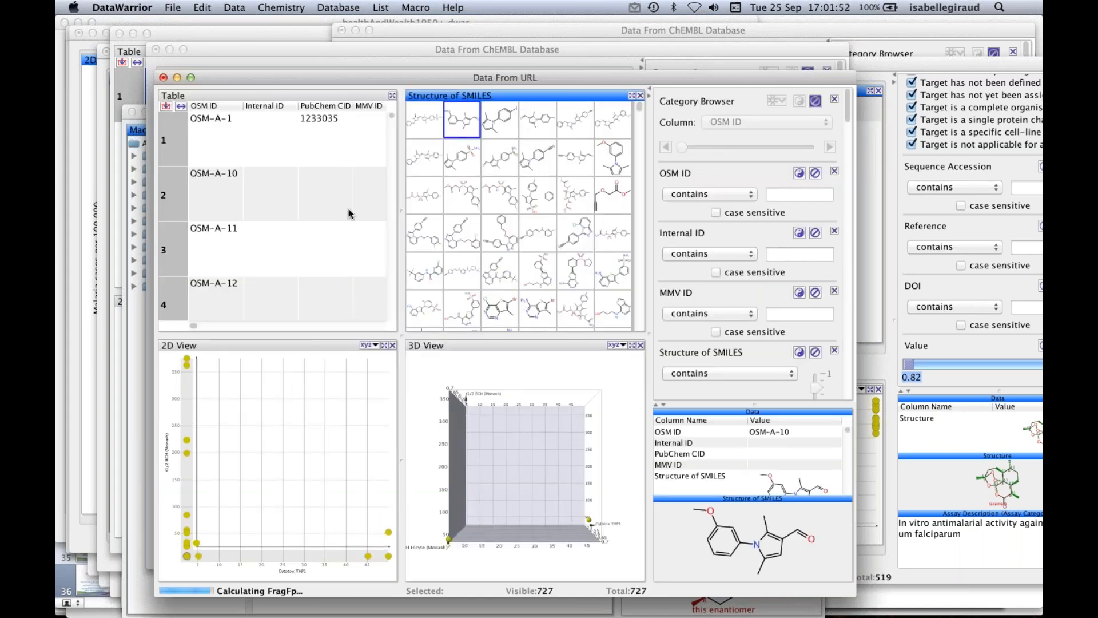
- Add a Macro Editor view to the Data From URL window and import the Retrieve Malaria Data.dwam macro
{"action": "right_click", "coordinate": [442, 101]}
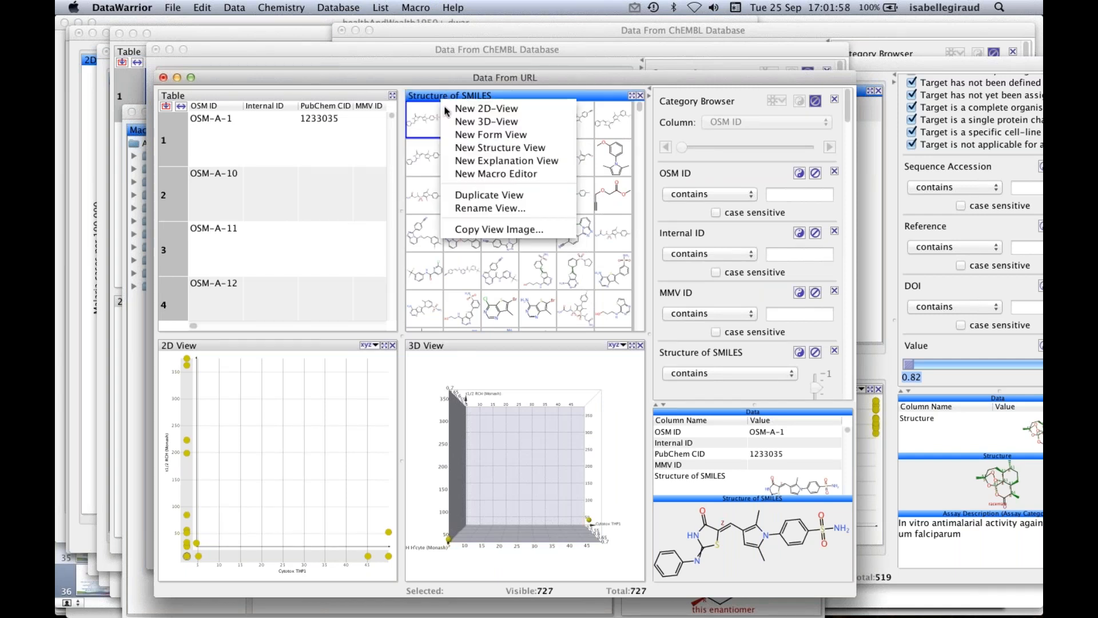
{"action": "left_click", "coordinate": [467, 173]}
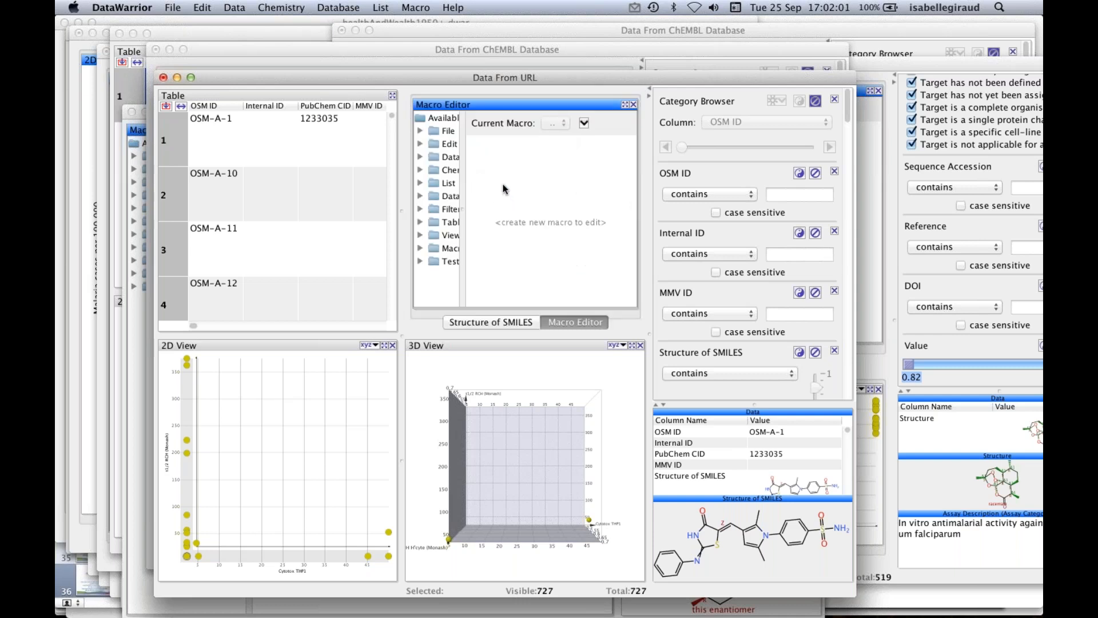
{"action": "left_click", "coordinate": [428, 9]}
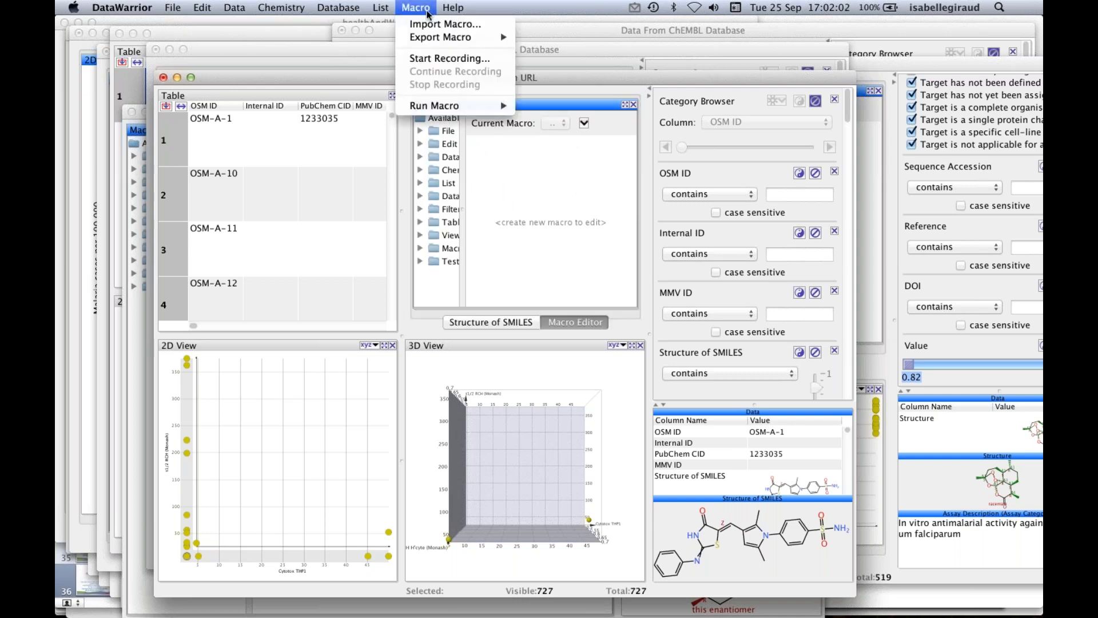
{"action": "left_click", "coordinate": [434, 26]}
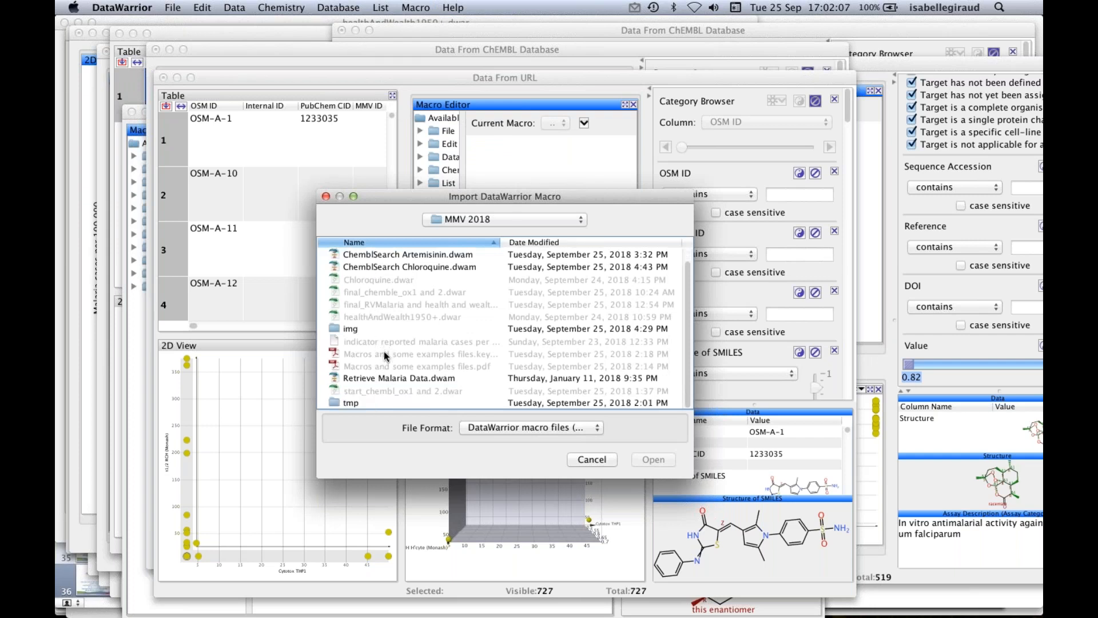
{"action": "left_click", "coordinate": [385, 380]}
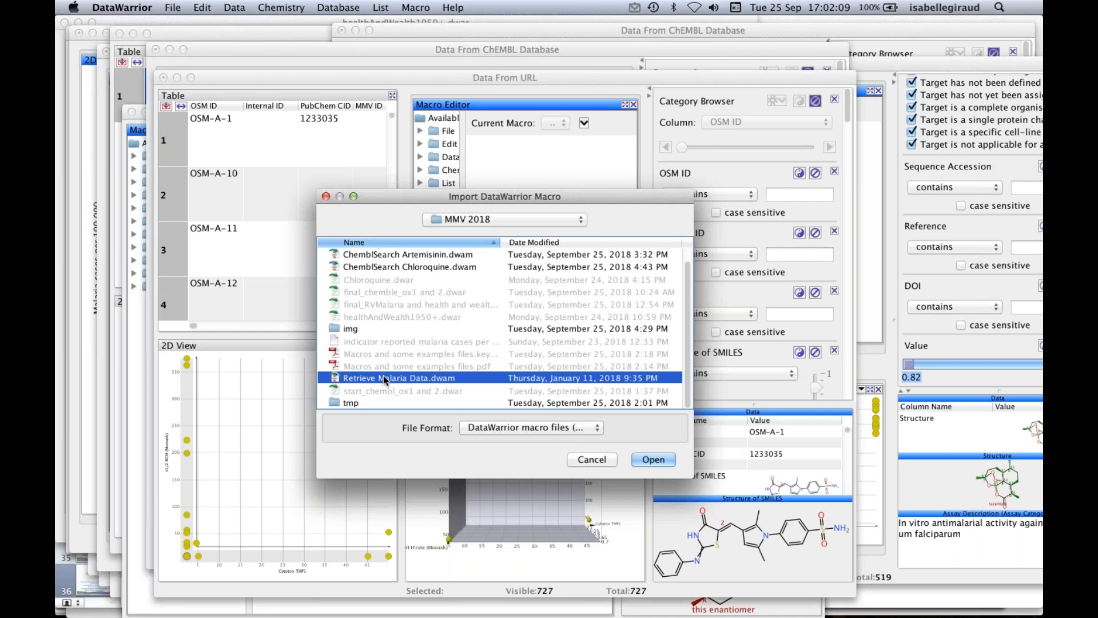
{"action": "left_click", "coordinate": [661, 464]}
- Open the macro's Retrieve Data From URL task, copy its complete data URL and close the task without changes
{"action": "double_click", "coordinate": [538, 142]}
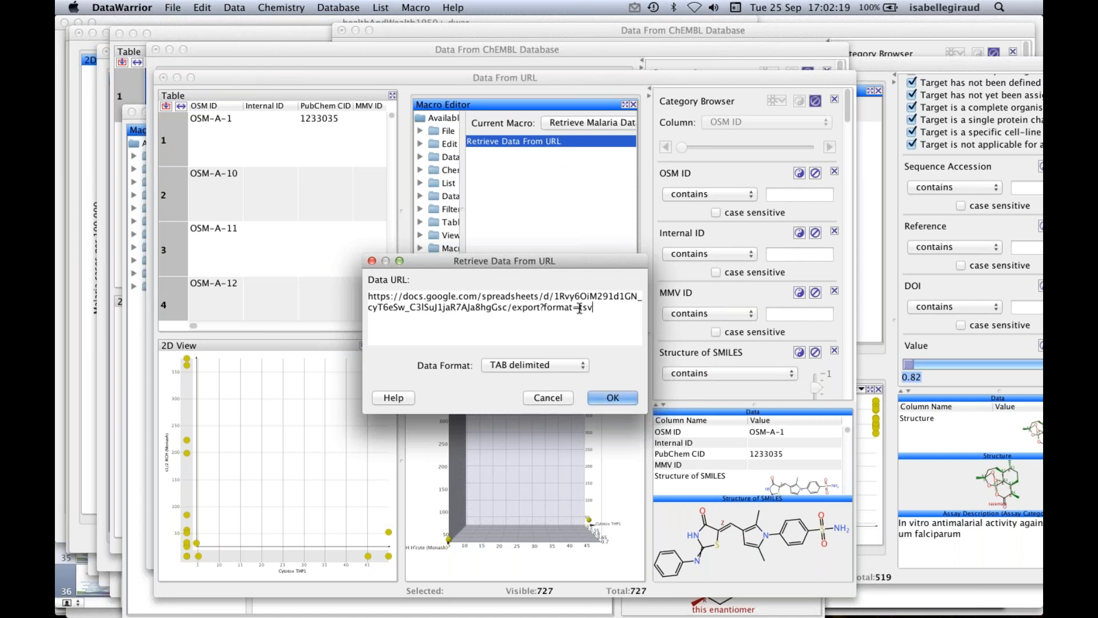
{"action": "double_click", "coordinate": [378, 296]}
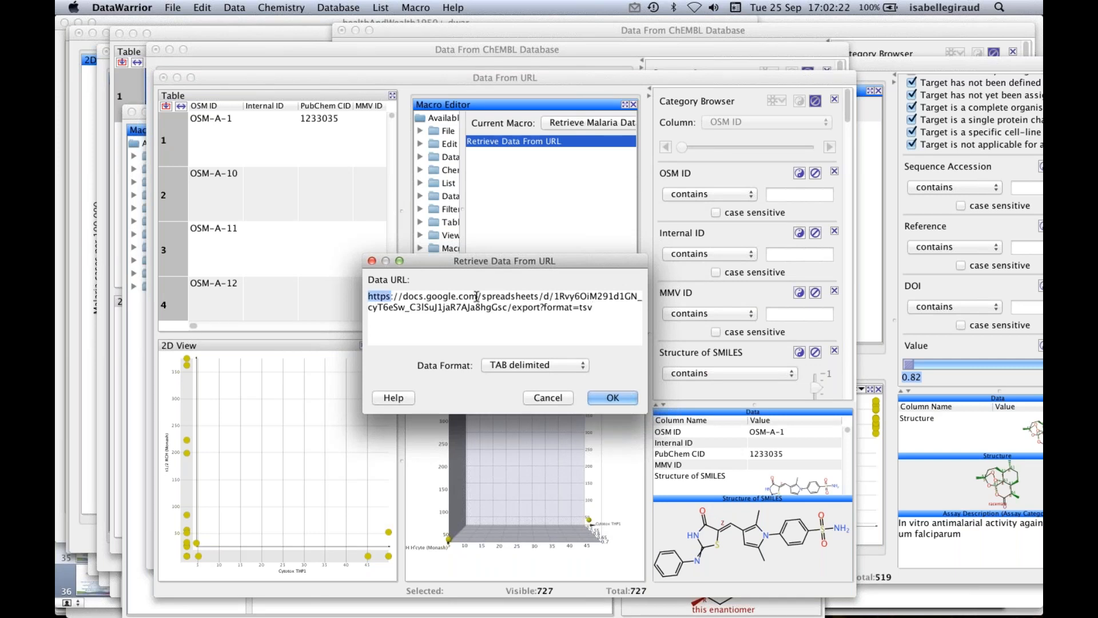
{"action": "left_click_drag", "start_coordinate": [477, 296], "coordinate": [600, 310]}
{"action": "key", "text": "super+c"}
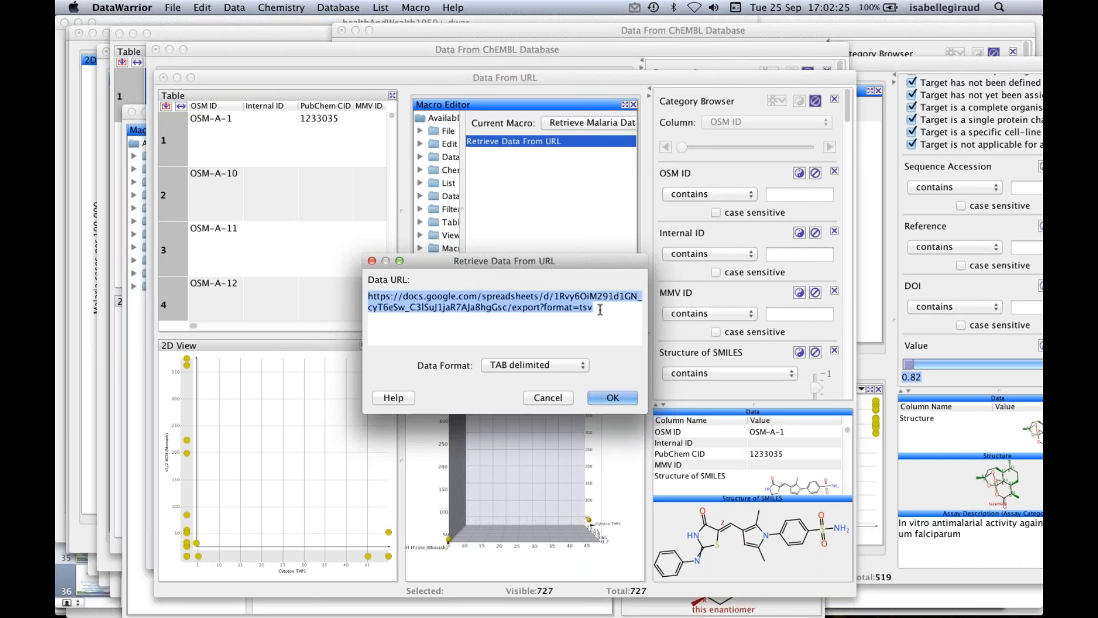
{"action": "left_click", "coordinate": [555, 401]}
- Switch to Safari and open the copied Google Sheets address without its export?format=tsv ending
{"action": "key", "text": "super+Tab"}
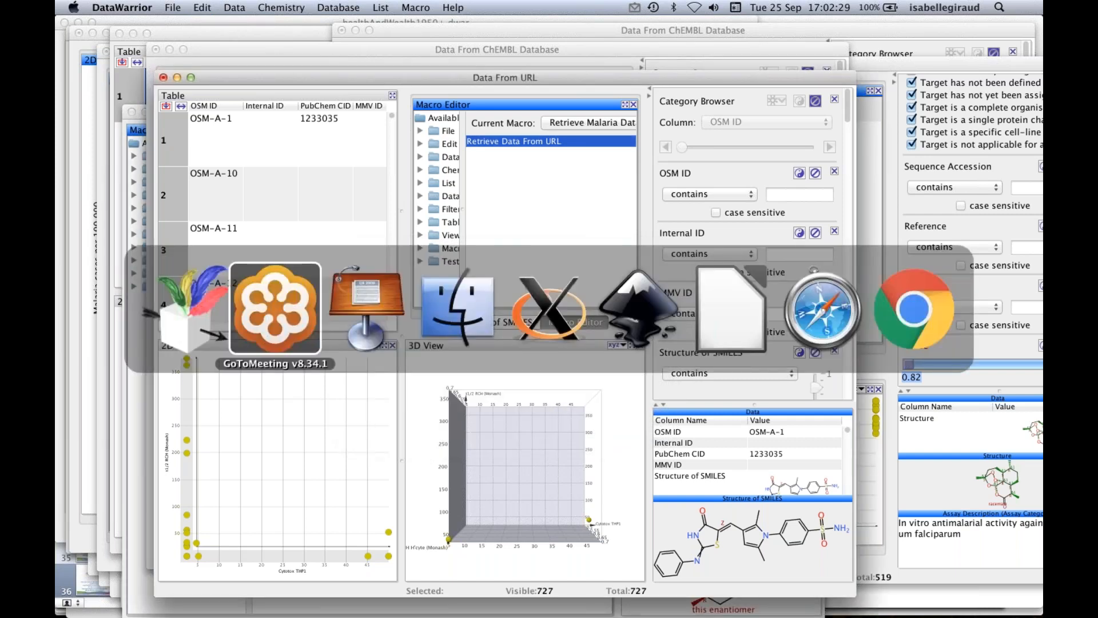
{"action": "key", "text": "super+Tab"}
{"action": "key", "text": "super+Tab"}
{"action": "key", "text": "super+Tab"}
{"action": "key", "text": "super+Tab"}
{"action": "key", "text": "super+Tab"}
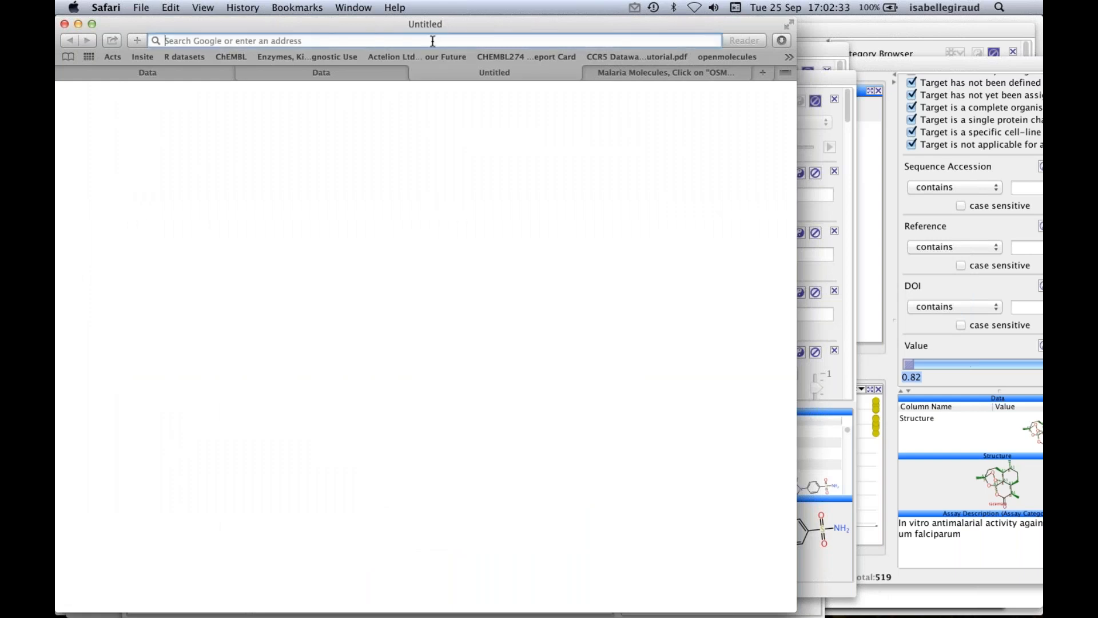
{"action": "key", "text": "super+v"}
{"action": "left_click_drag", "start_coordinate": [548, 42], "coordinate": [630, 41]}
{"action": "key", "text": "BackSpace"}
{"action": "key", "text": "BackSpace"}
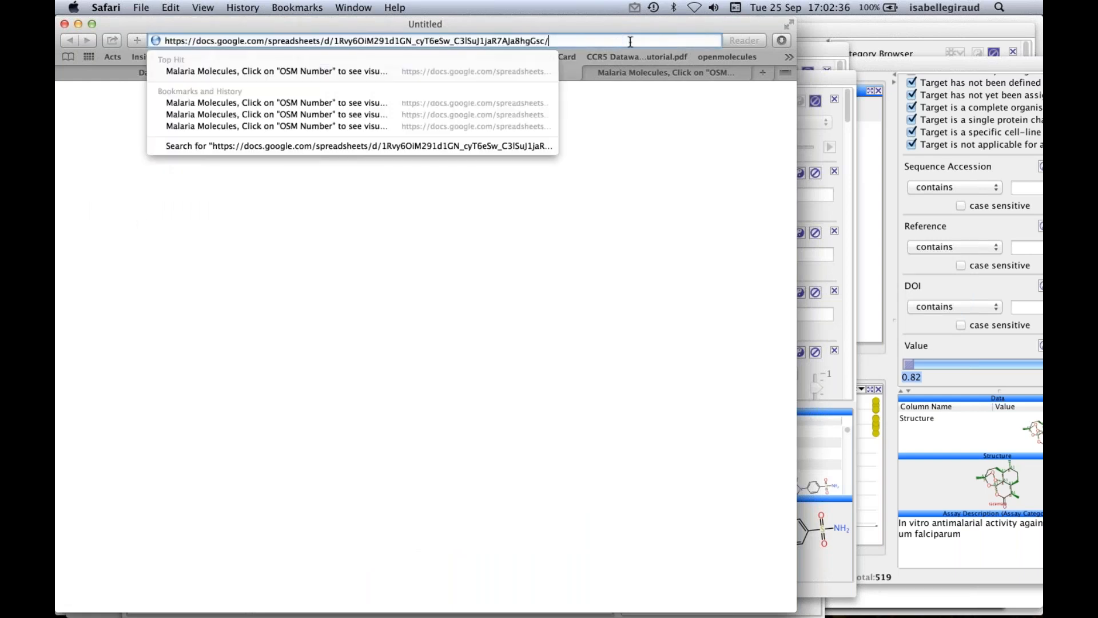
{"action": "key", "text": "Return"}
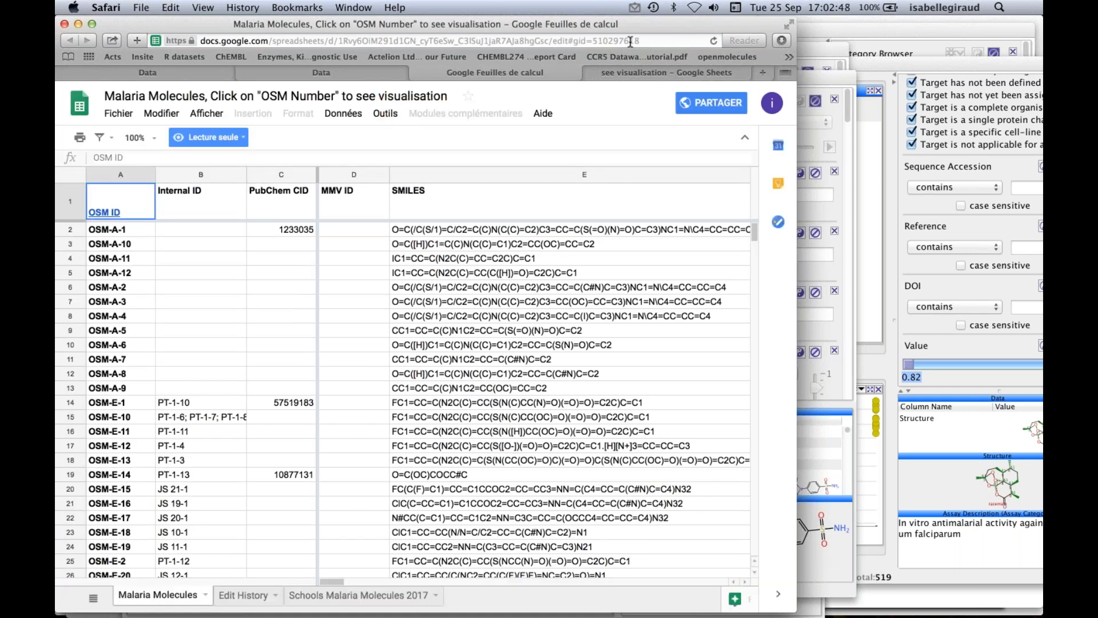
- Check the cell options of the SMILES entry for OSM-A-10 and return to the Data From URL window in DataWarrior
{"action": "right_click", "coordinate": [441, 246]}
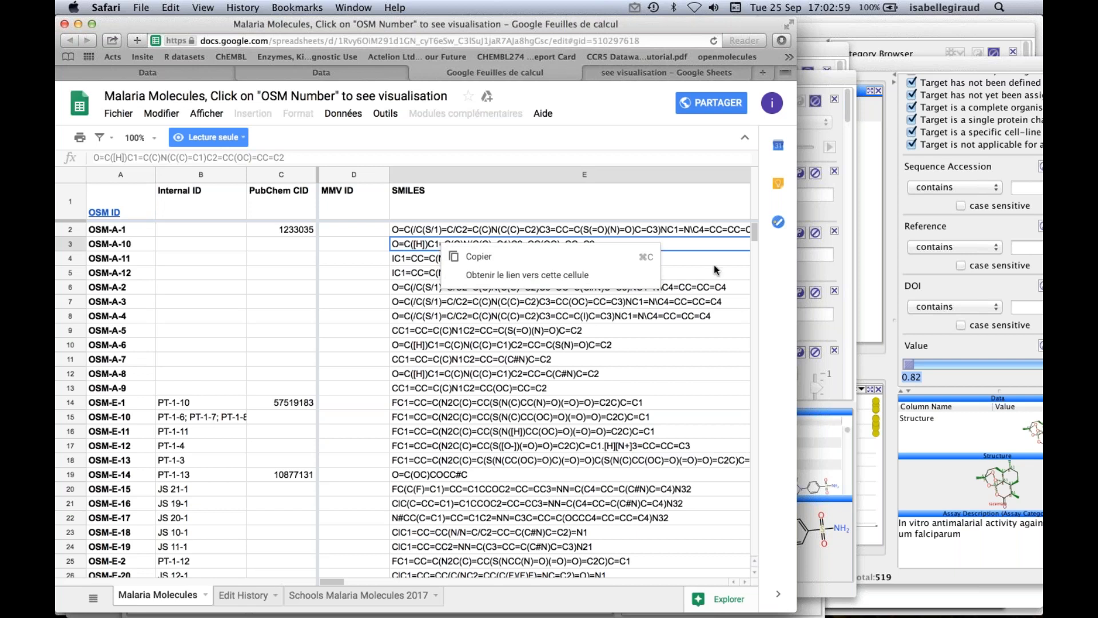
{"action": "left_click", "coordinate": [782, 291]}
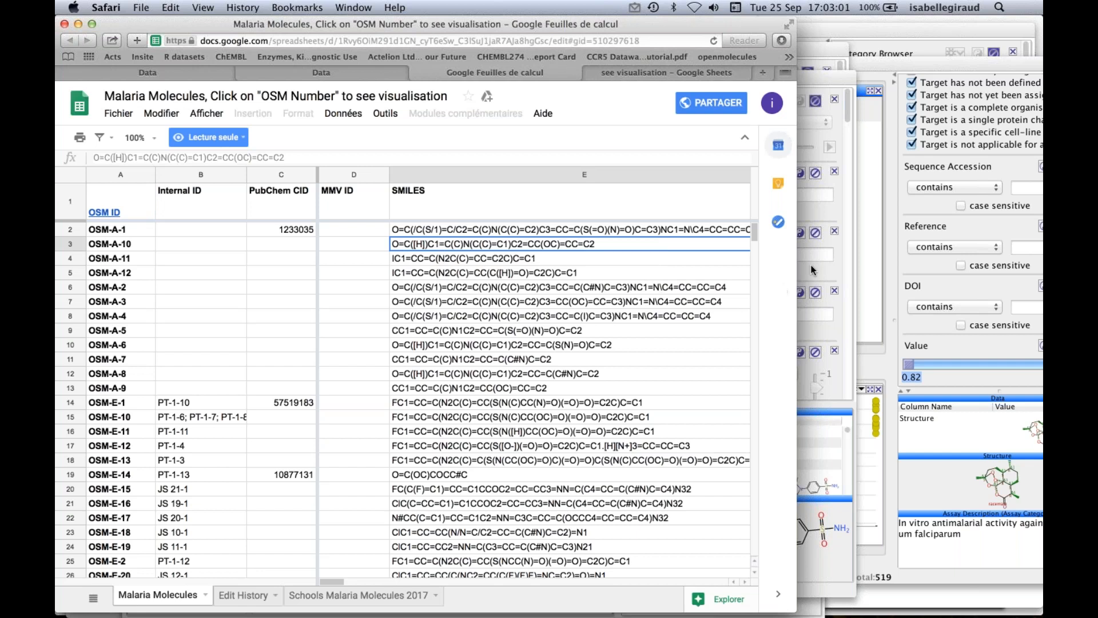
{"action": "left_click", "coordinate": [814, 270]}
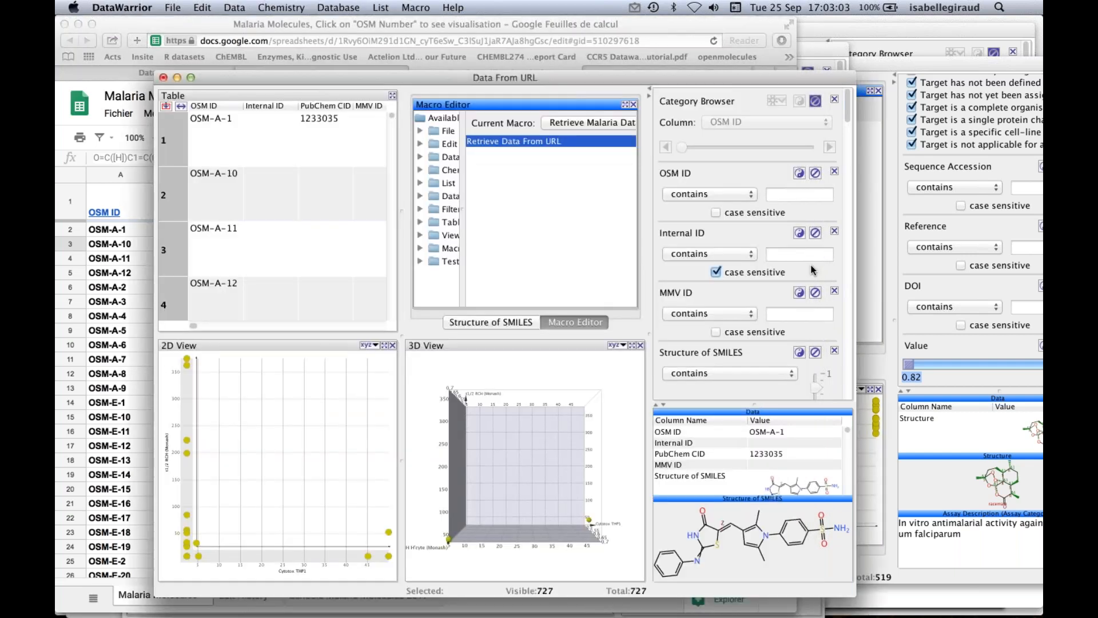